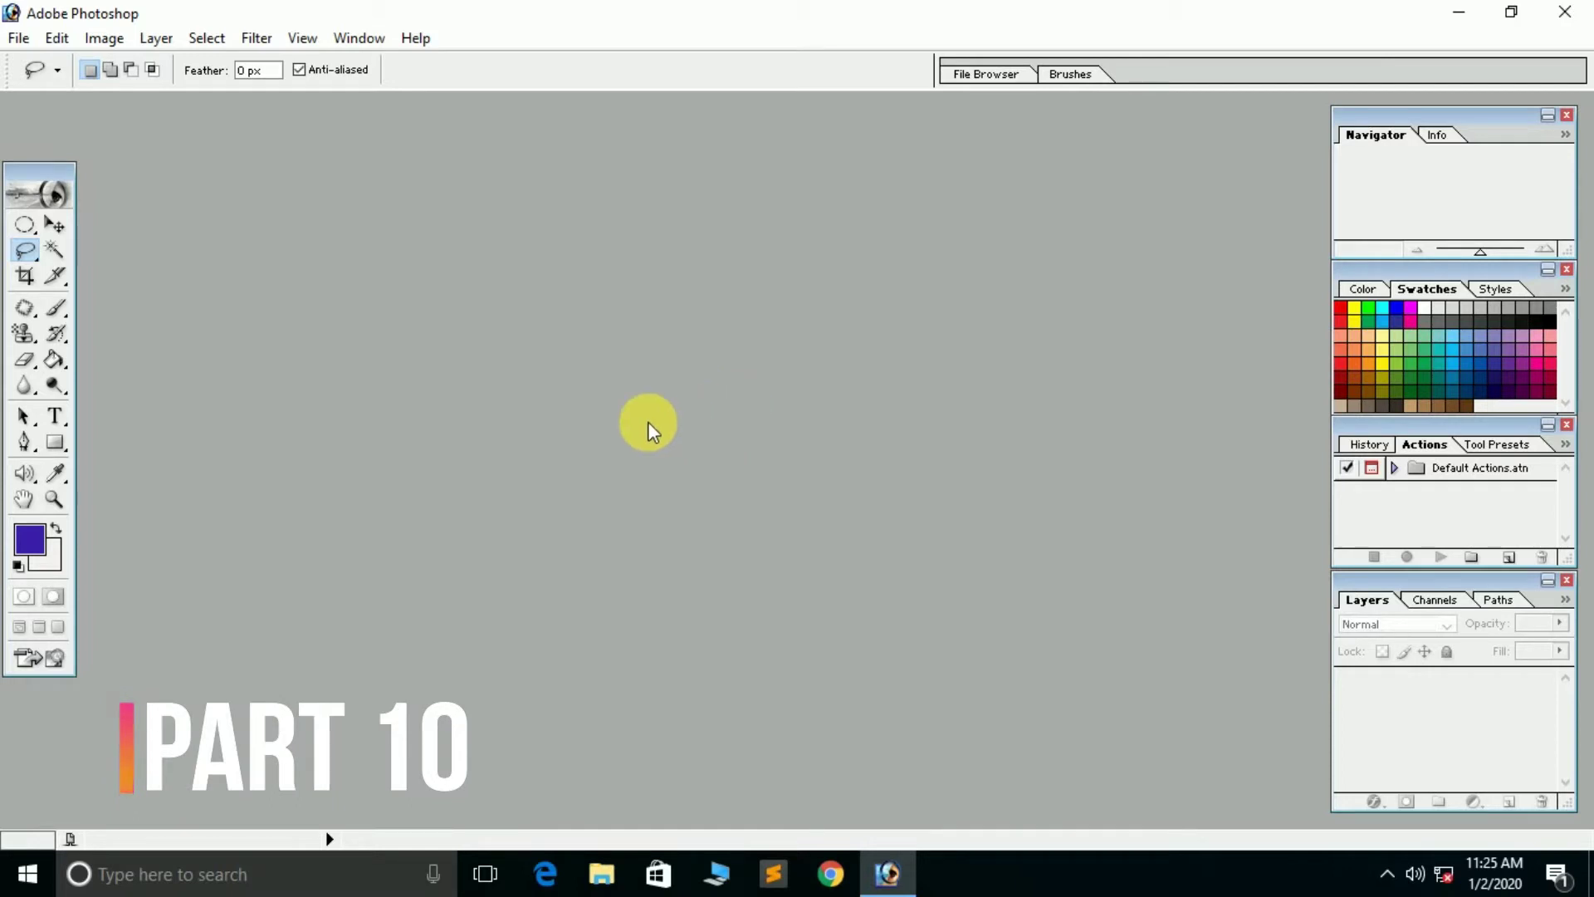
- Choose the freehand Lasso from the lasso tool variants
click(25, 251)
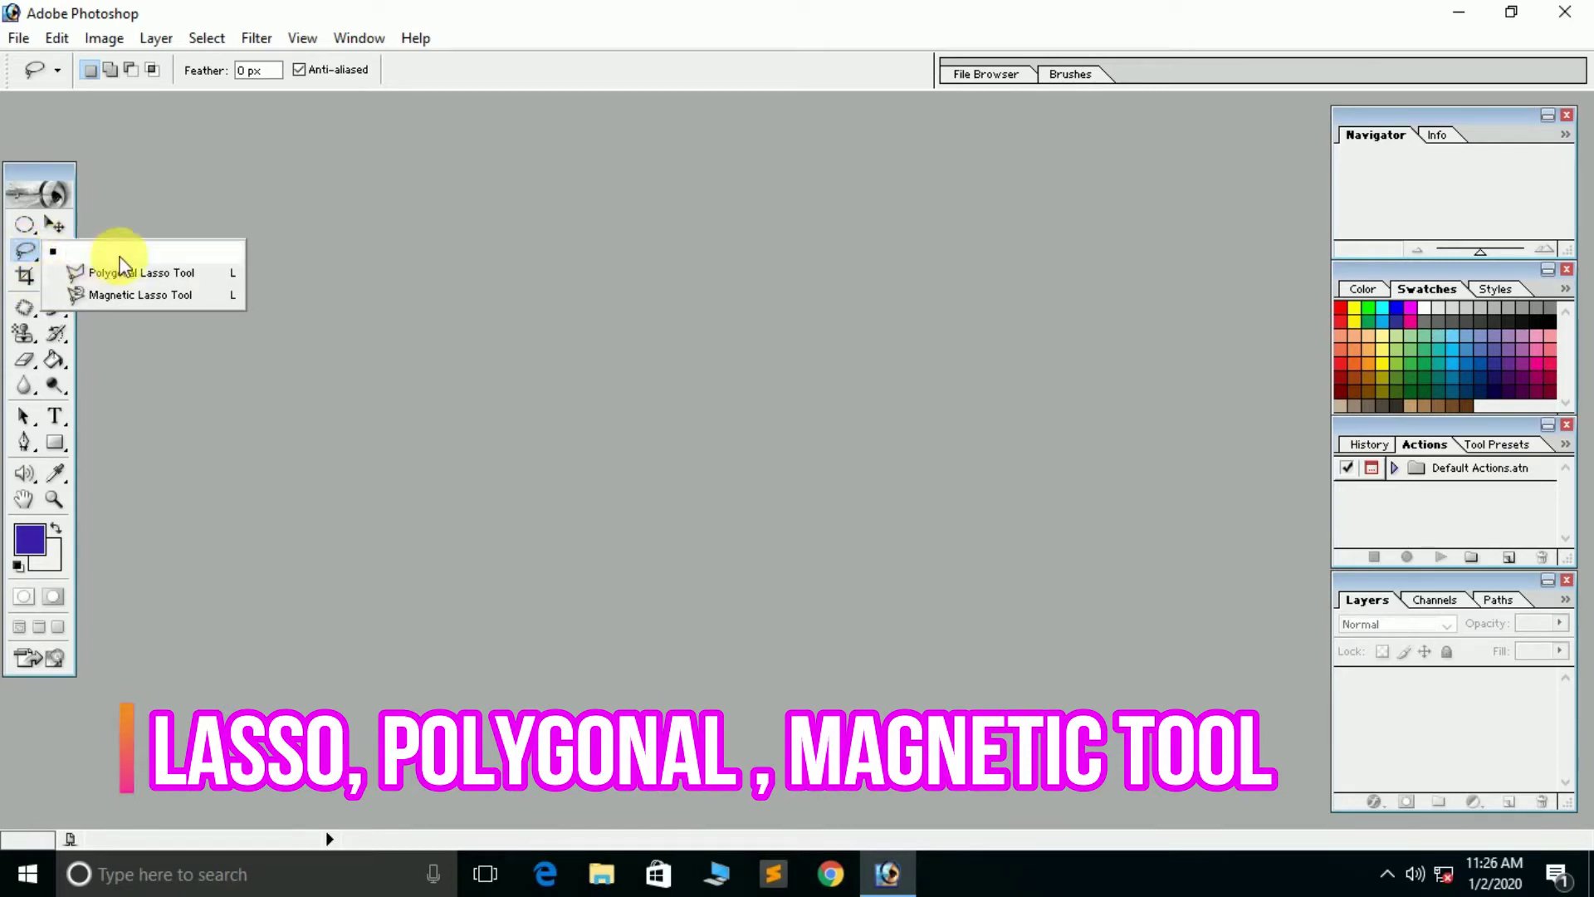
click(186, 322)
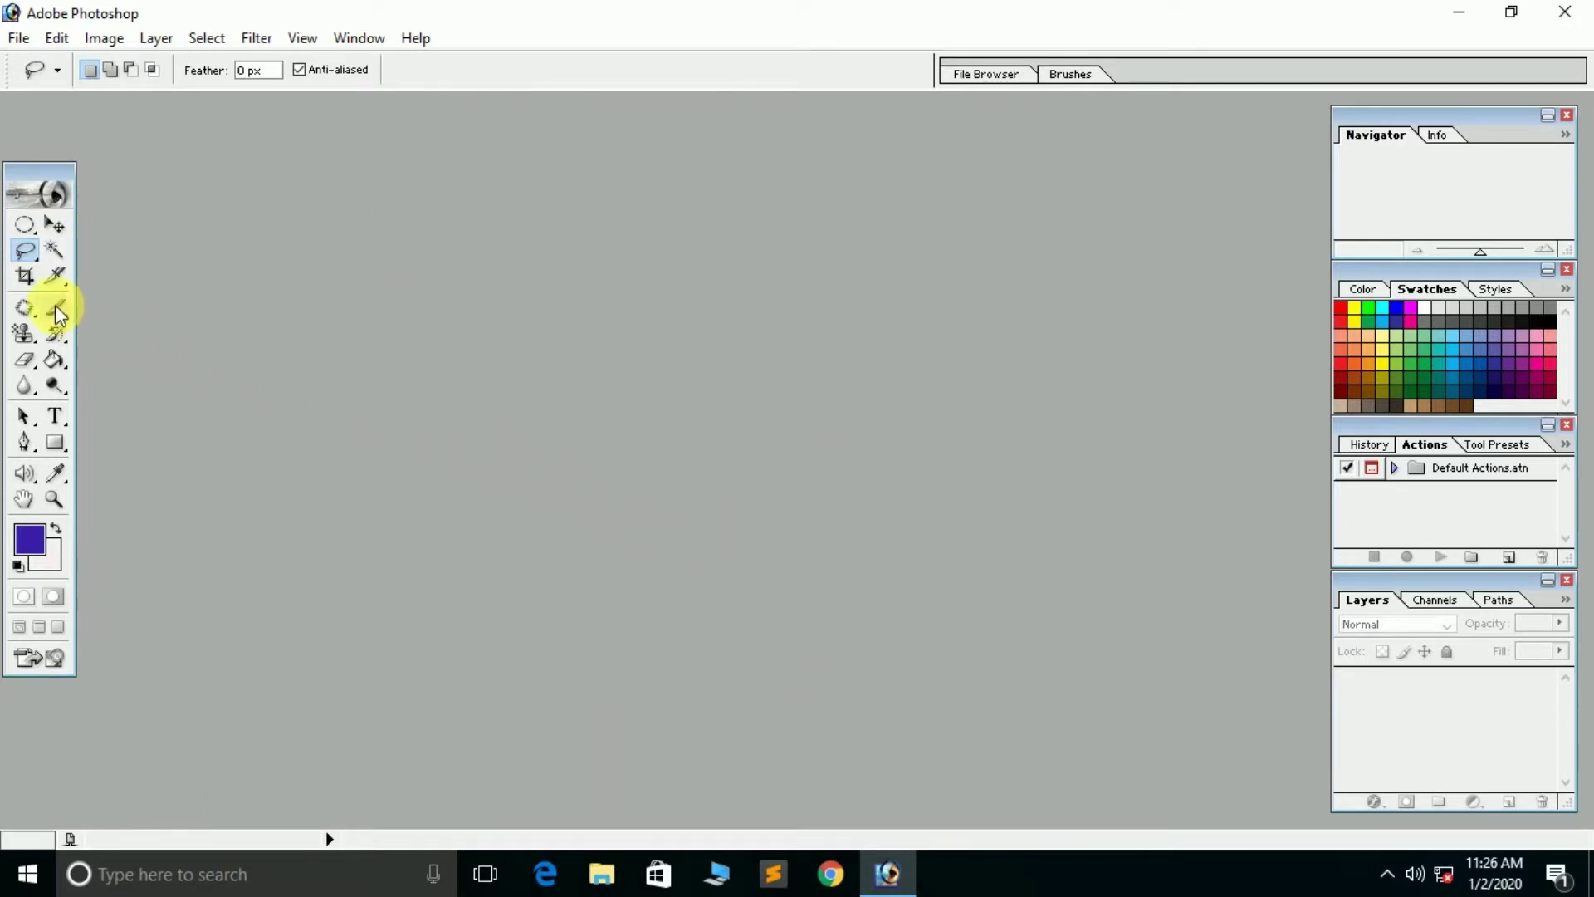
drag(25, 260, 136, 252)
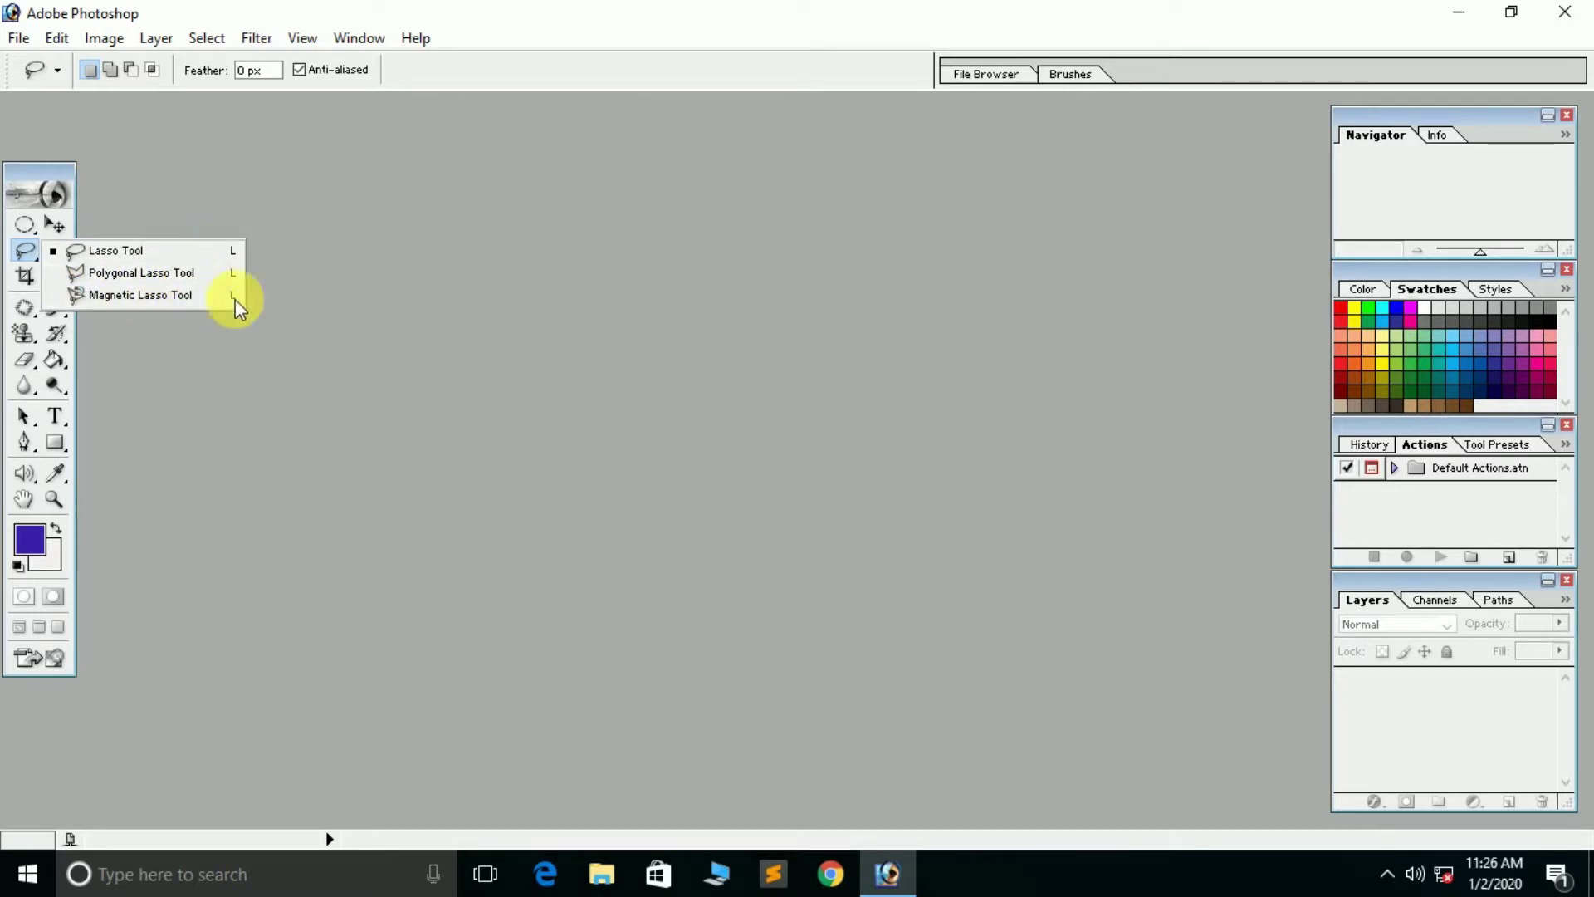
click(360, 323)
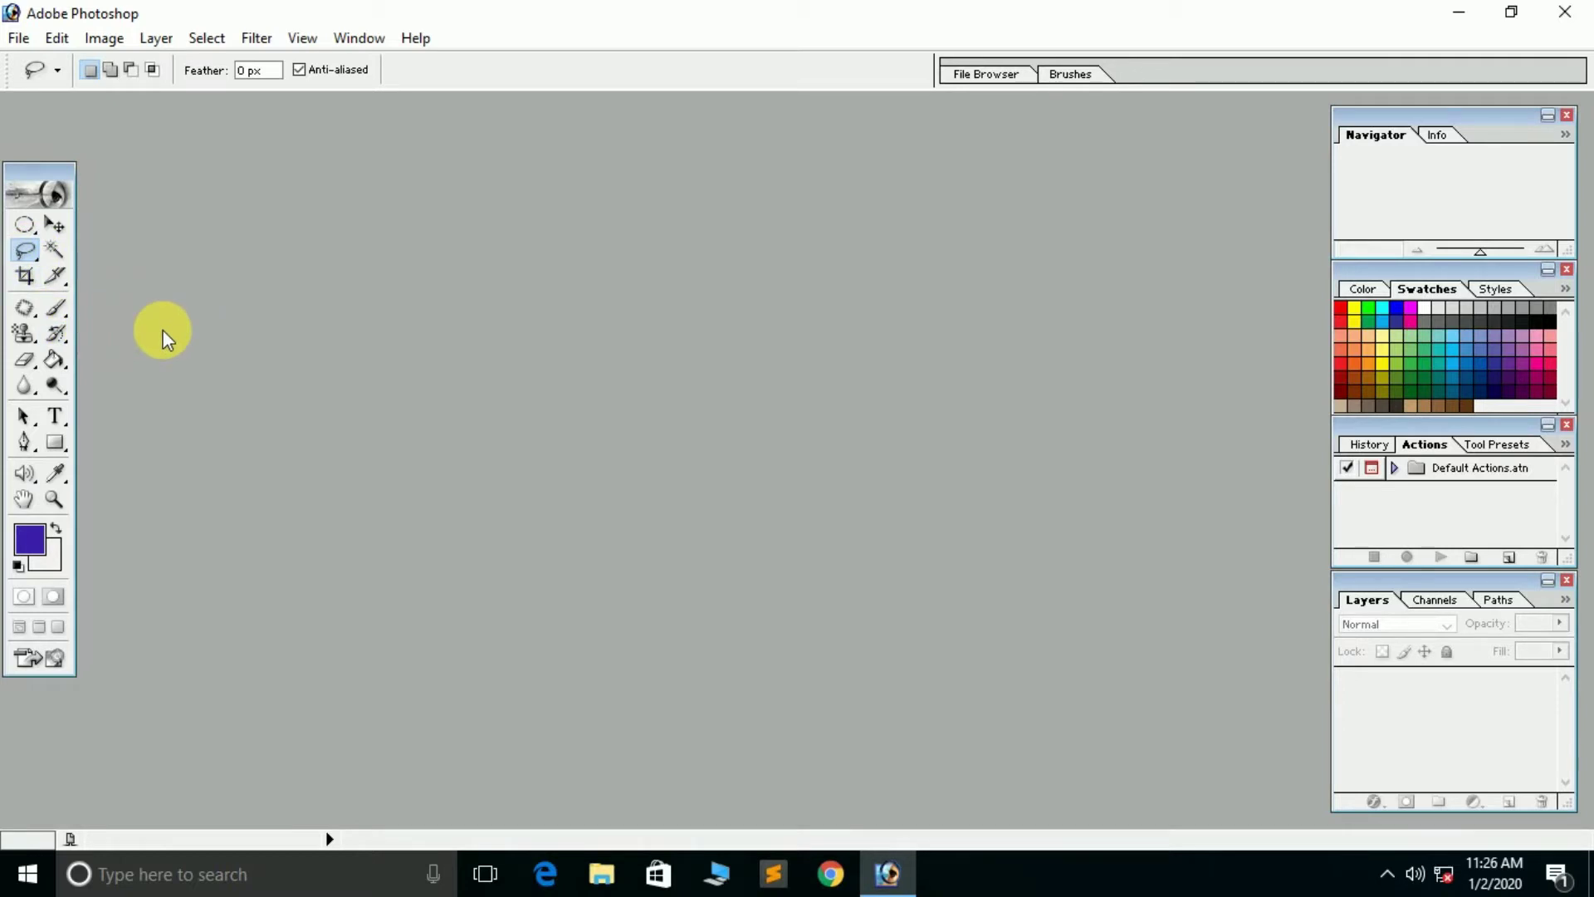
- Open asian.jpg from the images folder, centre its window, and keep the freehand Lasso active
double_click(555, 322)
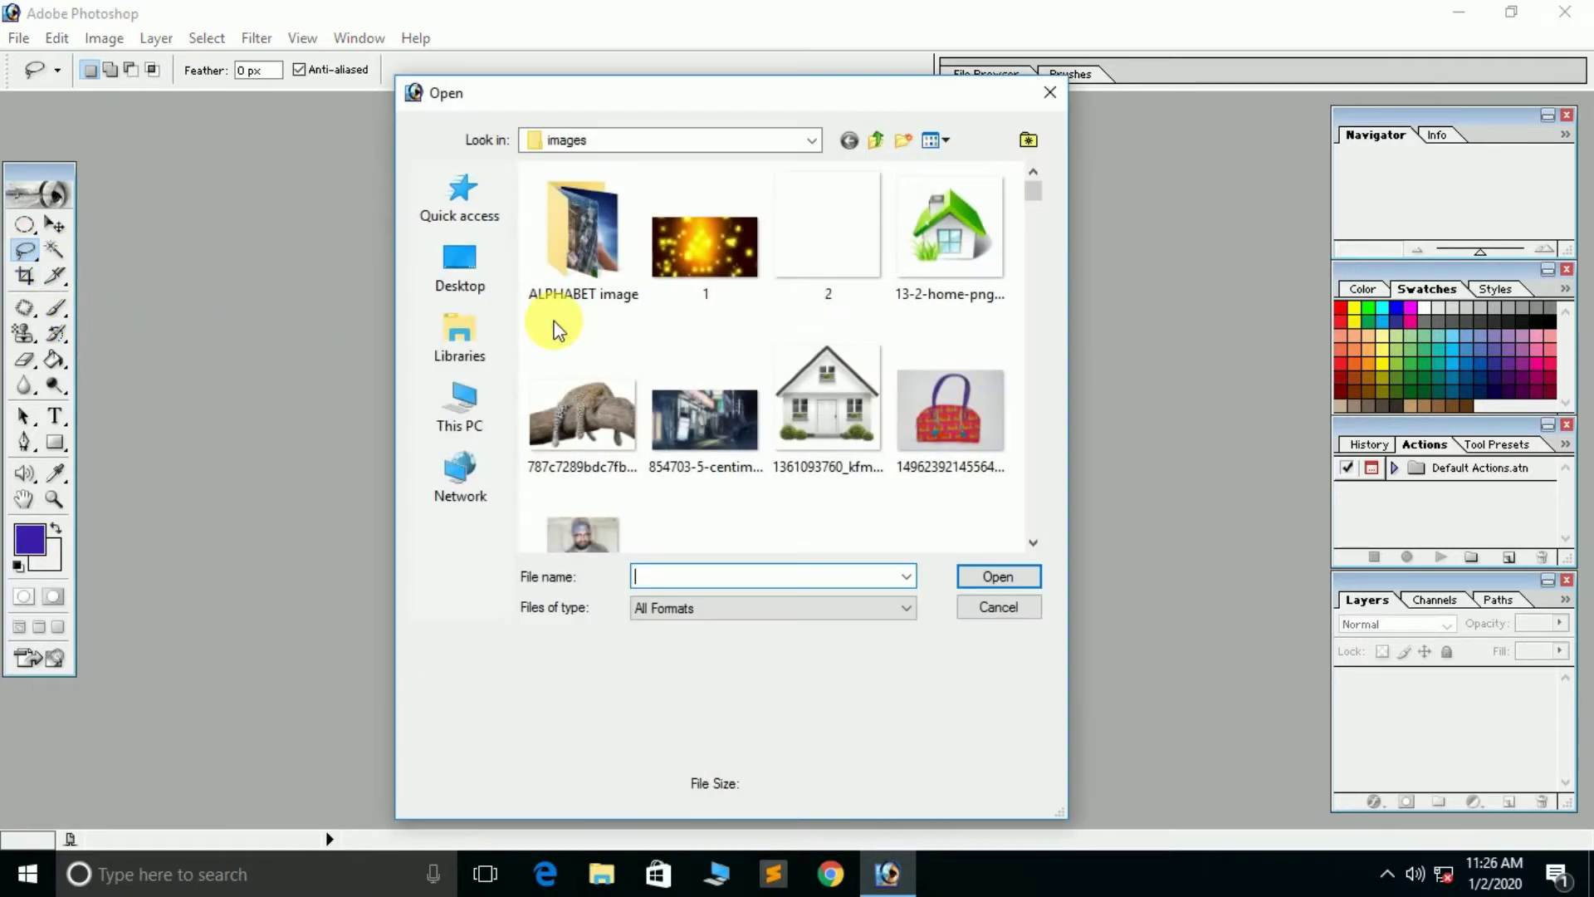
scroll(719, 355, down, 3)
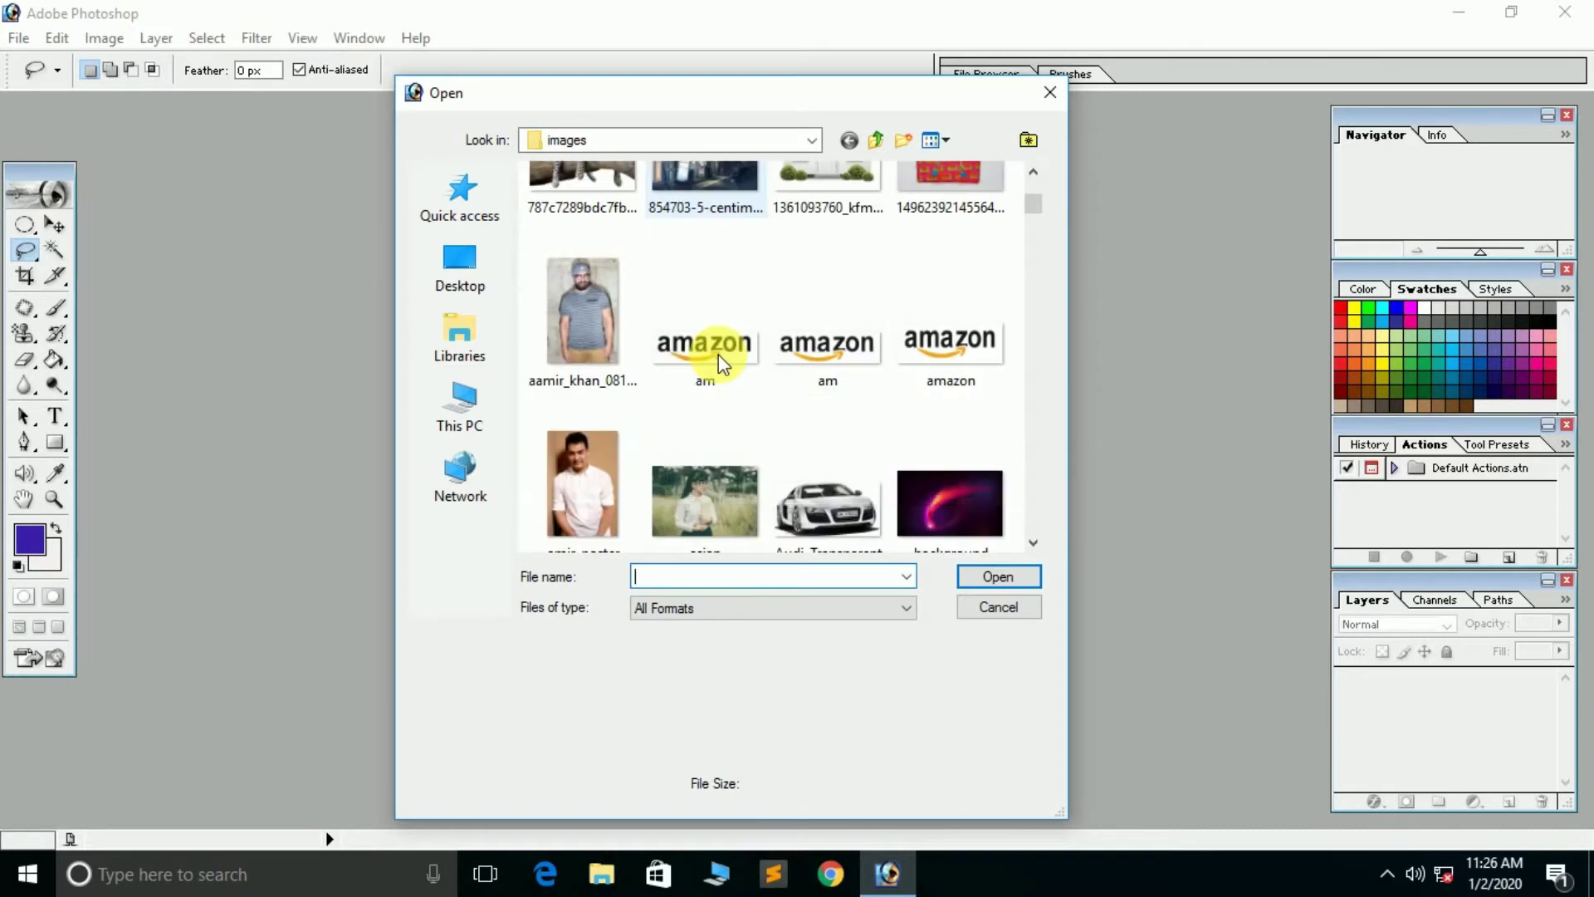
scroll(714, 340, down, 2)
click(712, 312)
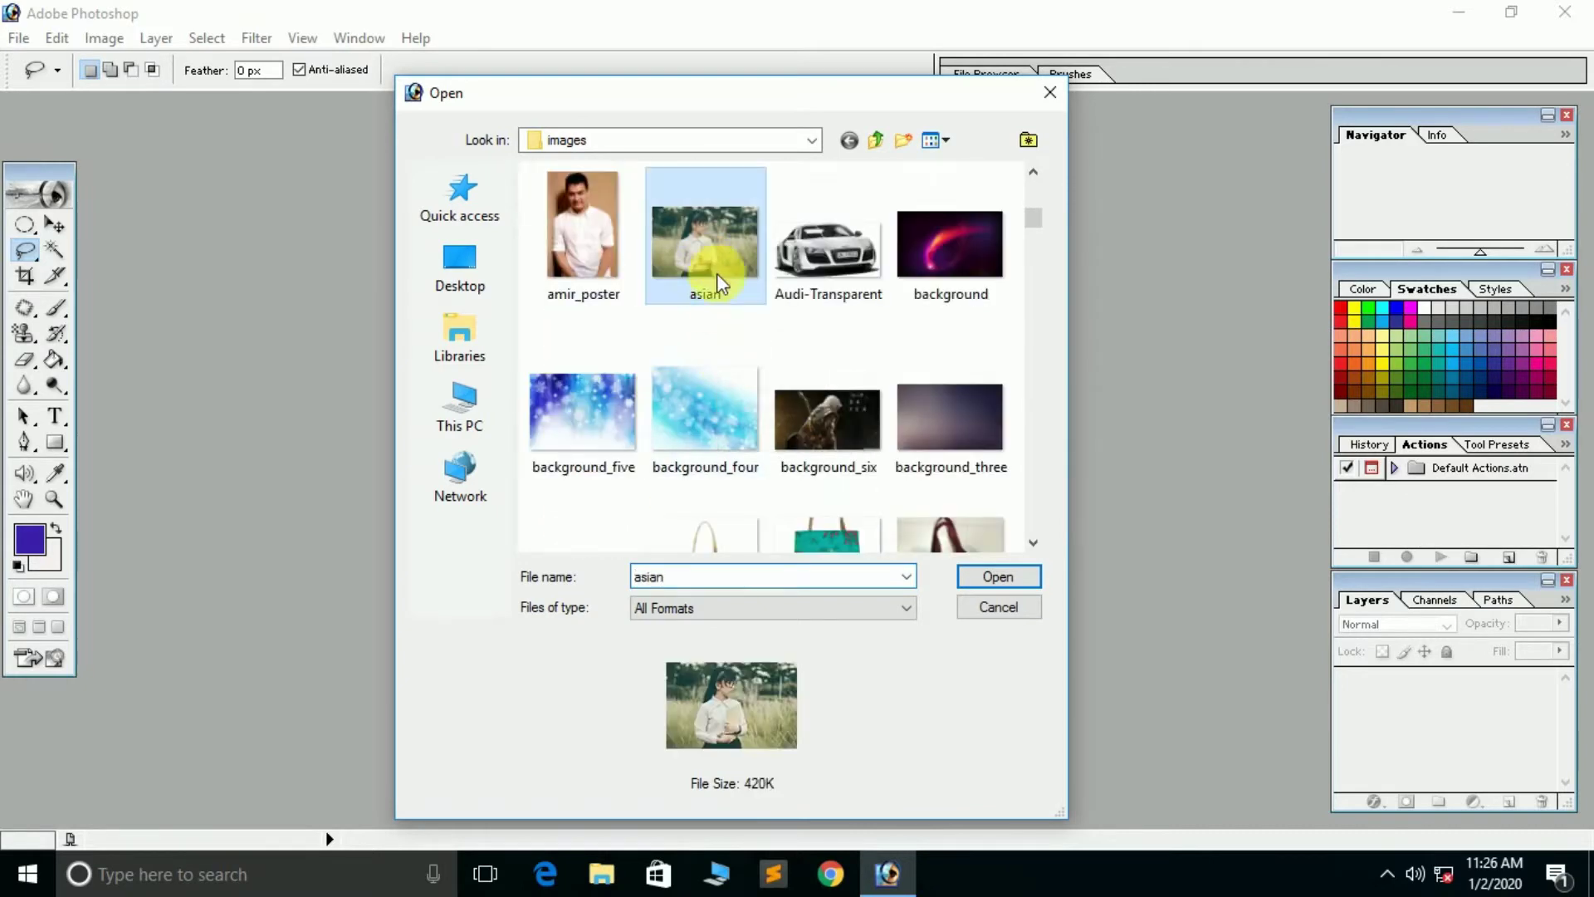
click(995, 575)
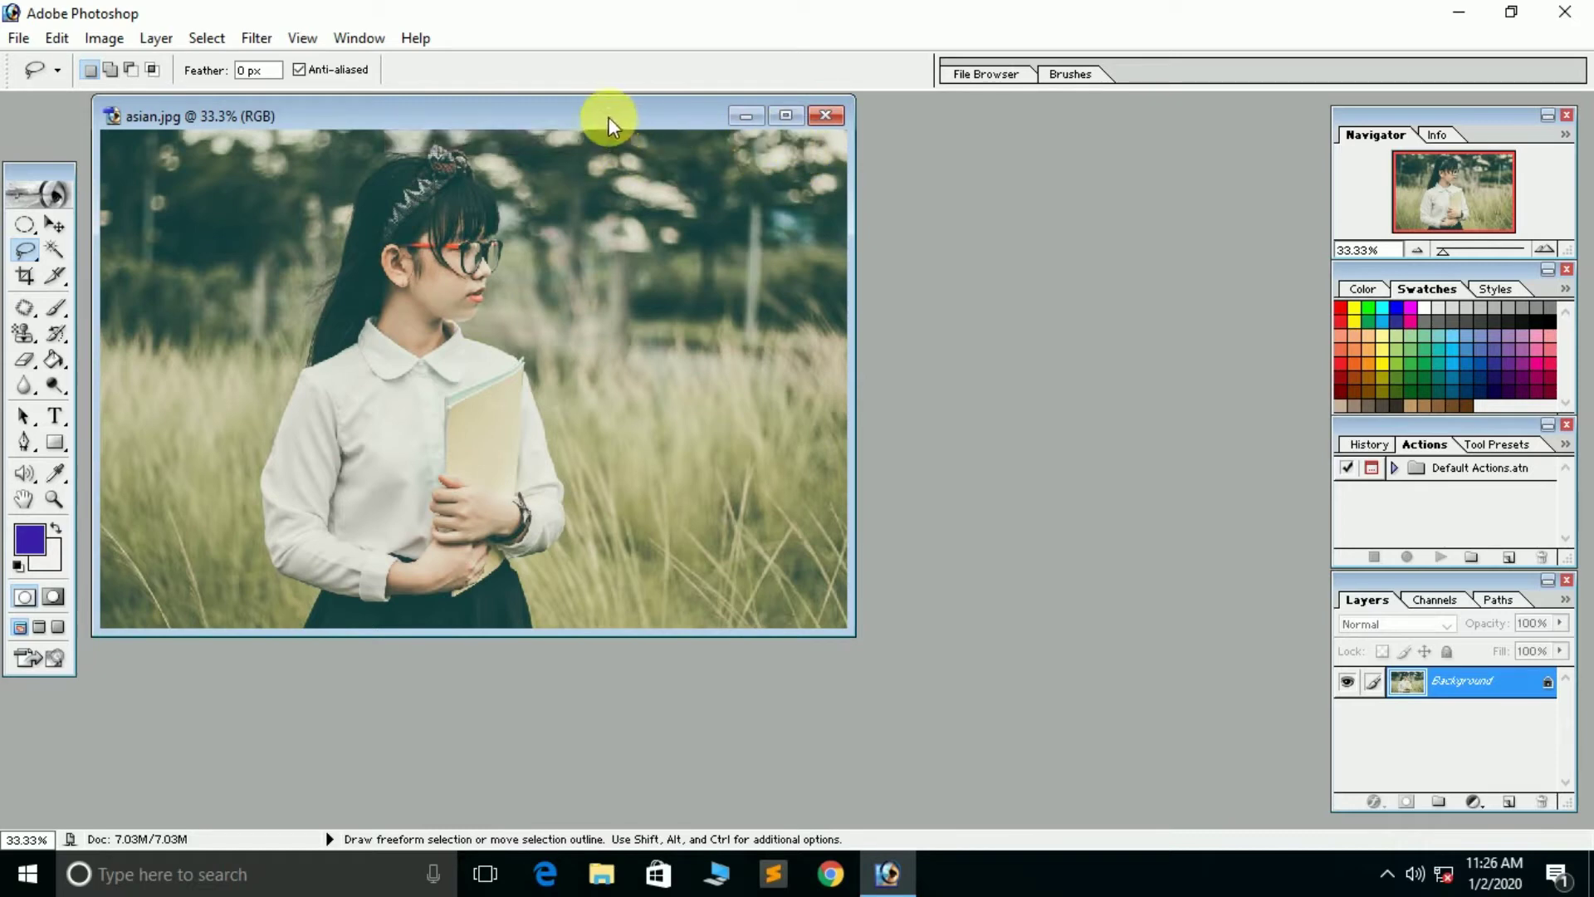
drag(609, 117, 785, 158)
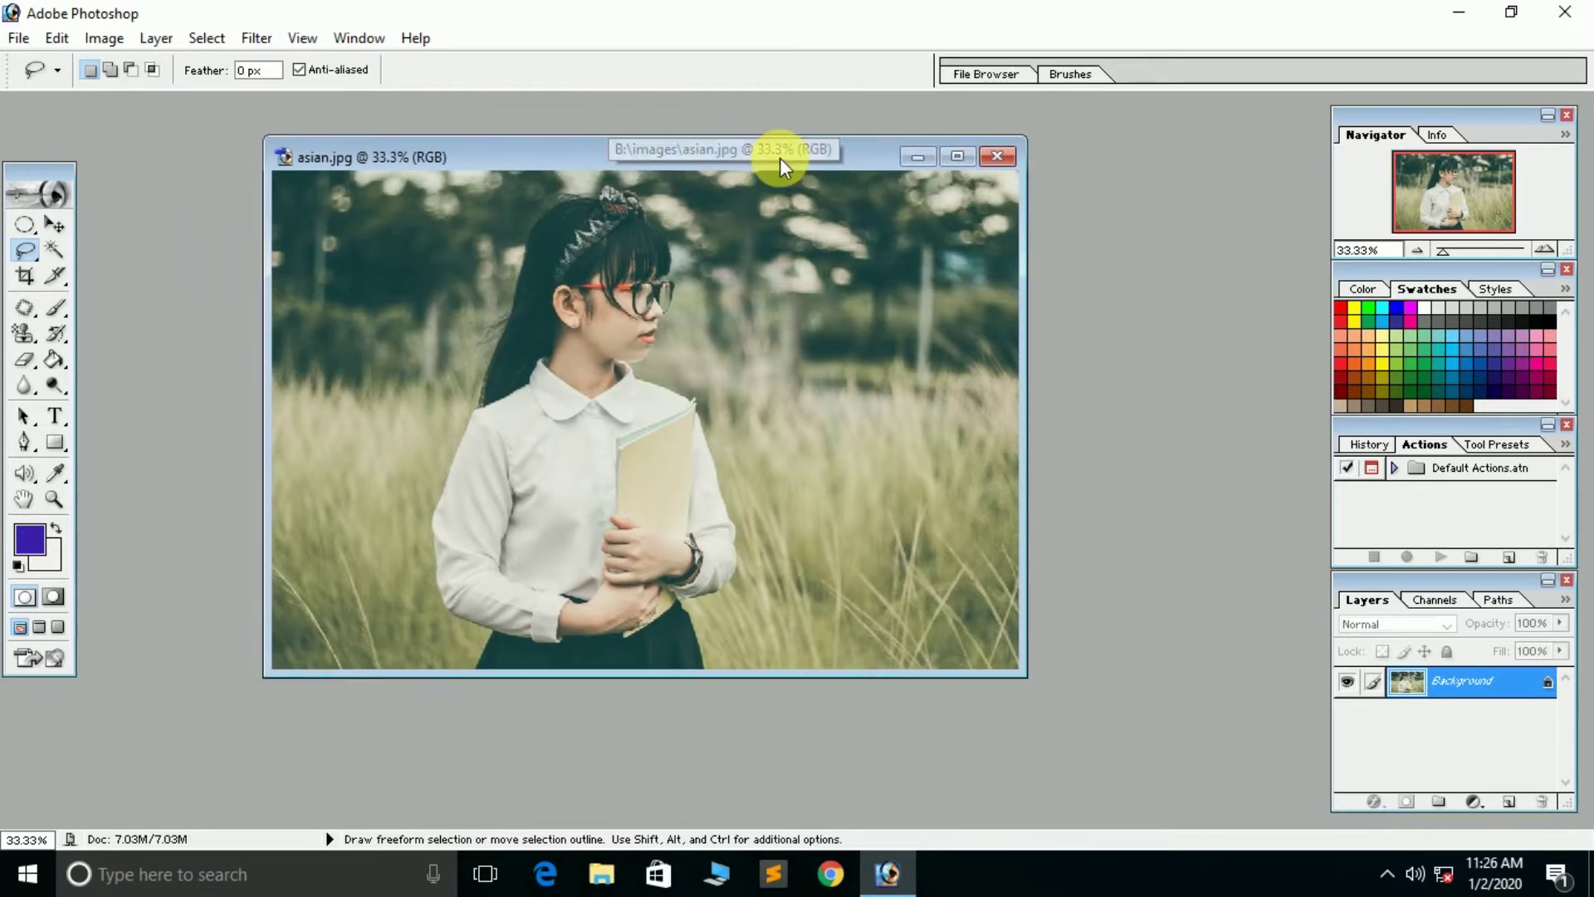
click(17, 251)
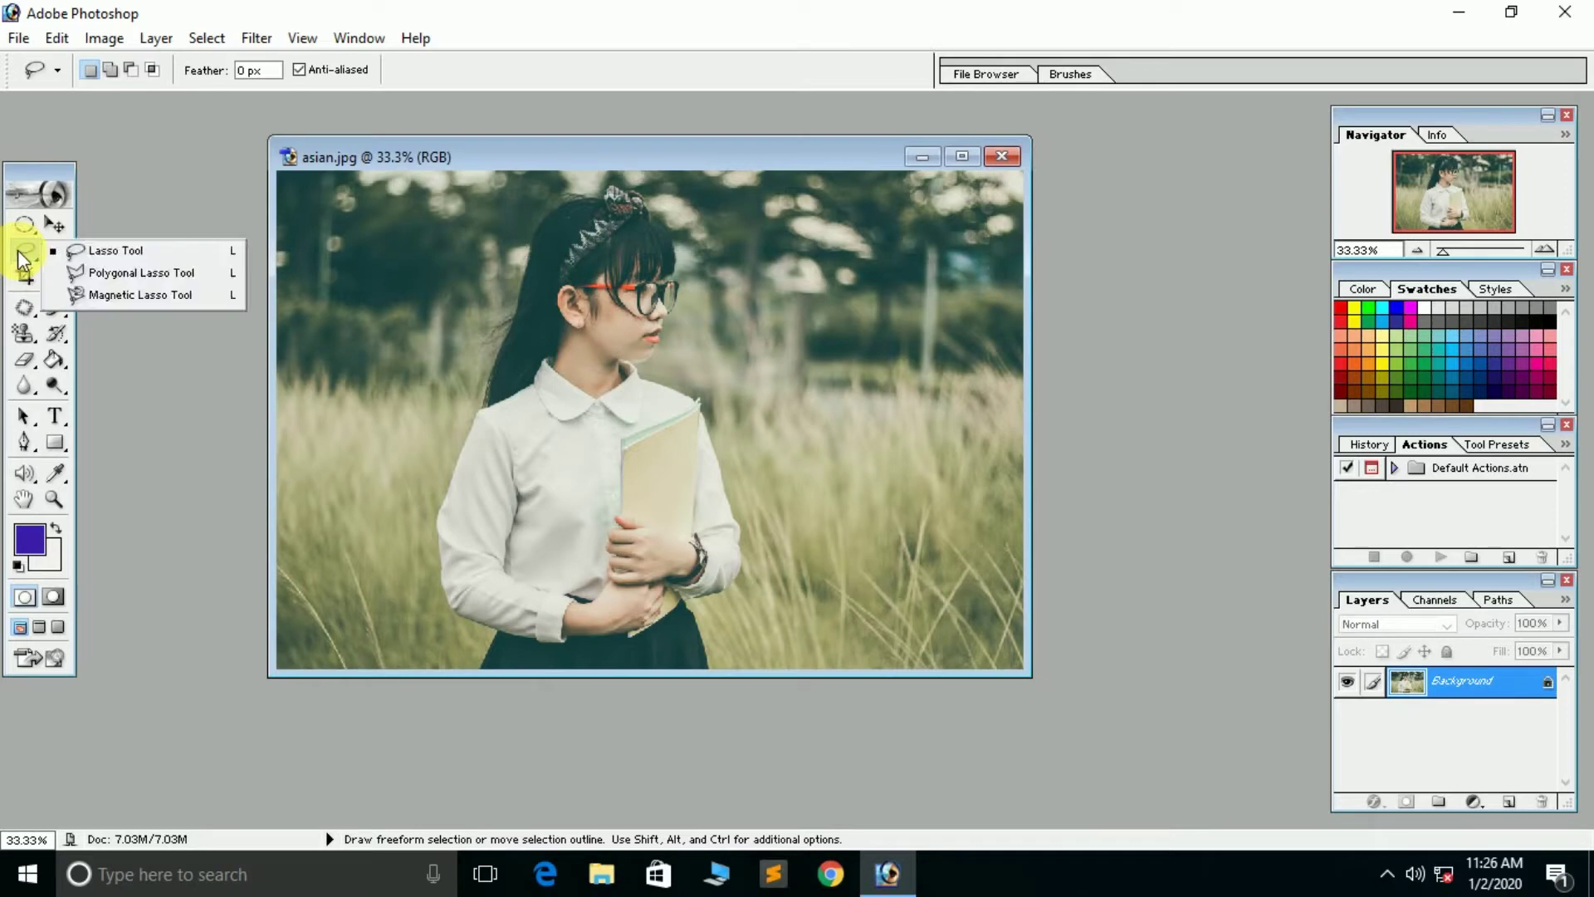
click(94, 251)
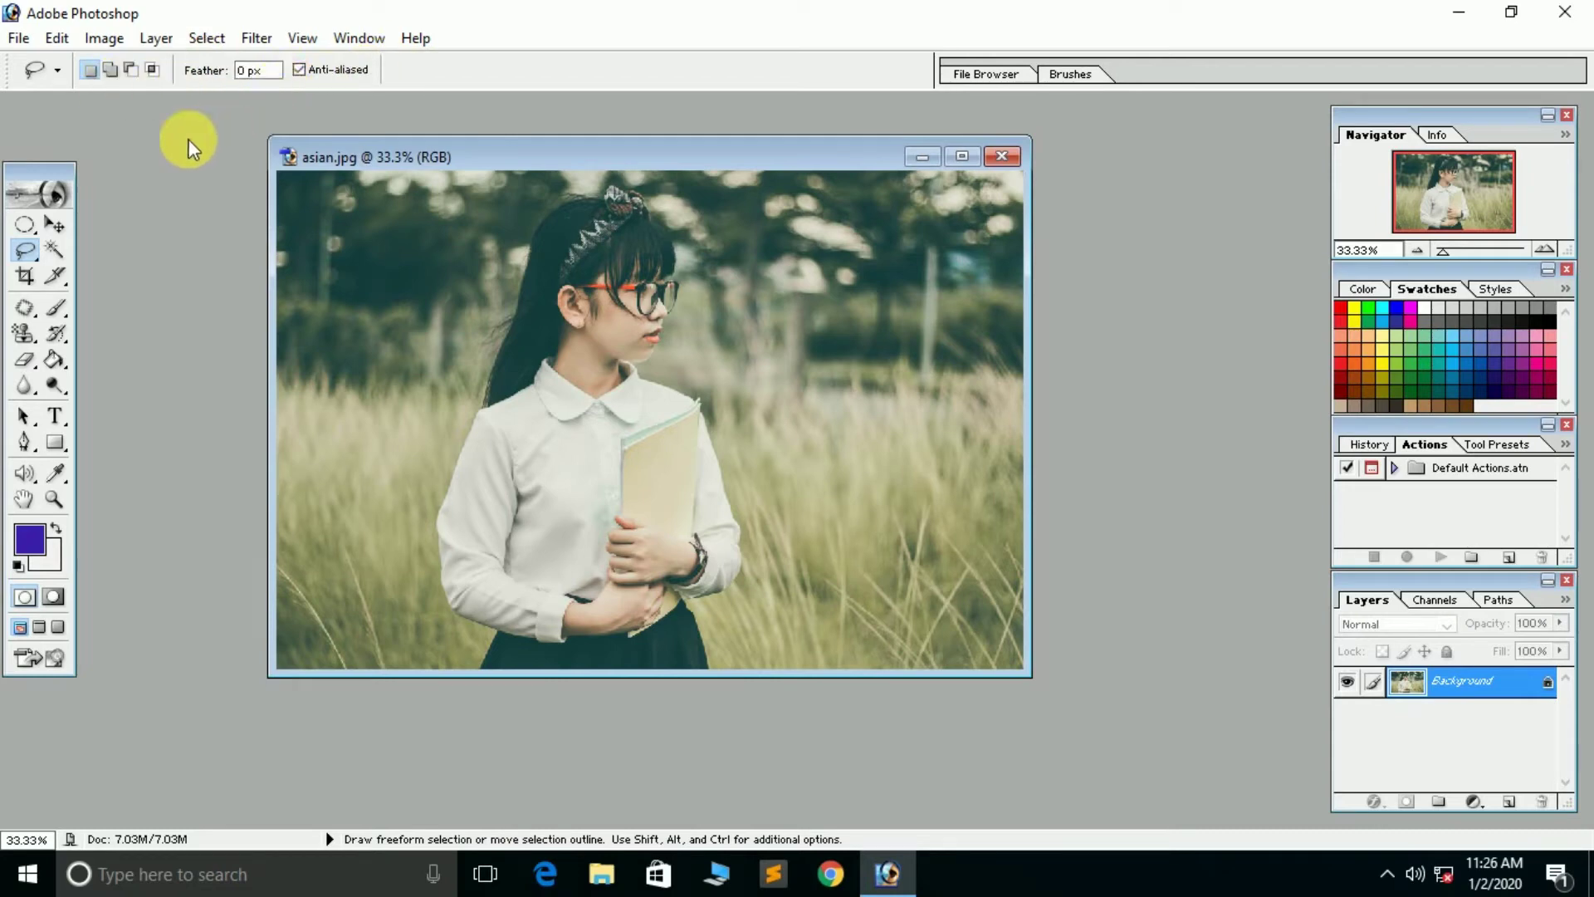
click(29, 225)
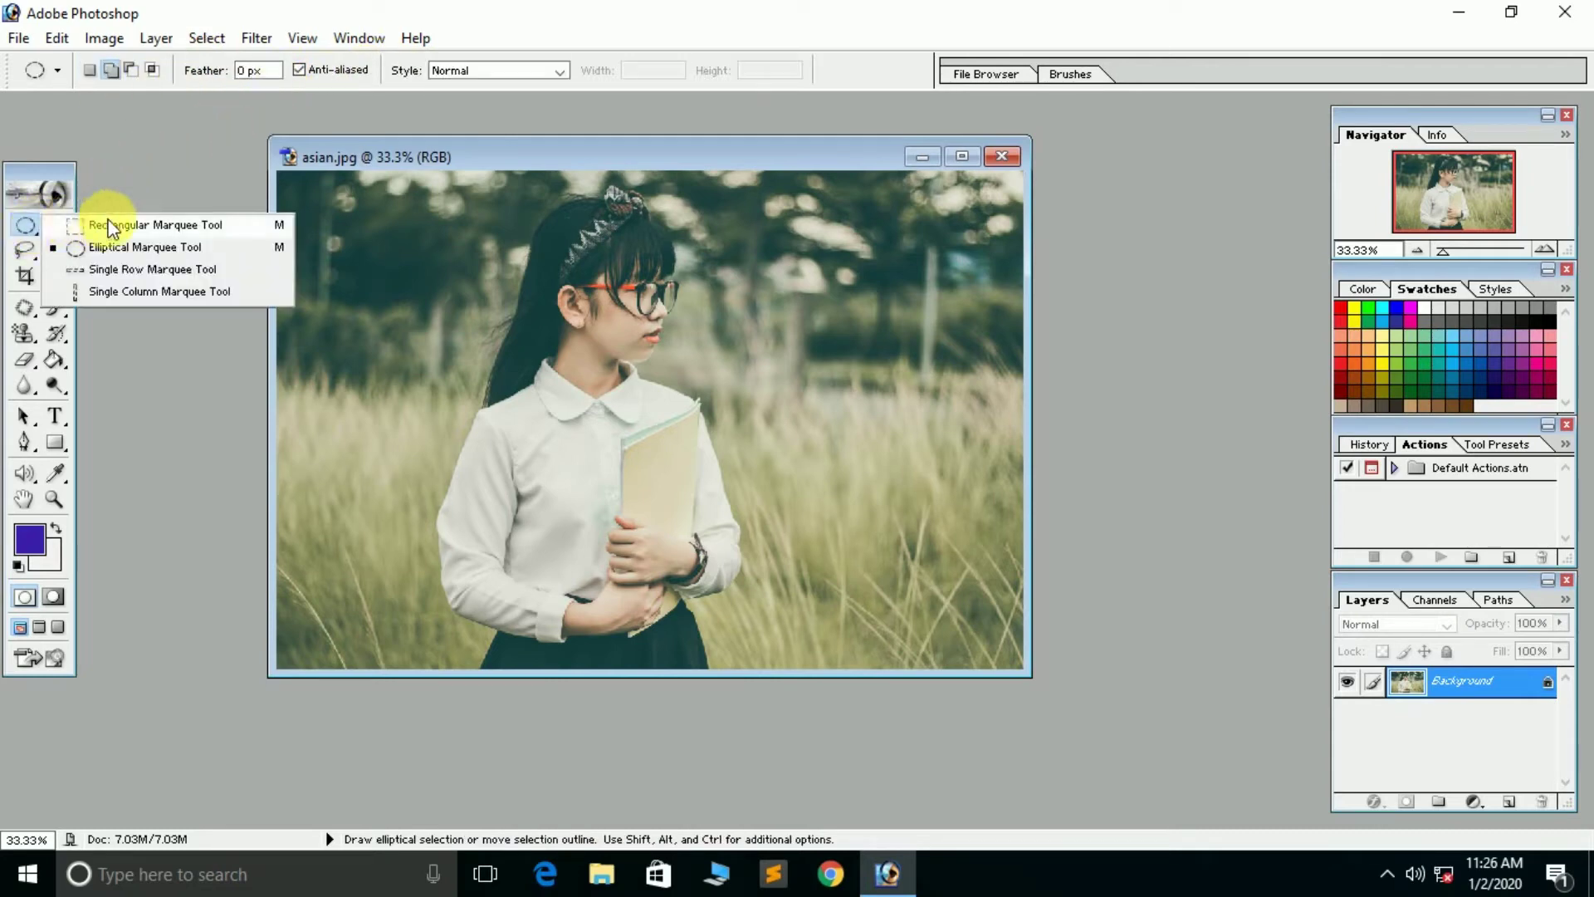
click(214, 228)
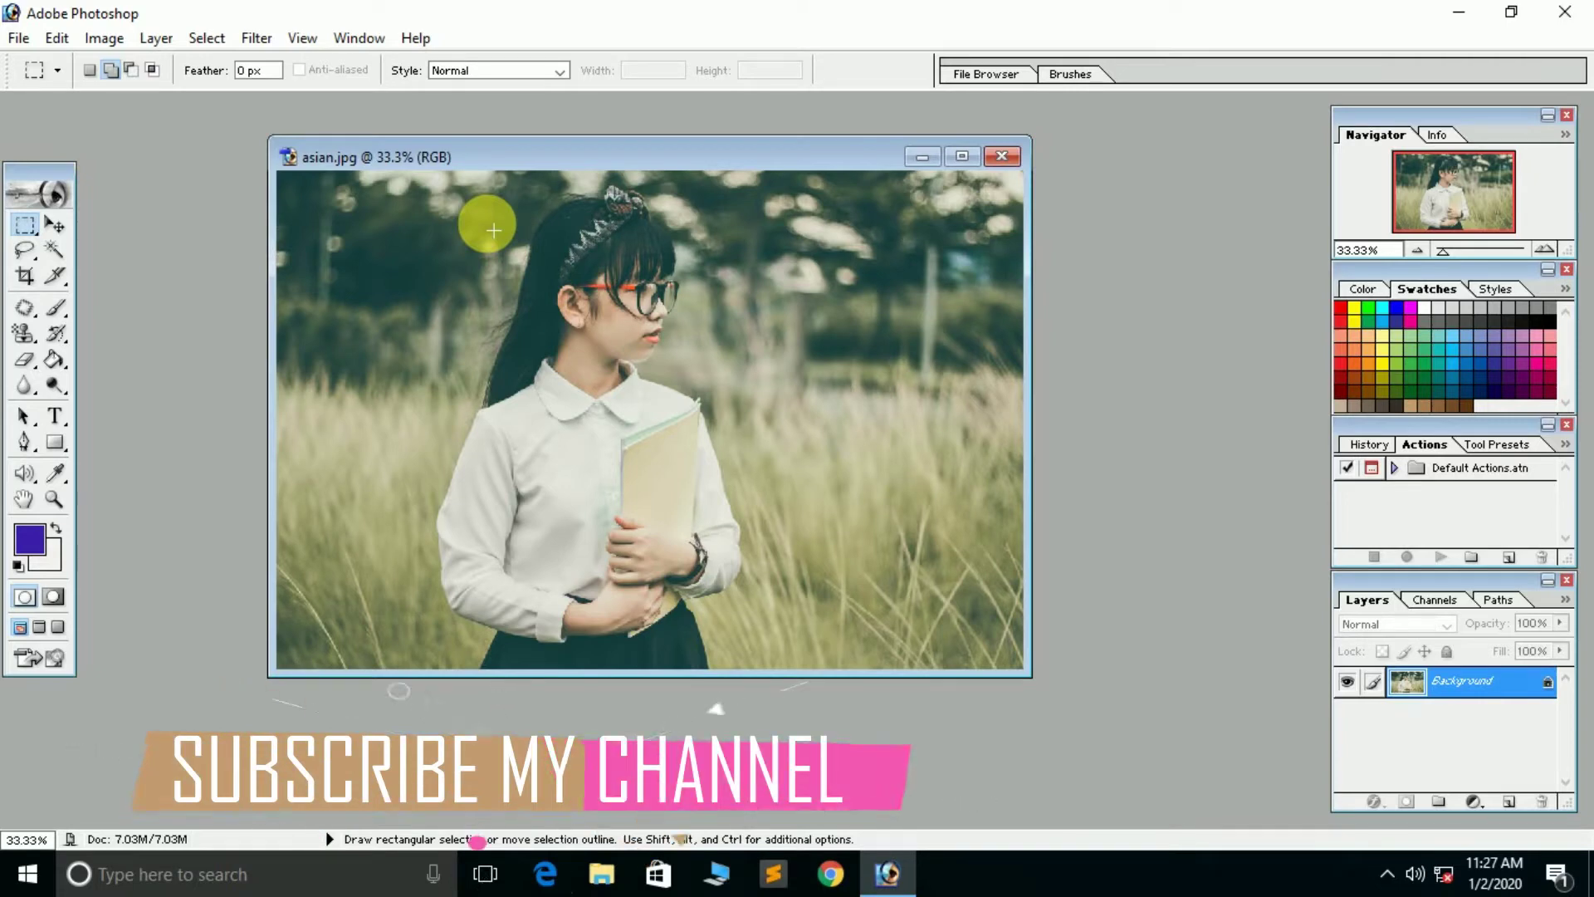
click(23, 250)
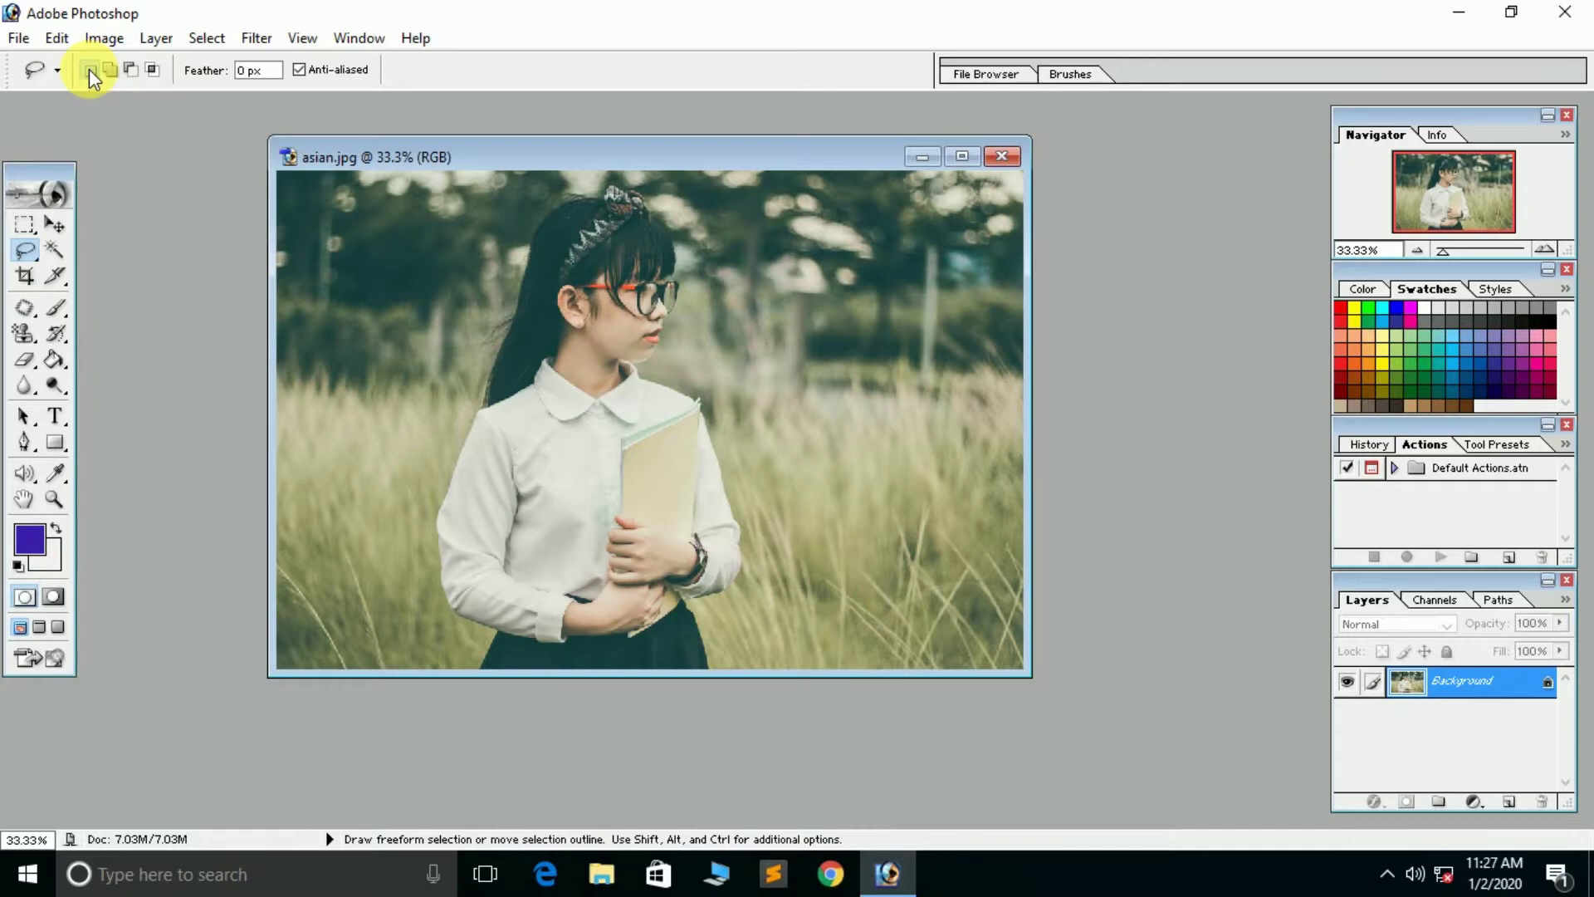
right_click(23, 246)
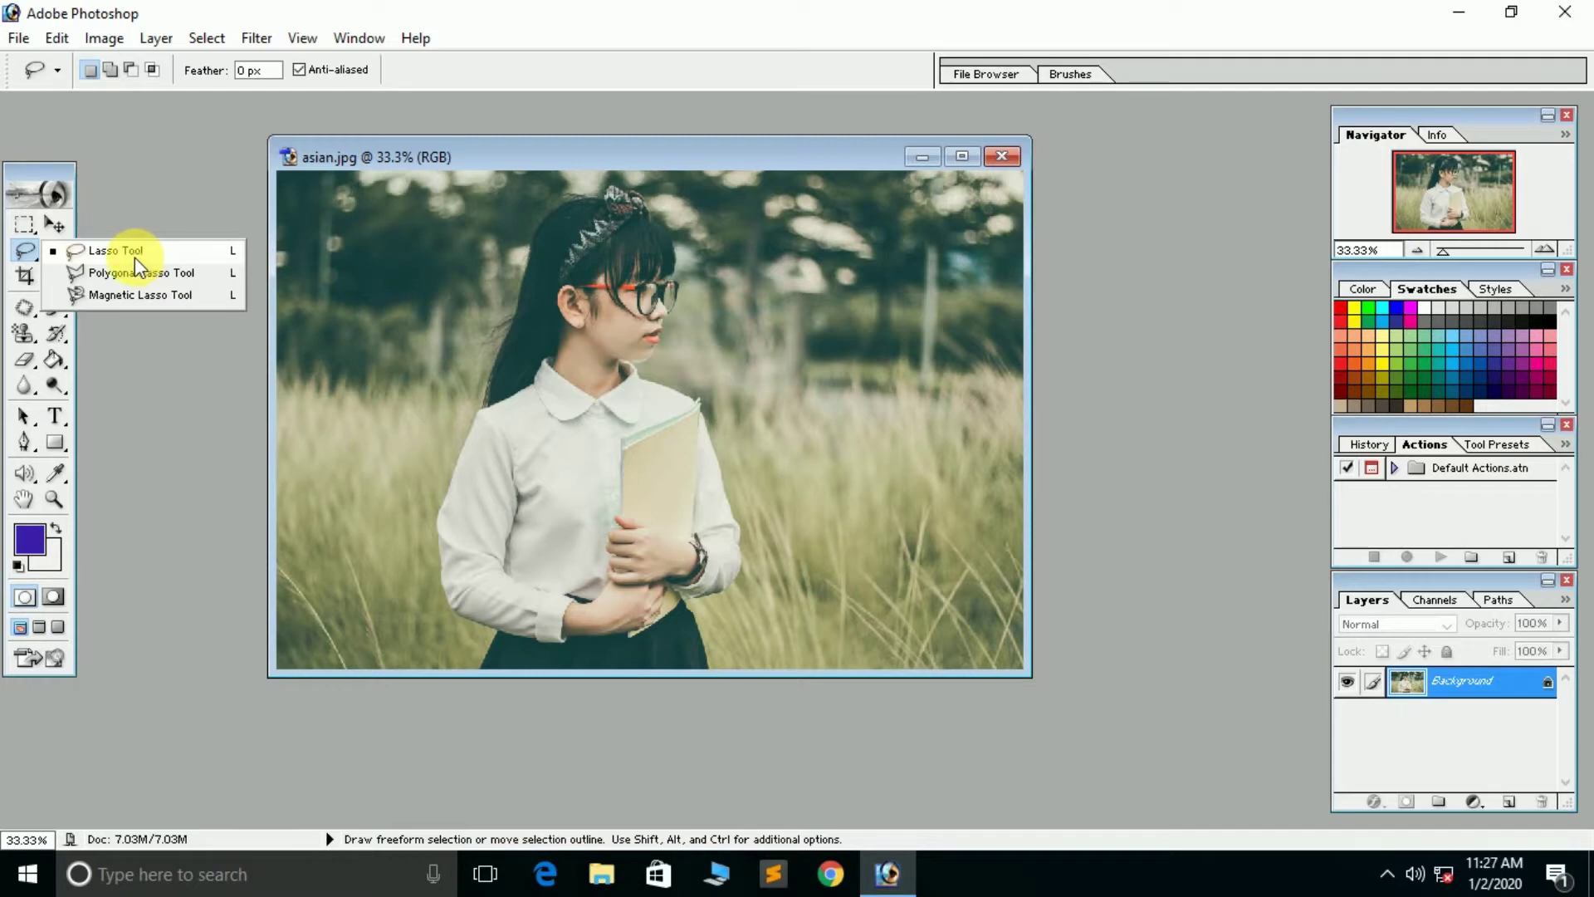
click(134, 256)
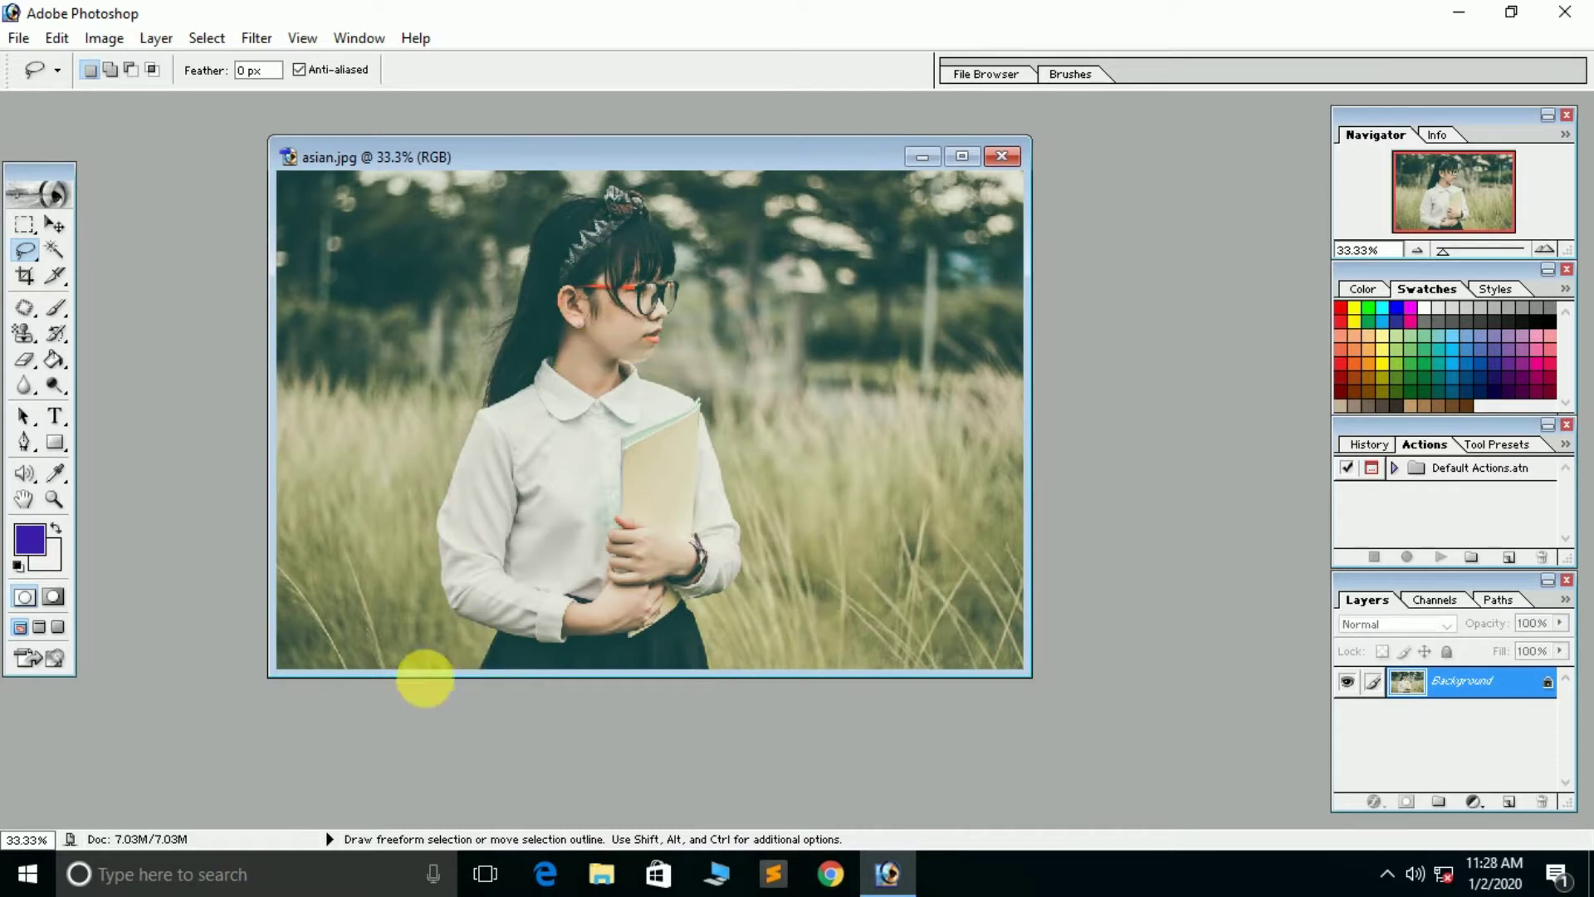
drag(442, 506, 480, 411)
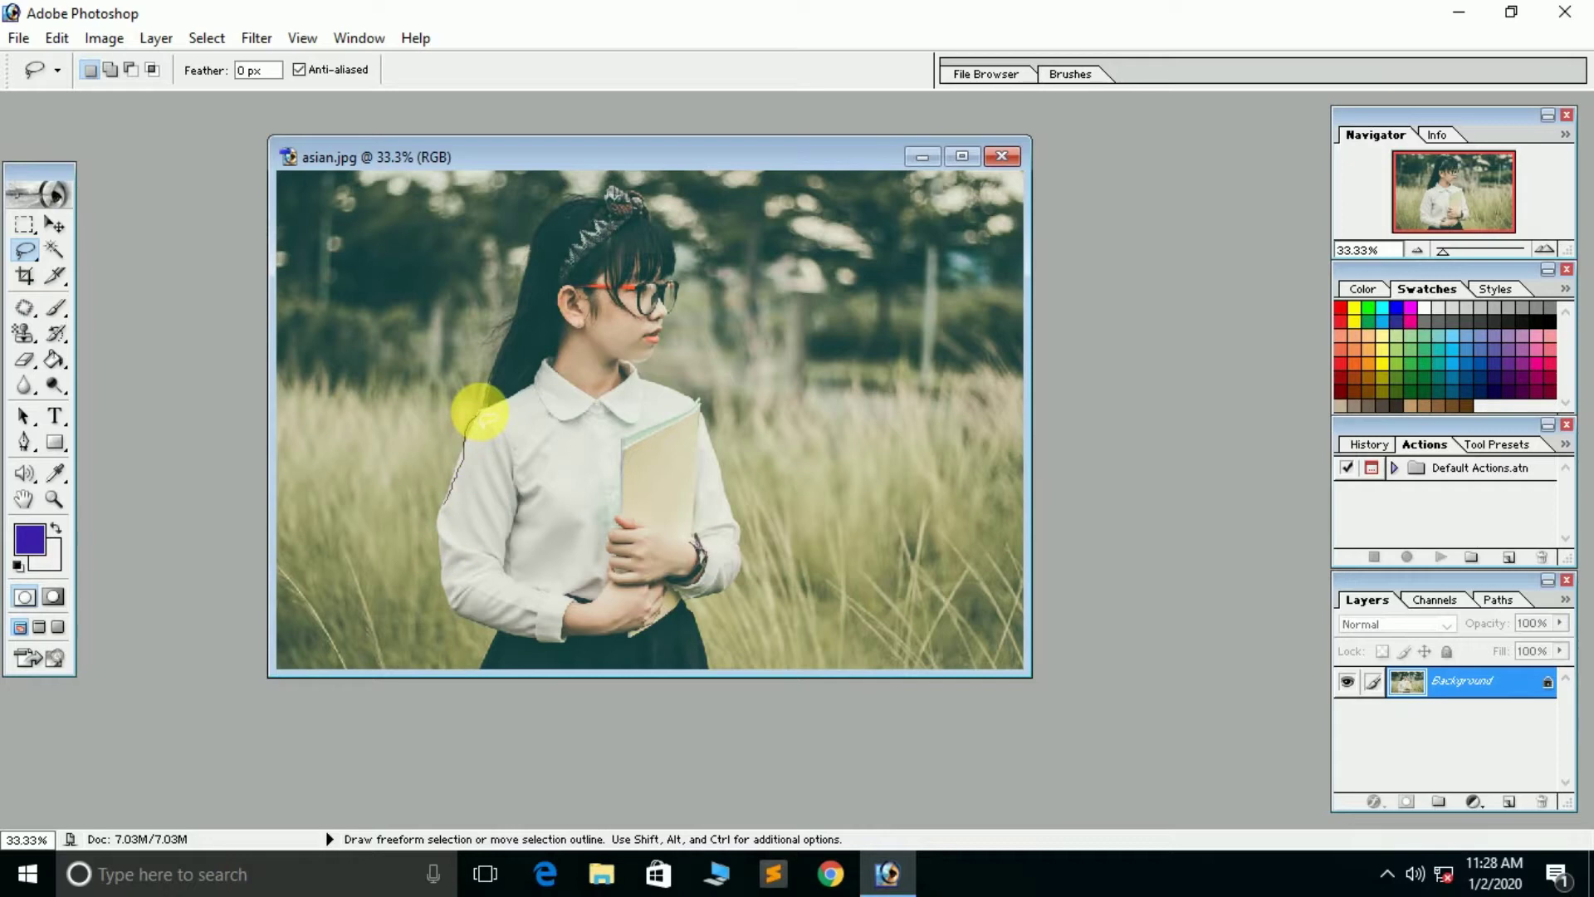
mouse_move(480, 412)
mouse_down()
mouse_move(544, 210)
mouse_move(587, 180)
mouse_move(648, 187)
mouse_move(683, 260)
mouse_move(644, 374)
mouse_move(708, 409)
mouse_move(740, 558)
mouse_move(694, 609)
mouse_move(712, 645)
mouse_move(694, 665)
mouse_move(527, 686)
mouse_move(459, 671)
mouse_move(490, 632)
mouse_move(463, 633)
mouse_move(440, 589)
mouse_move(447, 505)
mouse_up()
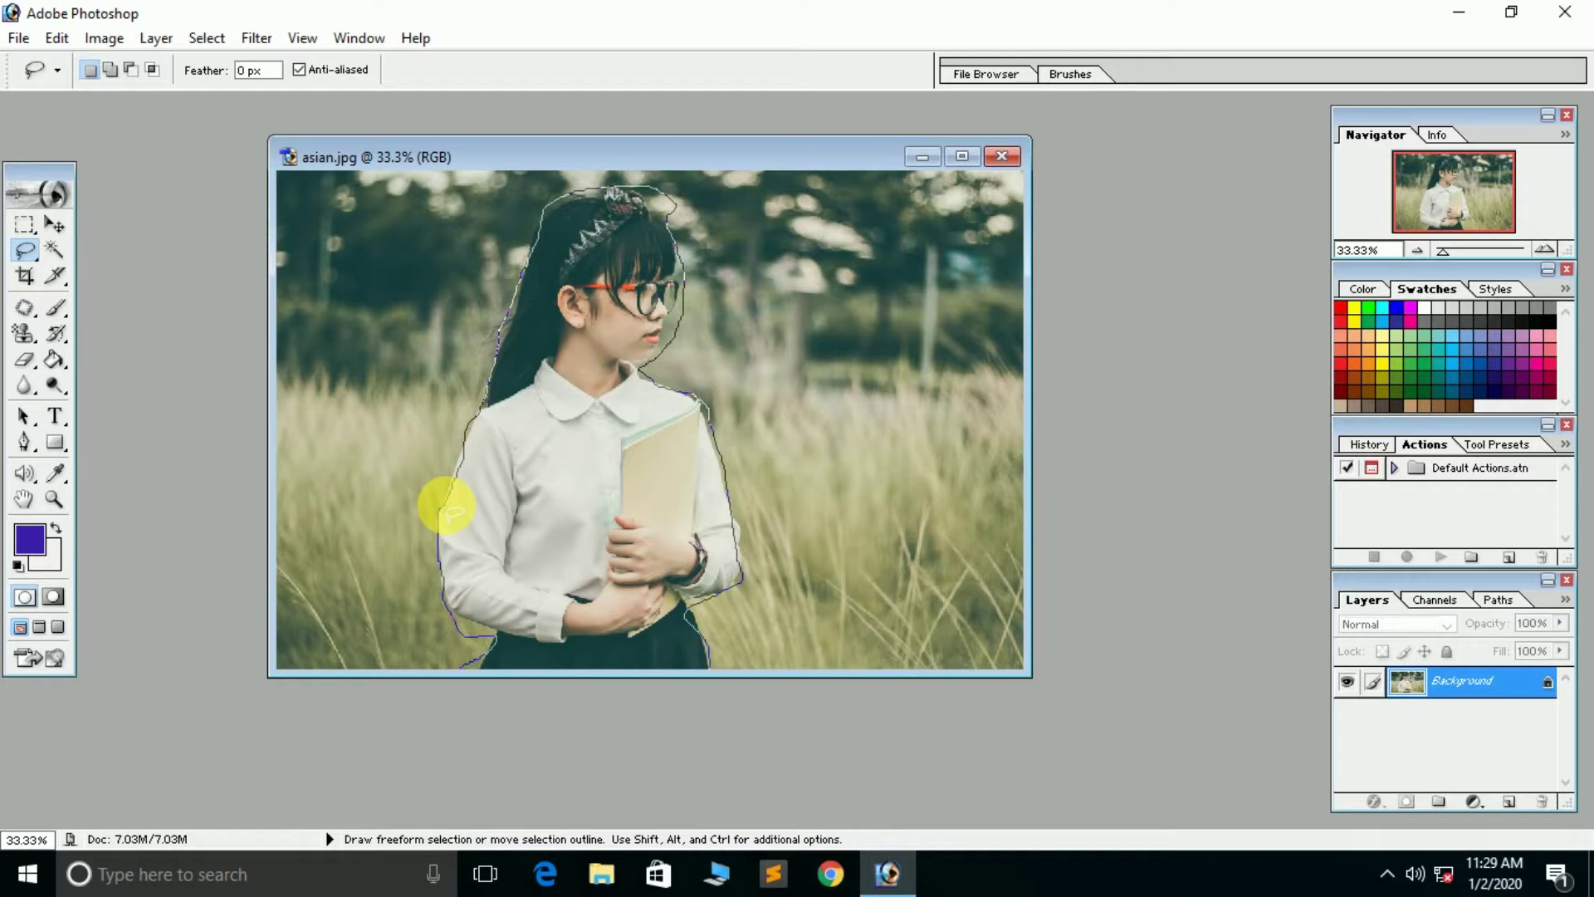
drag(446, 508, 440, 505)
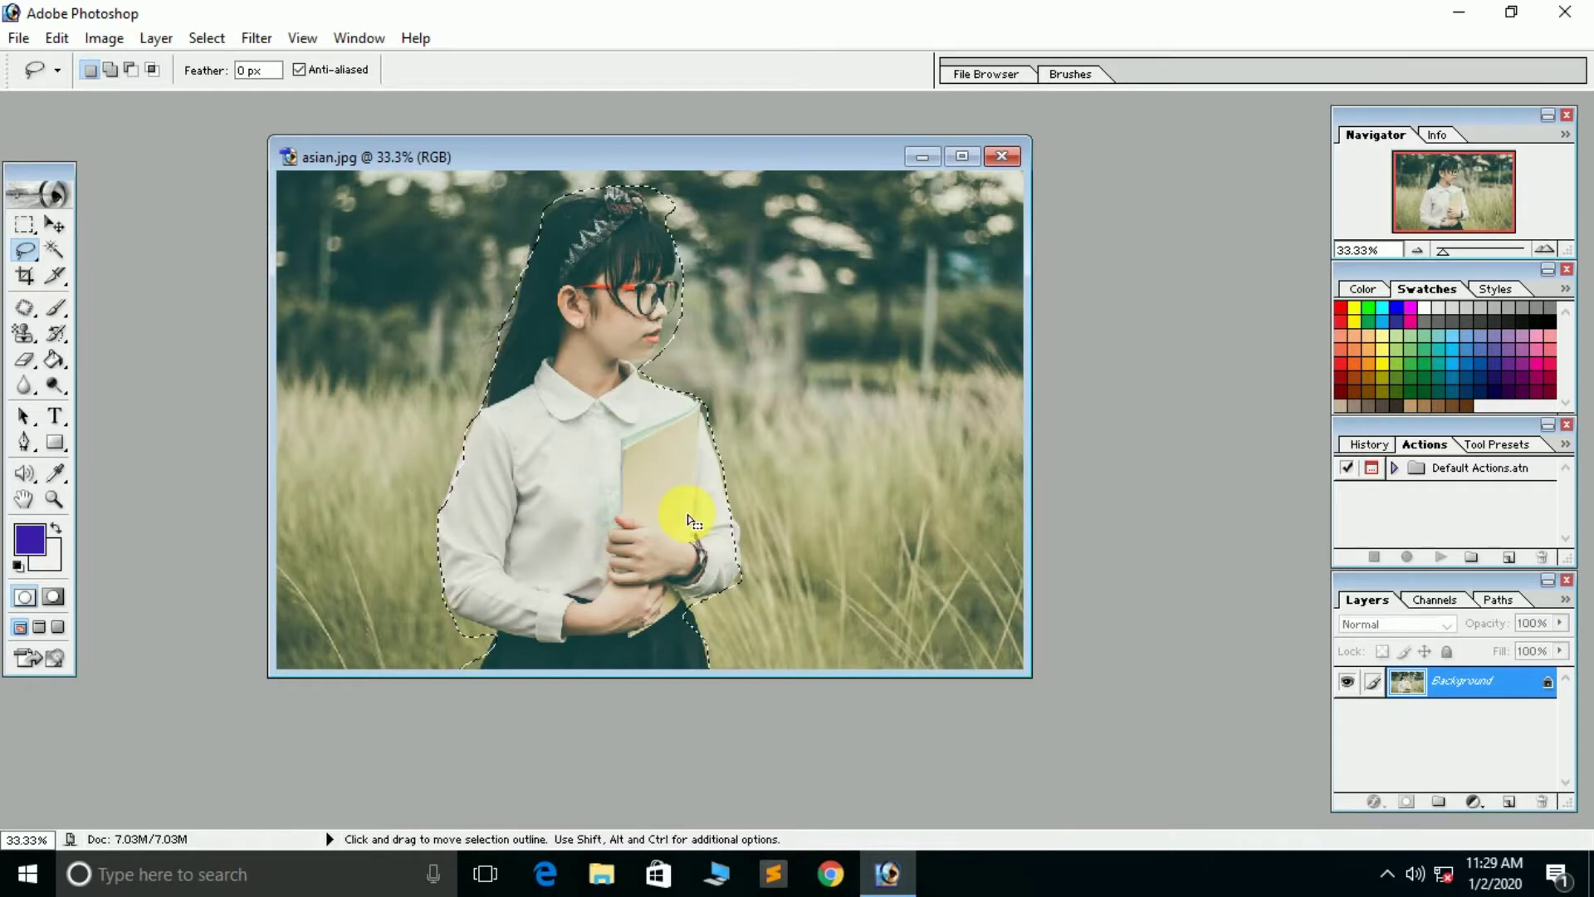
click(790, 449)
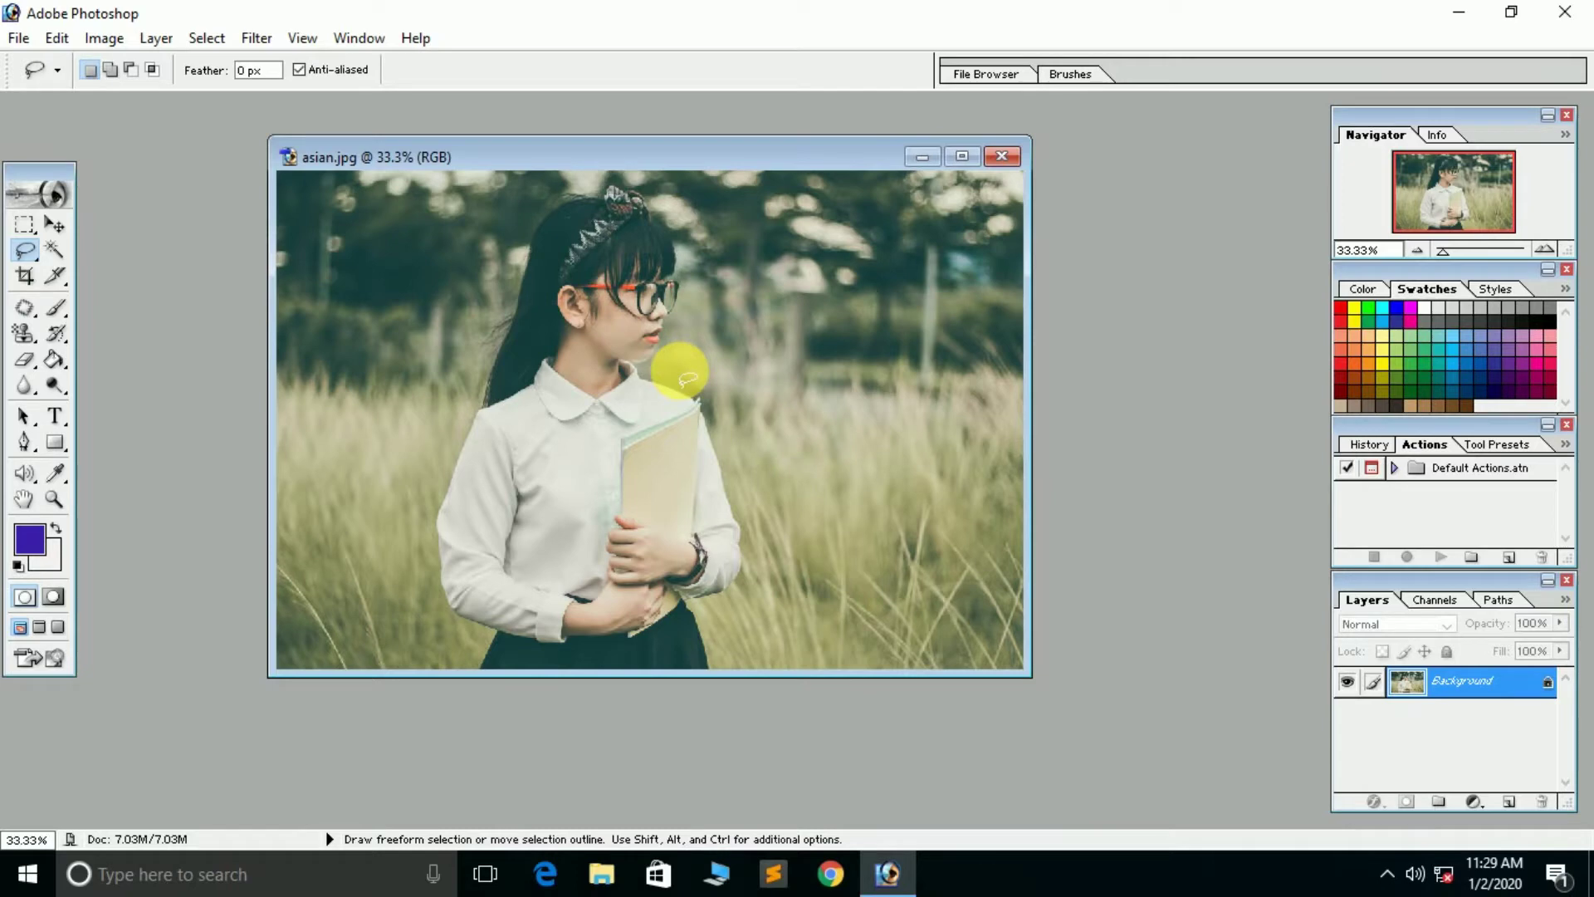
- Draw a freehand lasso loop around the girl's head and hair, closing near the shoulder
drag(679, 370, 573, 170)
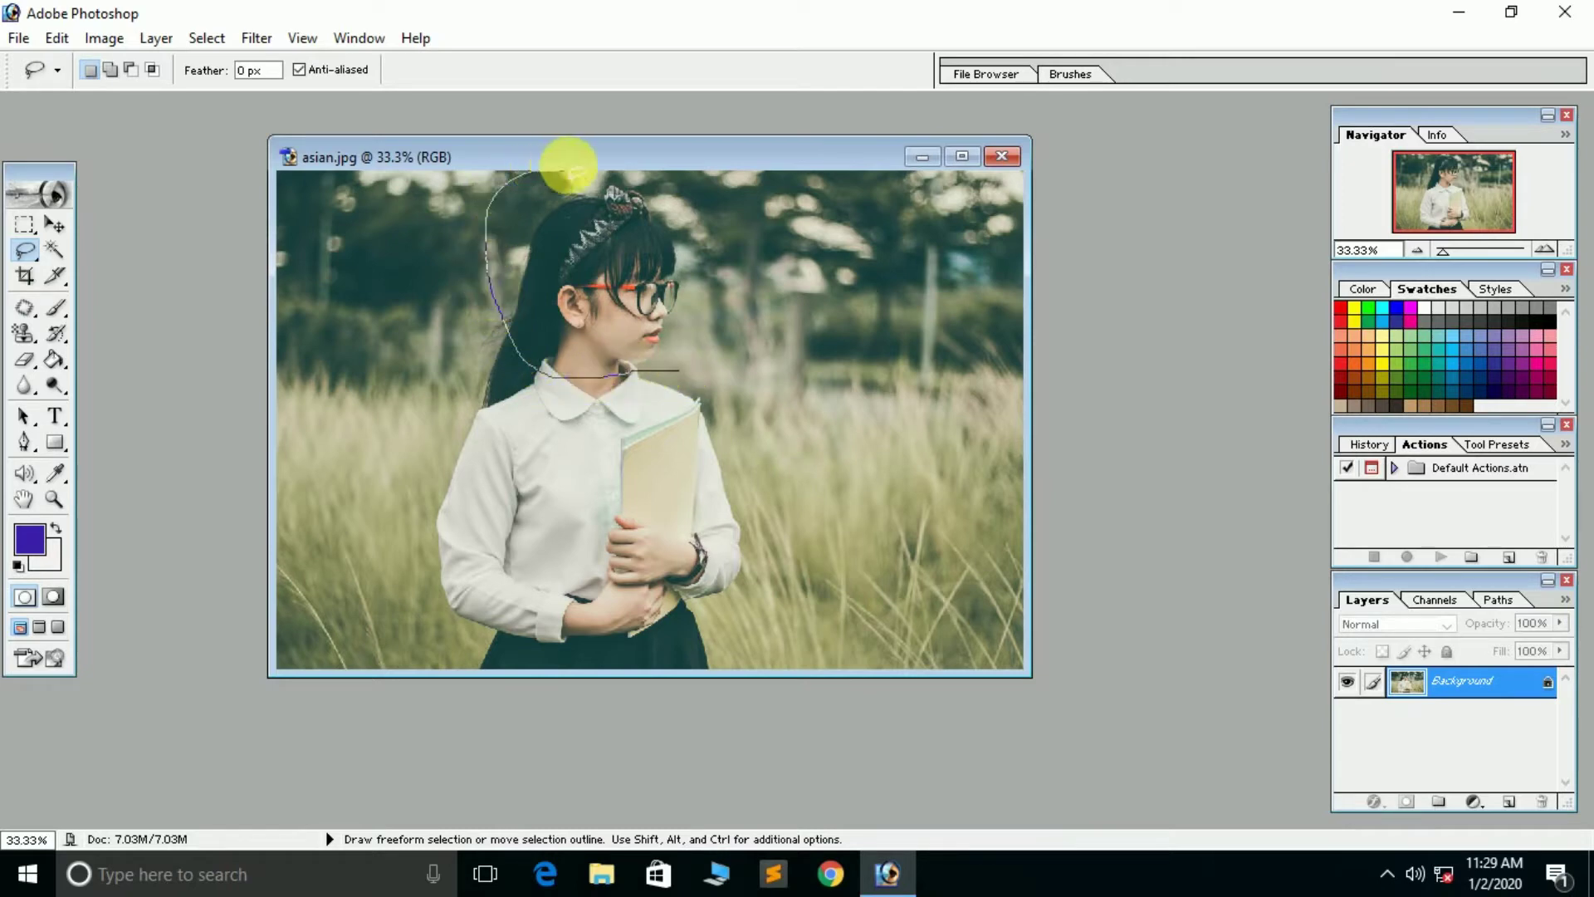
mouse_move(573, 170)
mouse_down()
mouse_move(679, 375)
mouse_move(716, 390)
mouse_up()
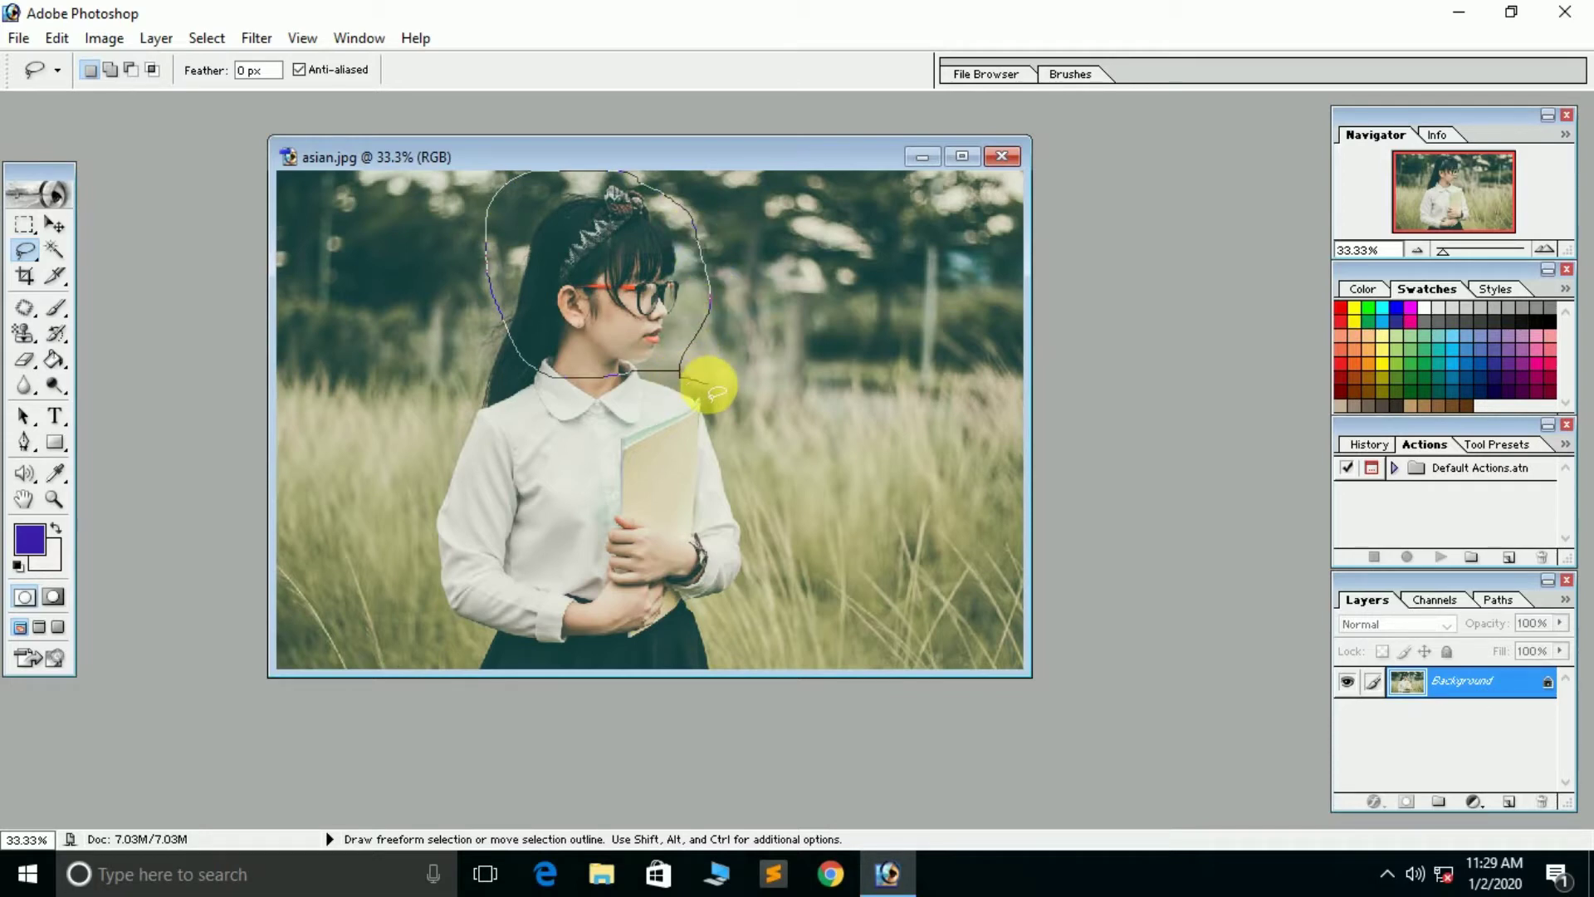
mouse_move(711, 390)
mouse_down()
mouse_move(685, 309)
mouse_move(715, 382)
mouse_up()
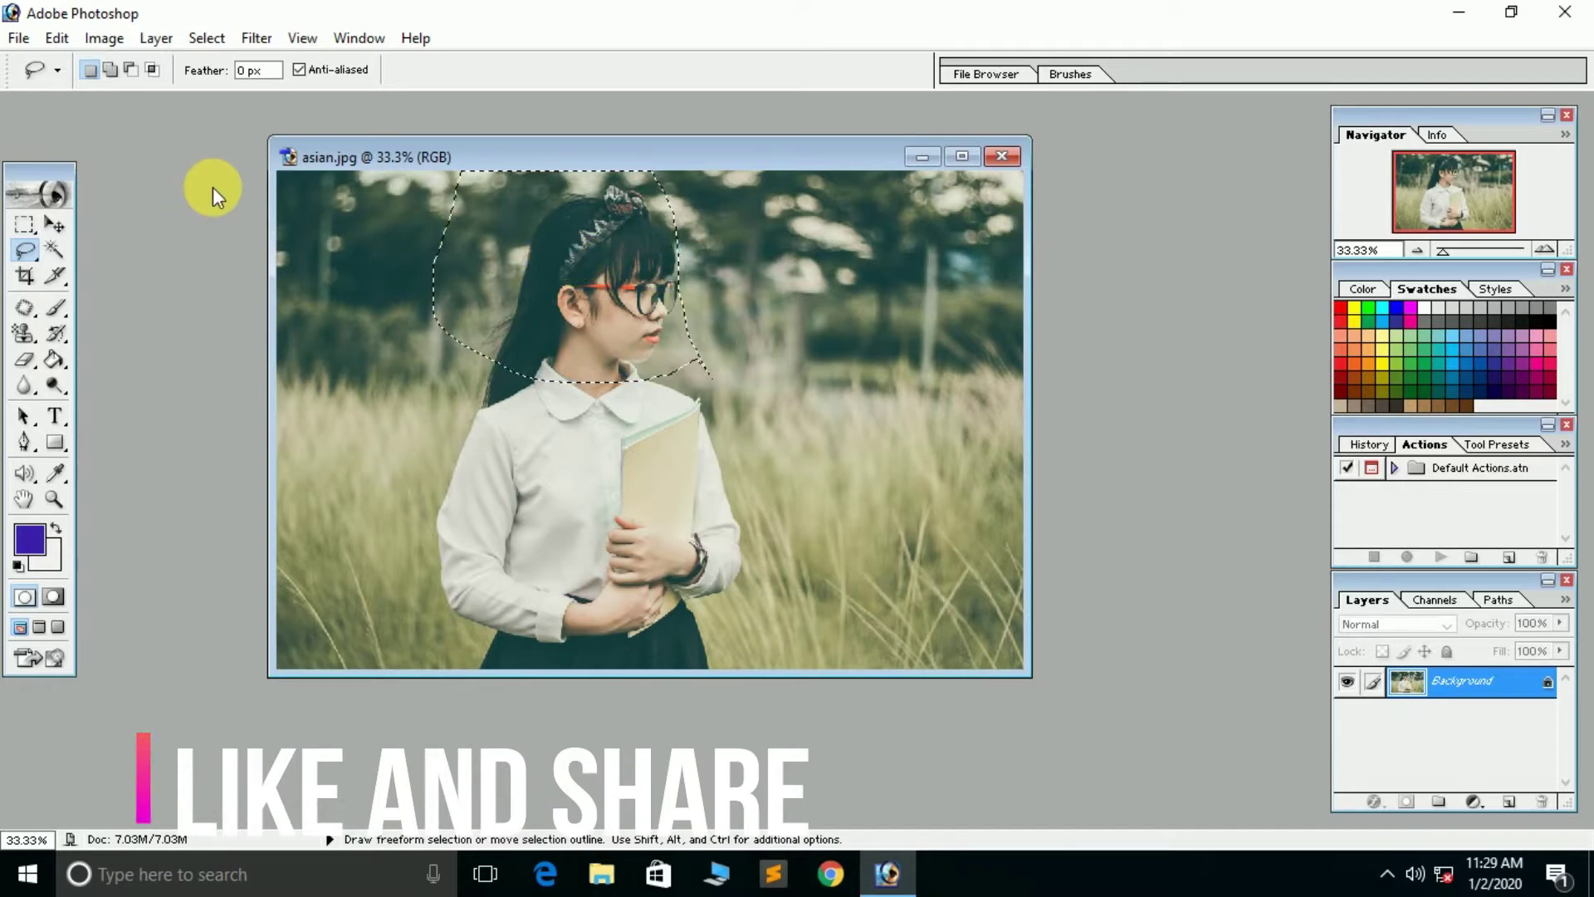
- Create a new white 756 × 747 px document, Untitled-1
click(18, 39)
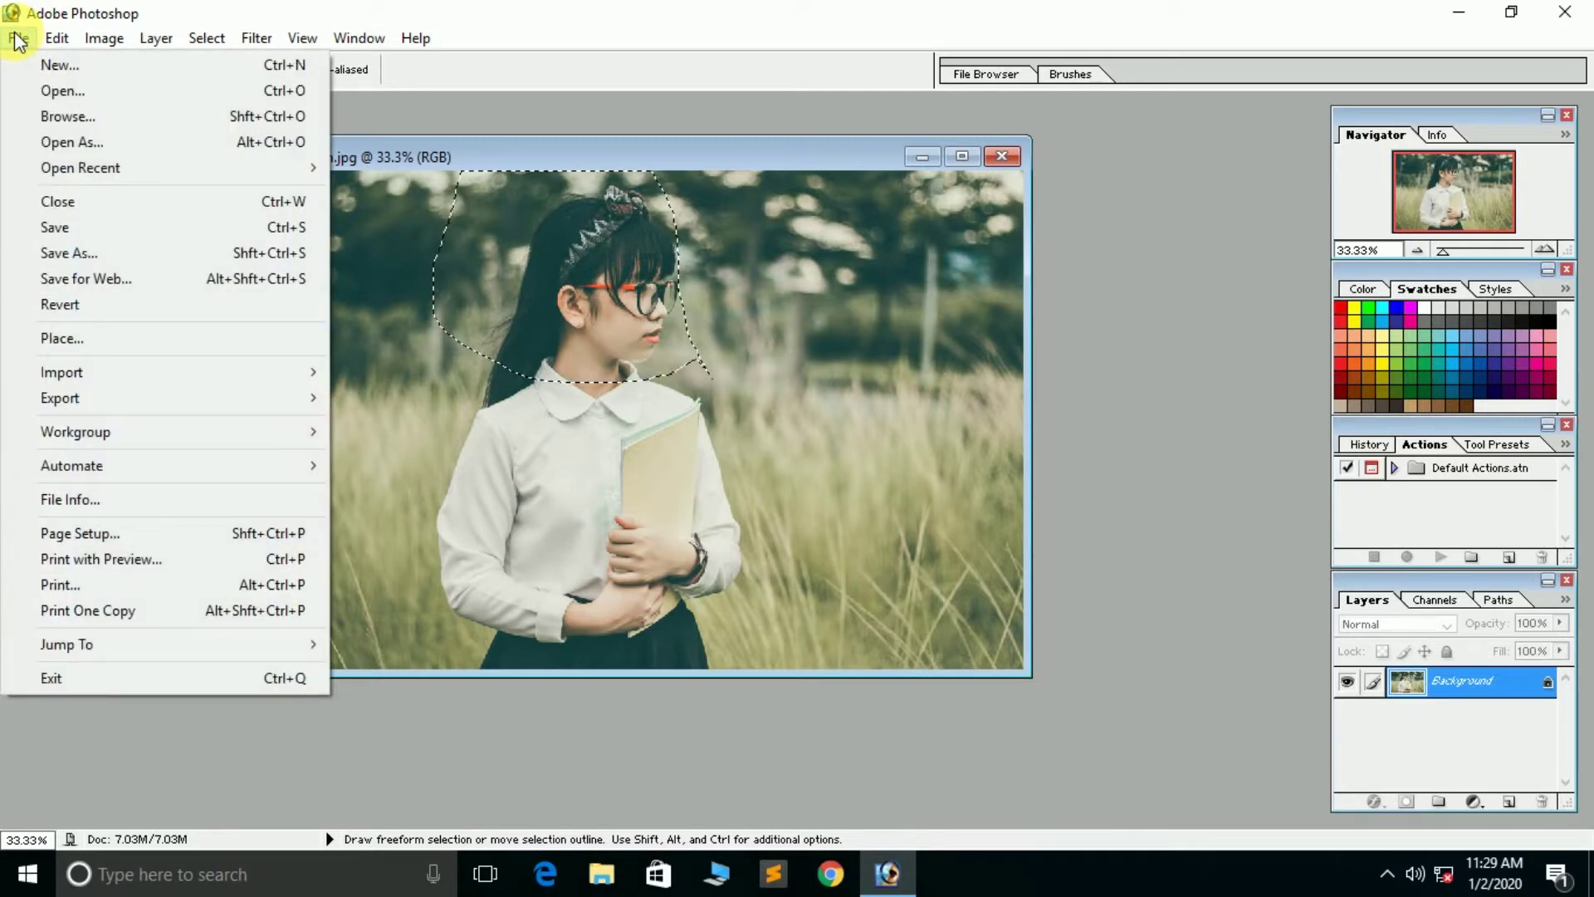
click(59, 64)
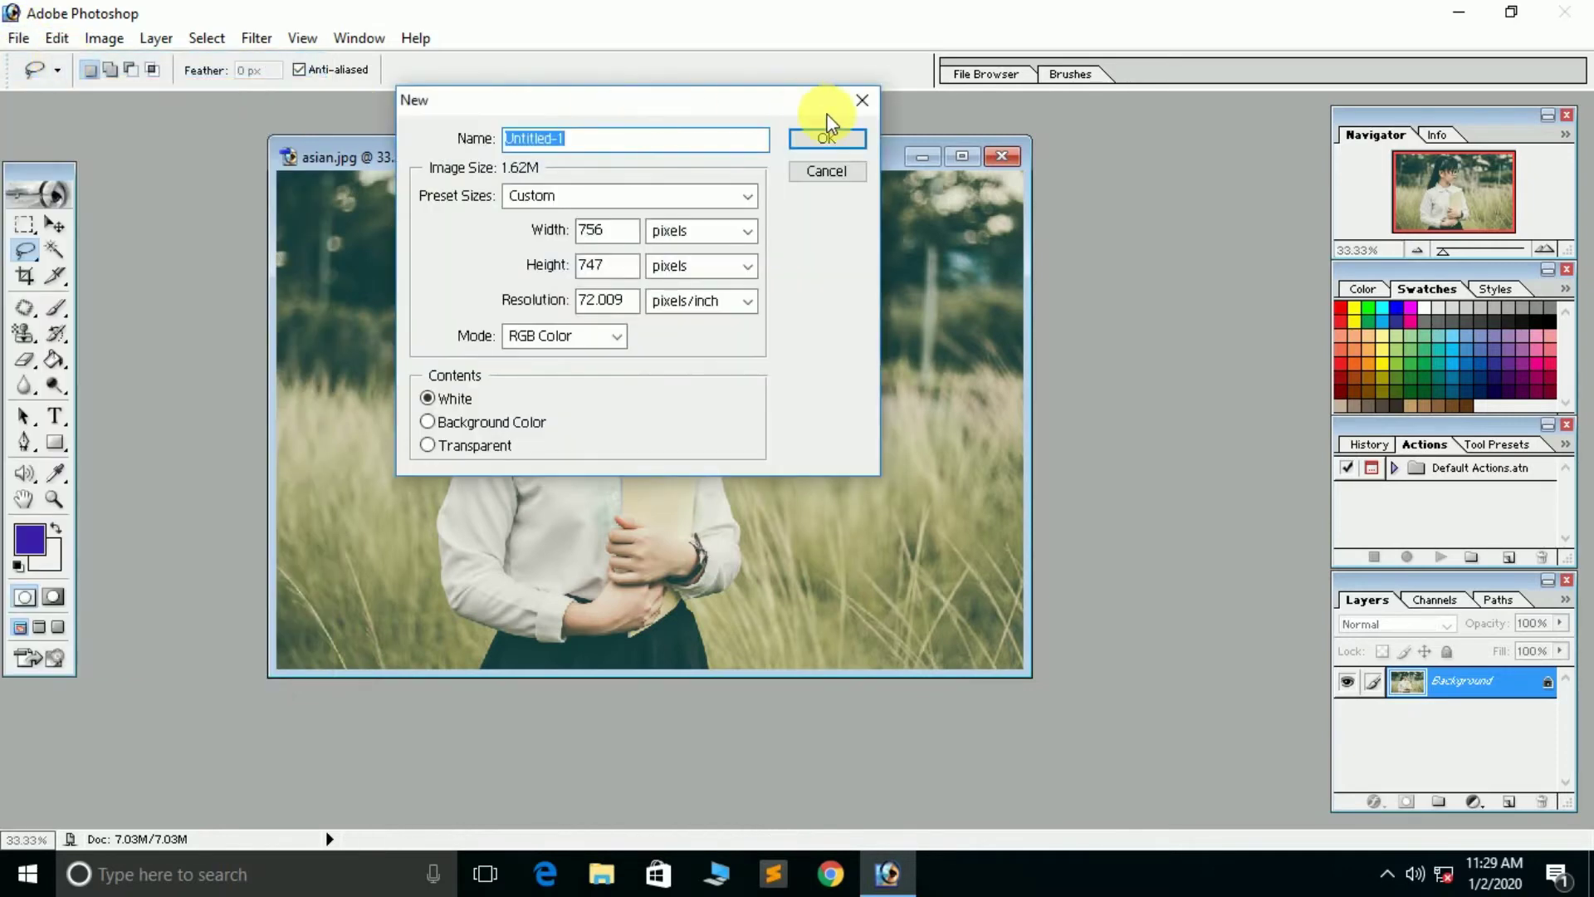
click(829, 138)
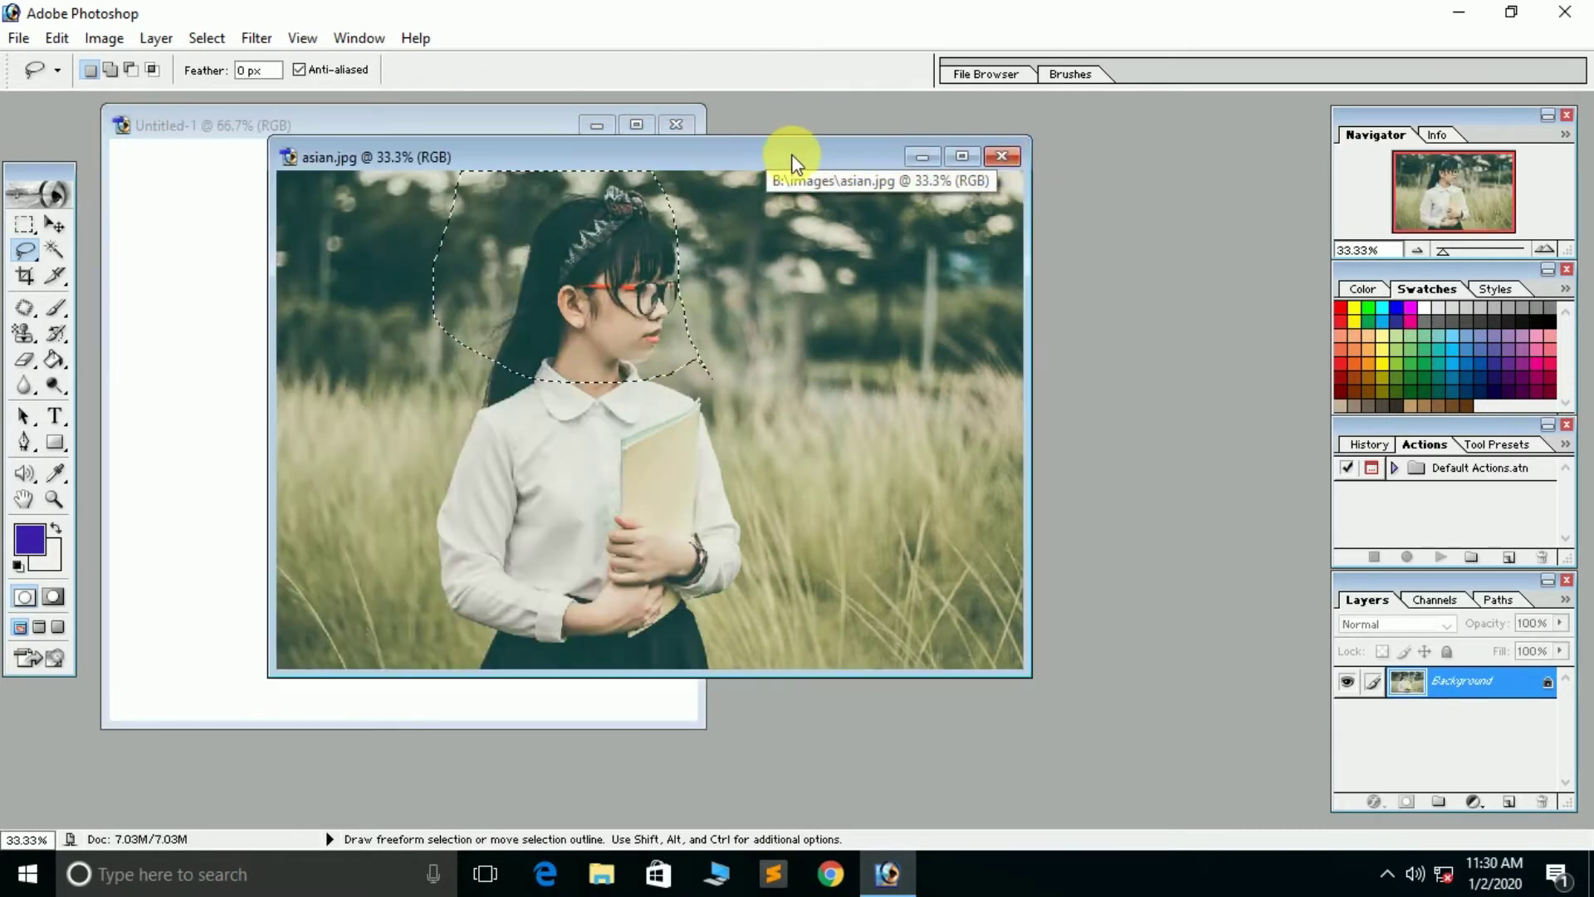
- Copy the head selection from asian.jpg and make Untitled-1 active
drag(784, 153, 1199, 161)
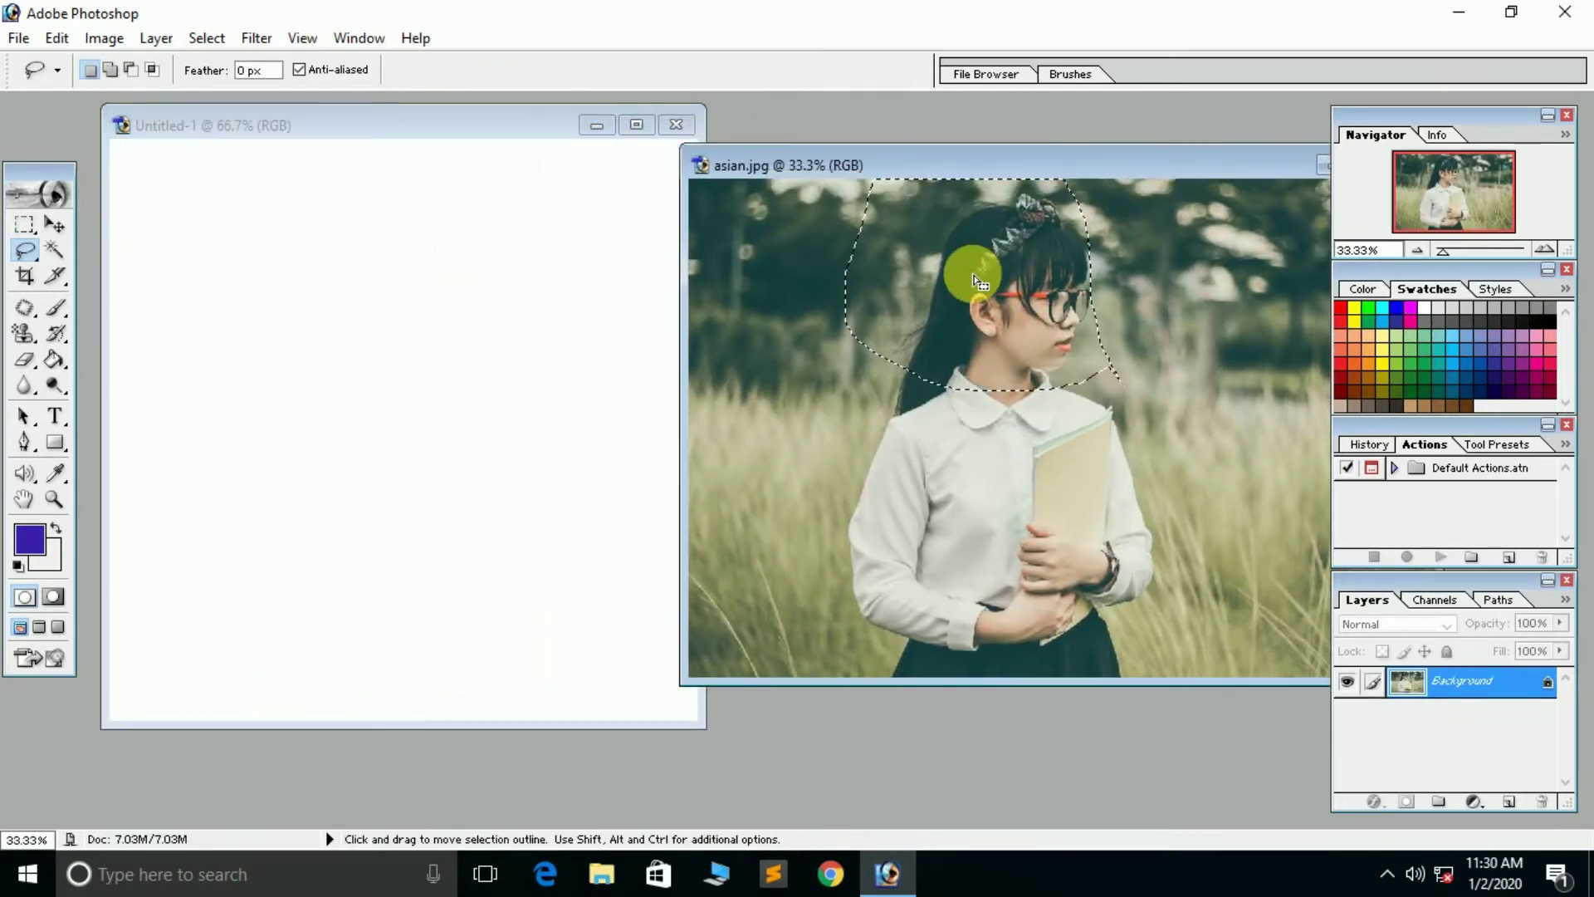
click(57, 38)
click(106, 206)
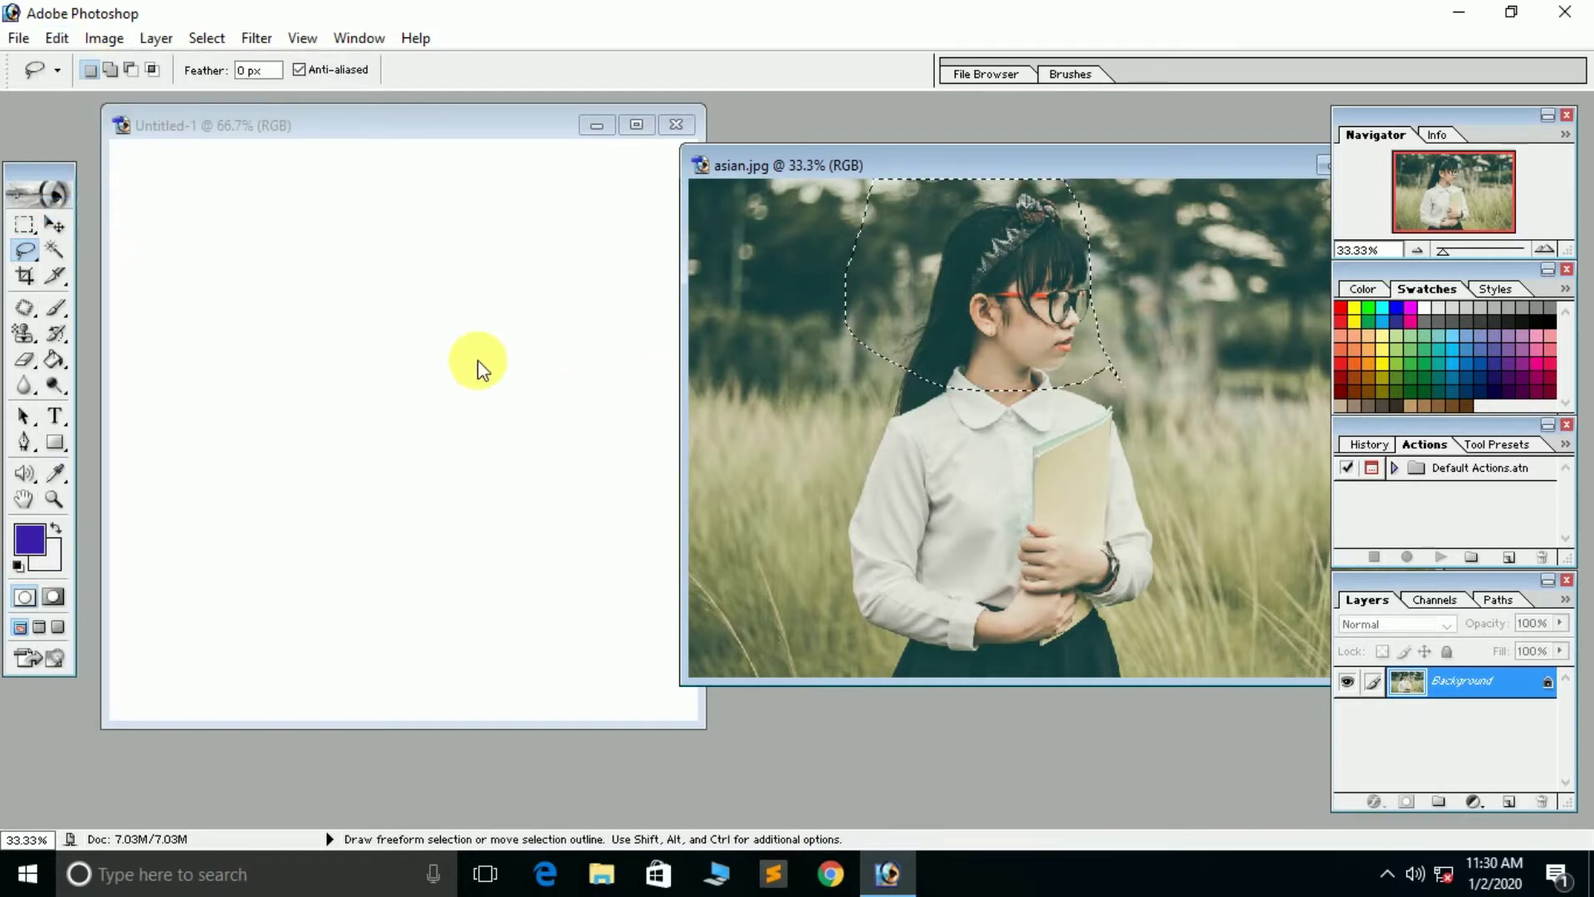
click(440, 335)
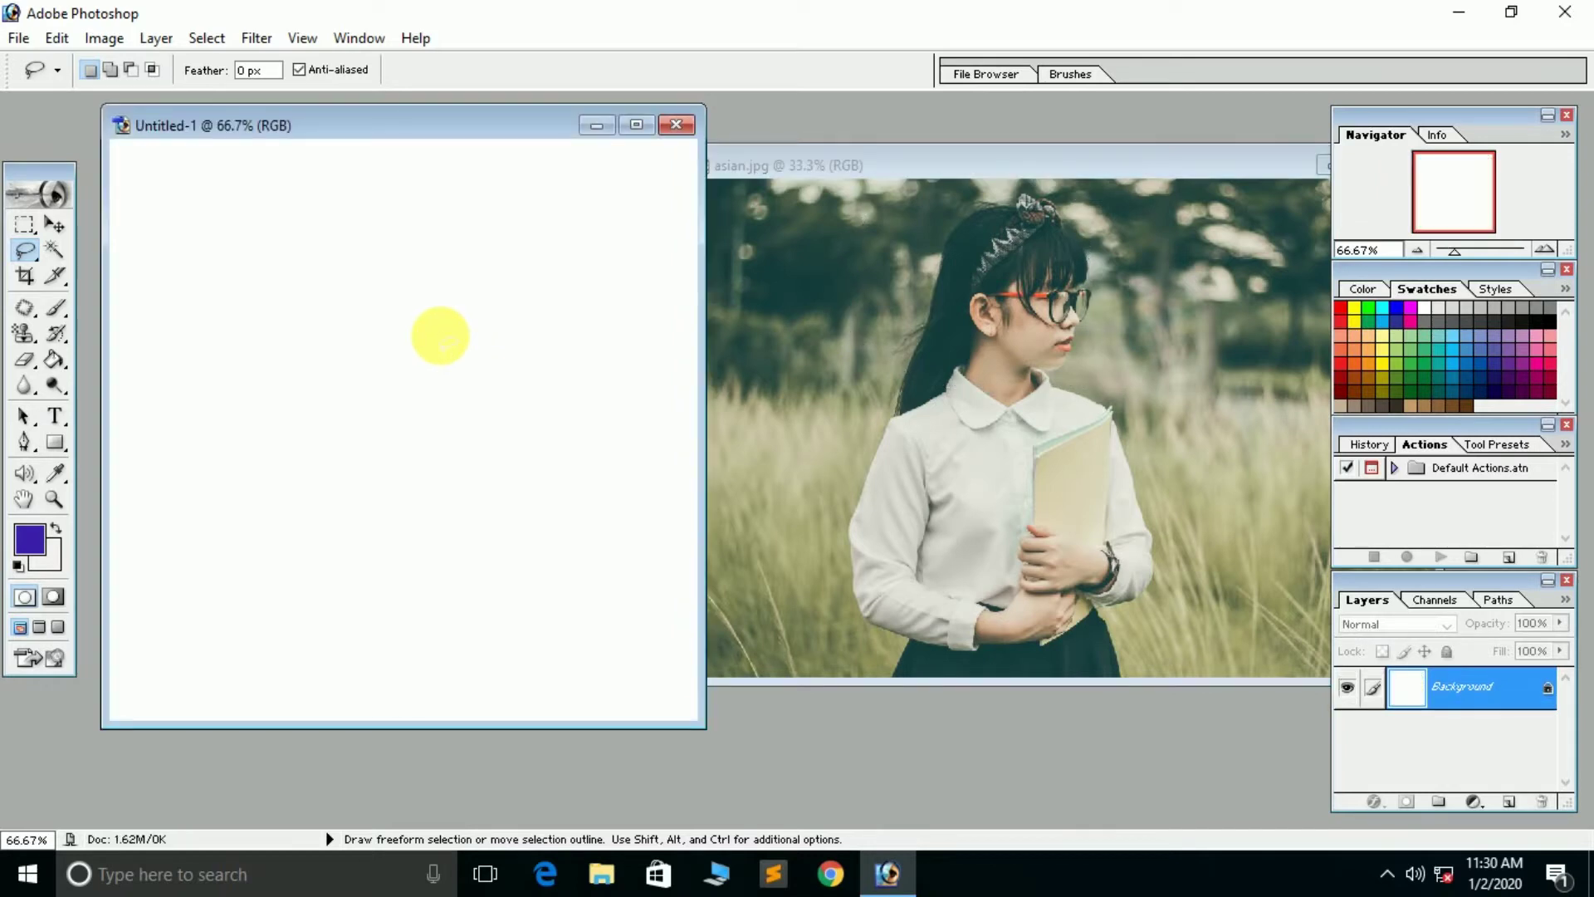
- Paste the copied head into Untitled-1 and shift it up and right with the Move tool
key(ctrl)
key(ctrl+v)
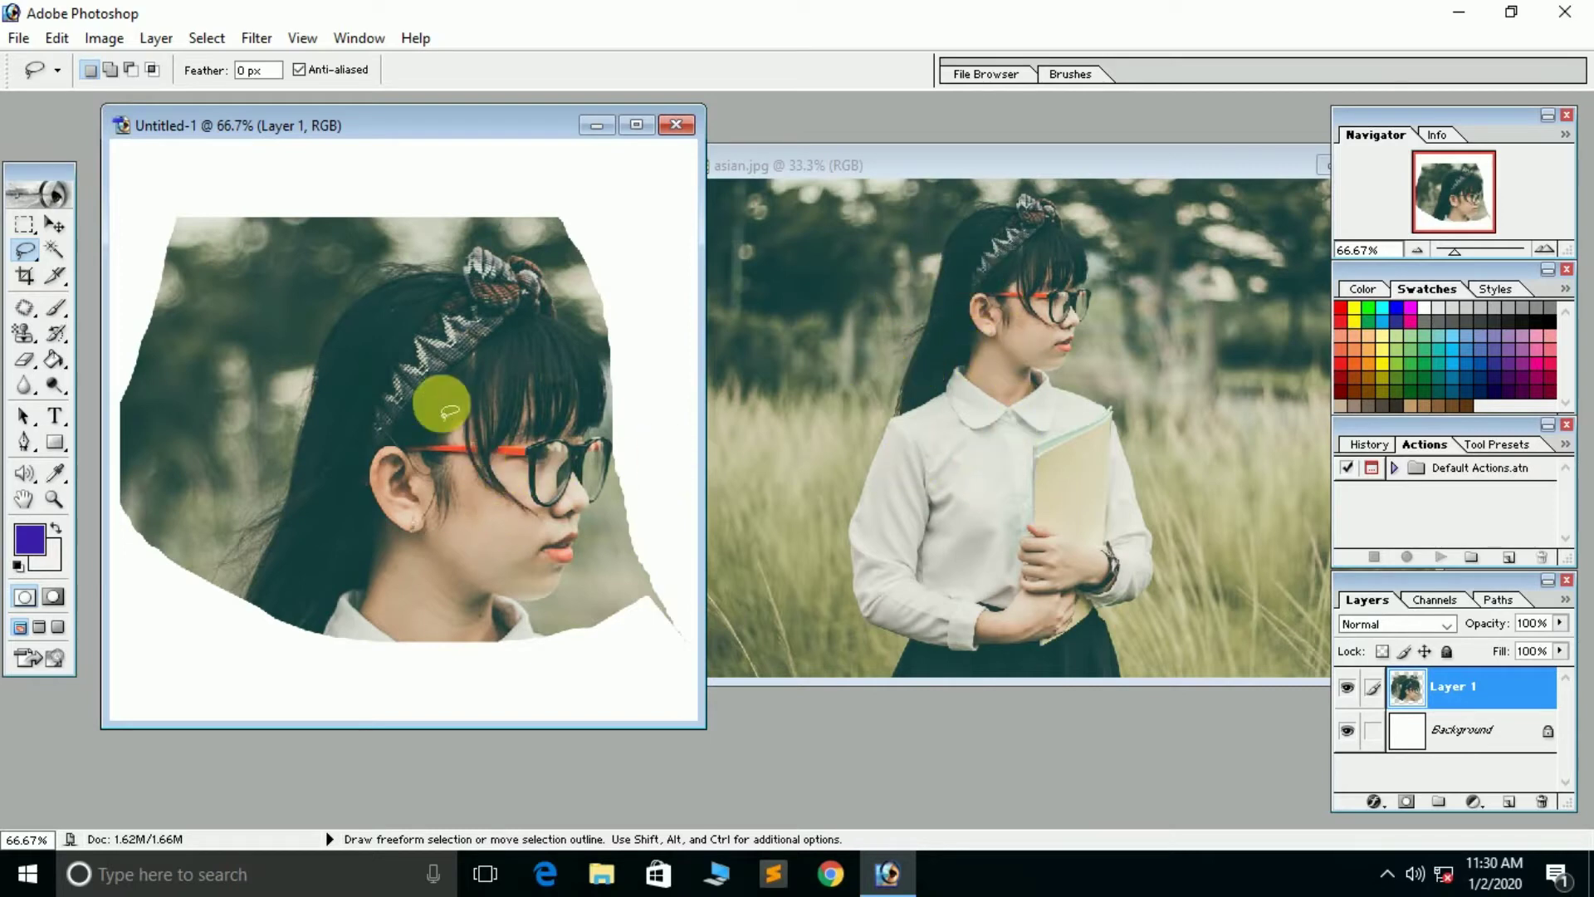
click(54, 225)
mouse_move(370, 396)
mouse_down()
mouse_move(391, 372)
mouse_move(338, 377)
mouse_up()
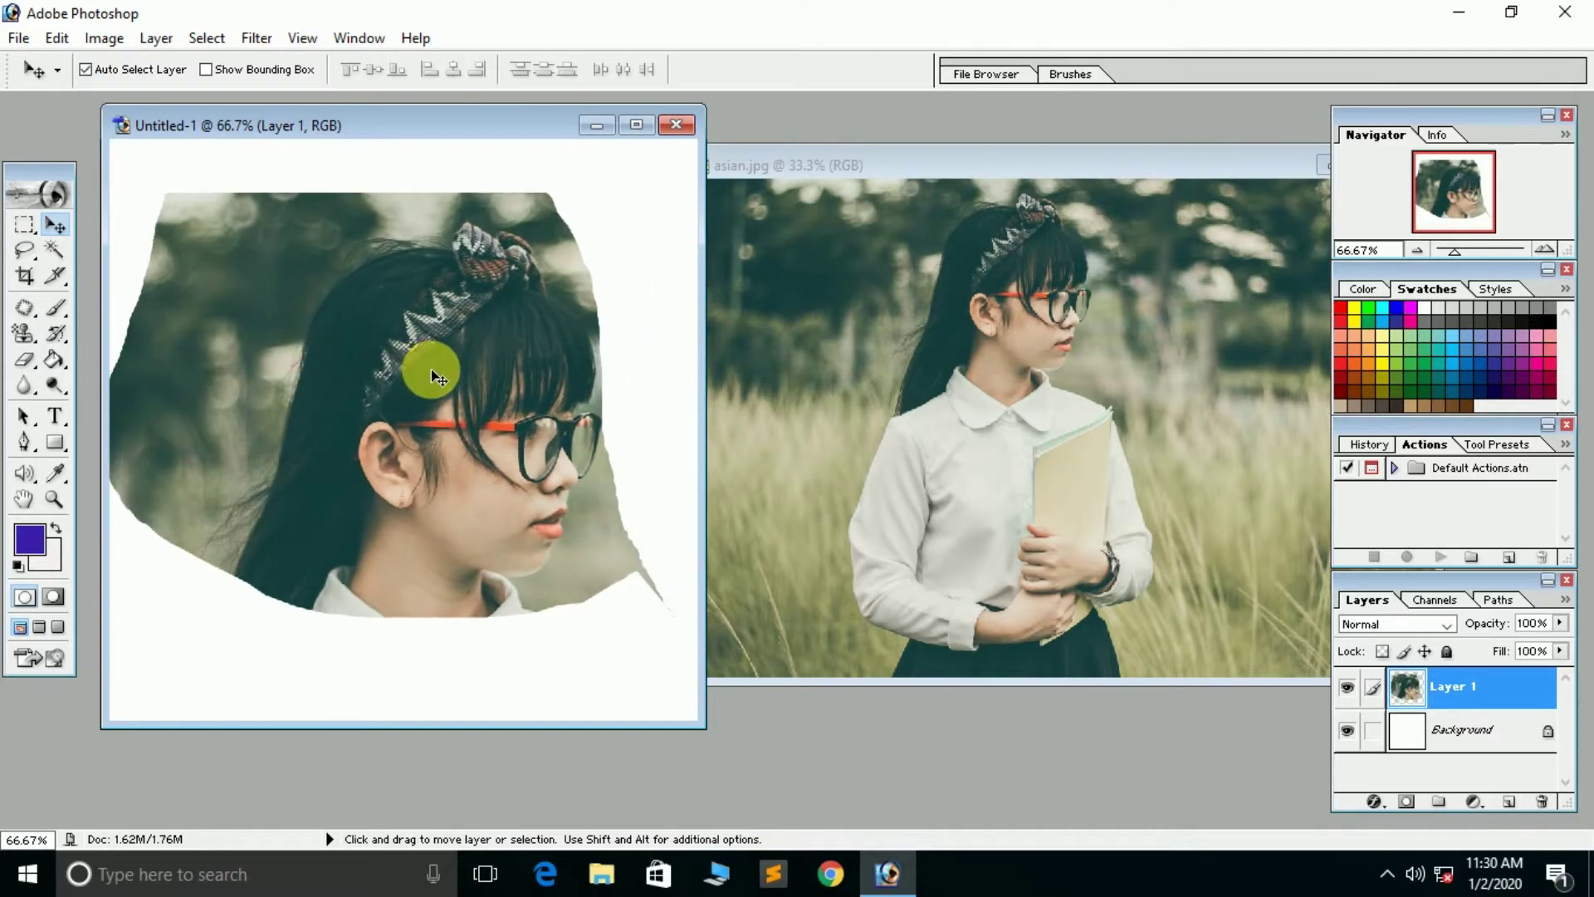
- Undo the paste and bring asian.jpg back to the front, moved further left
key(ctrl+alt+z)
key(ctrl+alt+z)
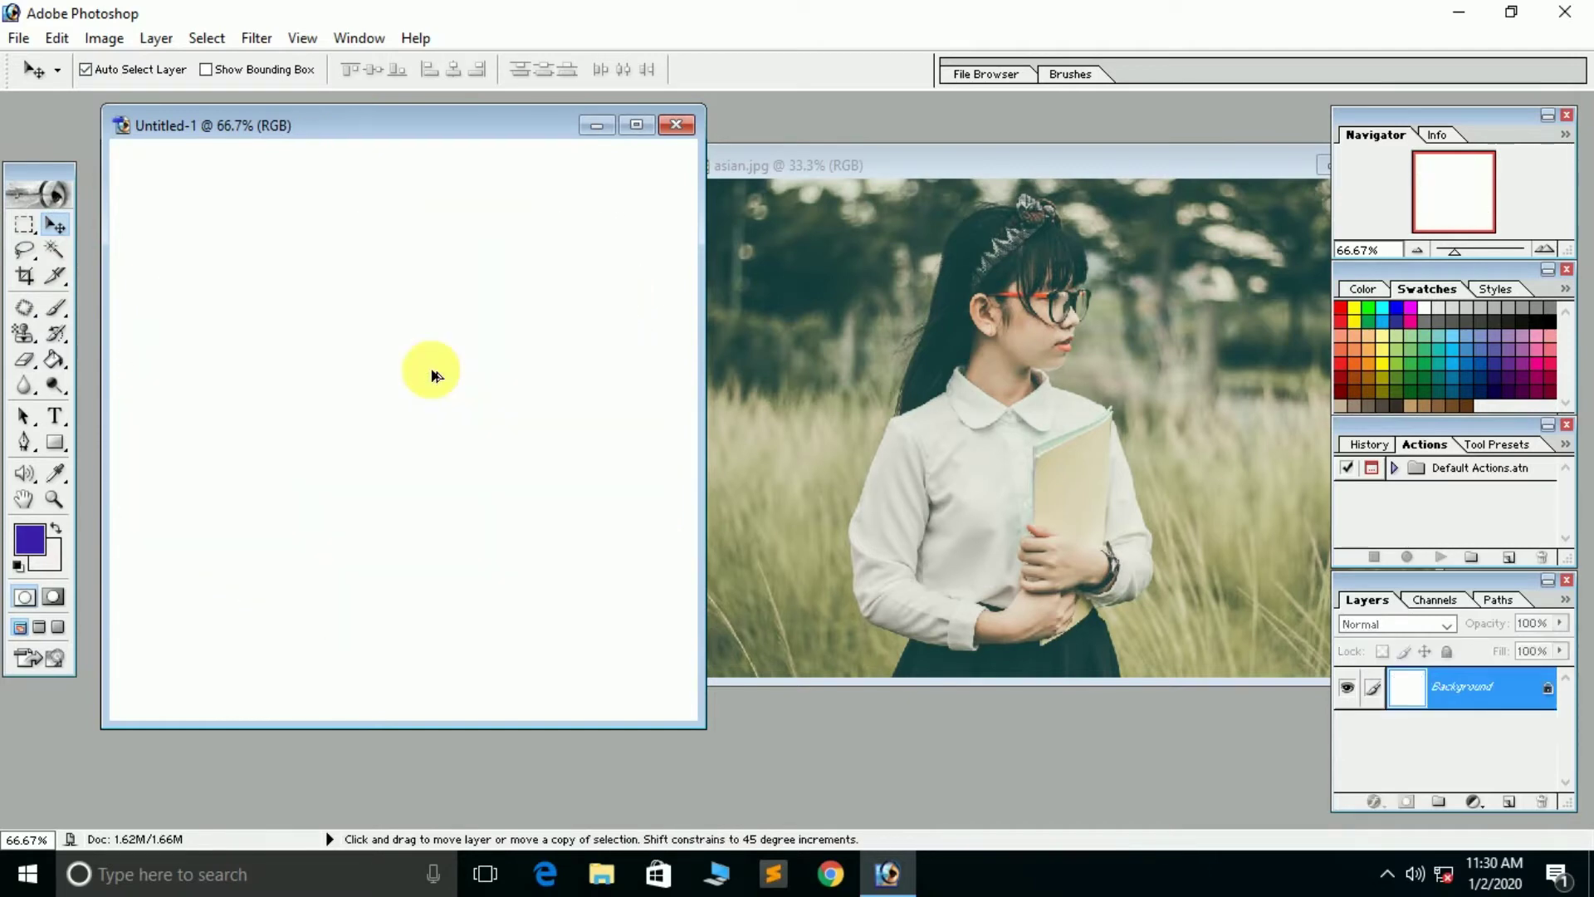
click(854, 162)
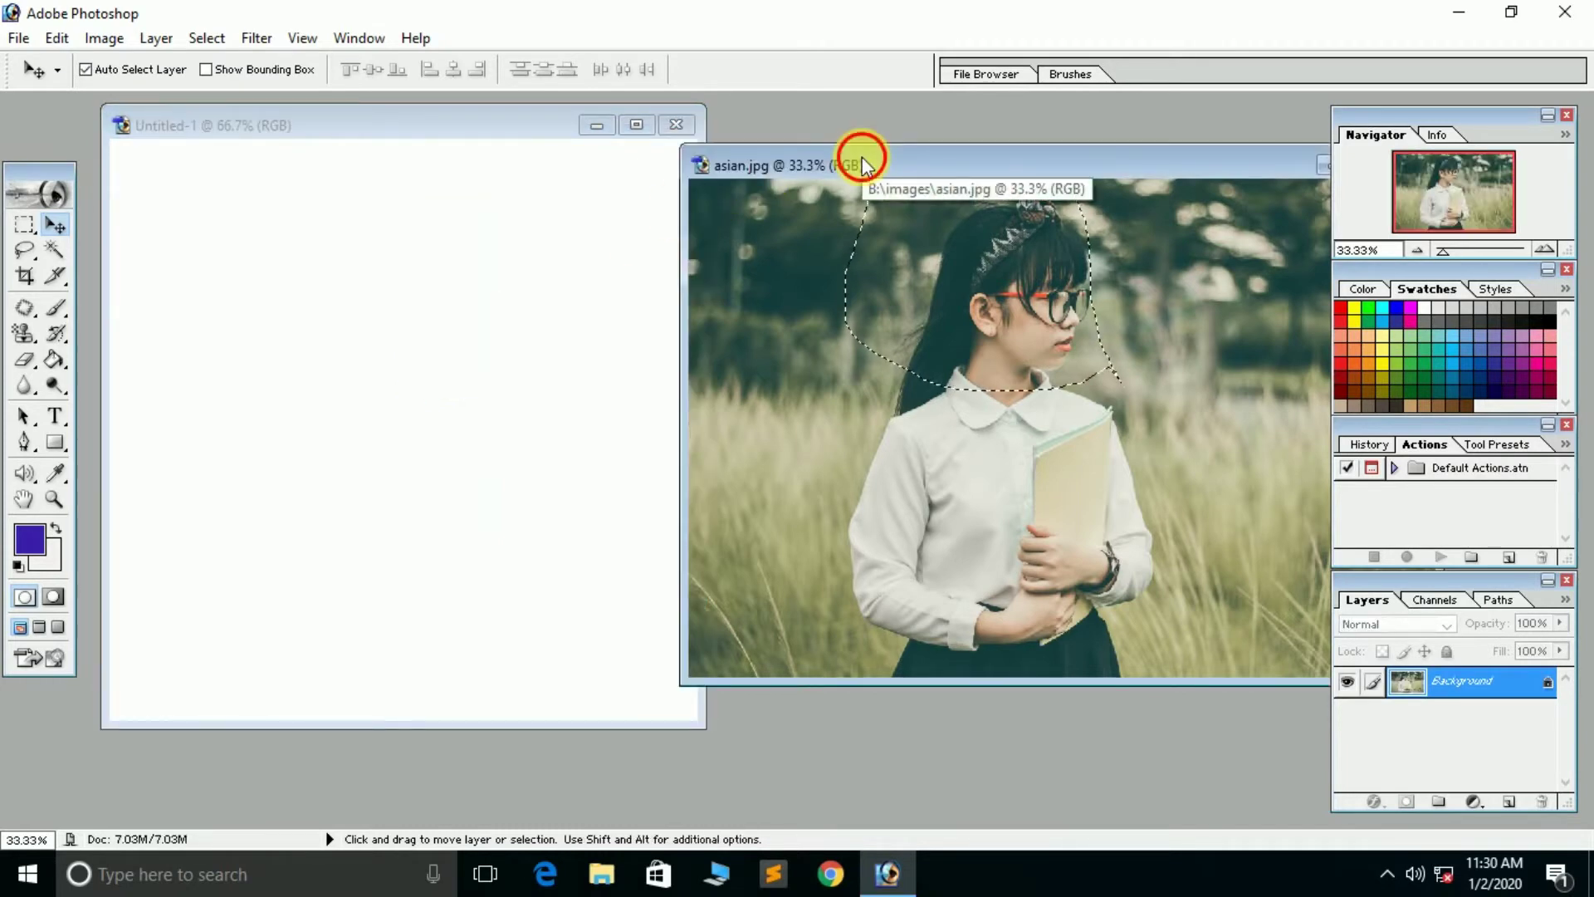
mouse_move(858, 160)
mouse_down()
mouse_move(502, 187)
mouse_move(410, 175)
mouse_up()
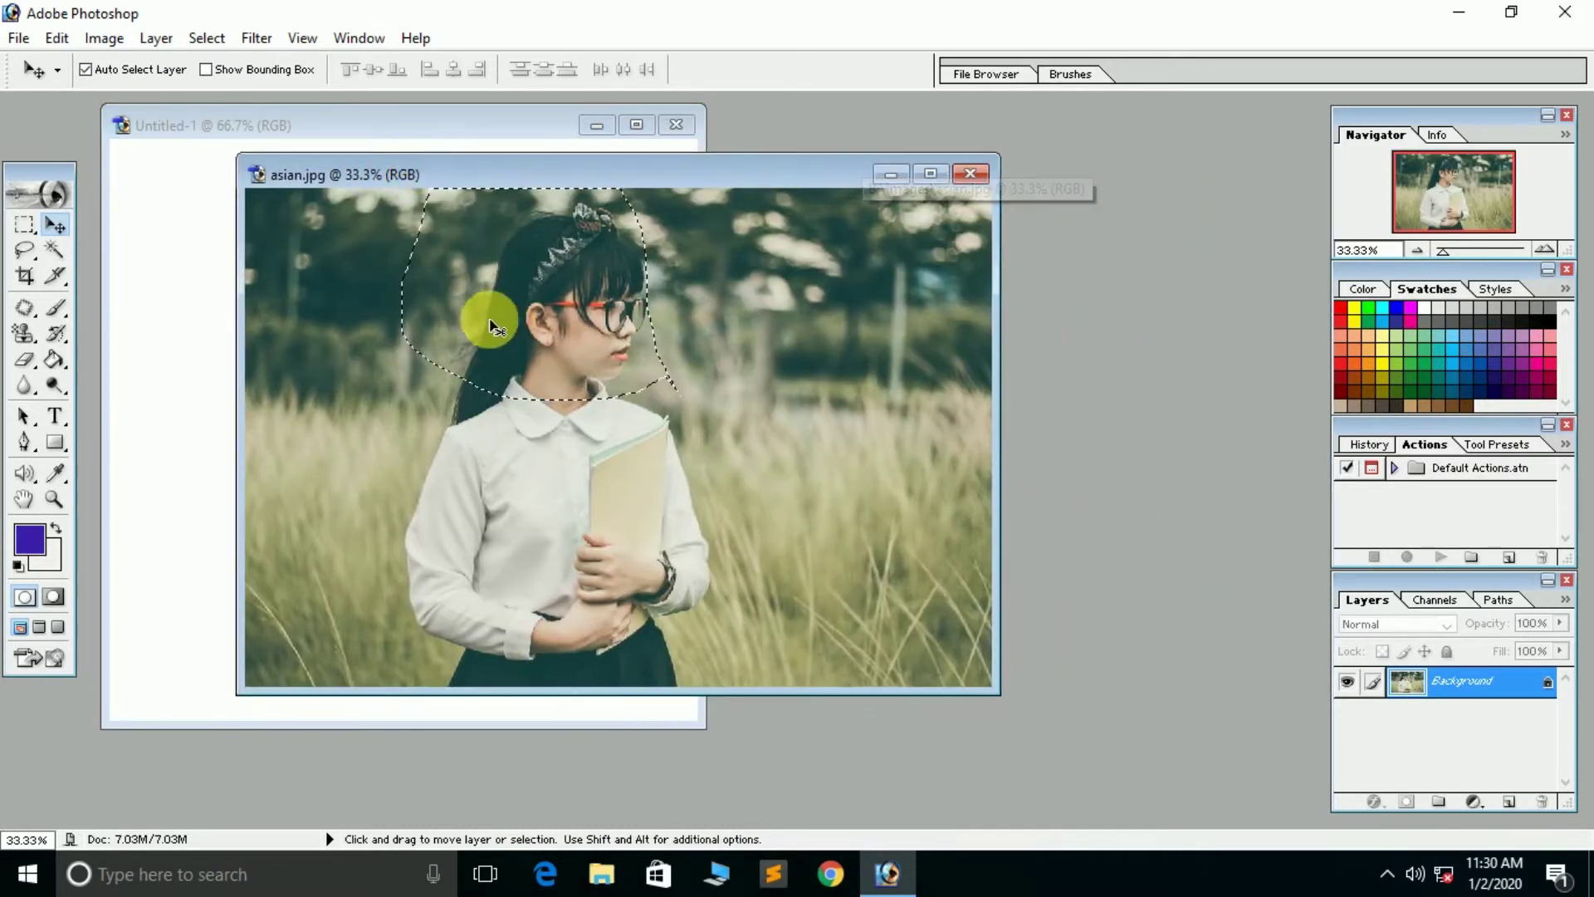
- Try a few freehand lasso strokes, then undo back to the original head selection
click(28, 251)
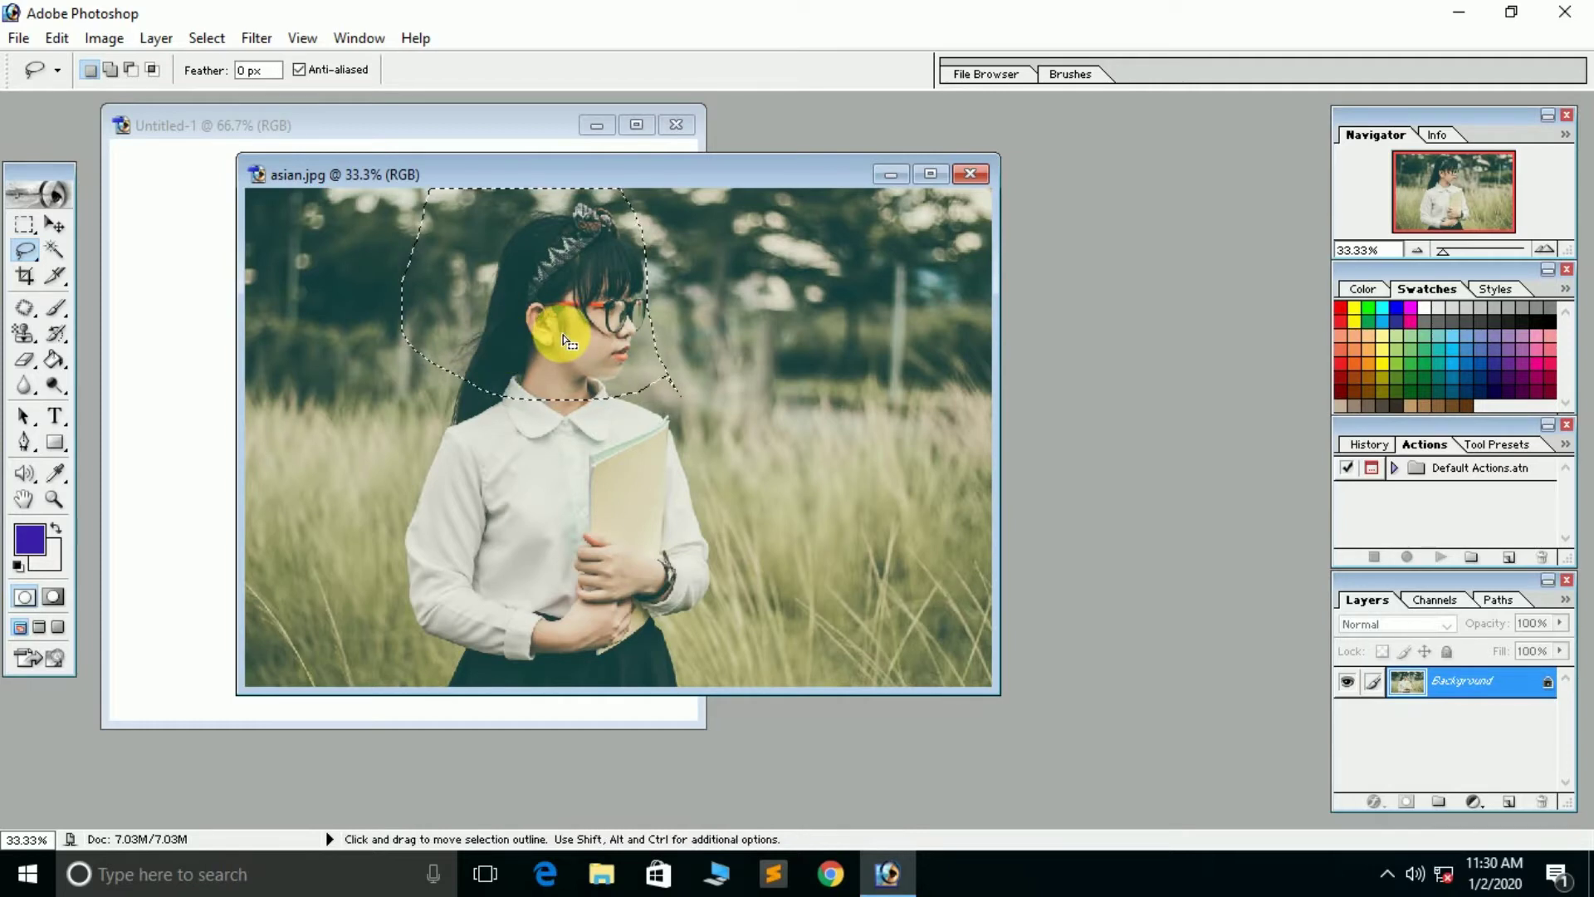
mouse_move(565, 340)
mouse_down()
mouse_move(575, 395)
mouse_move(578, 343)
mouse_up()
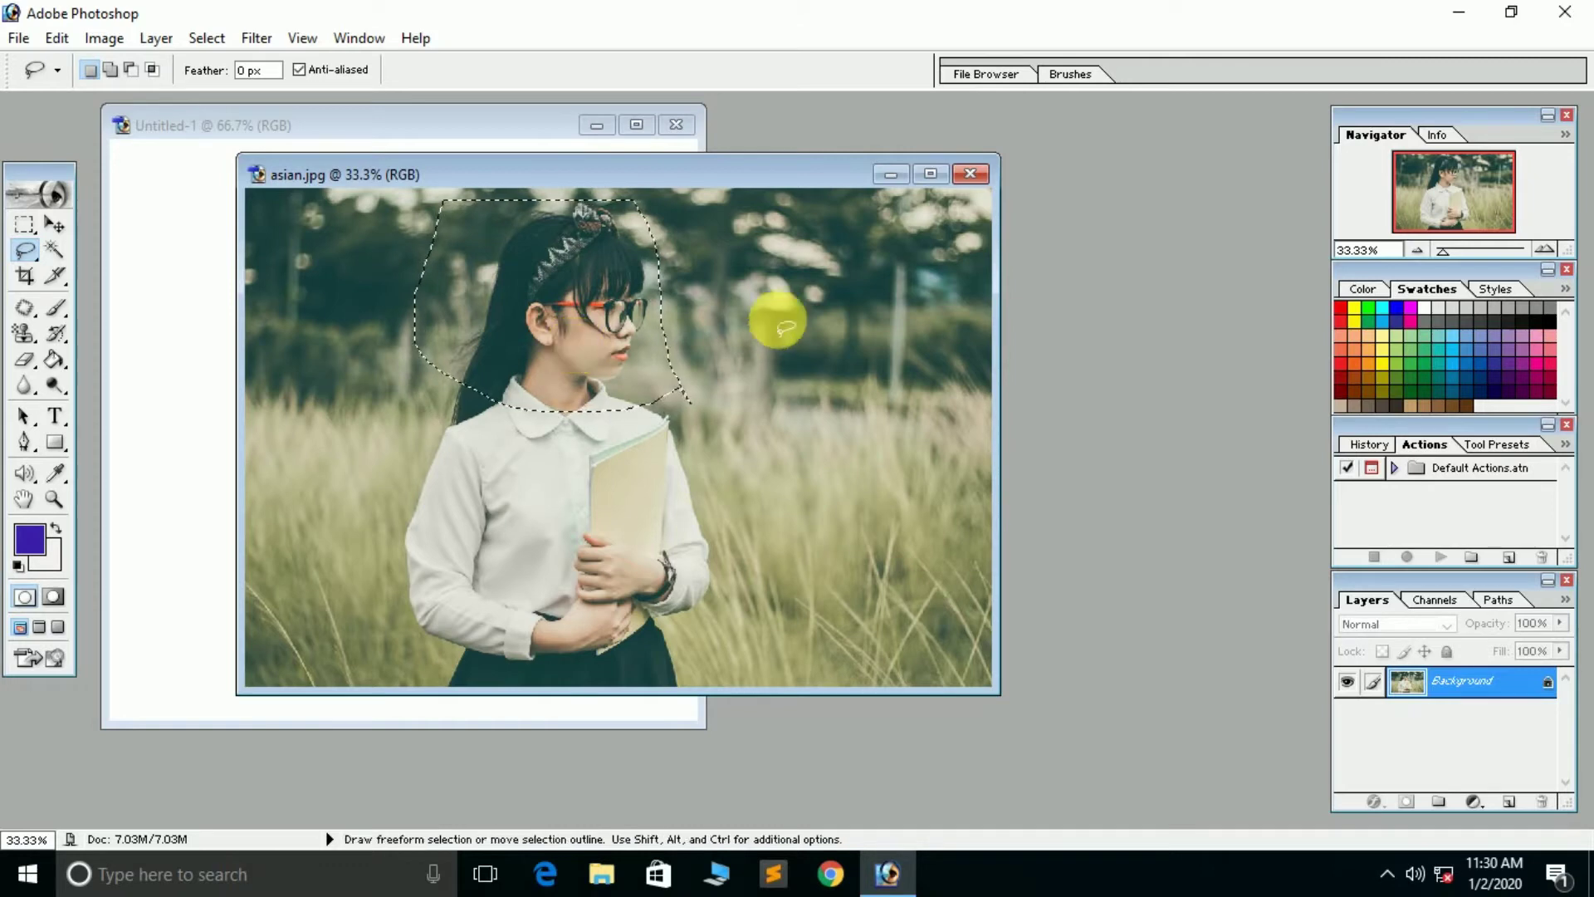
mouse_move(776, 317)
mouse_down()
mouse_move(526, 399)
mouse_move(775, 323)
mouse_move(796, 401)
mouse_up()
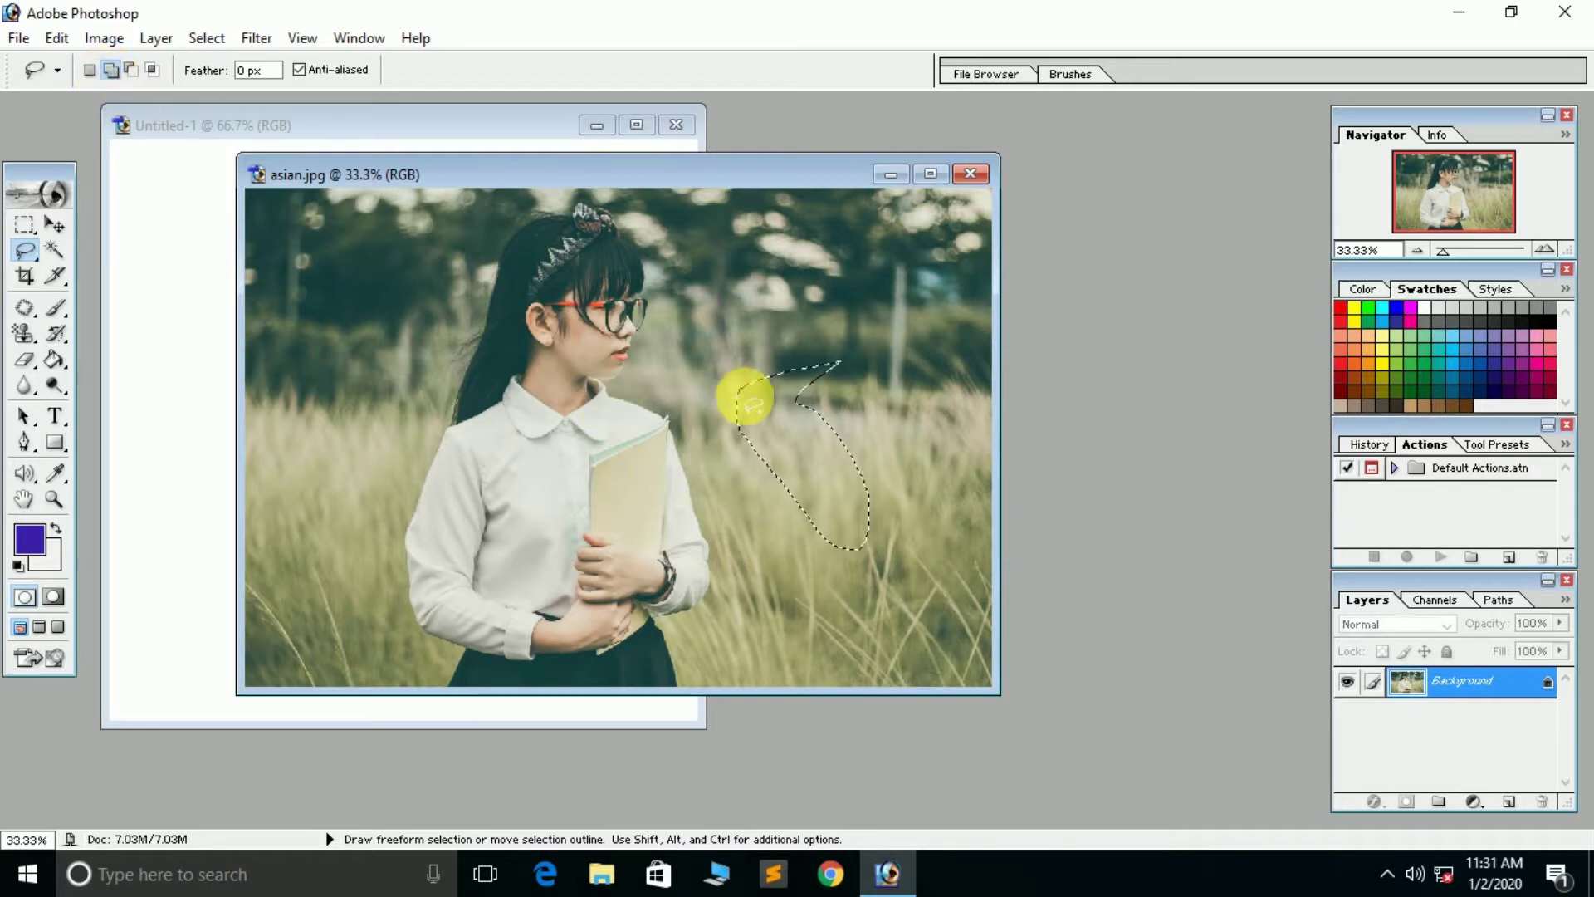
drag(751, 430, 790, 391)
mouse_move(762, 452)
mouse_down()
mouse_move(748, 606)
mouse_move(752, 462)
mouse_up()
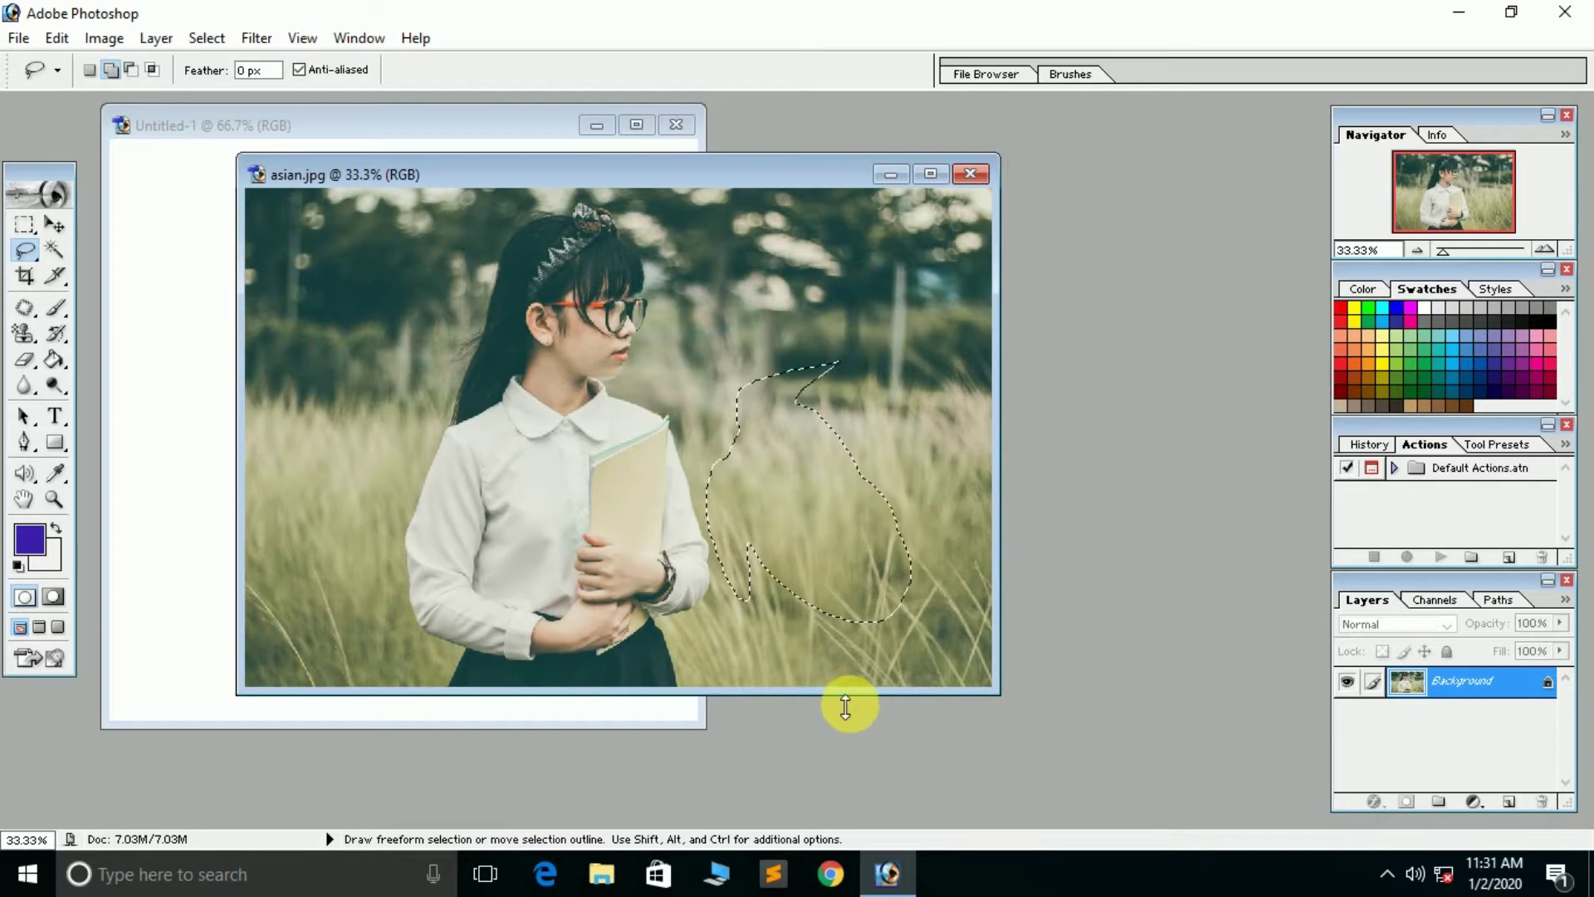
key(ctrl+alt+z)
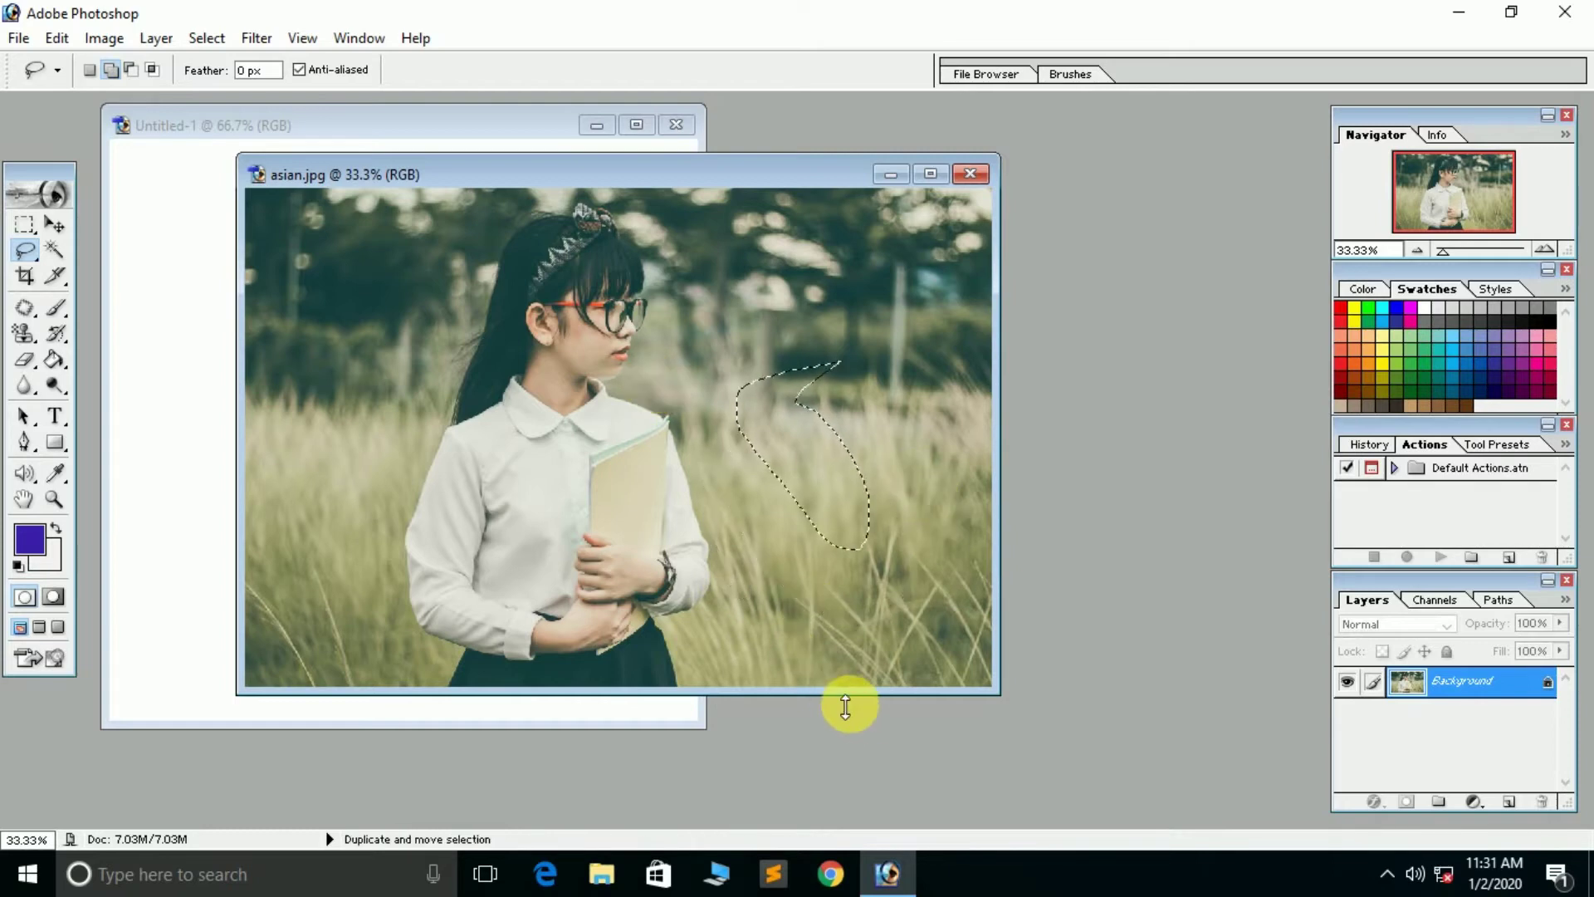
key(ctrl+alt+z)
key(ctrl+alt+z)
key(ctrl+alt+z)
key(ctrl+alt+z)
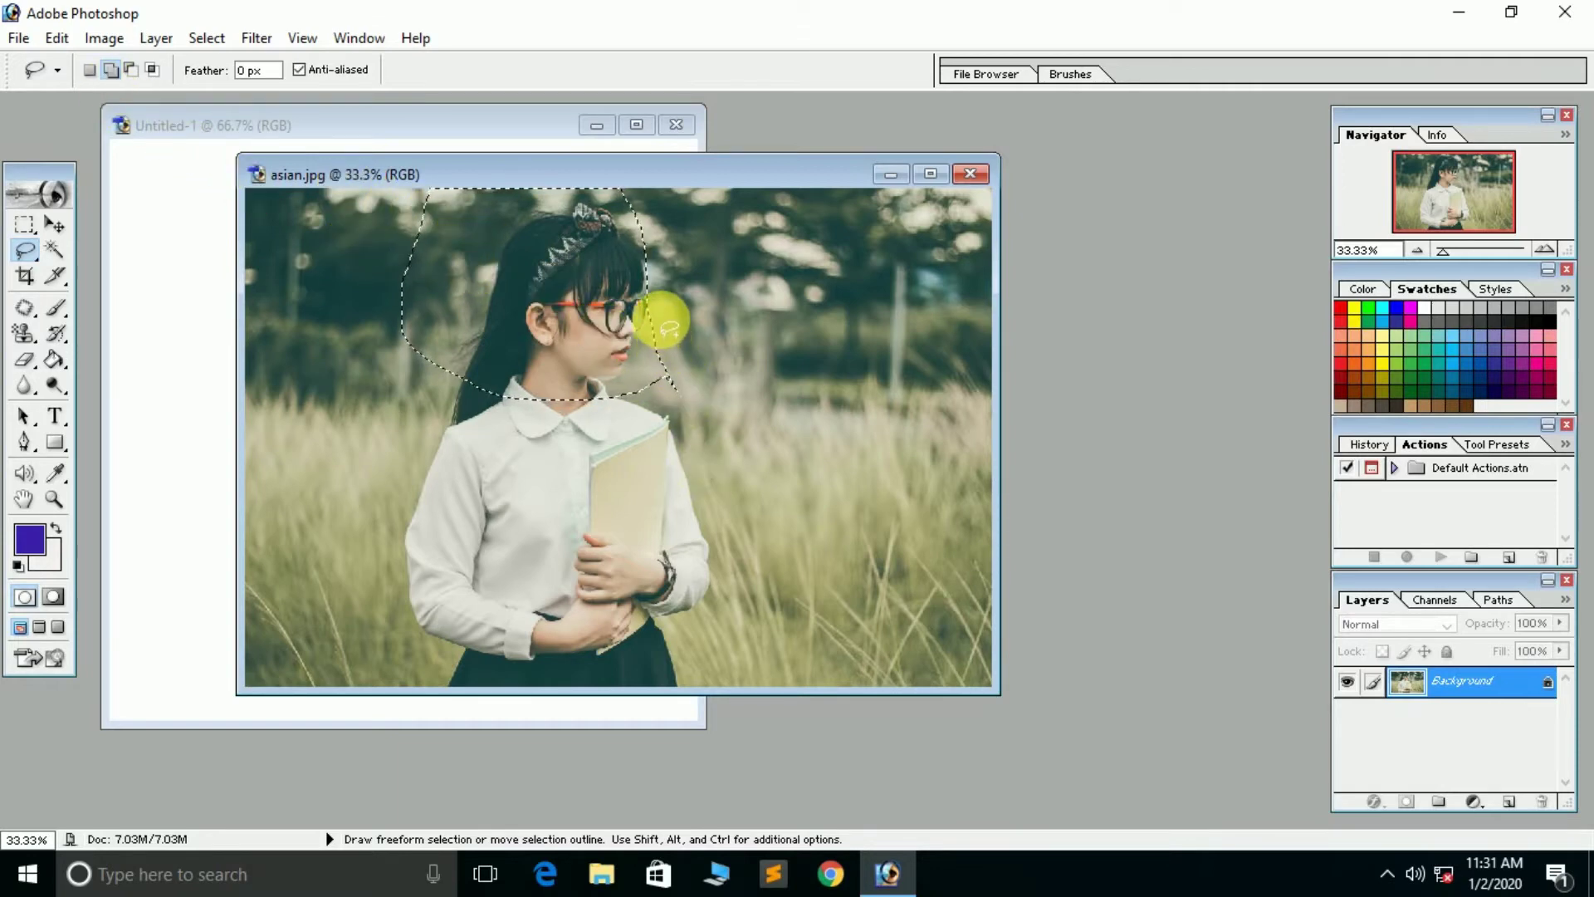
- Add lasso areas around the chin, collar, long hair, shoulders and left side to the selection
mouse_move(628, 411)
mouse_down()
mouse_move(676, 402)
mouse_move(672, 336)
mouse_up()
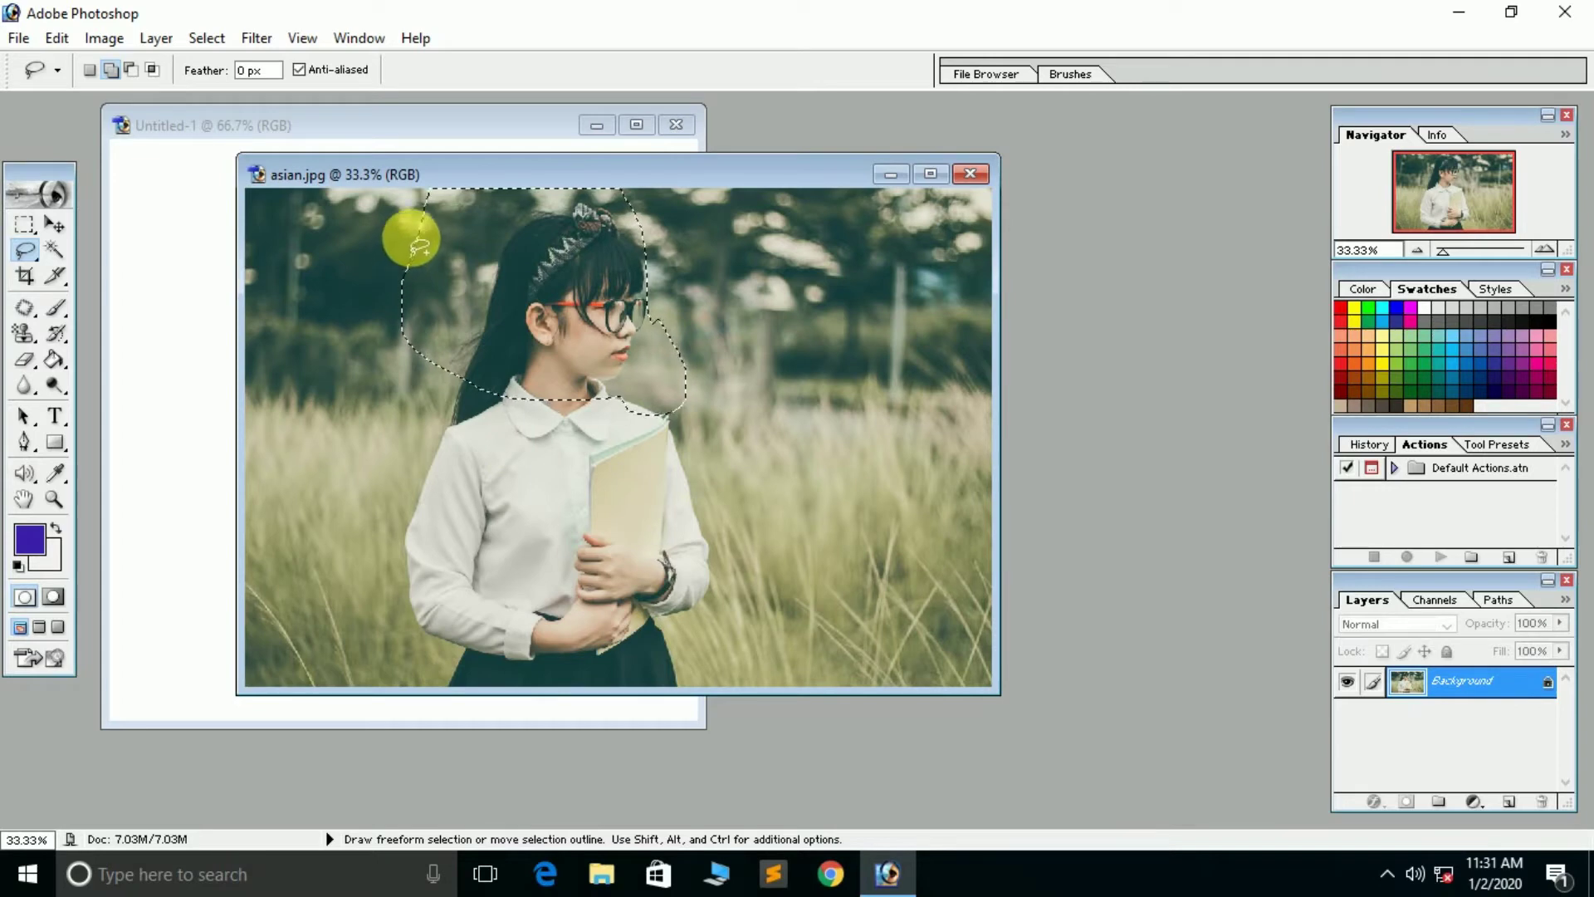
mouse_move(448, 266)
mouse_down()
mouse_move(473, 321)
mouse_move(469, 384)
mouse_move(416, 266)
mouse_move(435, 245)
mouse_move(471, 372)
mouse_move(356, 277)
mouse_move(427, 221)
mouse_move(426, 328)
mouse_move(449, 368)
mouse_move(1025, 882)
mouse_move(712, 456)
mouse_move(512, 370)
mouse_move(419, 365)
mouse_move(355, 312)
mouse_up()
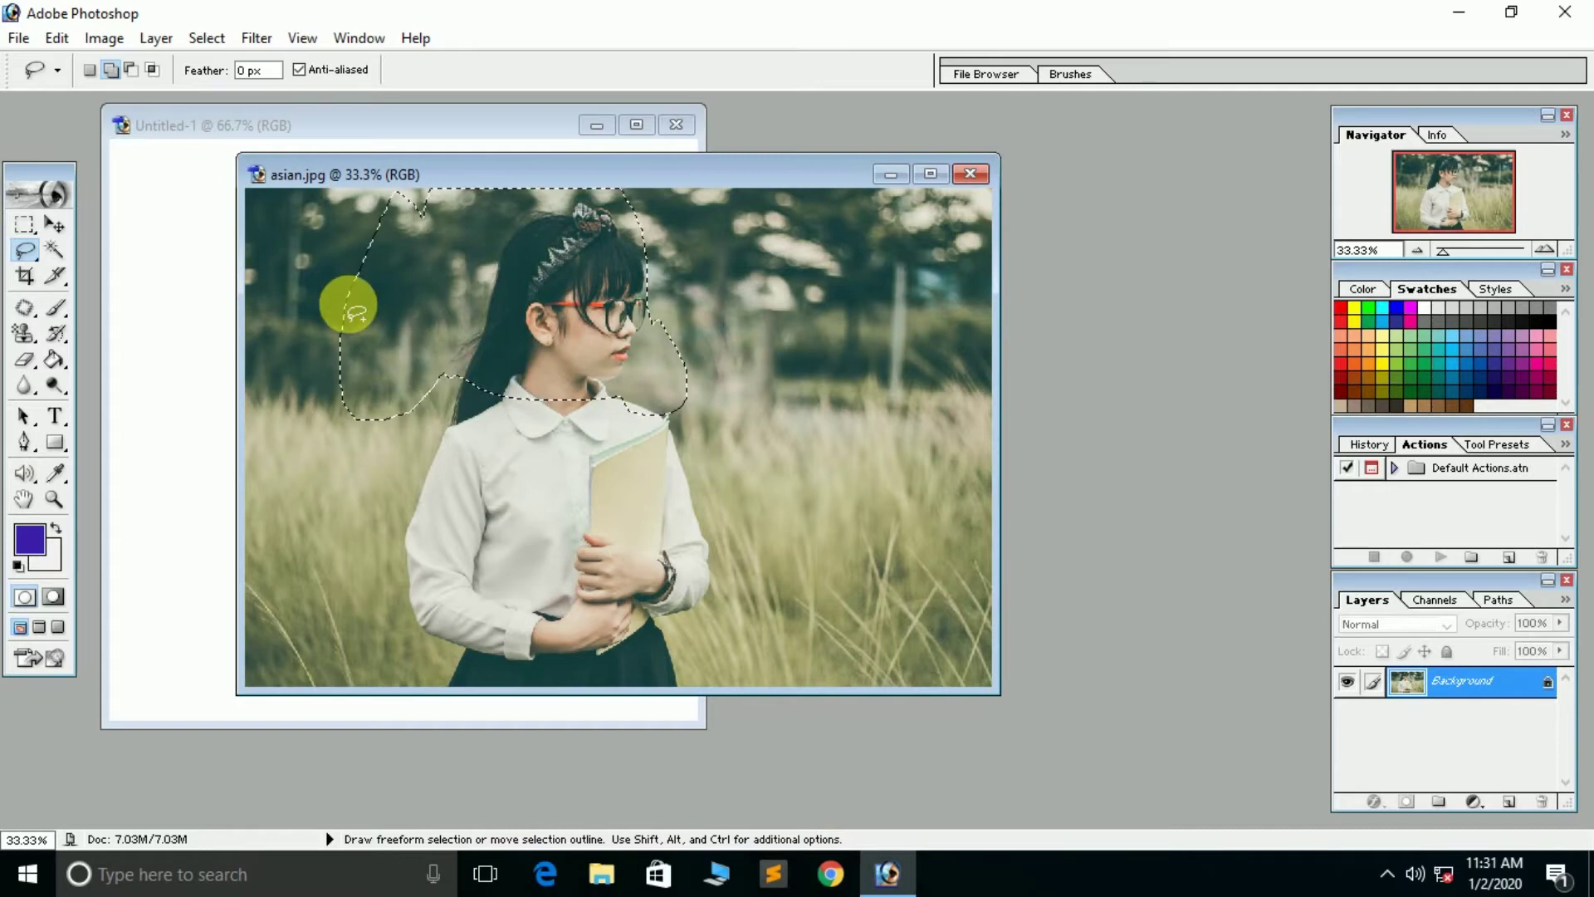
drag(356, 312, 352, 306)
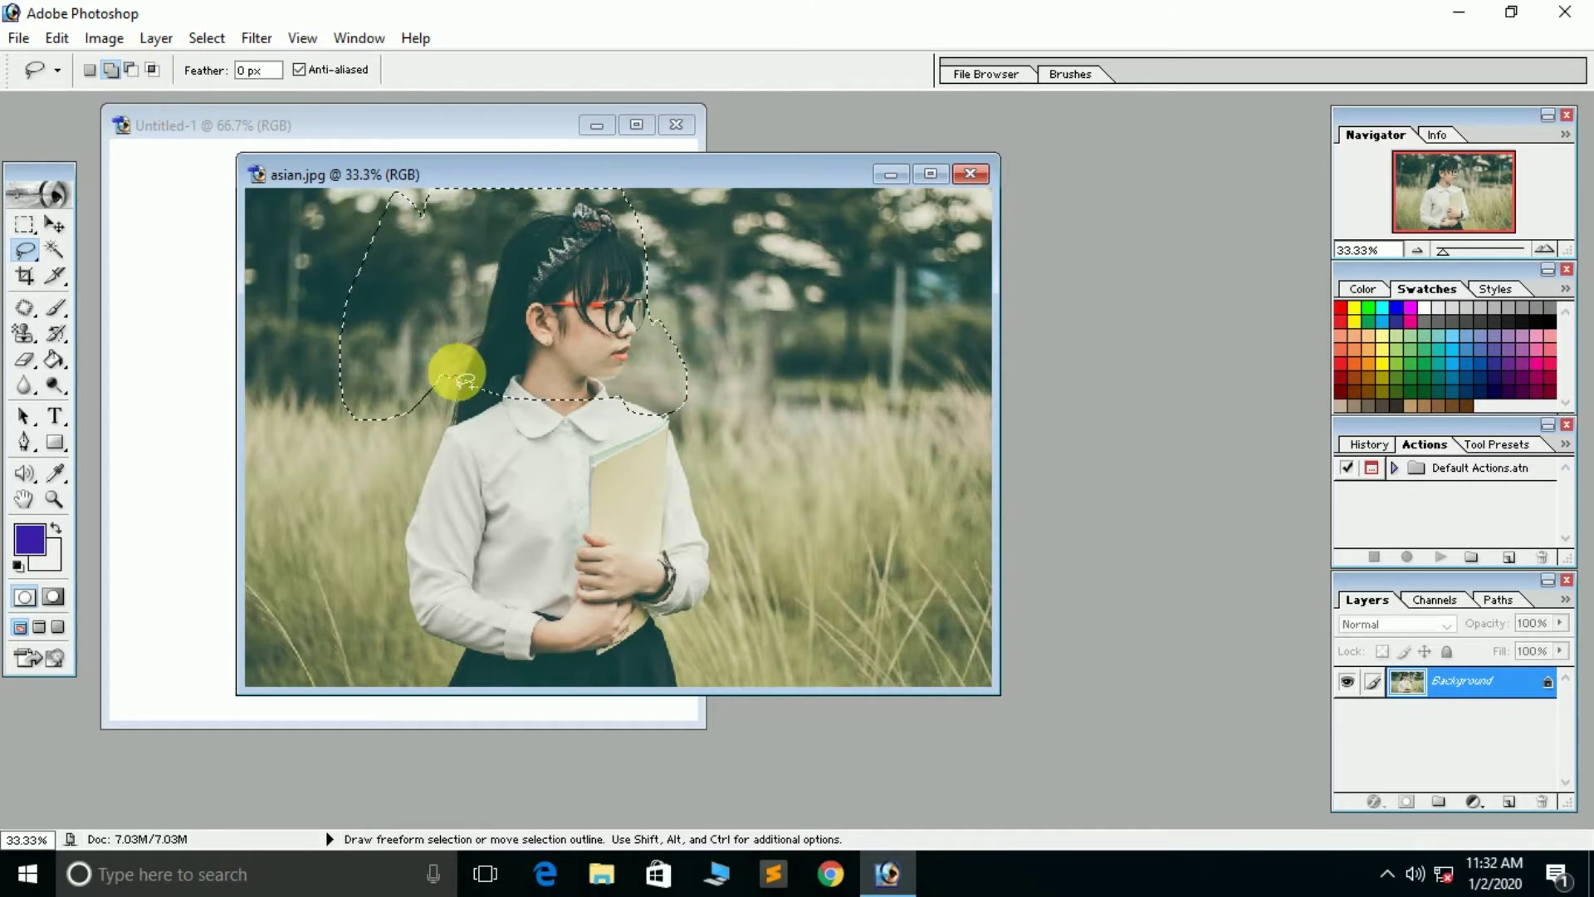
drag(456, 392, 464, 384)
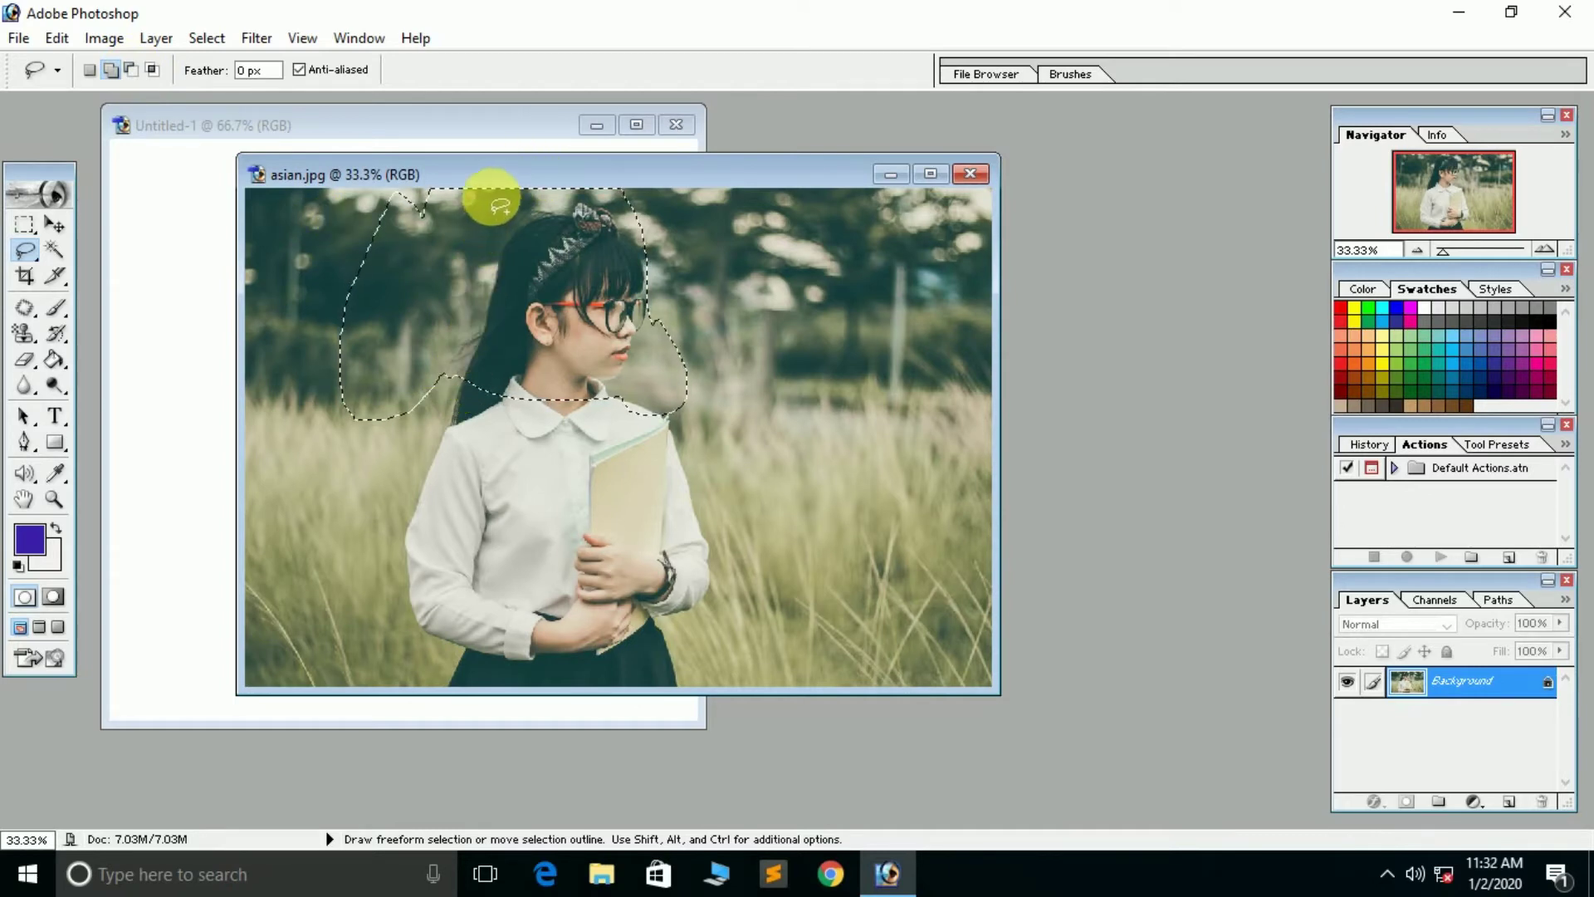
drag(505, 191, 480, 352)
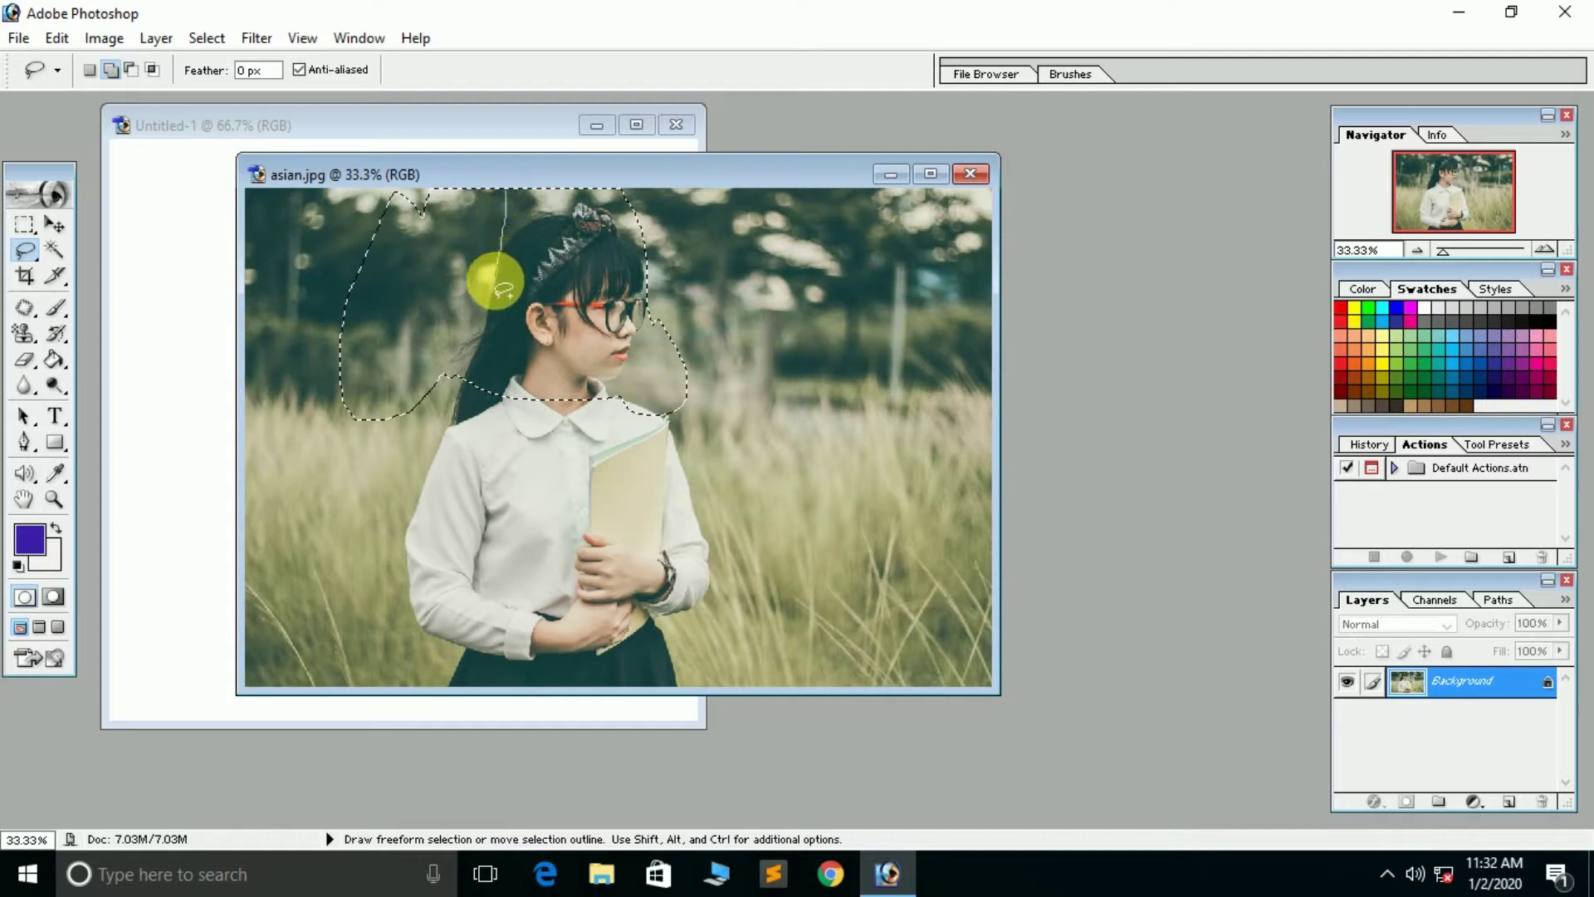
drag(437, 410, 496, 195)
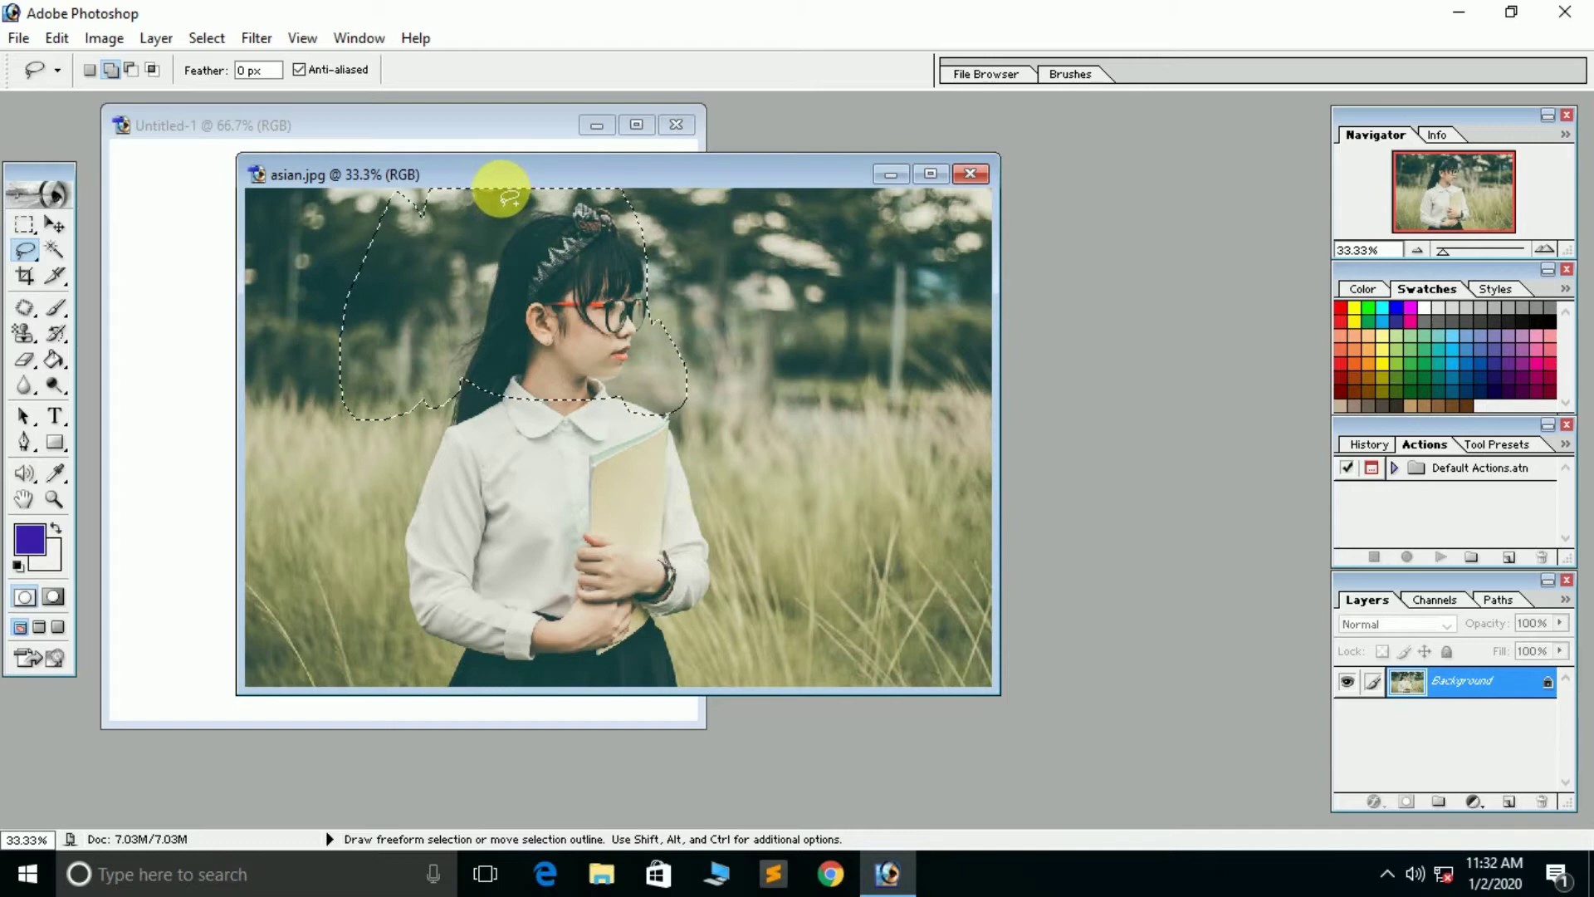
mouse_move(509, 197)
mouse_down()
mouse_move(340, 411)
mouse_move(496, 177)
mouse_up()
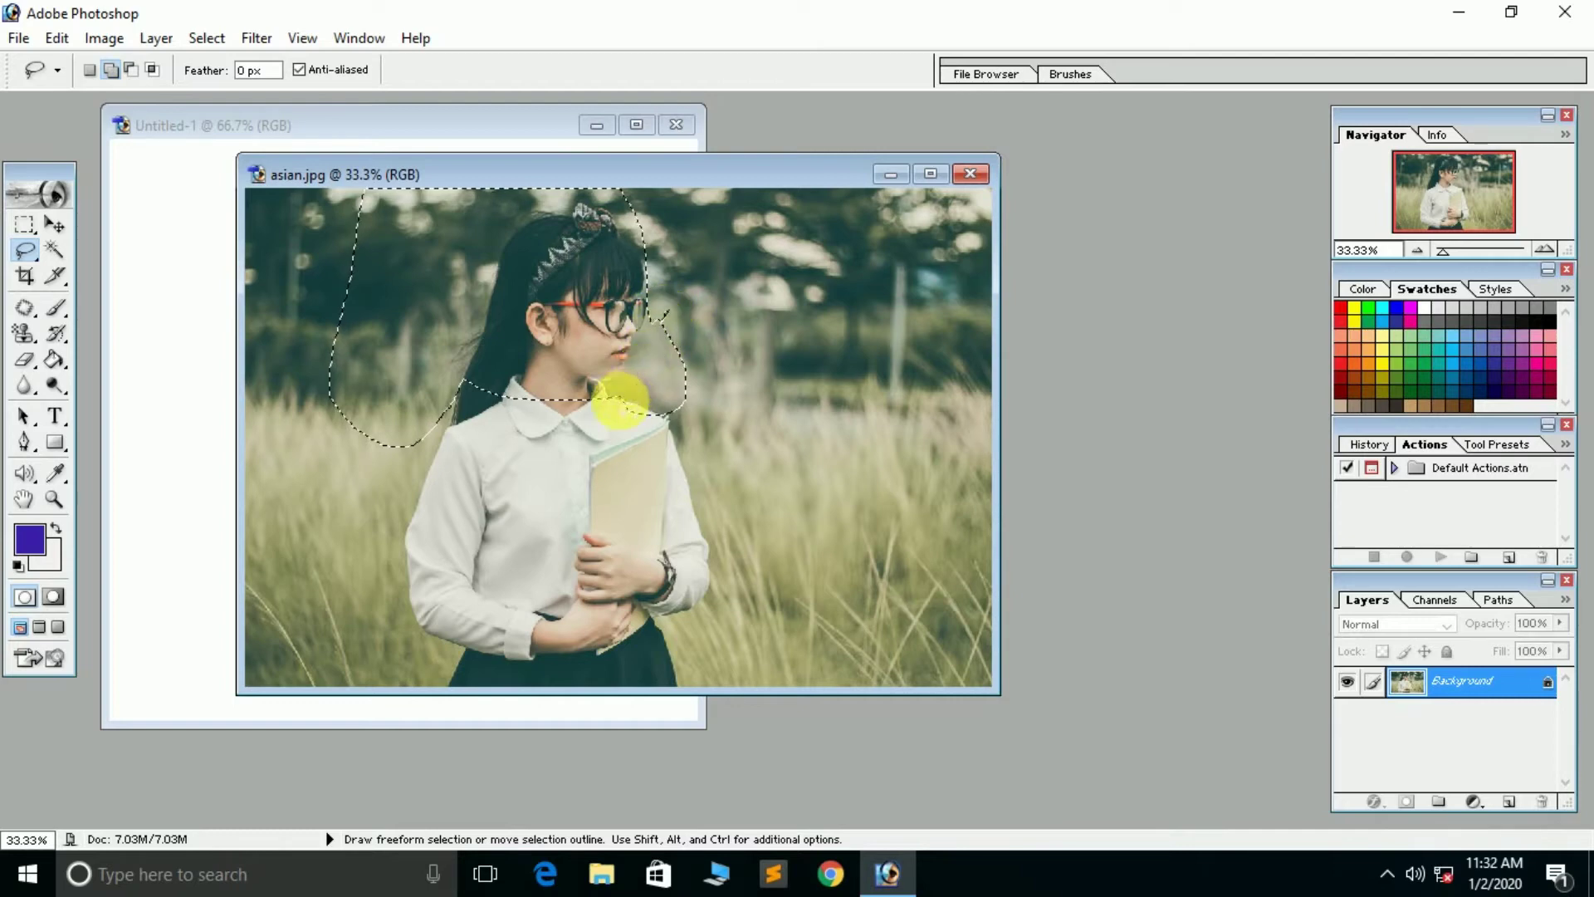
mouse_move(619, 400)
mouse_down()
mouse_move(702, 338)
mouse_move(681, 312)
mouse_up()
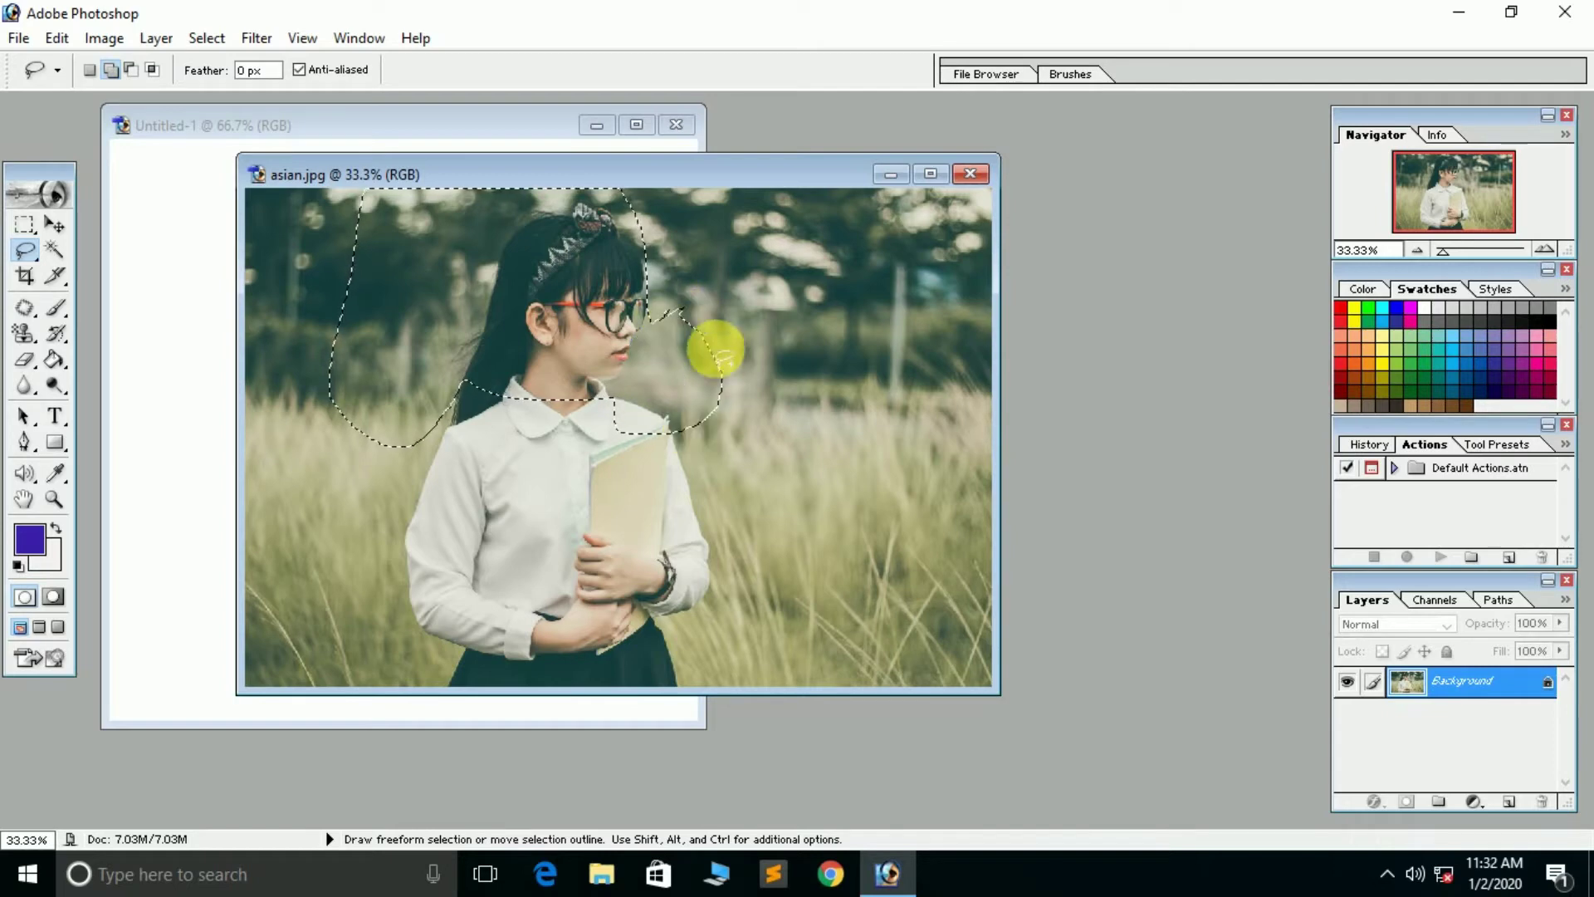
drag(363, 214, 359, 196)
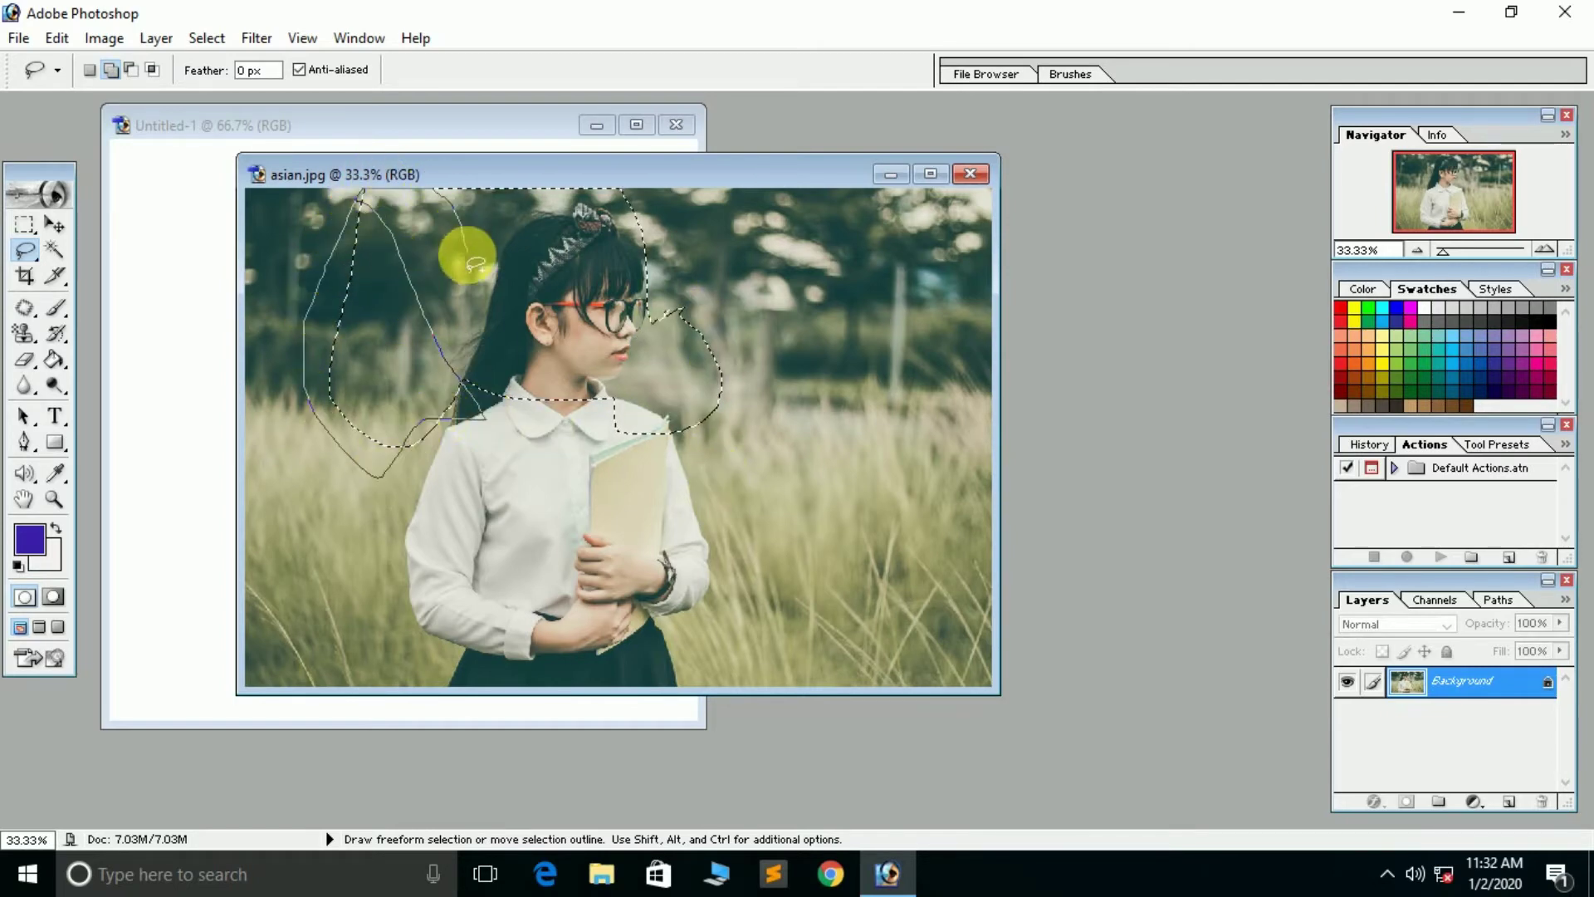
drag(479, 412, 484, 397)
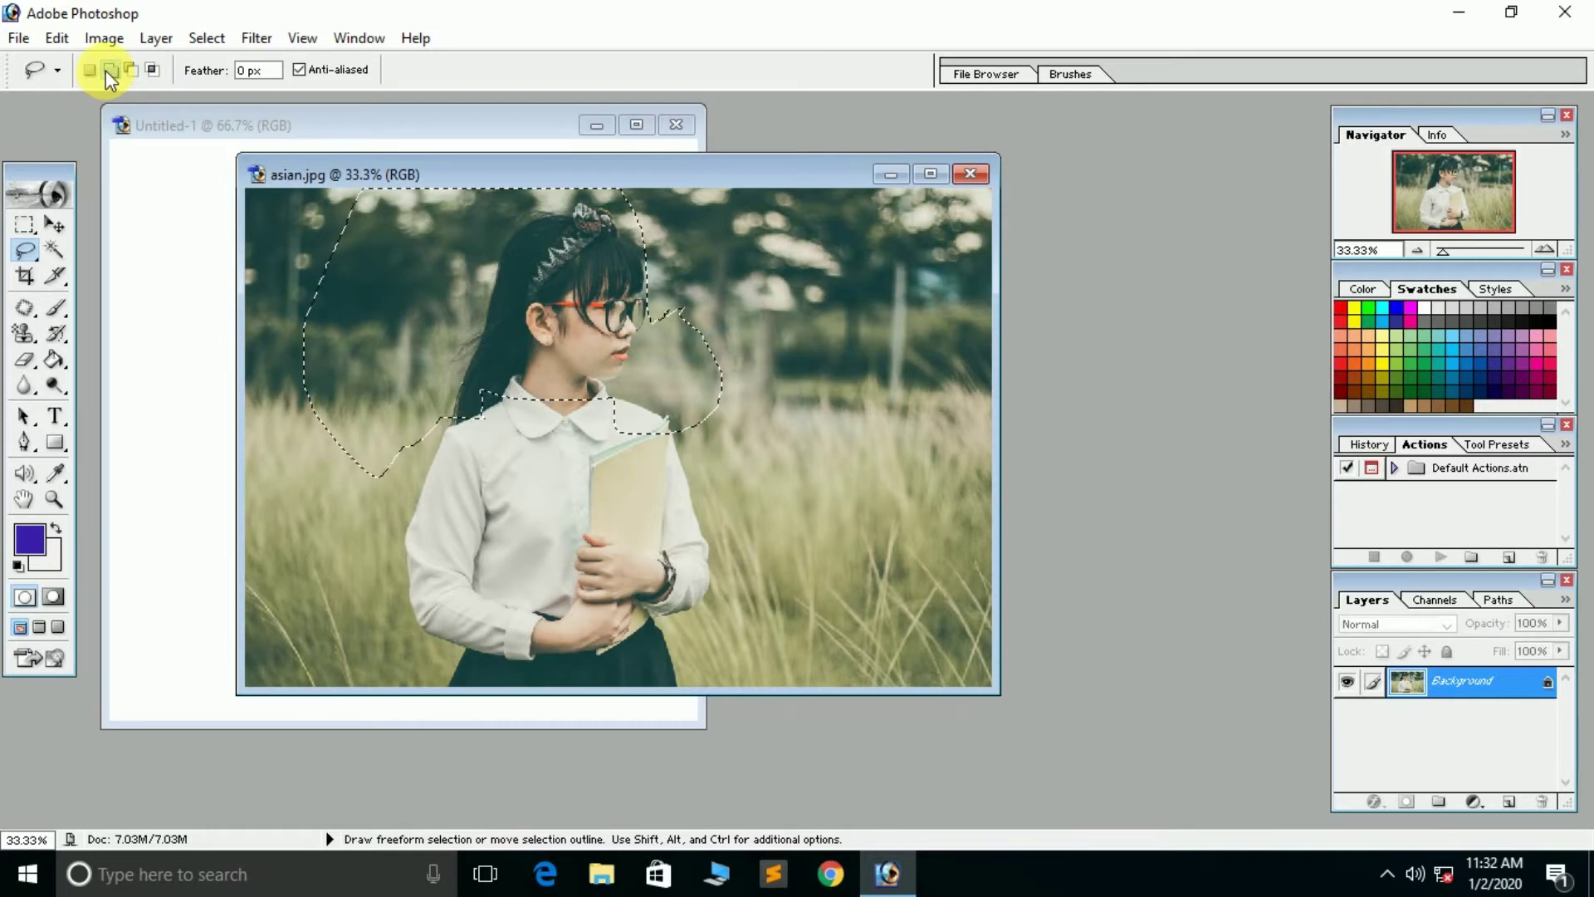
- Subtract the top background, the glasses-to-chin area and the head top from the selection
click(130, 69)
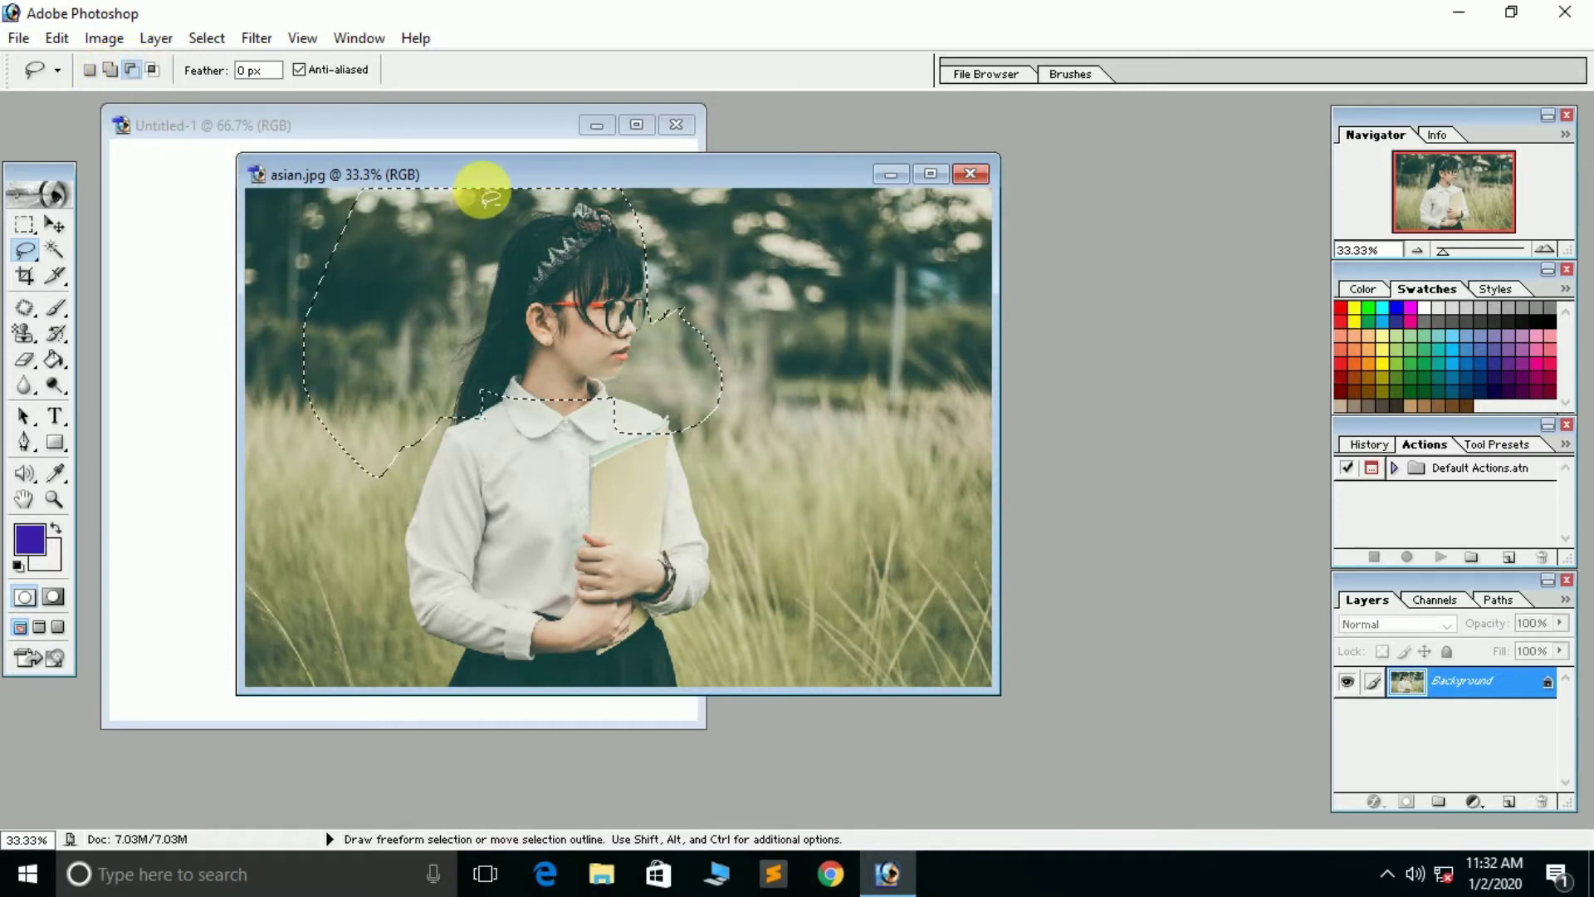
mouse_move(483, 192)
mouse_down()
mouse_move(480, 284)
mouse_move(474, 181)
mouse_up()
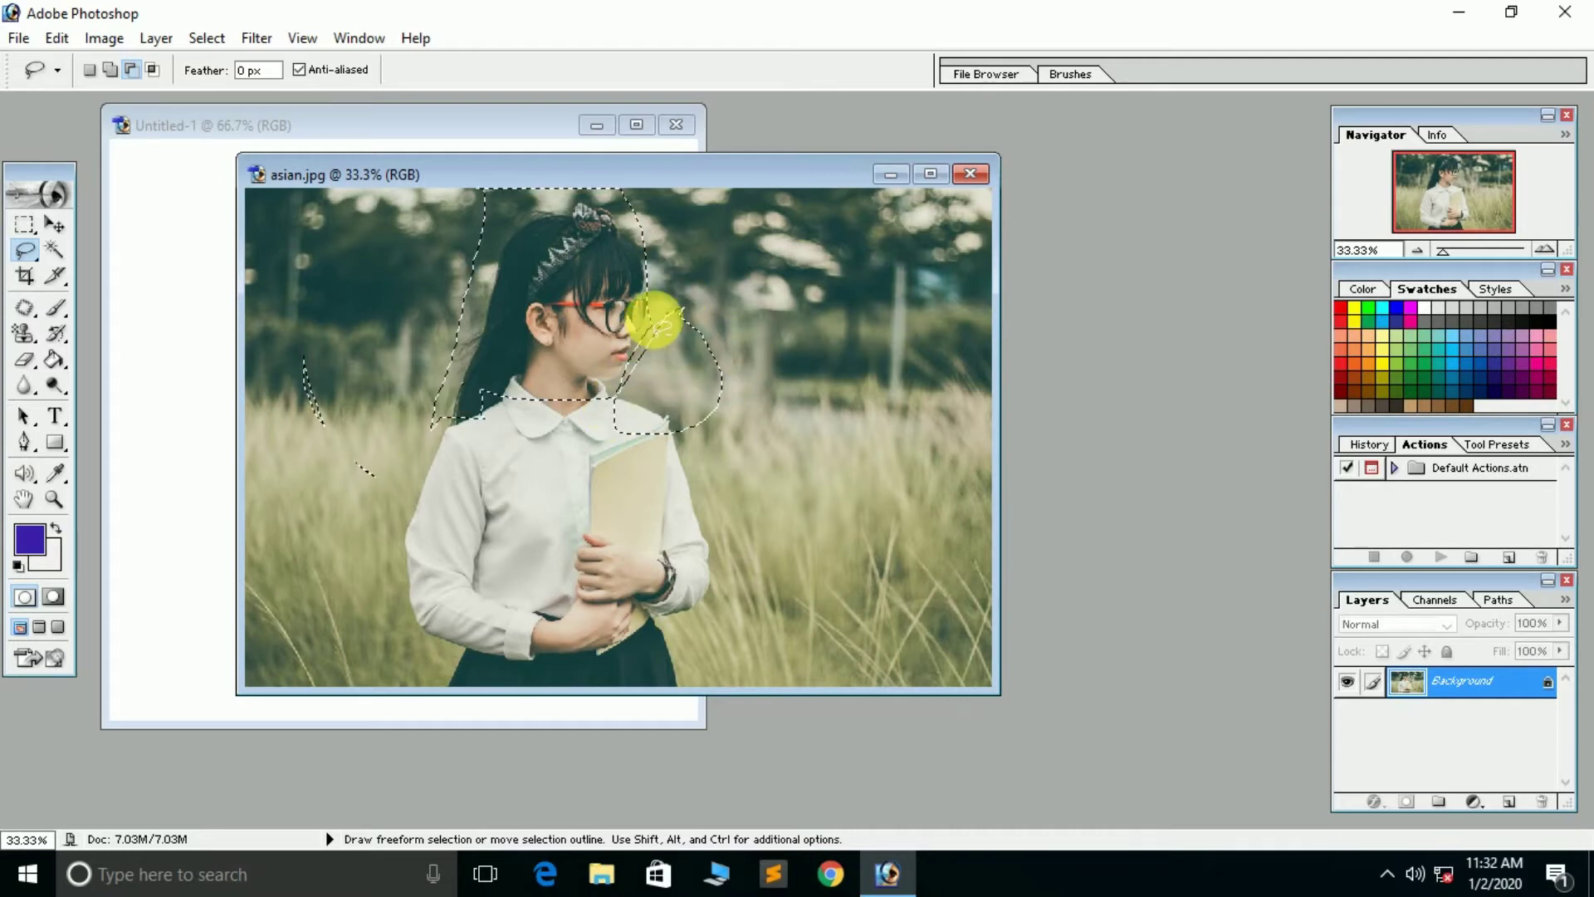
mouse_move(671, 316)
mouse_down()
mouse_move(625, 380)
mouse_move(651, 432)
mouse_up()
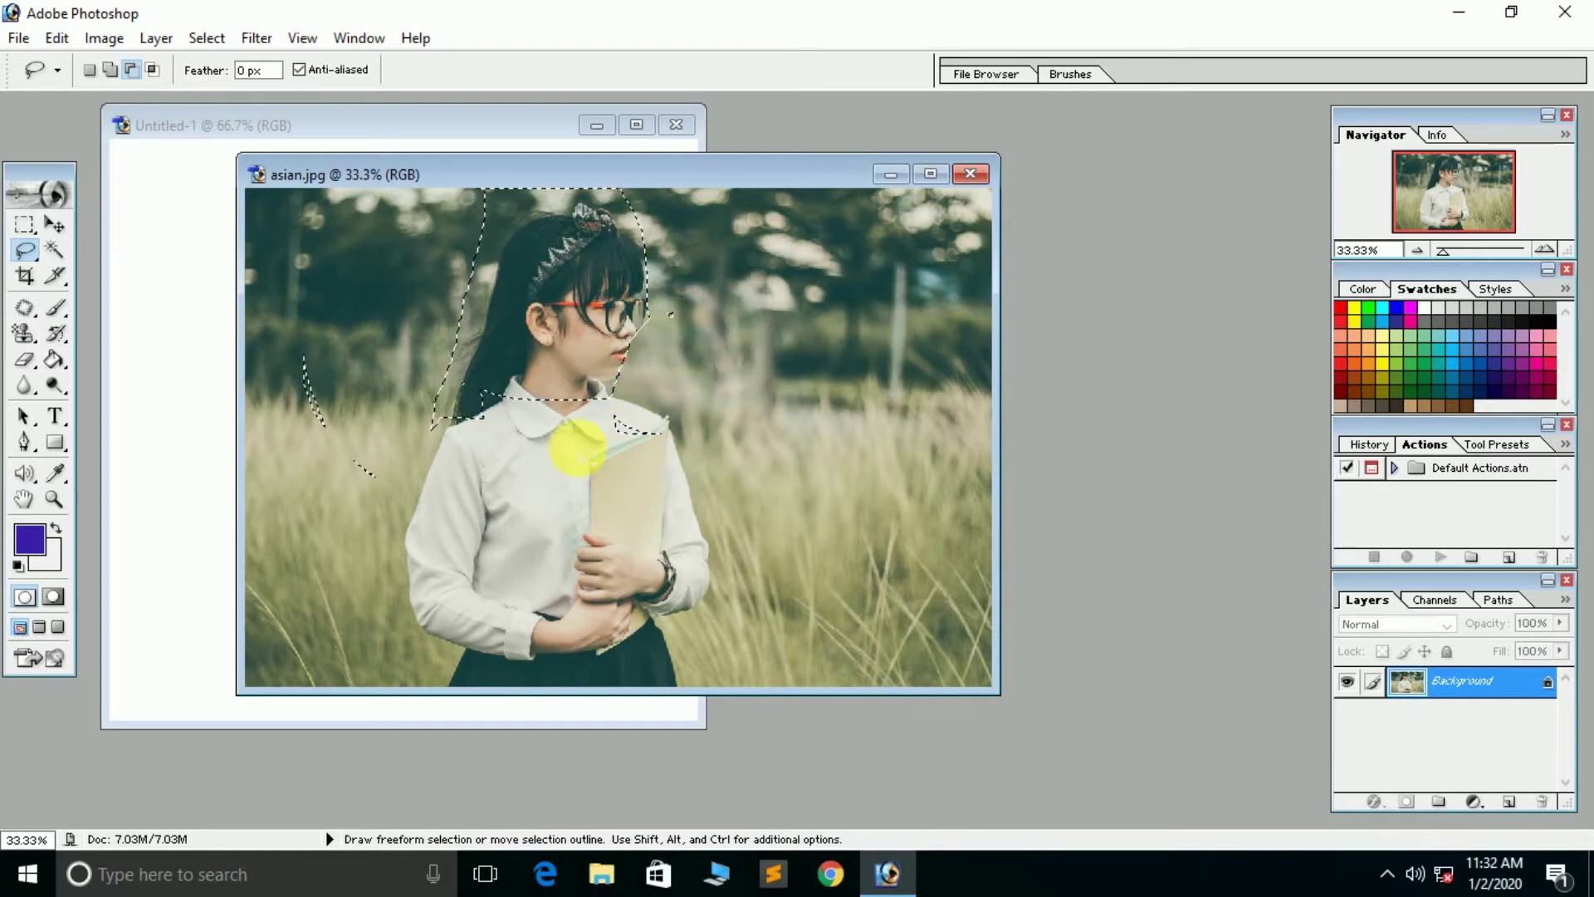
mouse_move(475, 213)
mouse_down()
mouse_move(643, 204)
mouse_move(502, 193)
mouse_move(564, 202)
mouse_up()
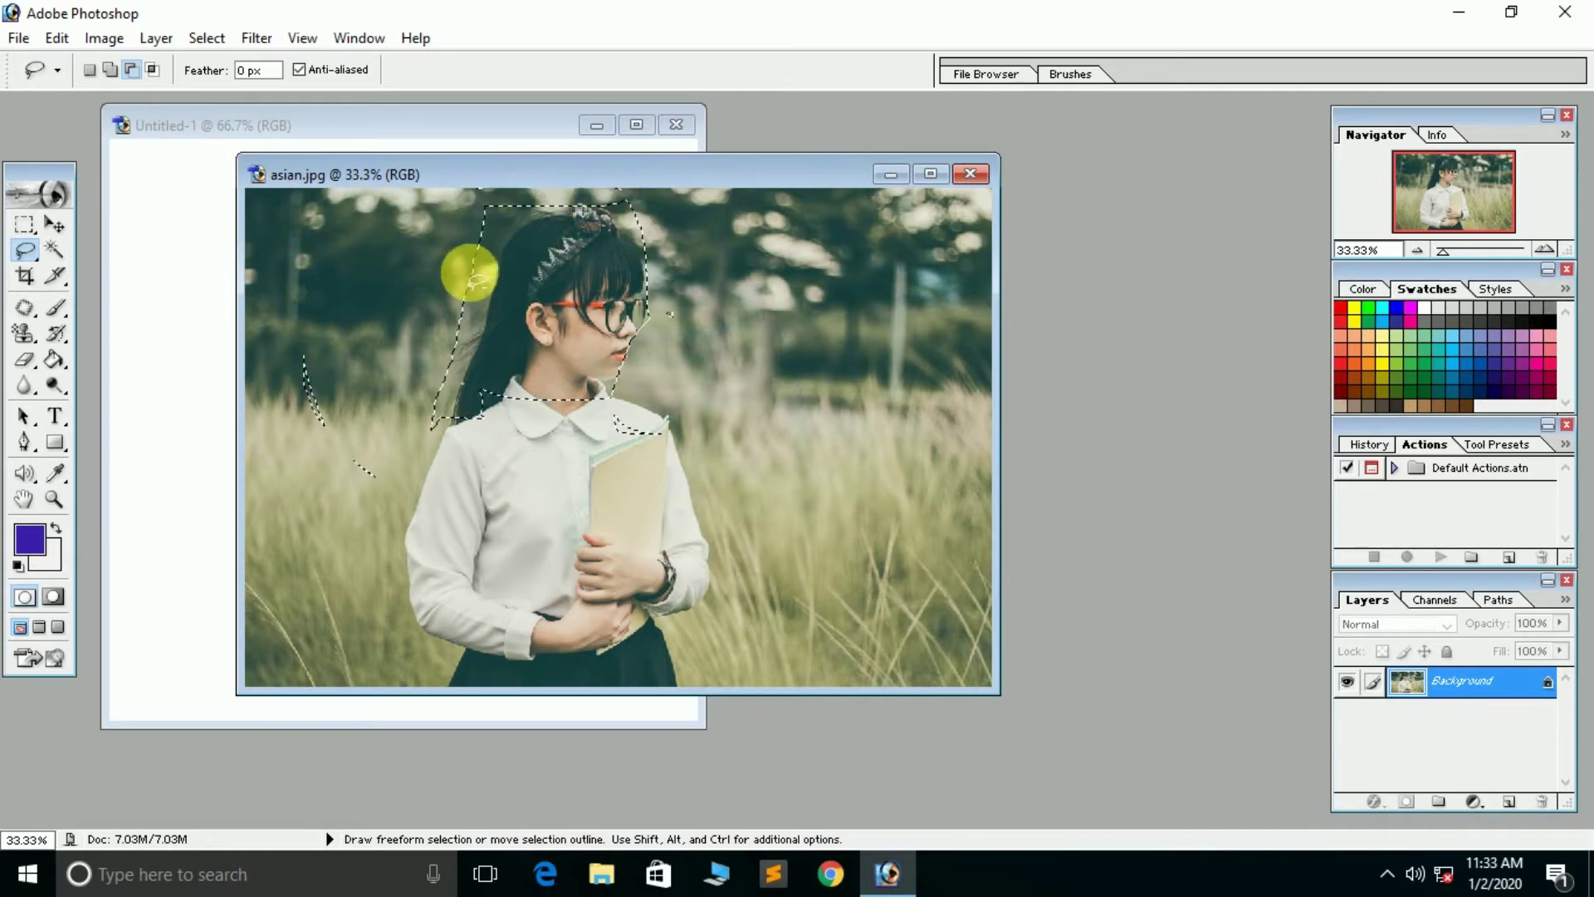
- Intersect the selection with lasso strokes along the hair's left edge, leaving a thin strip
click(160, 70)
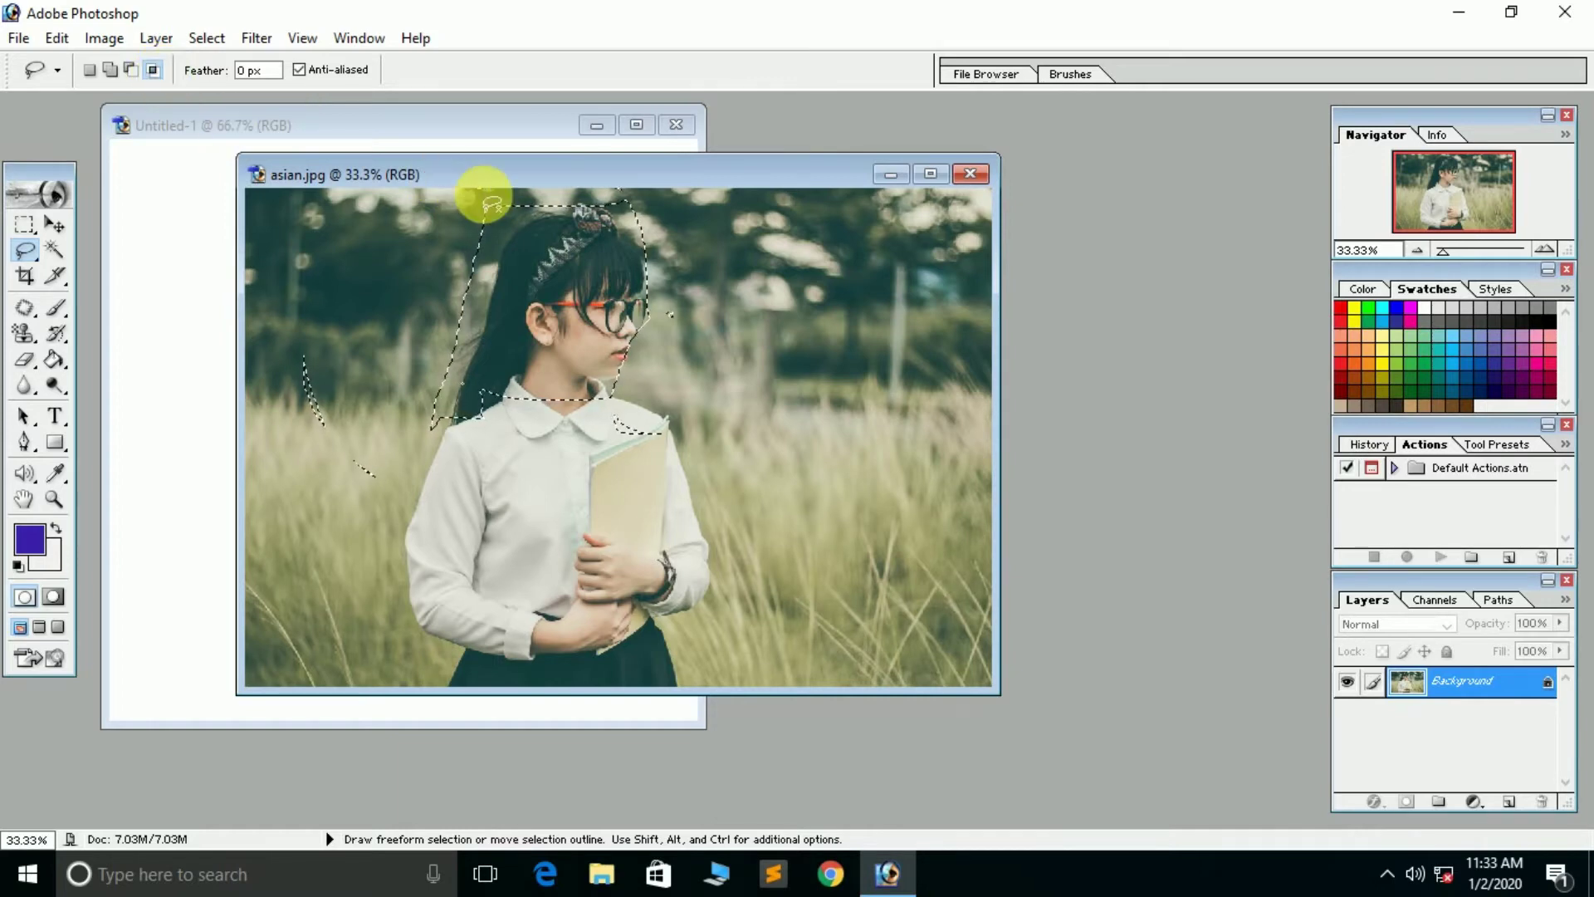
drag(503, 207, 498, 357)
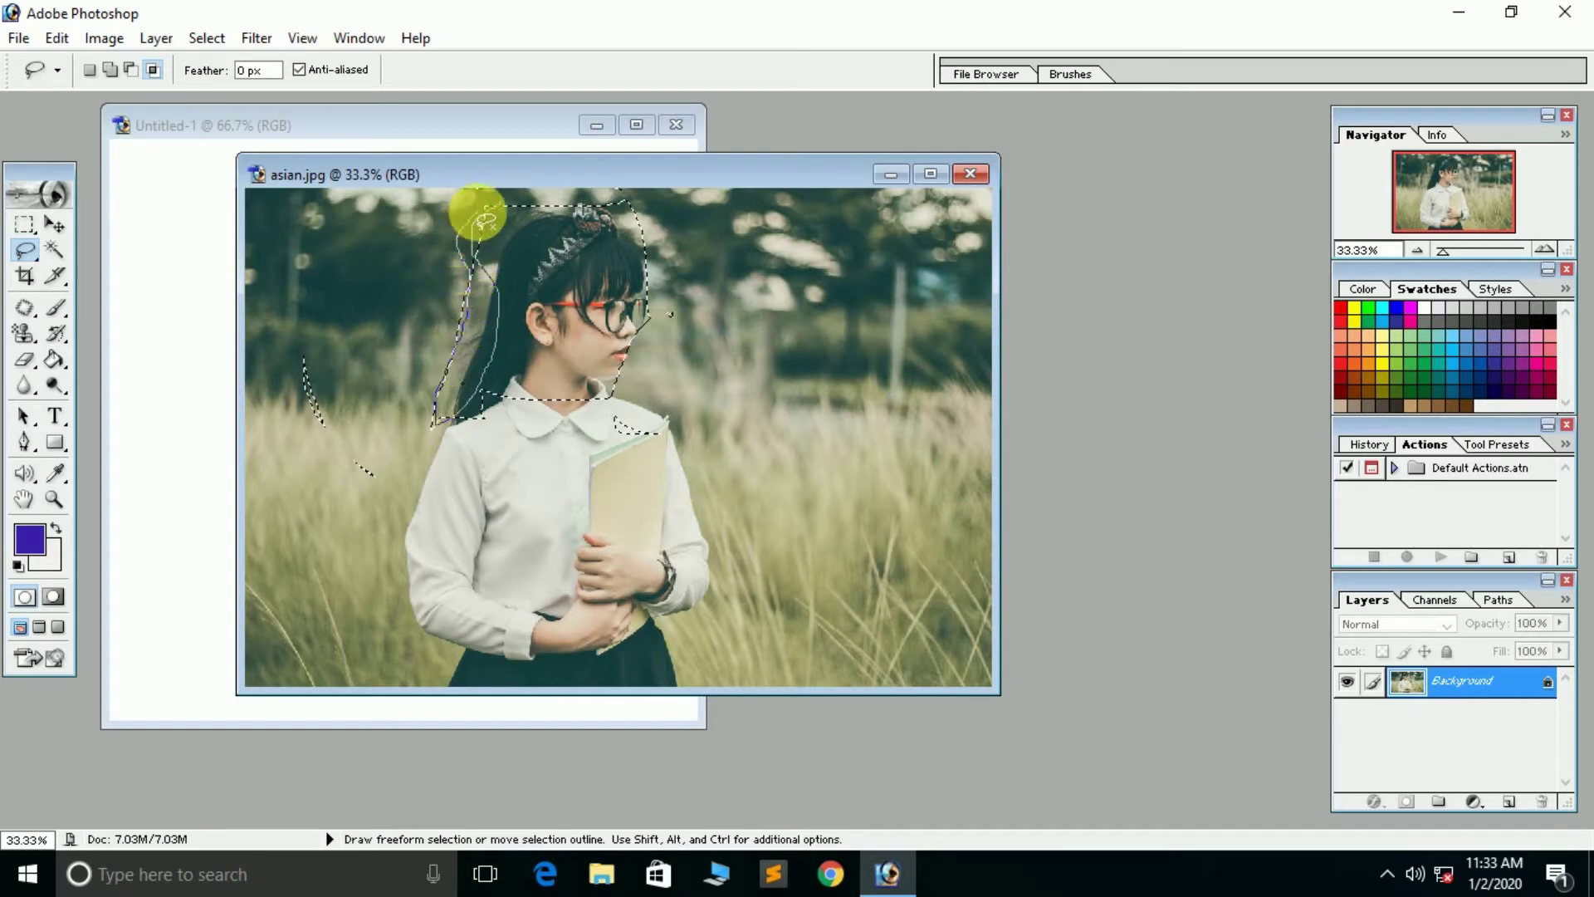
drag(476, 303, 473, 206)
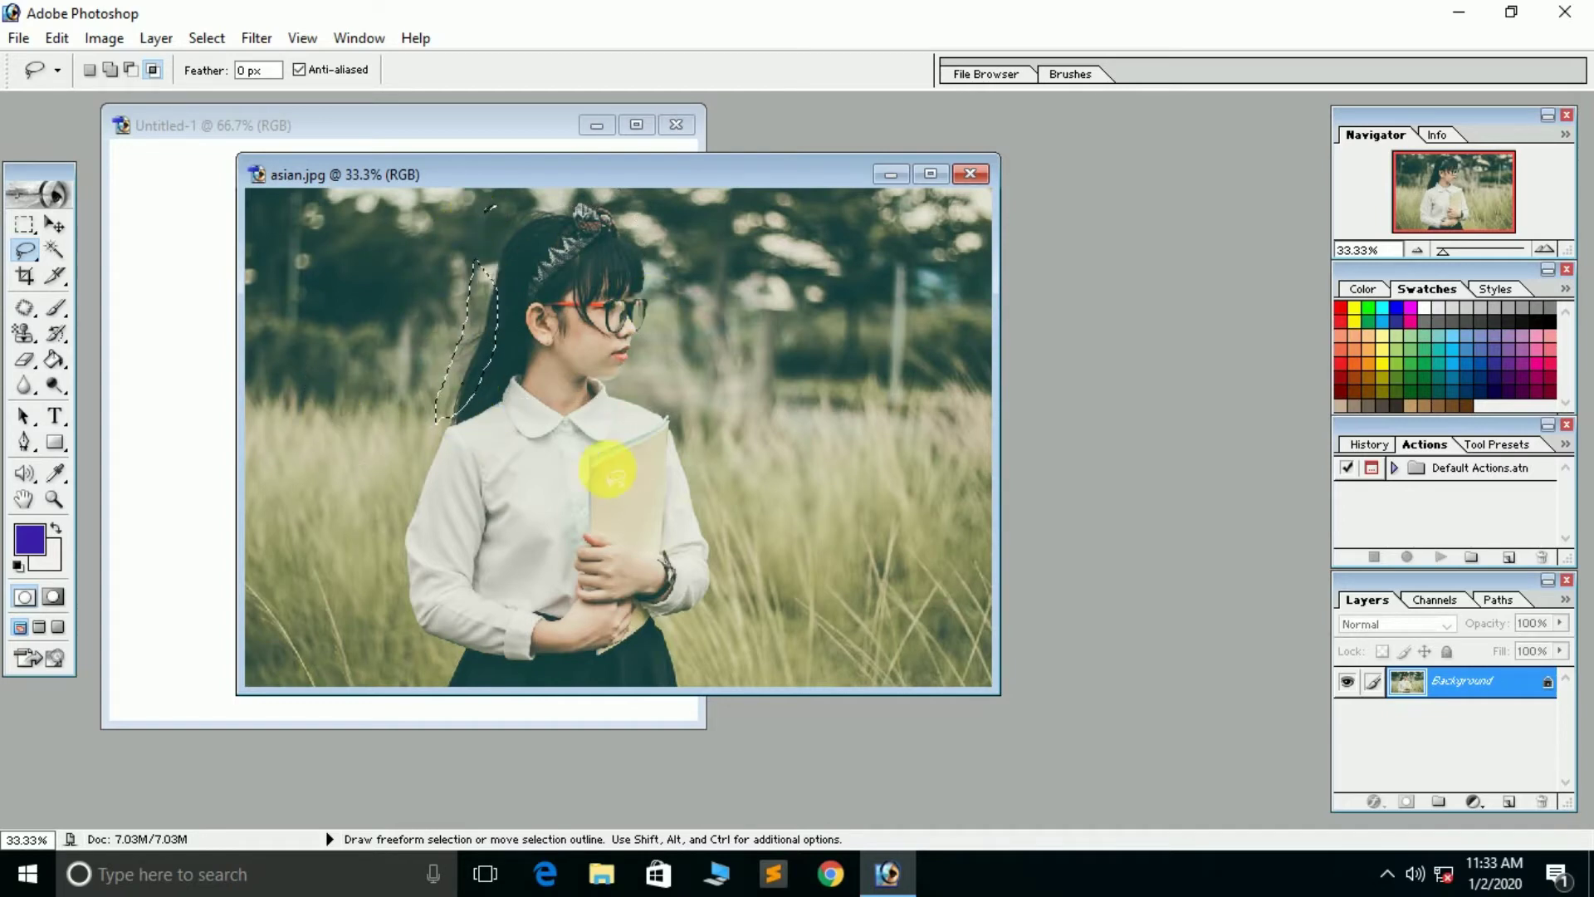
drag(427, 324, 496, 383)
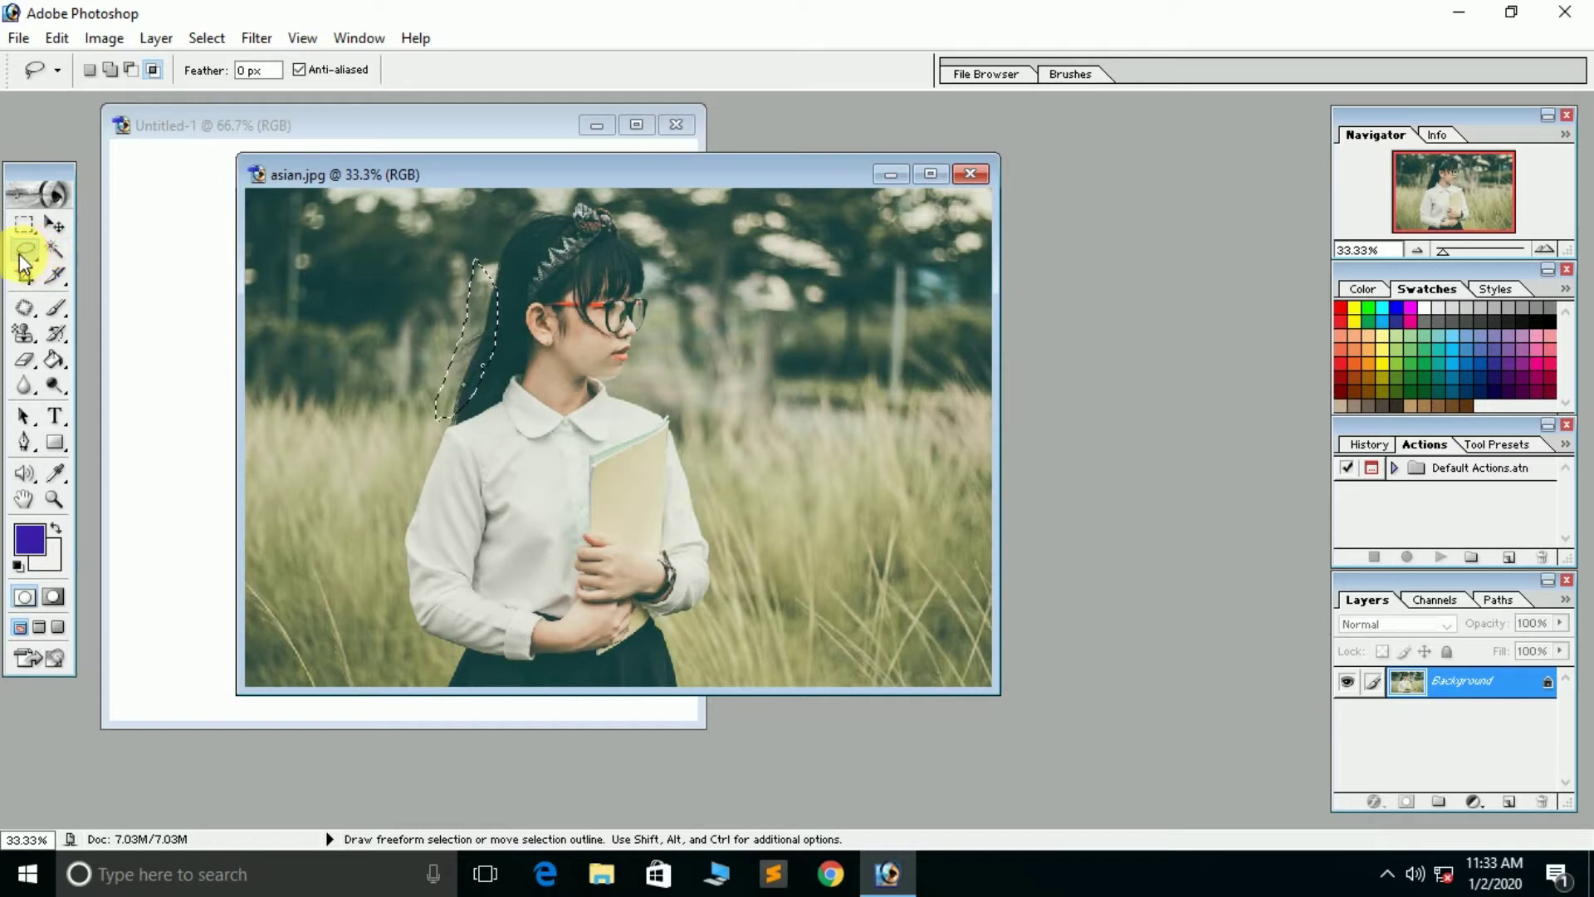
- With the Polygonal Lasso, place points from the bottom edge up the girl's right side to her headband
drag(18, 253, 95, 279)
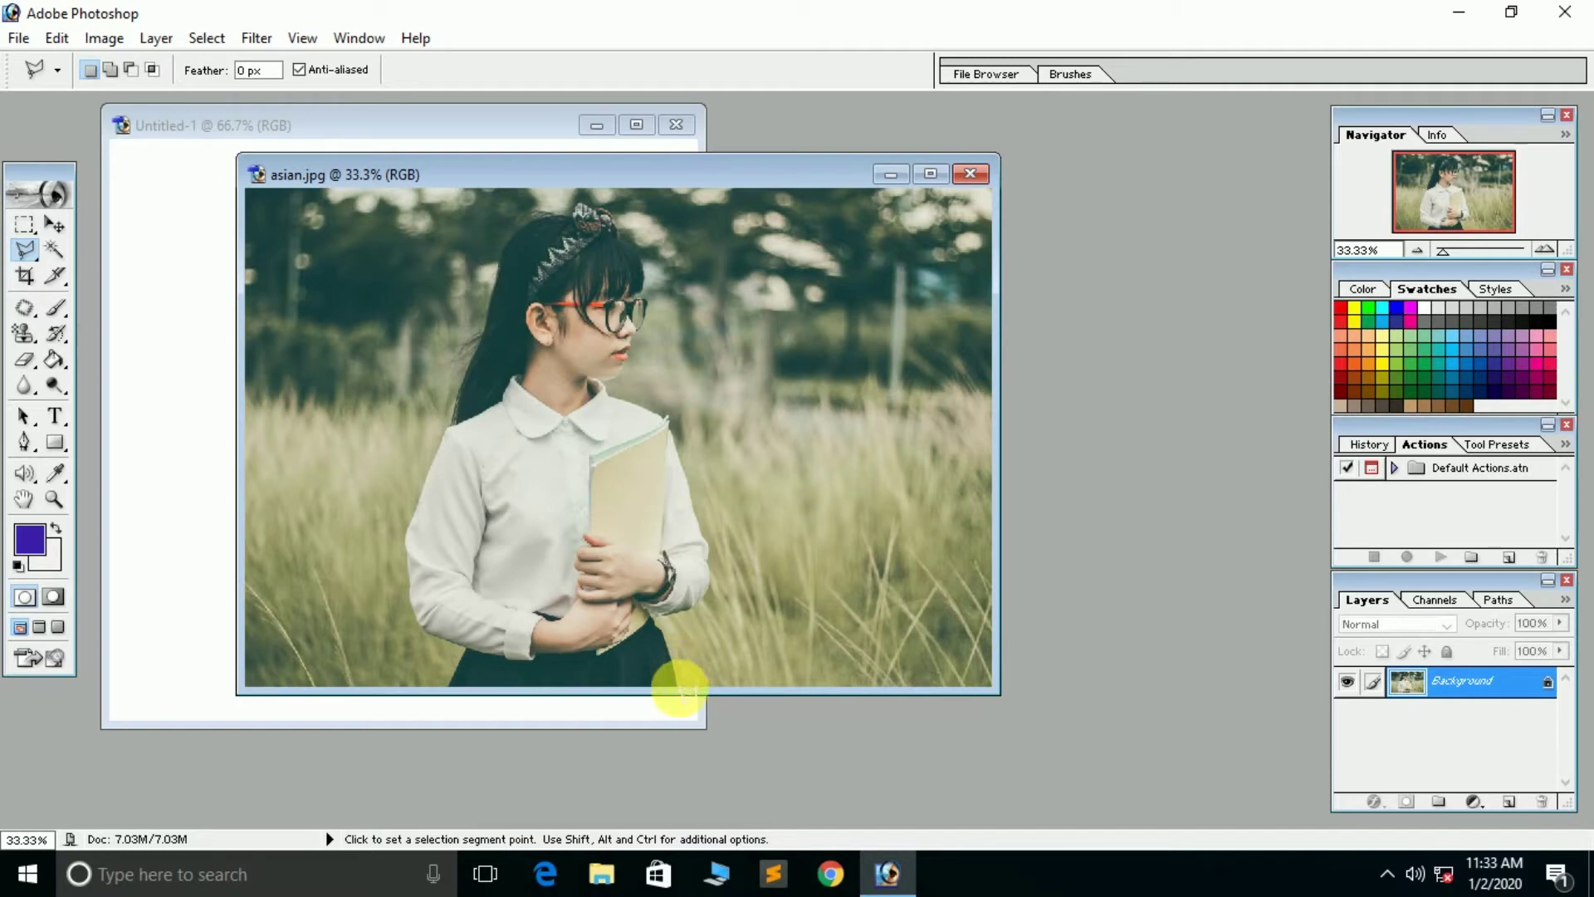
click(681, 688)
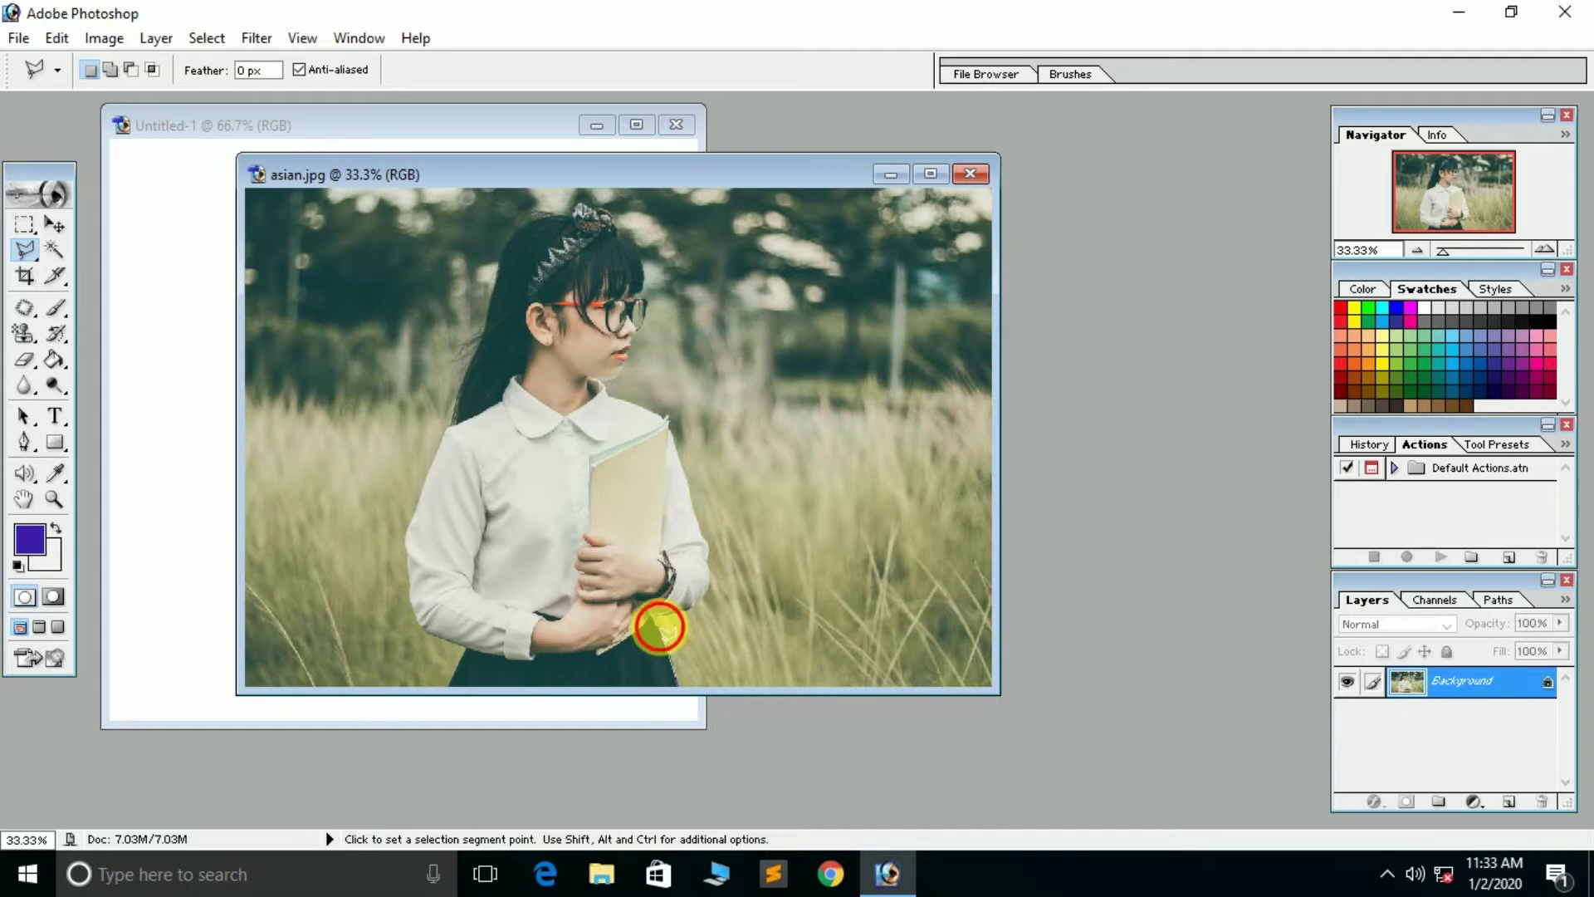
click(660, 627)
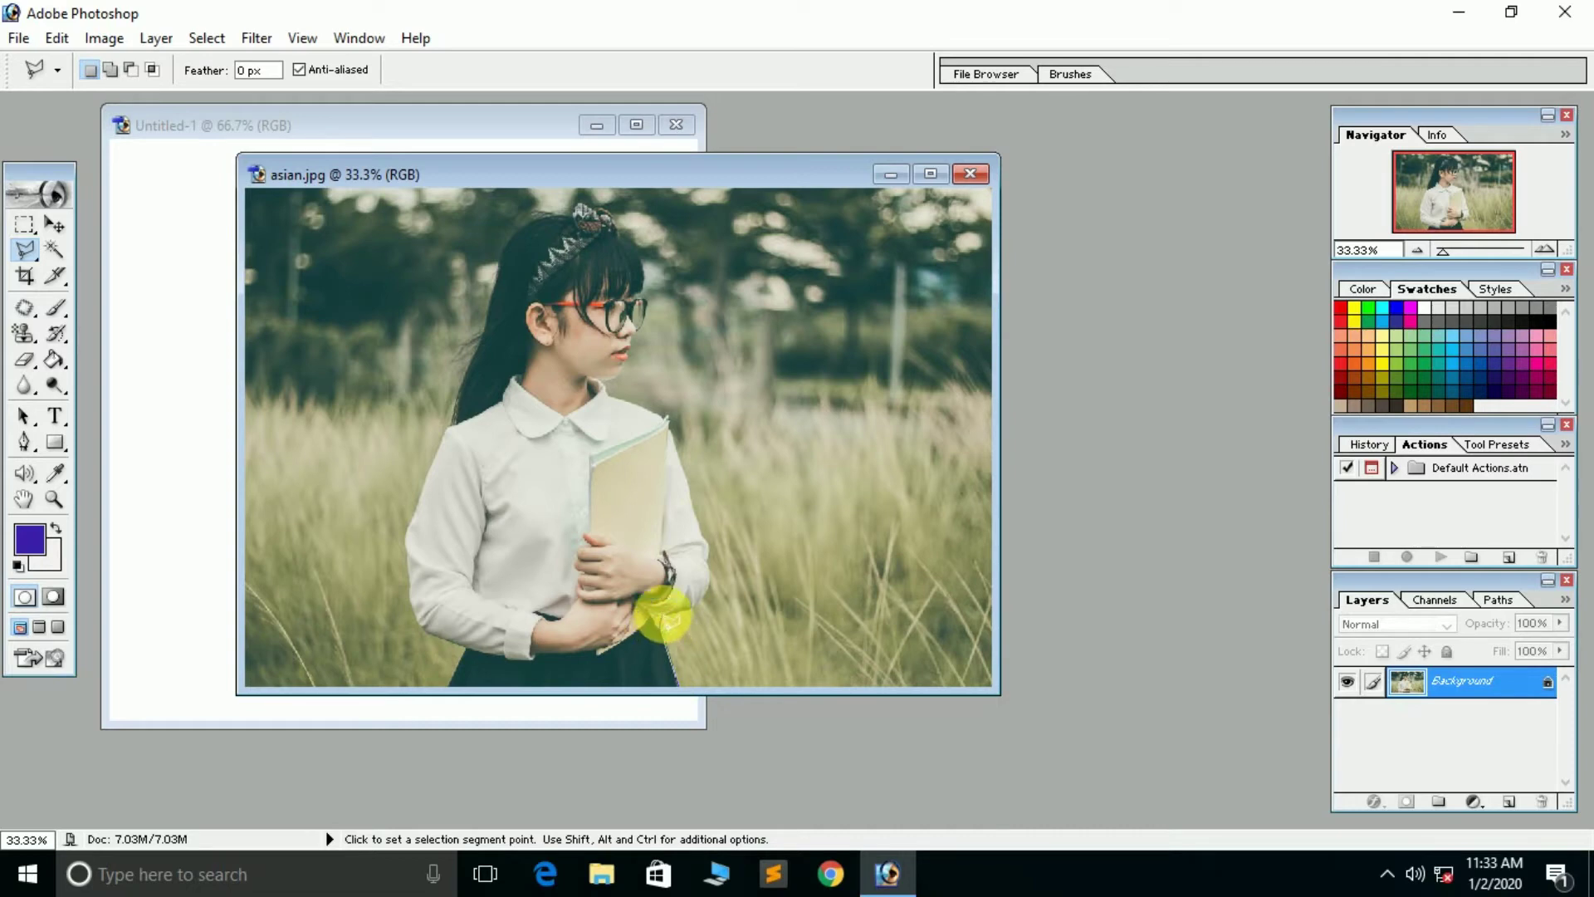
click(711, 598)
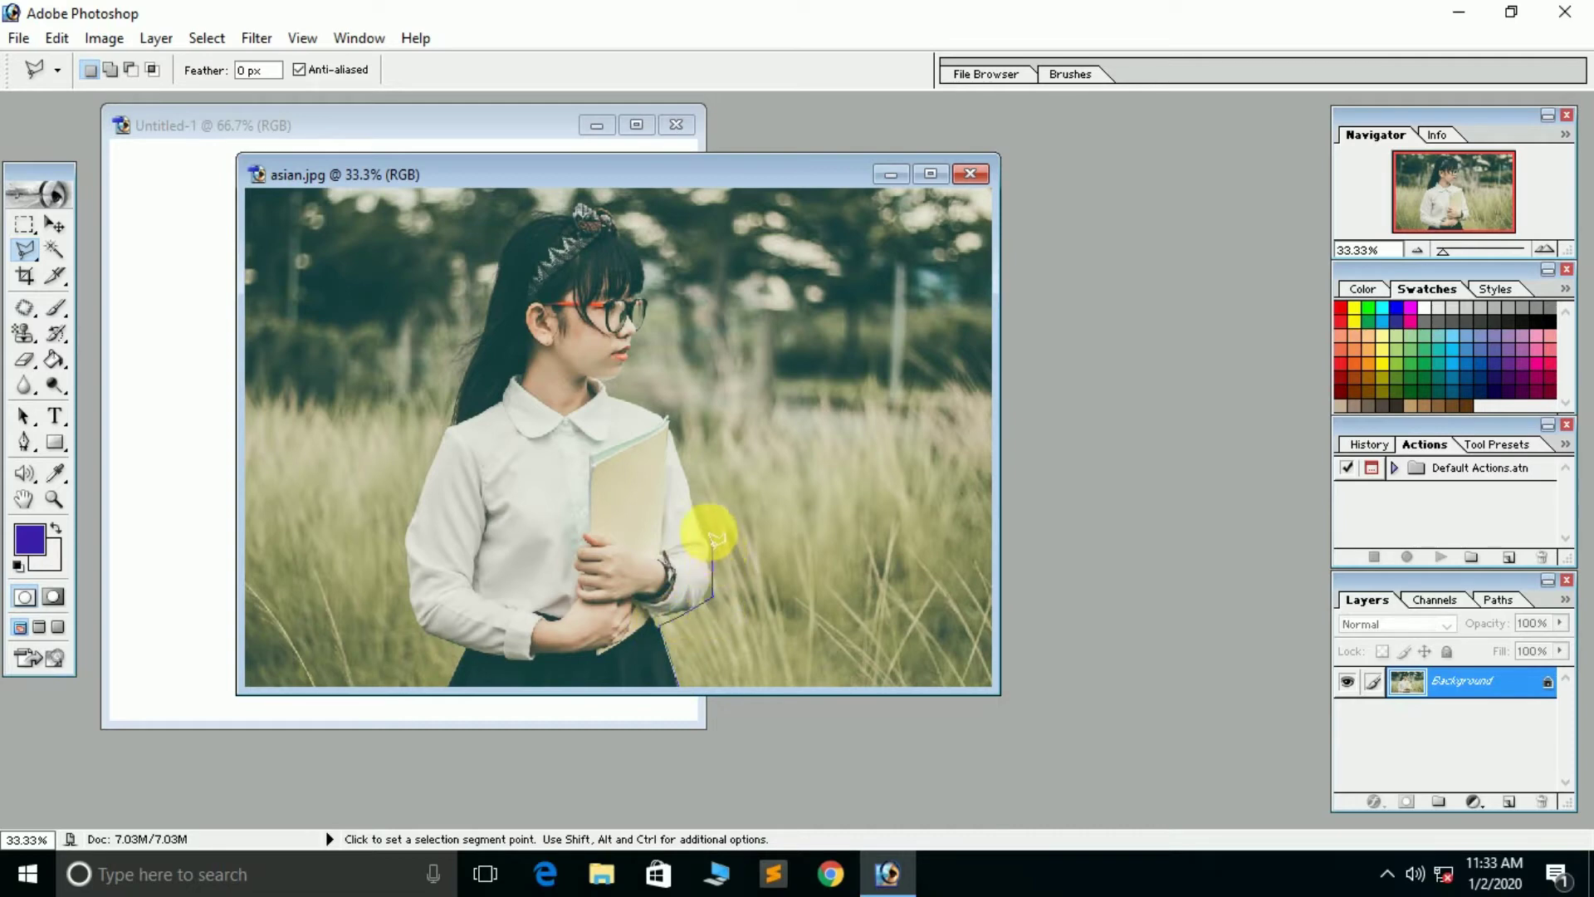
click(712, 541)
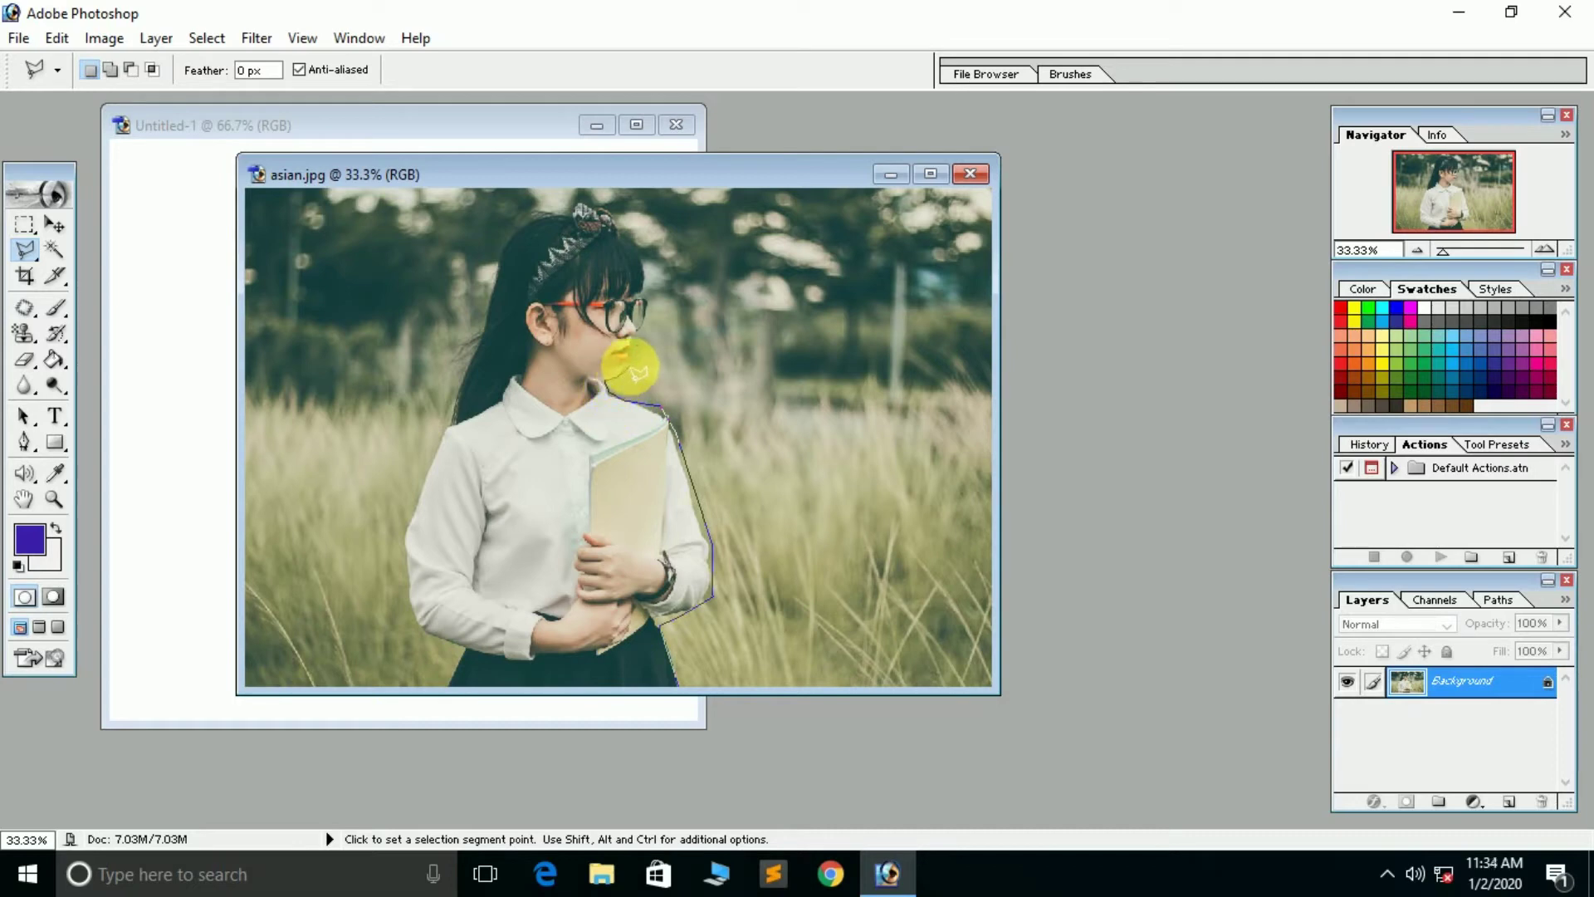
click(633, 370)
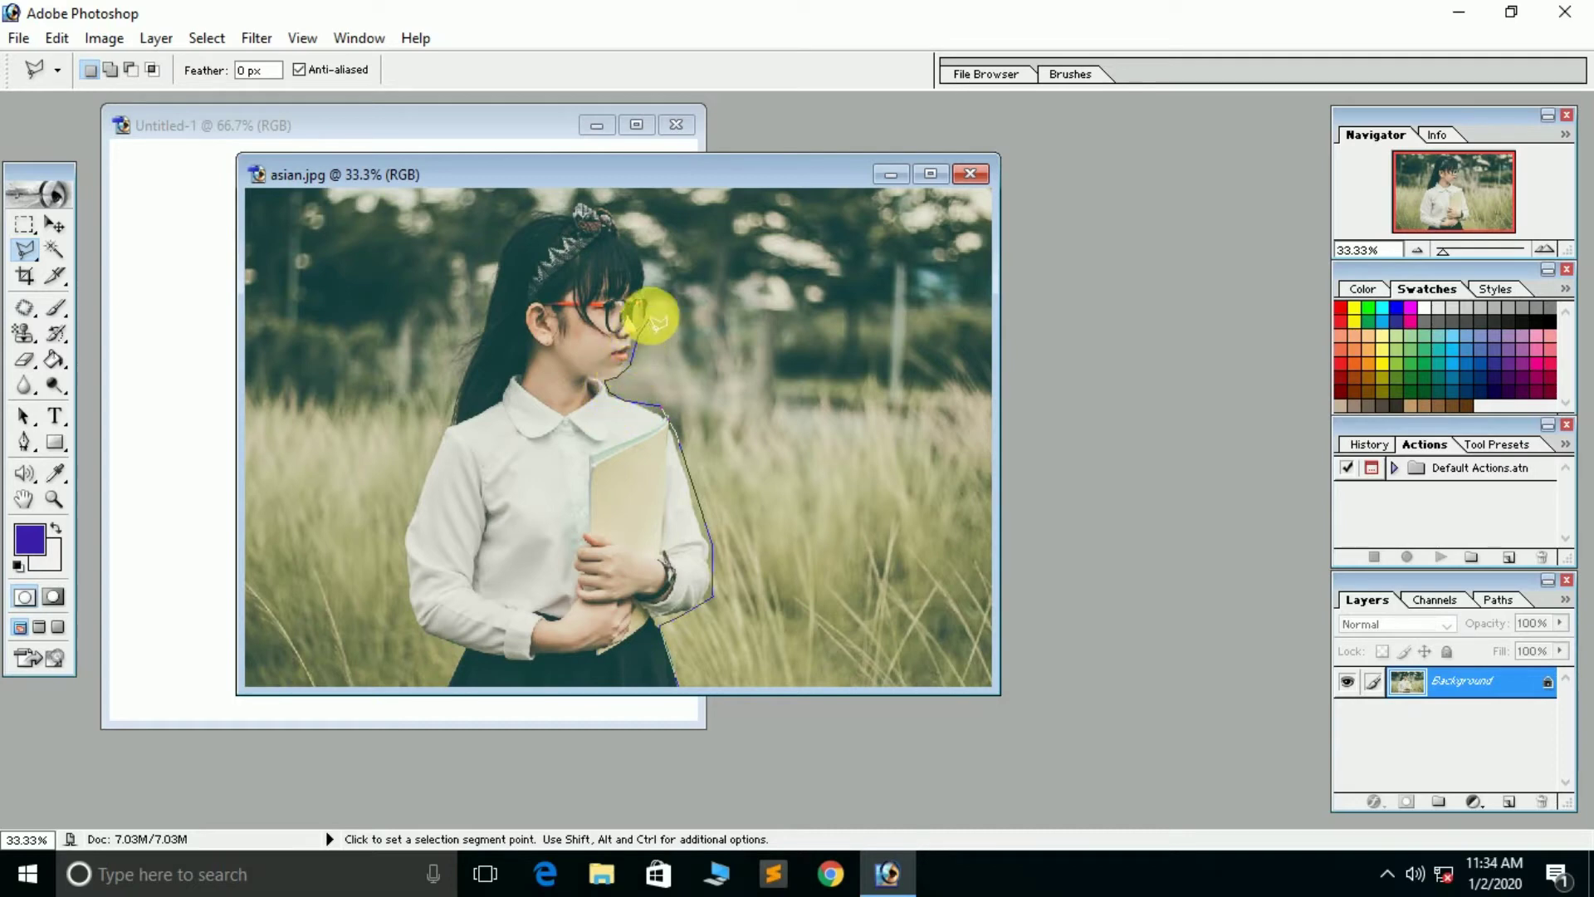
click(654, 295)
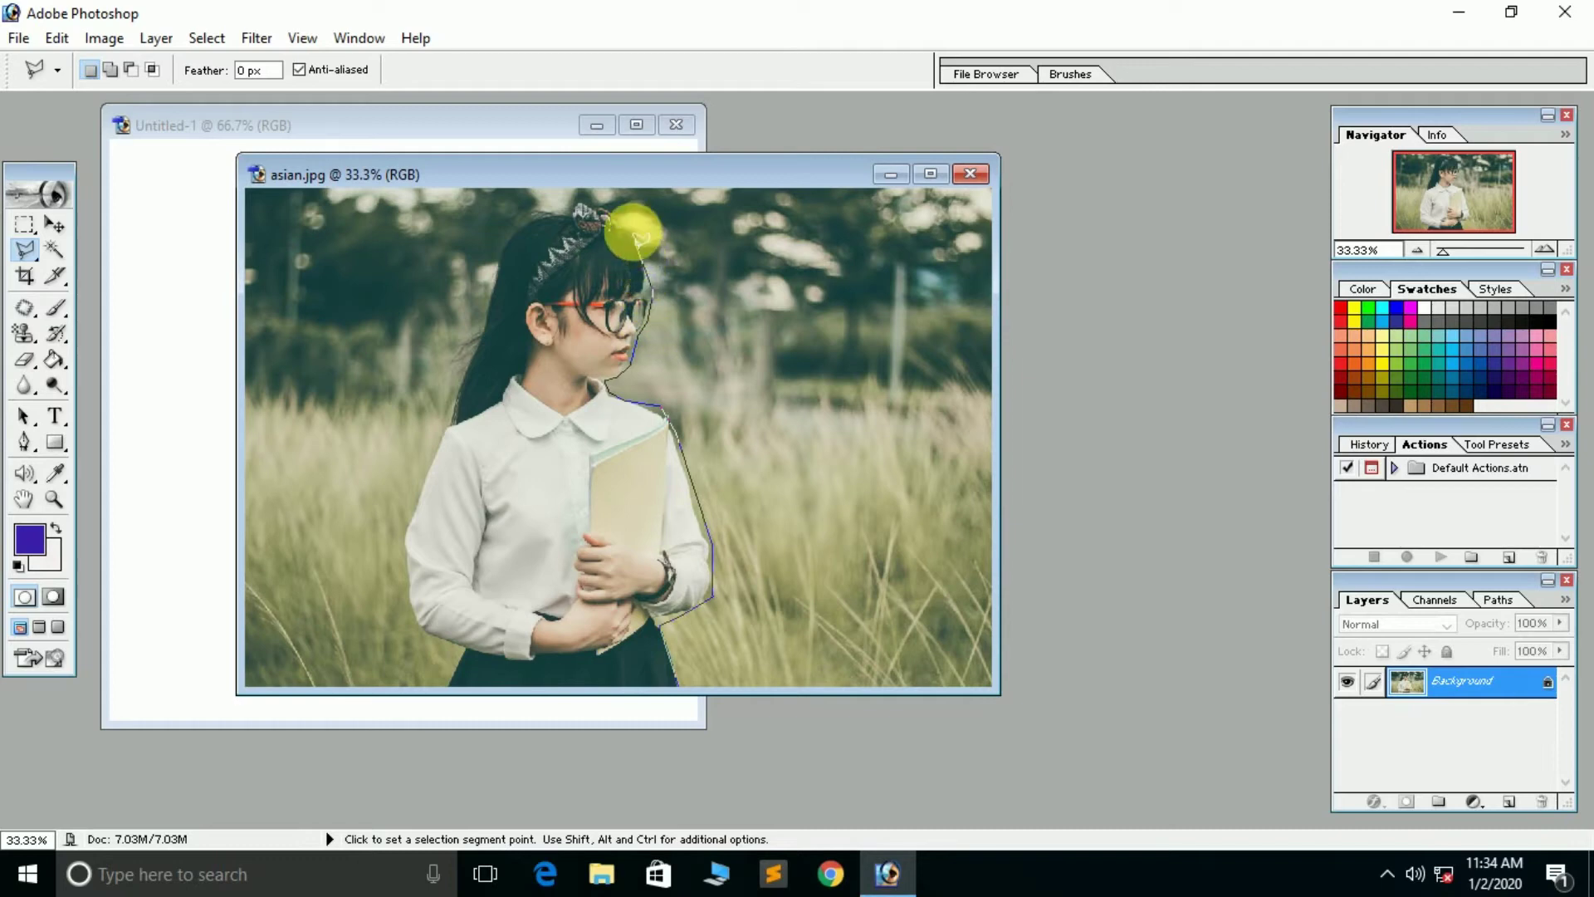
click(641, 240)
click(614, 216)
click(579, 205)
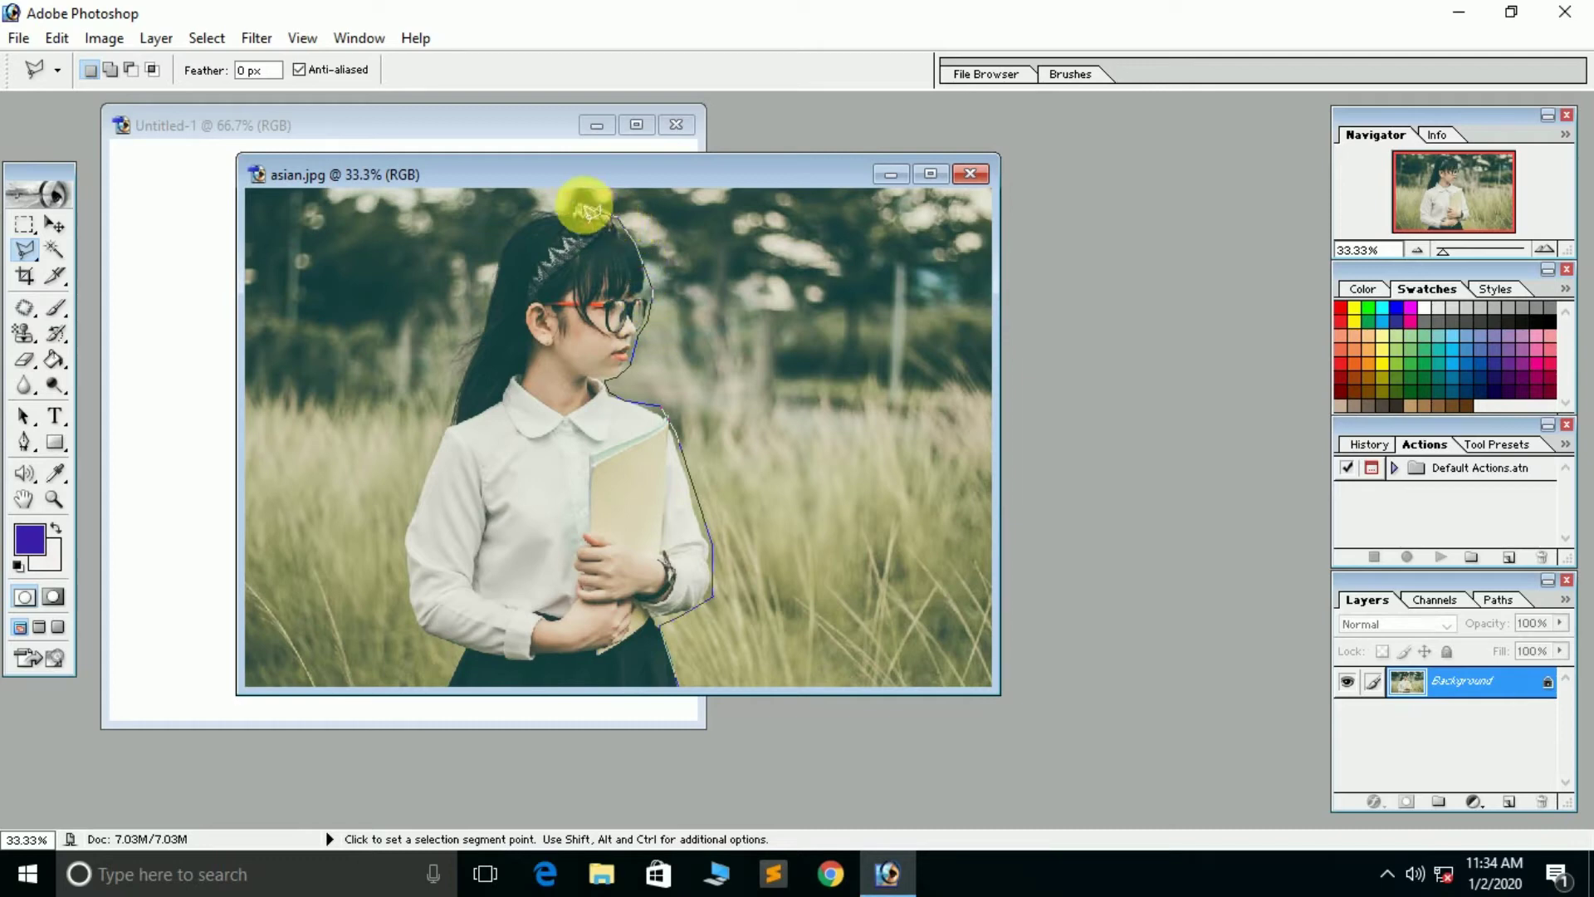
- Continue points down her hair and left sleeve to the bottom edge, closing the outline
click(538, 215)
click(497, 260)
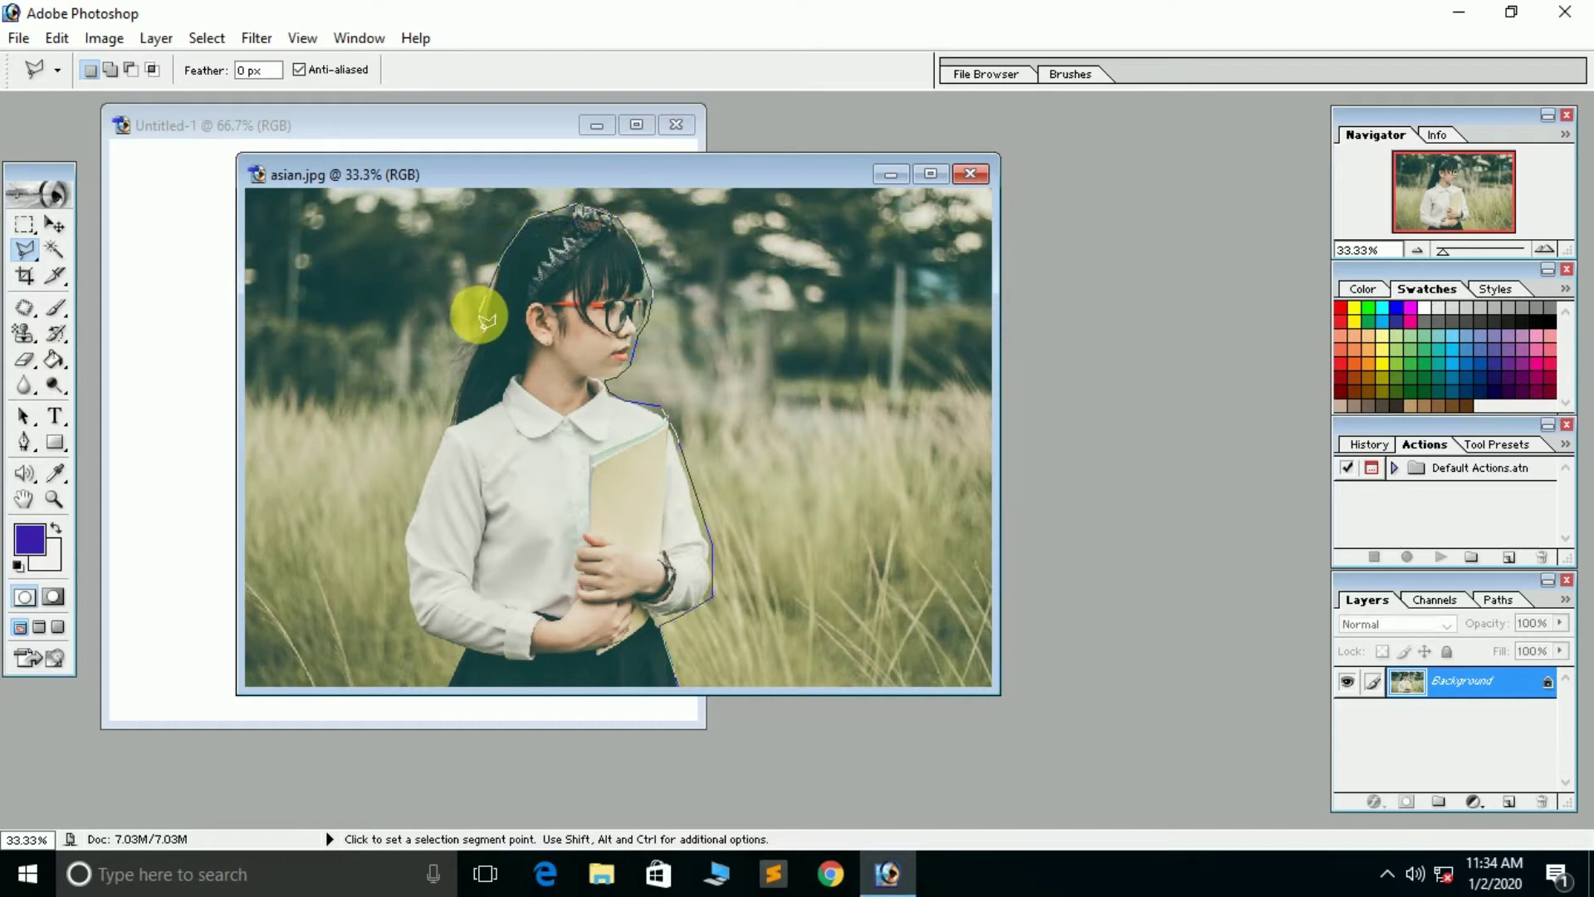
click(462, 357)
click(449, 419)
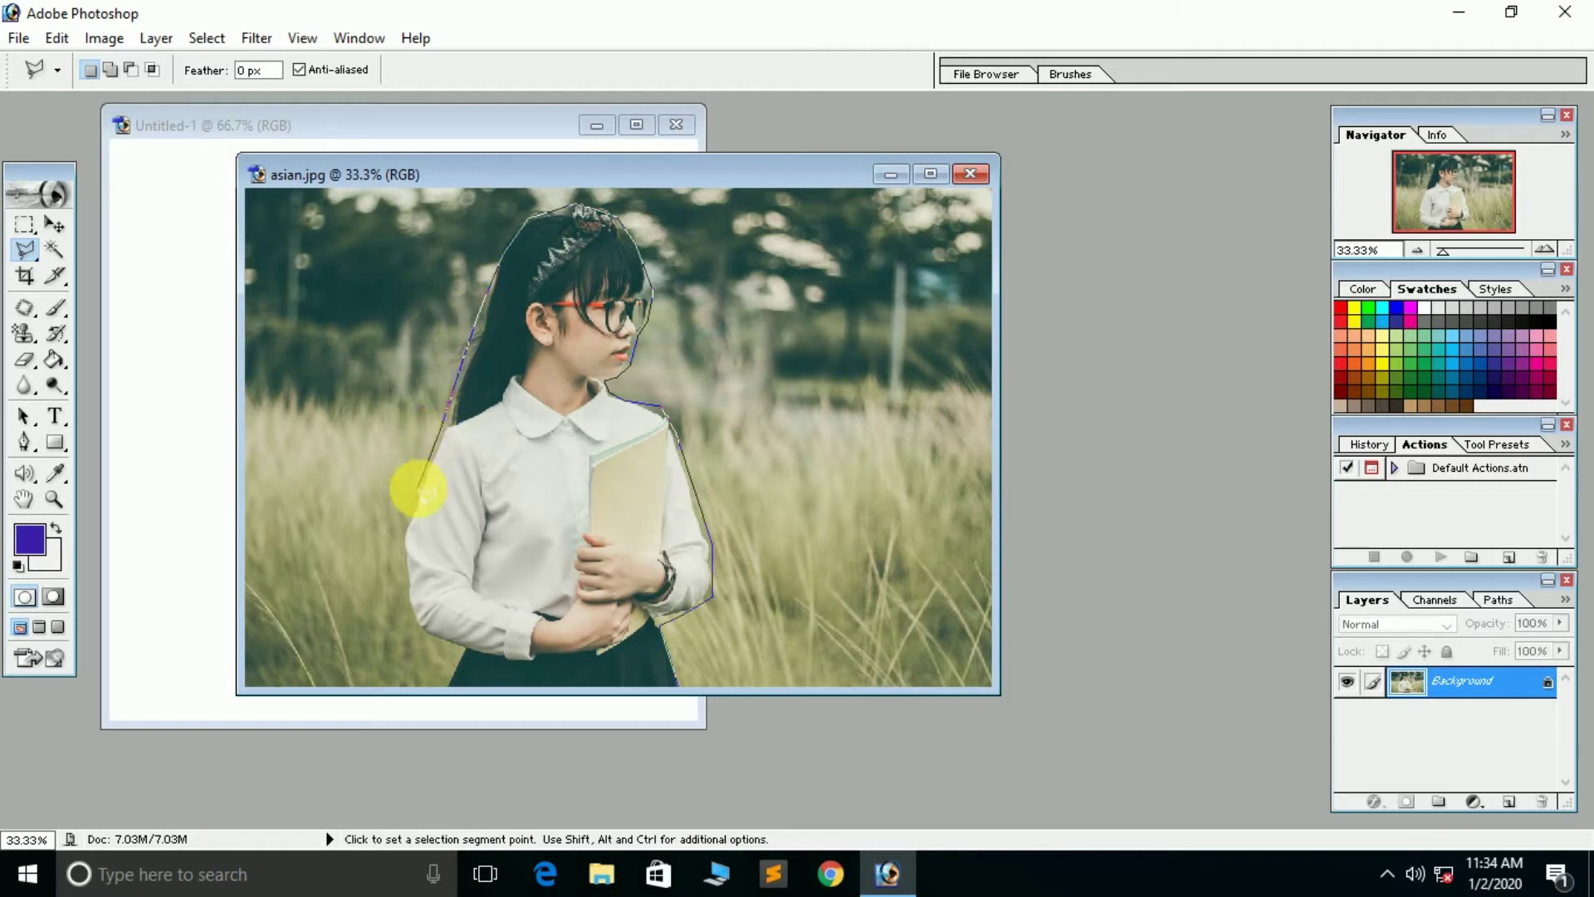
click(399, 544)
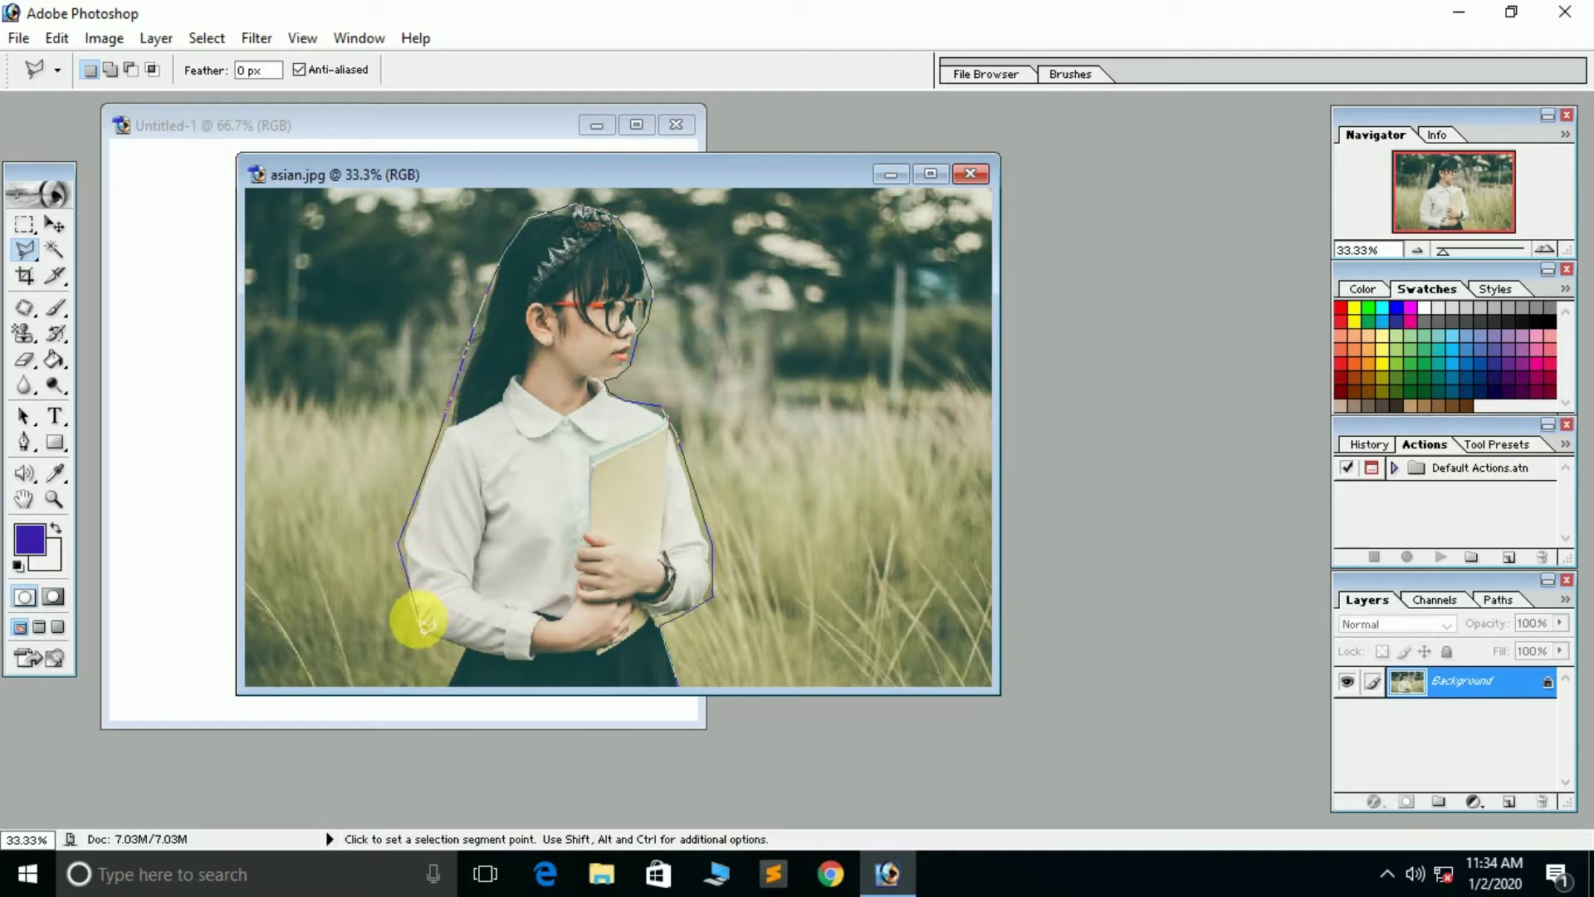
click(416, 619)
click(452, 647)
click(452, 684)
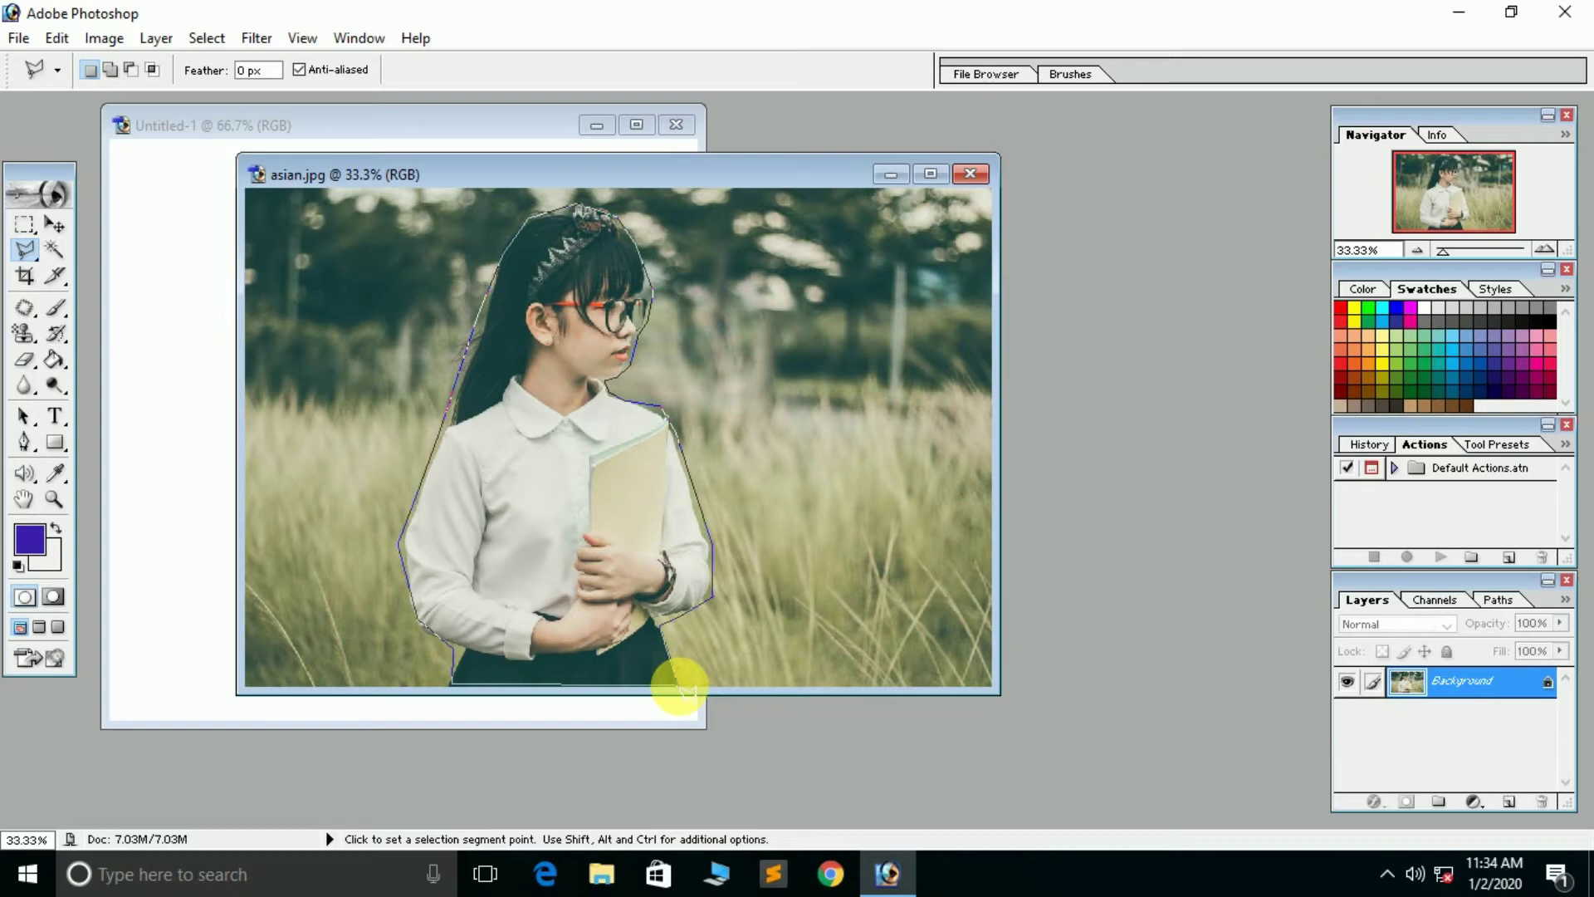
click(679, 686)
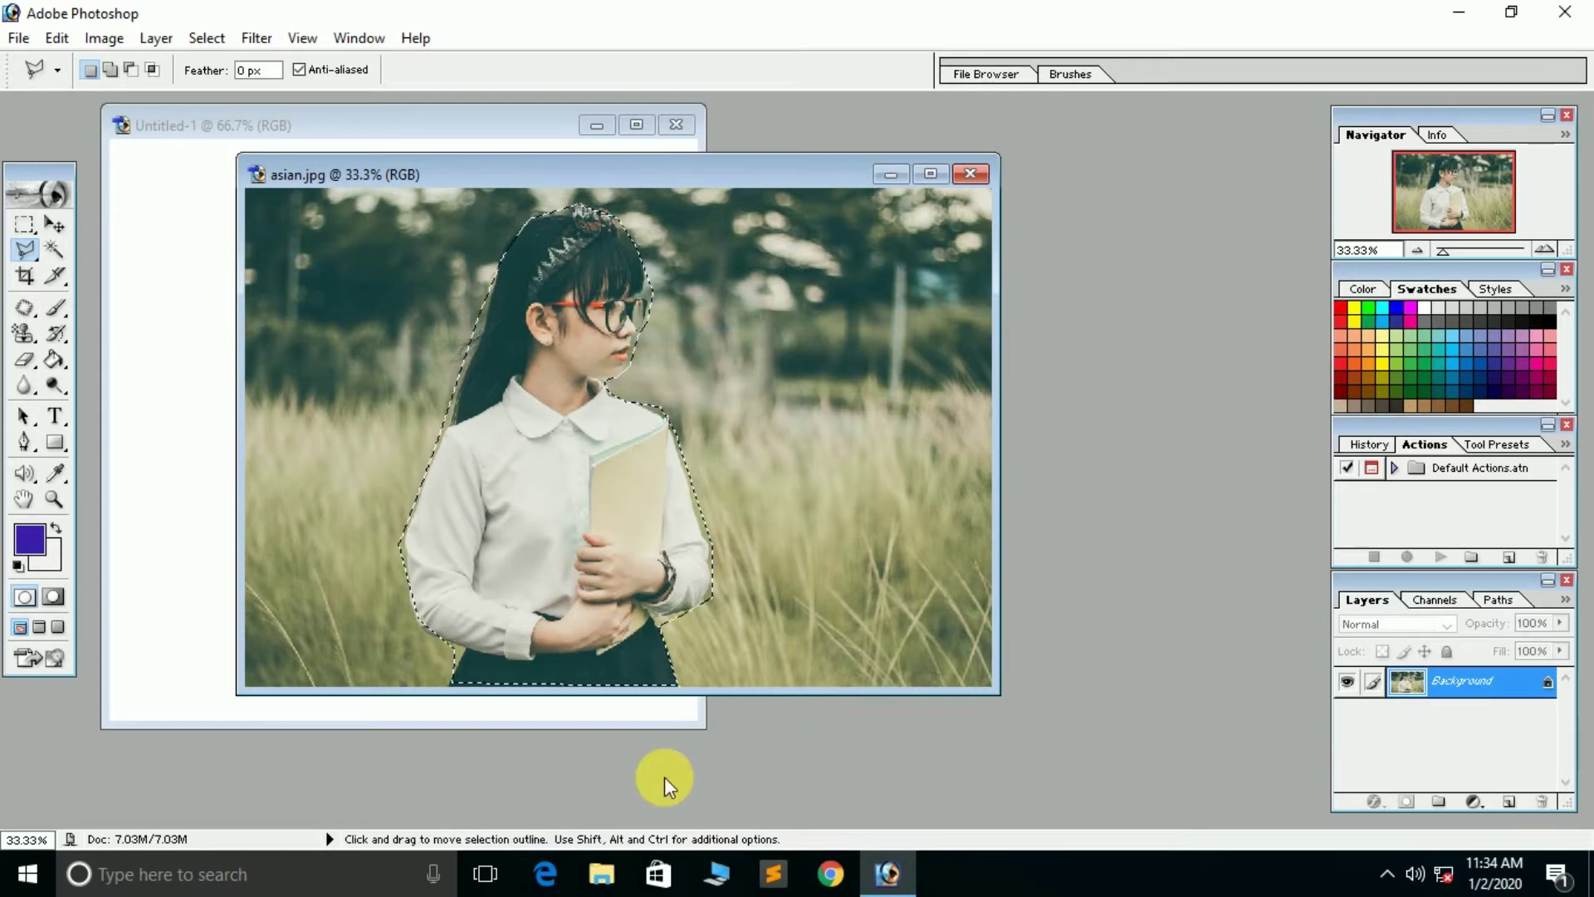
- Drag the selected girl into Untitled-1 as Layer 1 and nudge it right and down
drag(682, 181, 1003, 217)
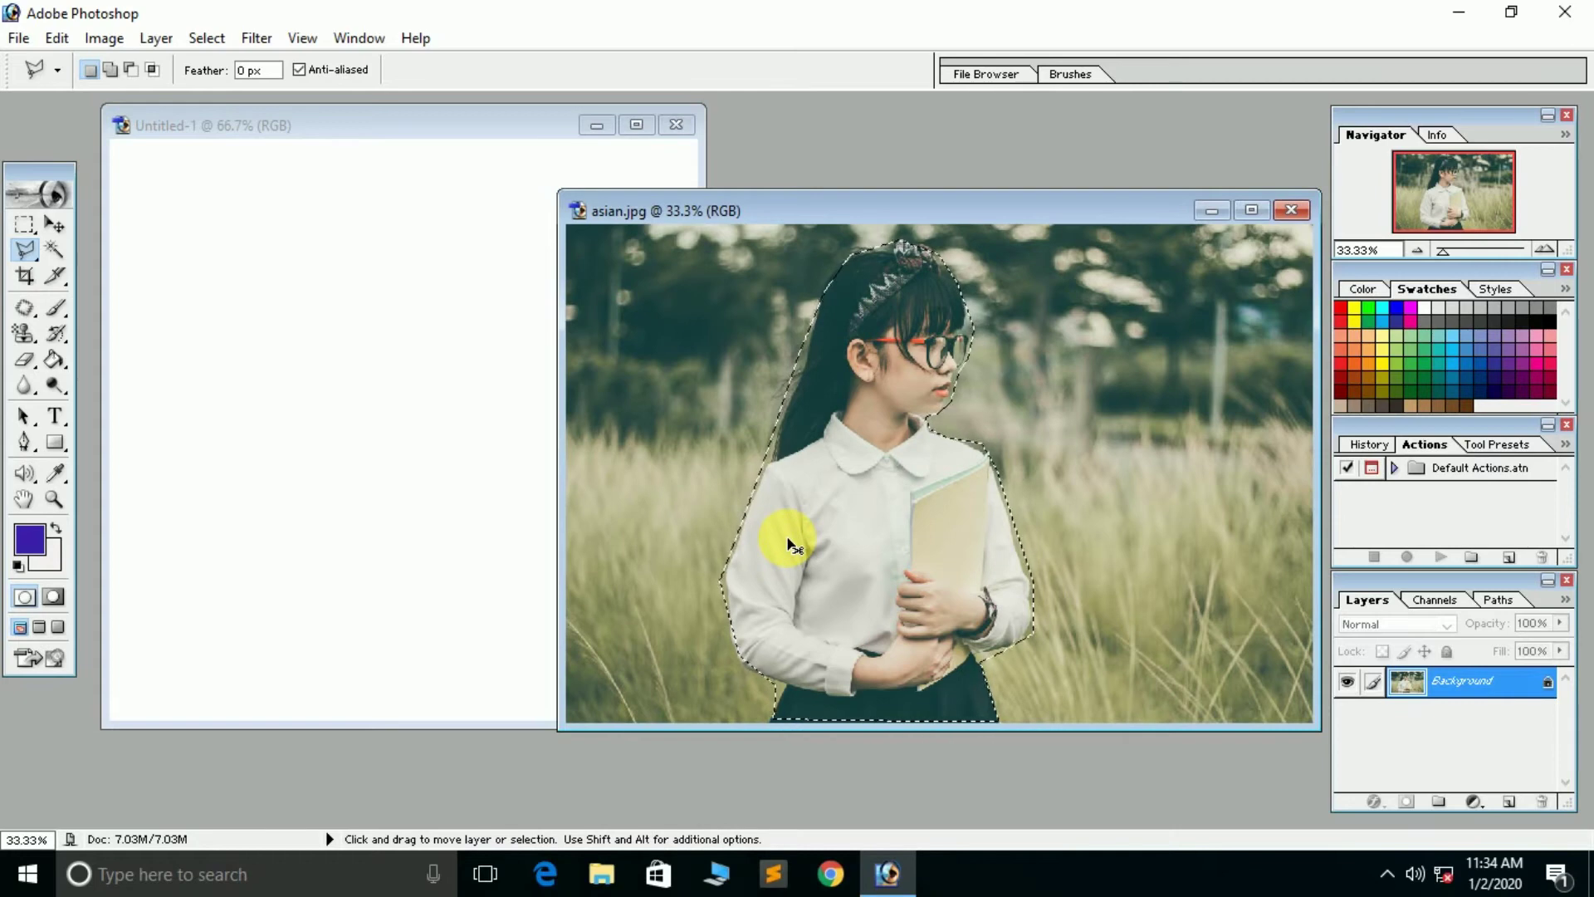
drag(789, 545, 427, 382)
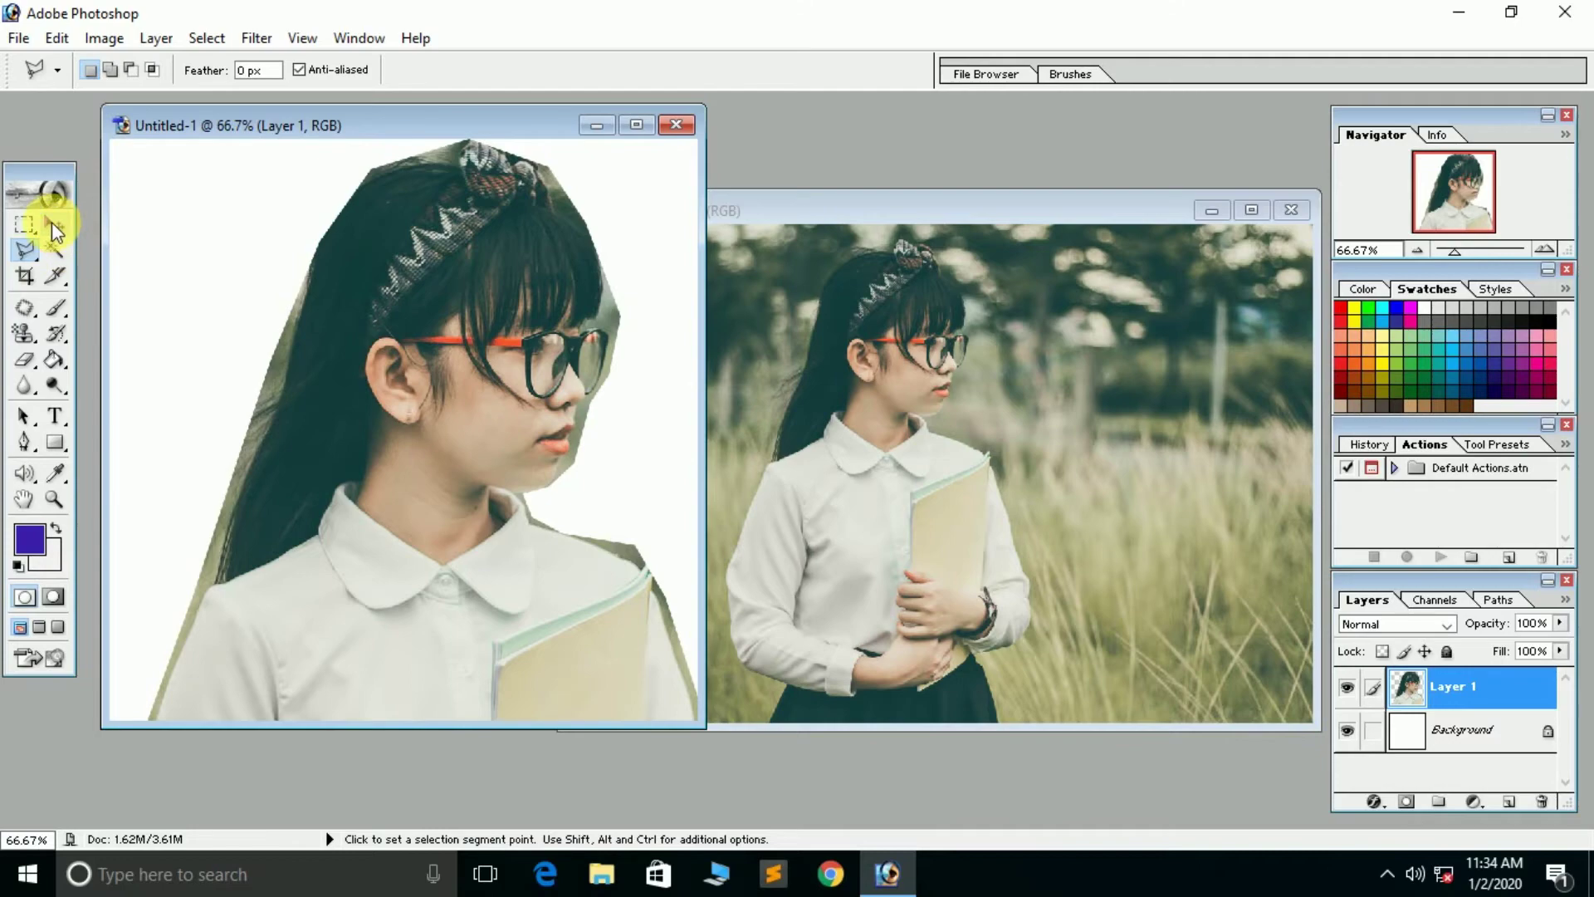
click(51, 222)
mouse_move(413, 440)
mouse_down()
mouse_move(540, 639)
mouse_move(178, 277)
mouse_move(398, 349)
mouse_move(455, 473)
mouse_up()
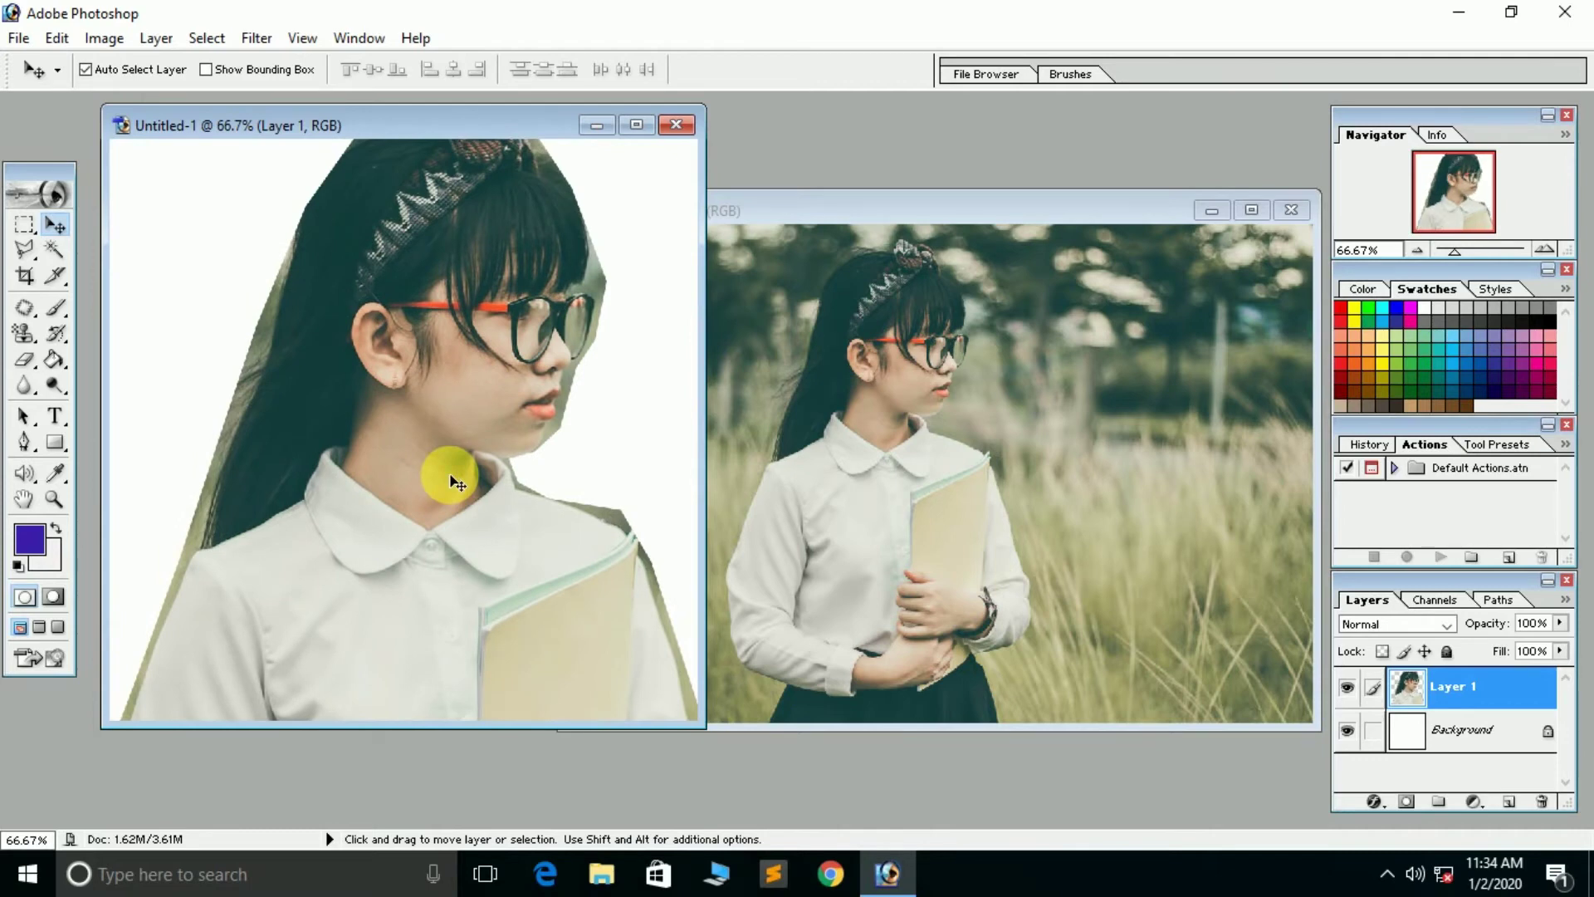
- Scale and reposition the pasted girl on Layer 1, then undo back to the blank white background
key(ctrl+t)
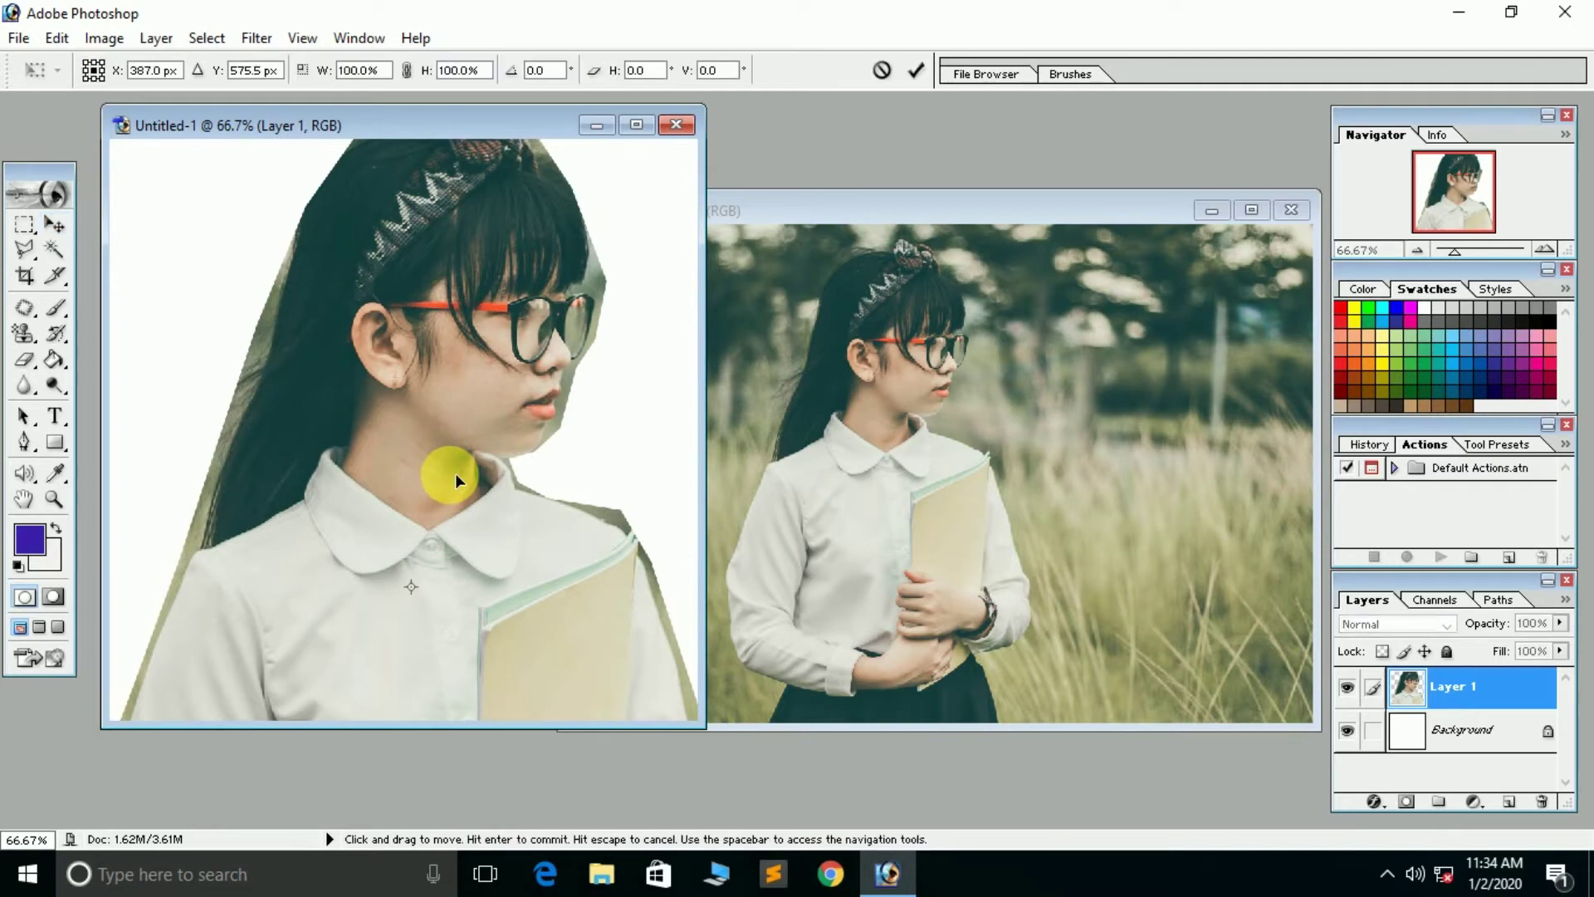
drag(455, 474, 491, 556)
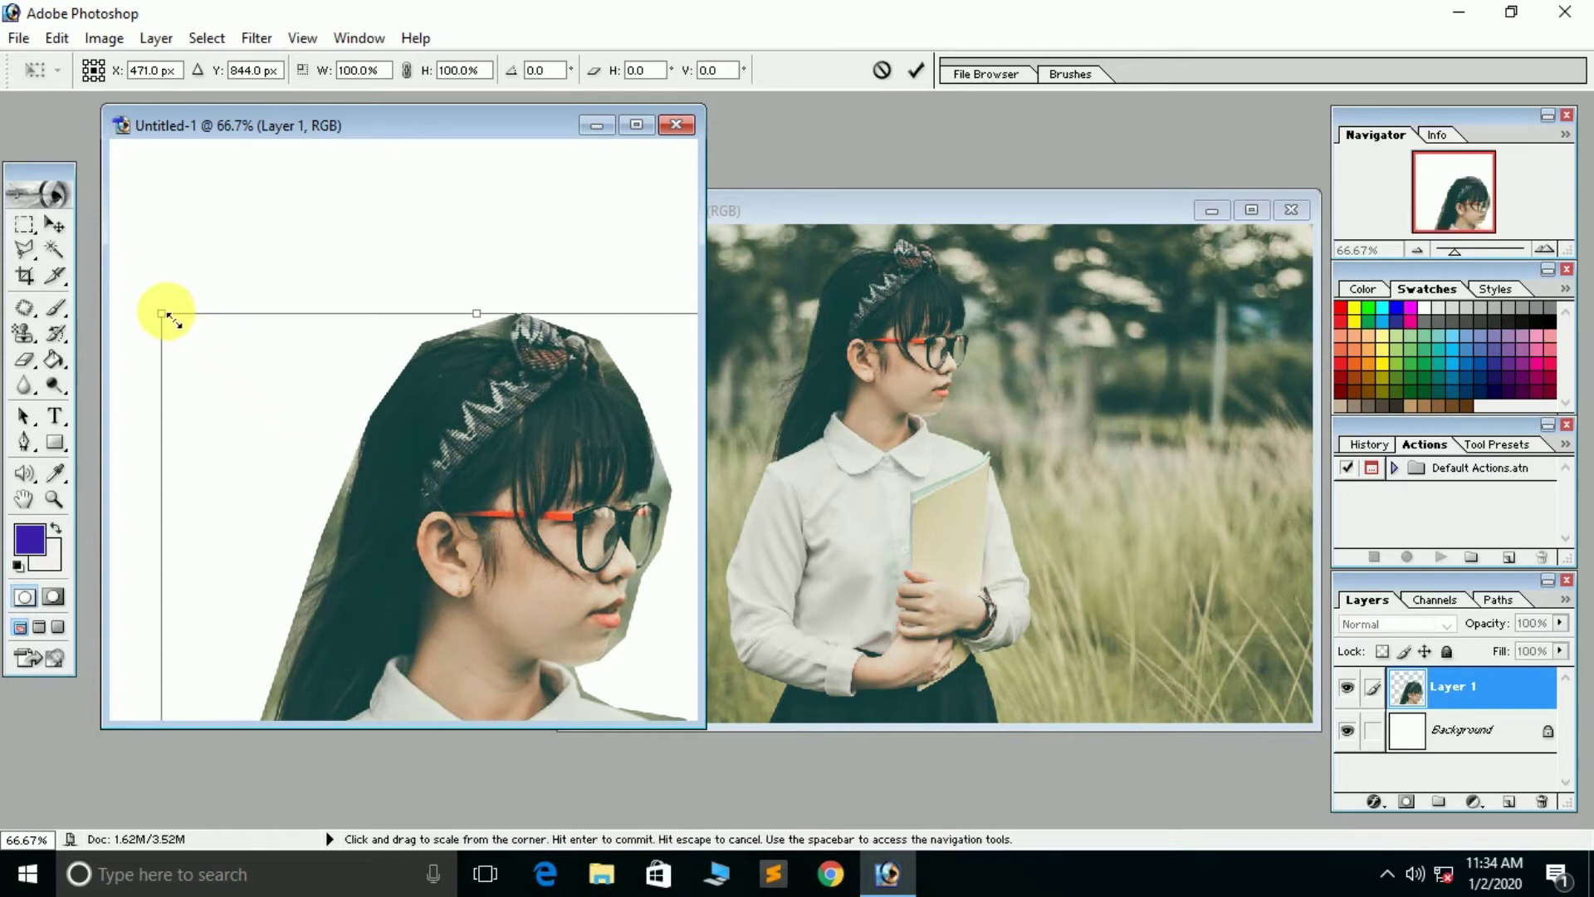
drag(162, 316, 497, 594)
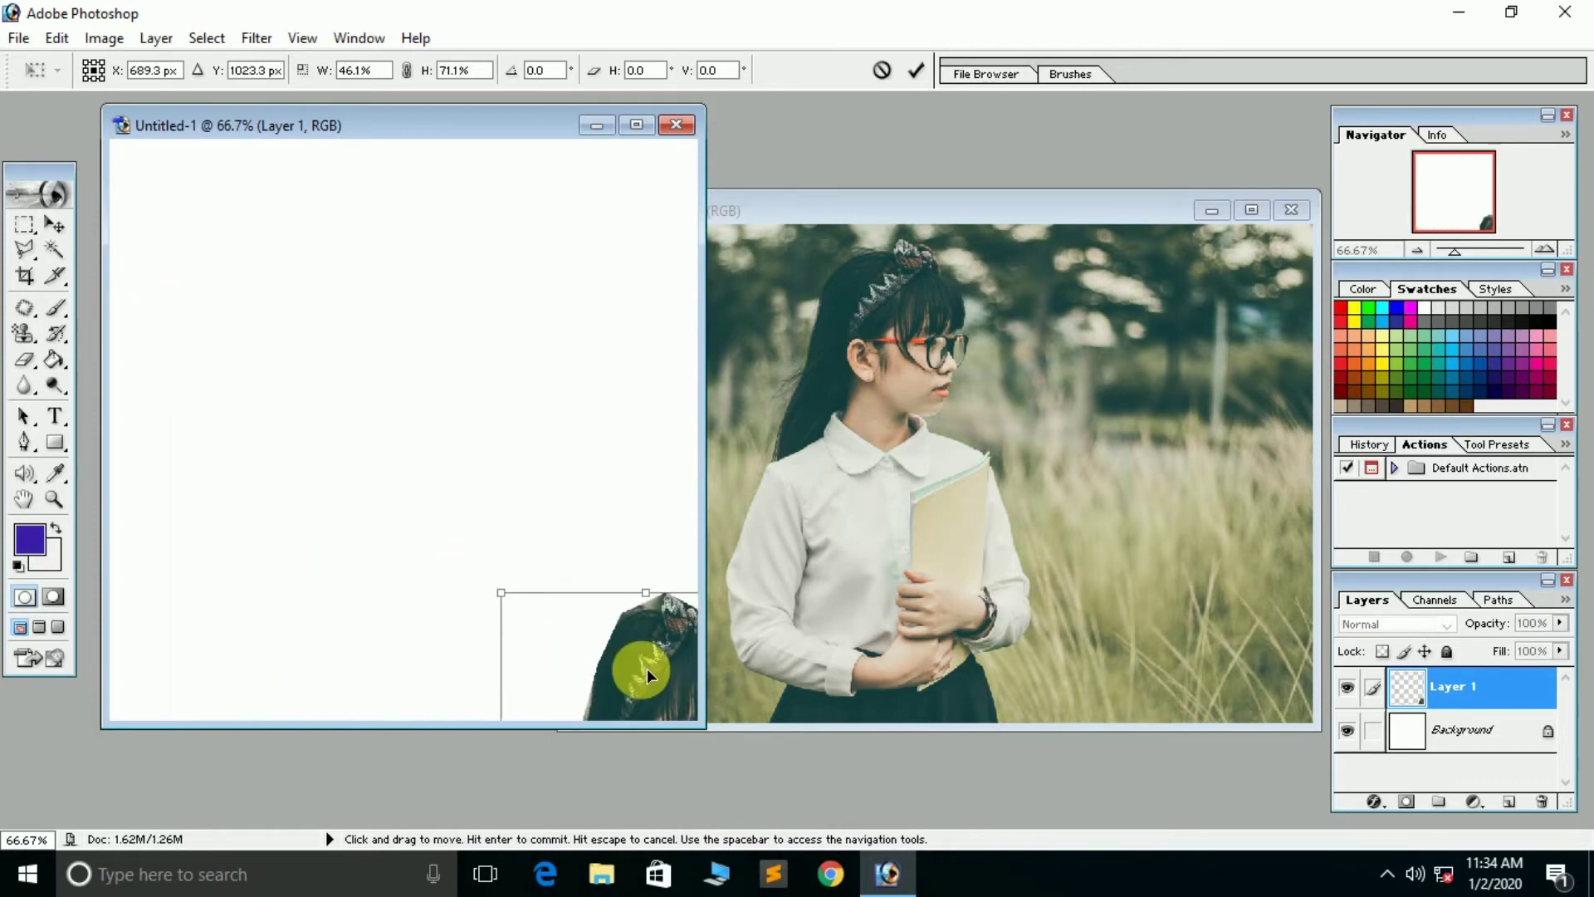
mouse_move(646, 669)
mouse_down()
mouse_move(468, 462)
mouse_move(391, 185)
mouse_move(436, 506)
mouse_up()
drag(480, 577, 461, 304)
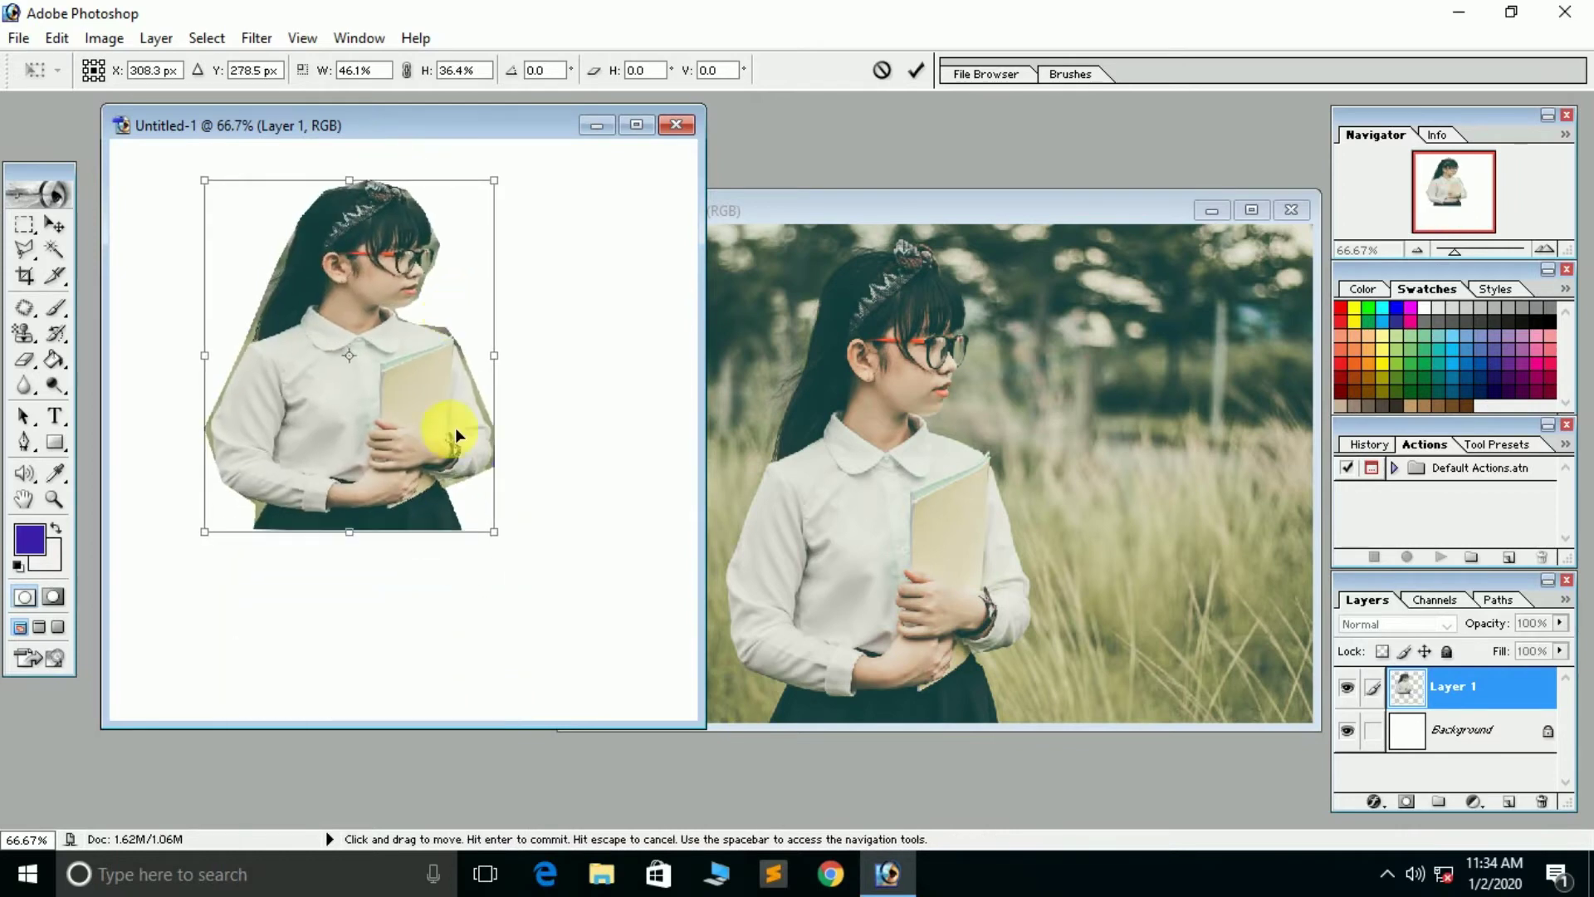
drag(497, 365, 438, 357)
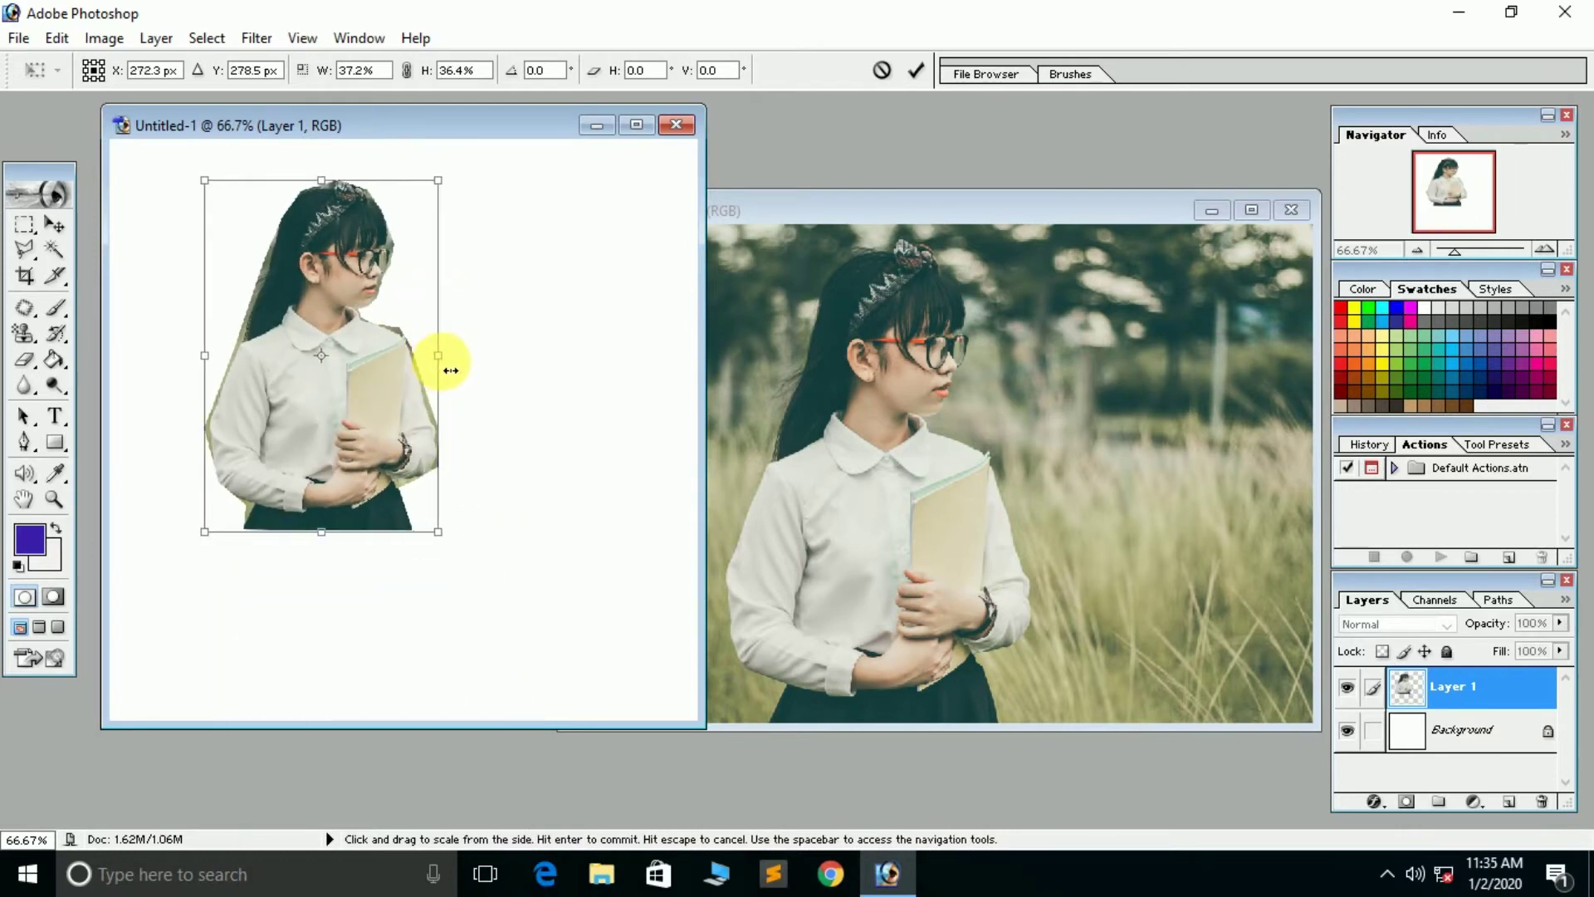
drag(360, 397, 439, 457)
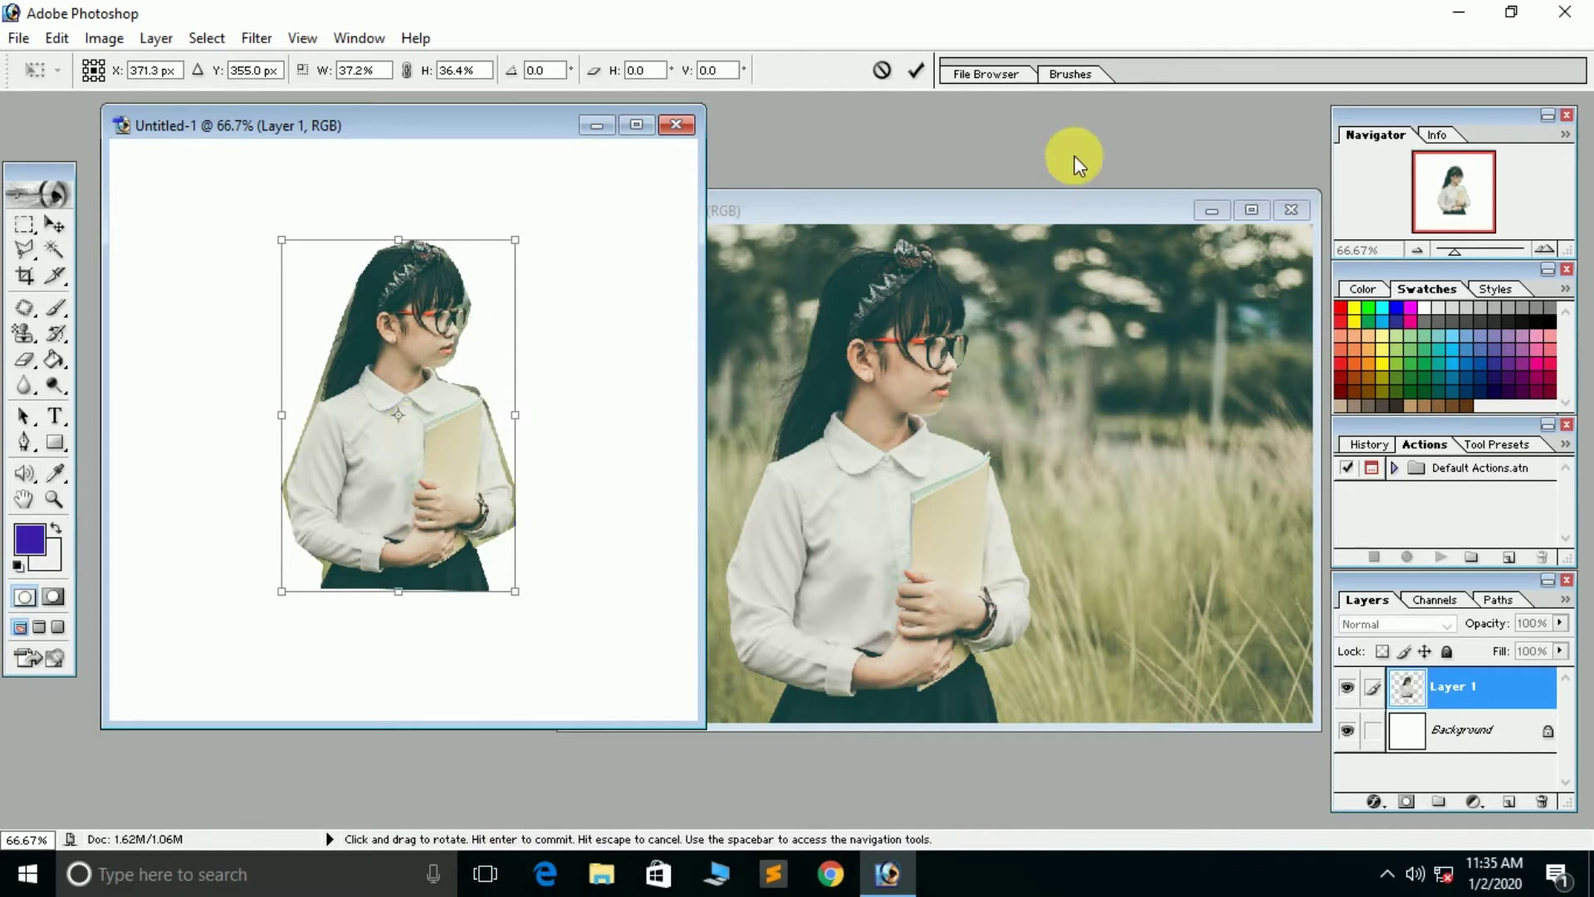
click(909, 72)
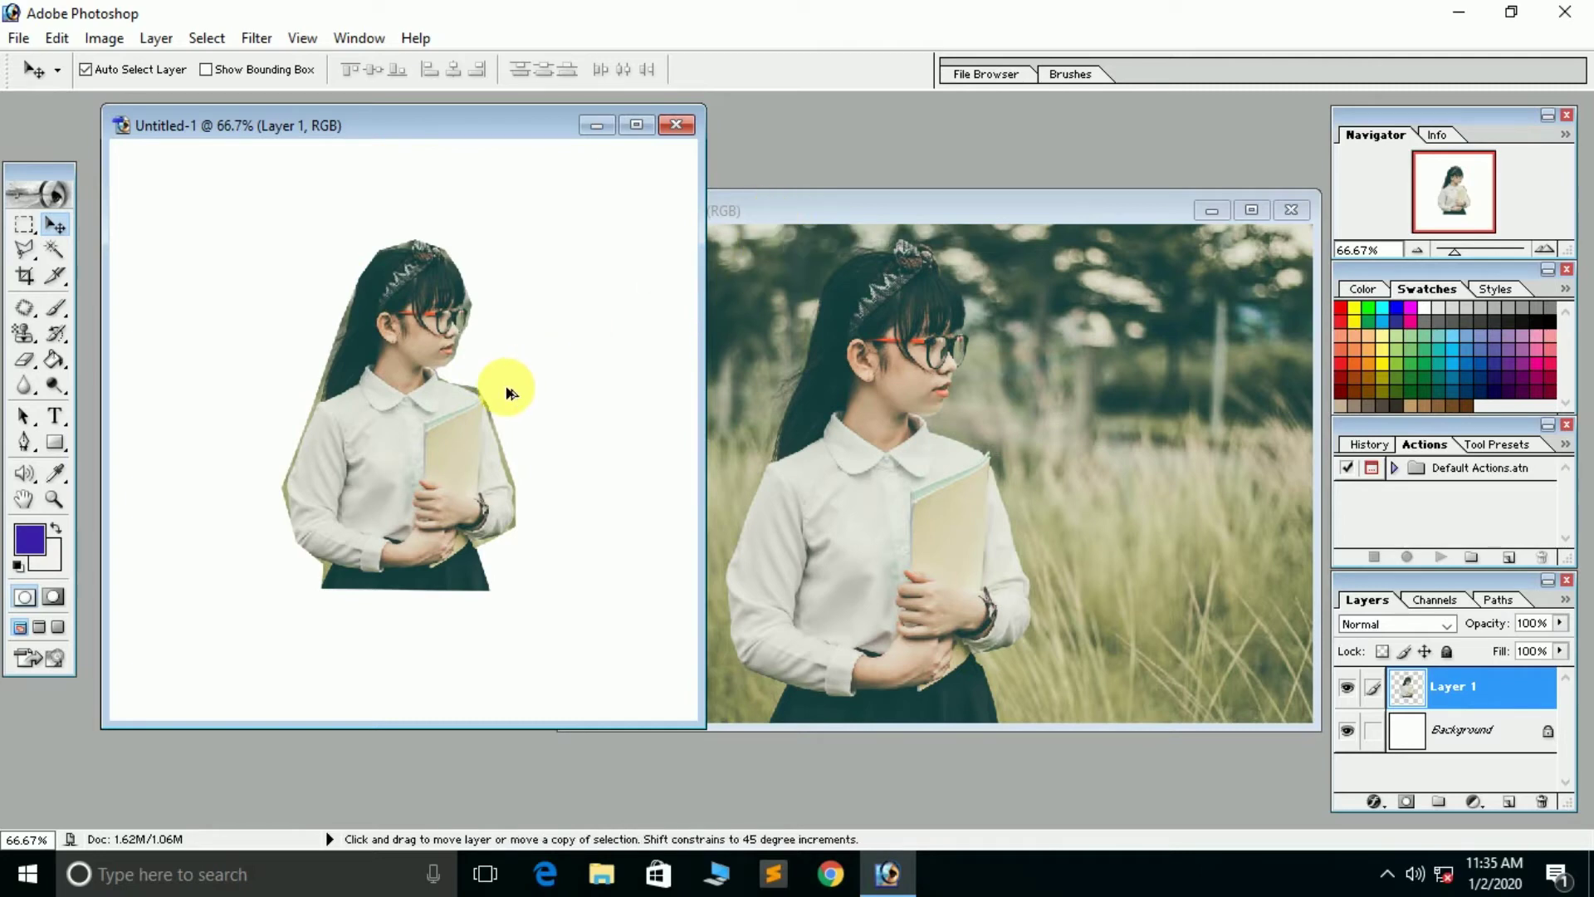
key(ctrl+alt+z)
key(ctrl+alt+z)
key(ctrl+alt+z)
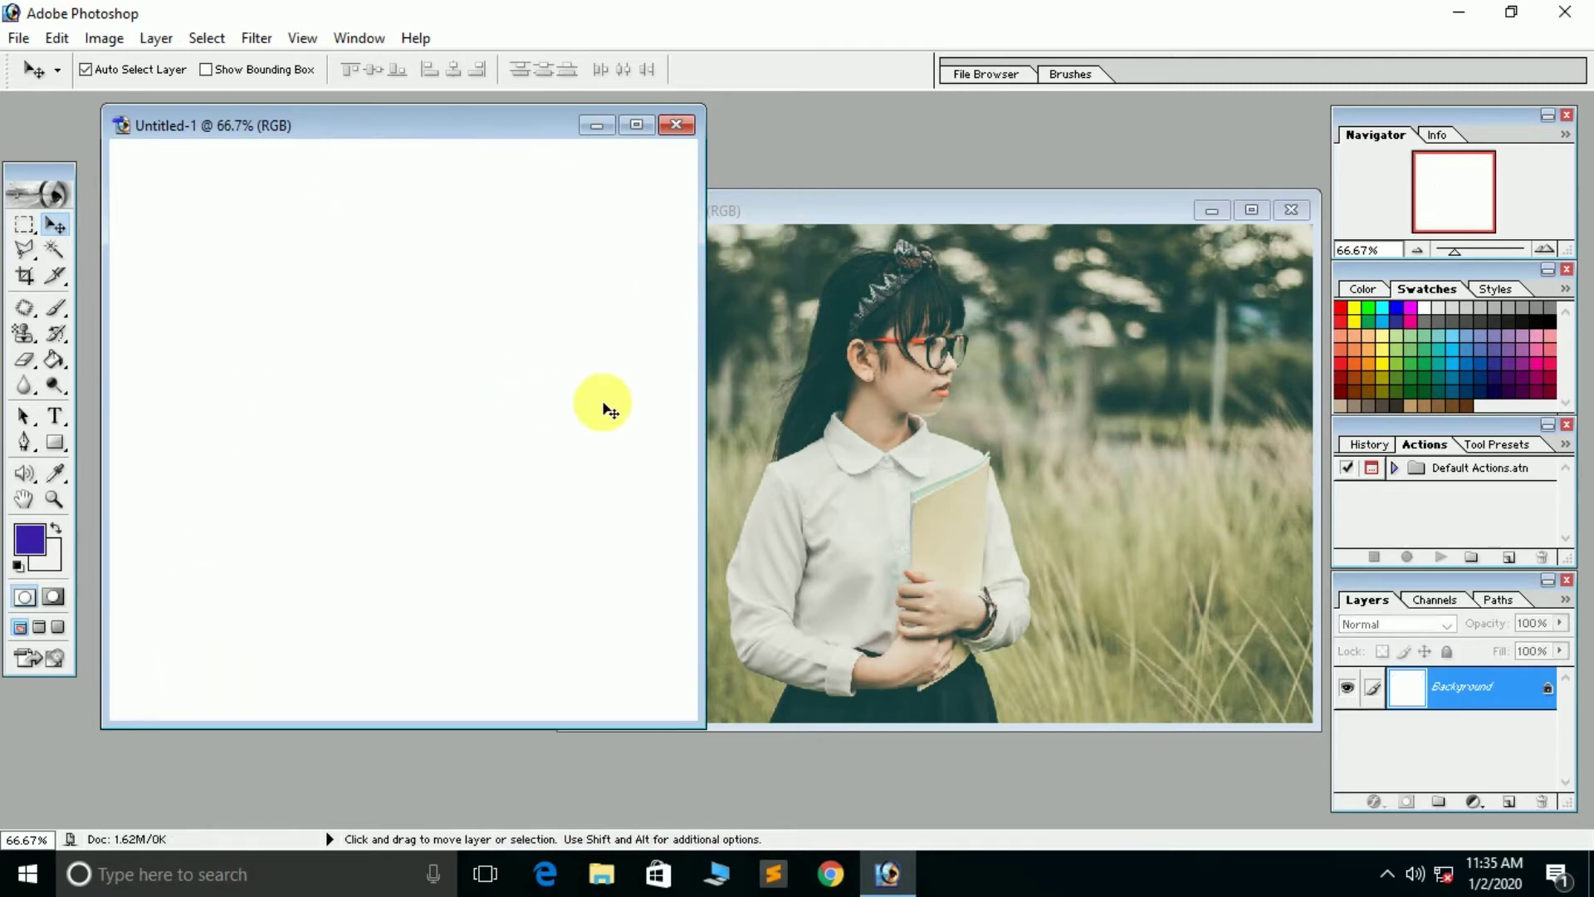
- Bring asian.jpg to the front, move its window up-left, and pick the Polygonal Lasso tool
click(932, 209)
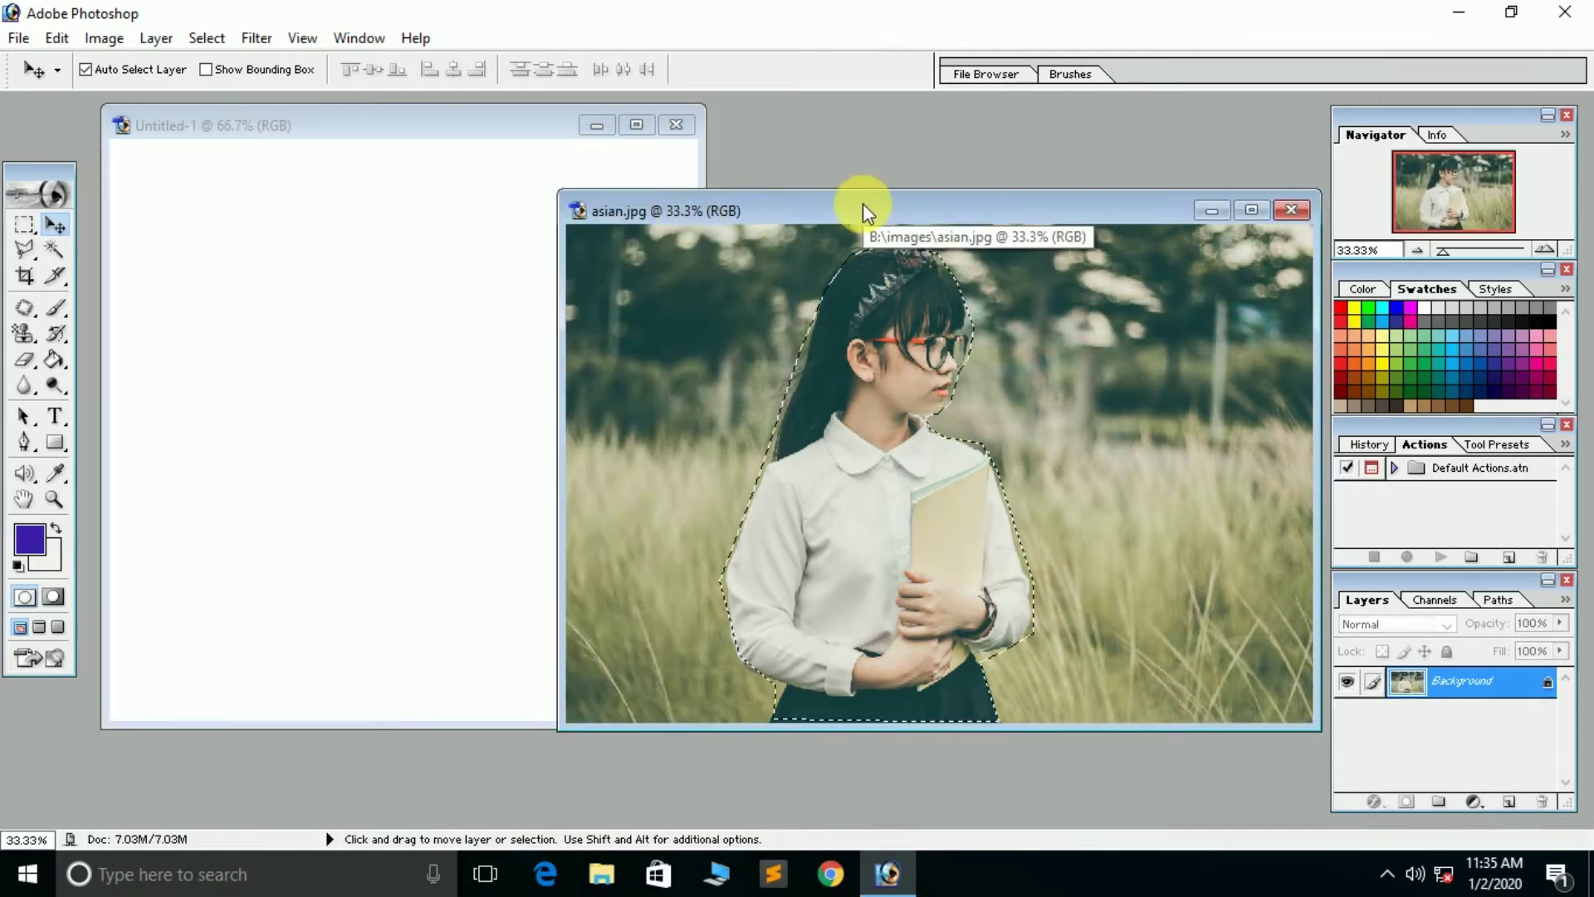
drag(864, 203, 584, 163)
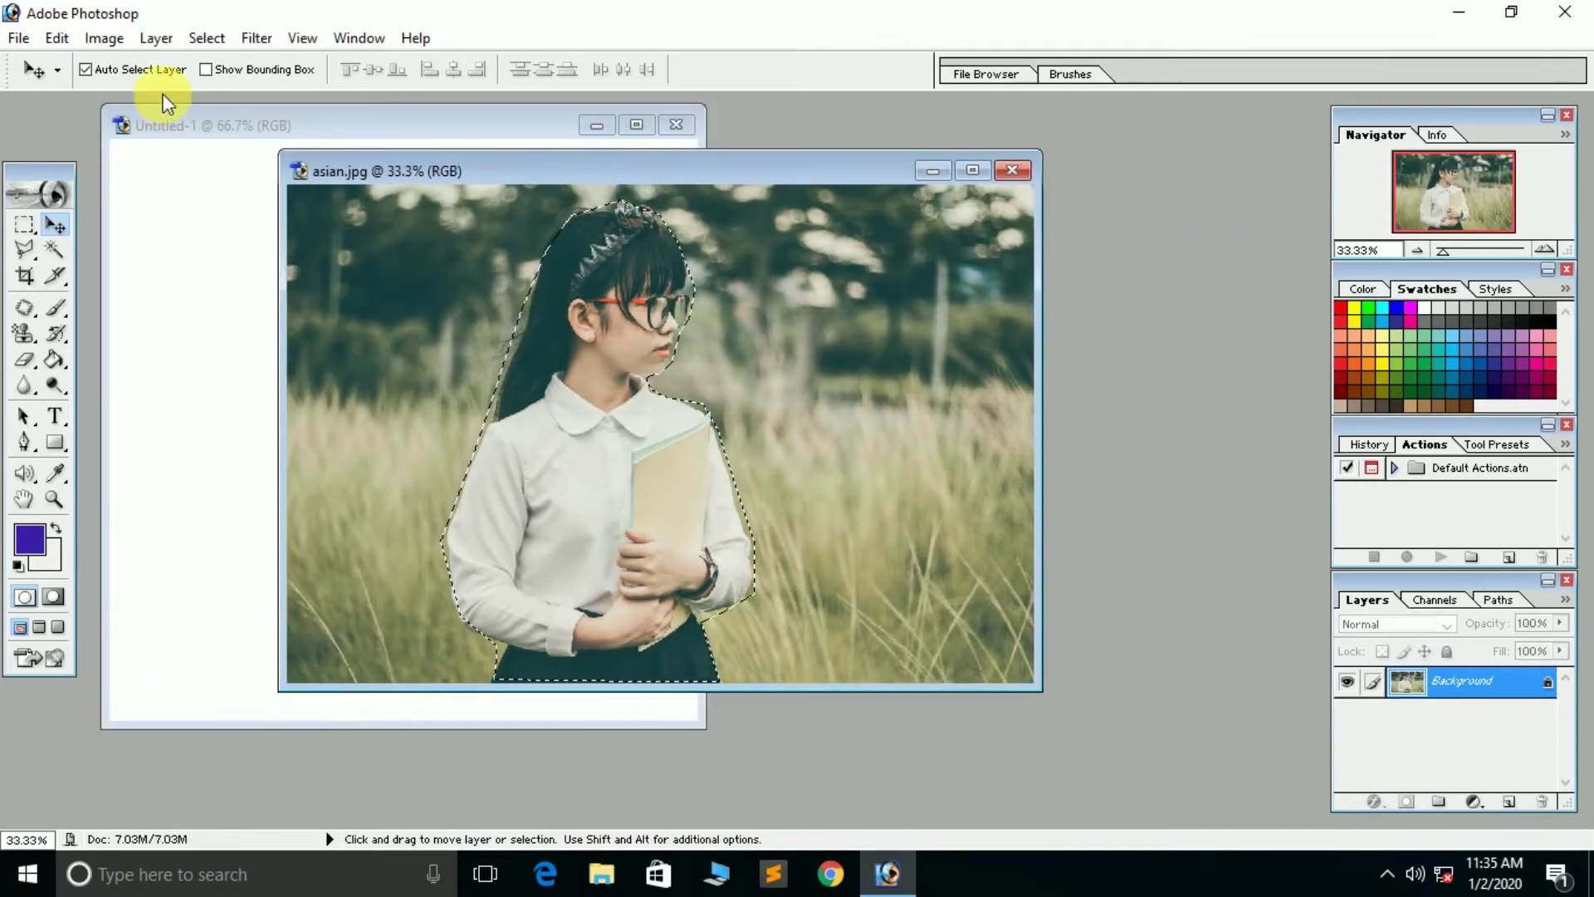
click(22, 250)
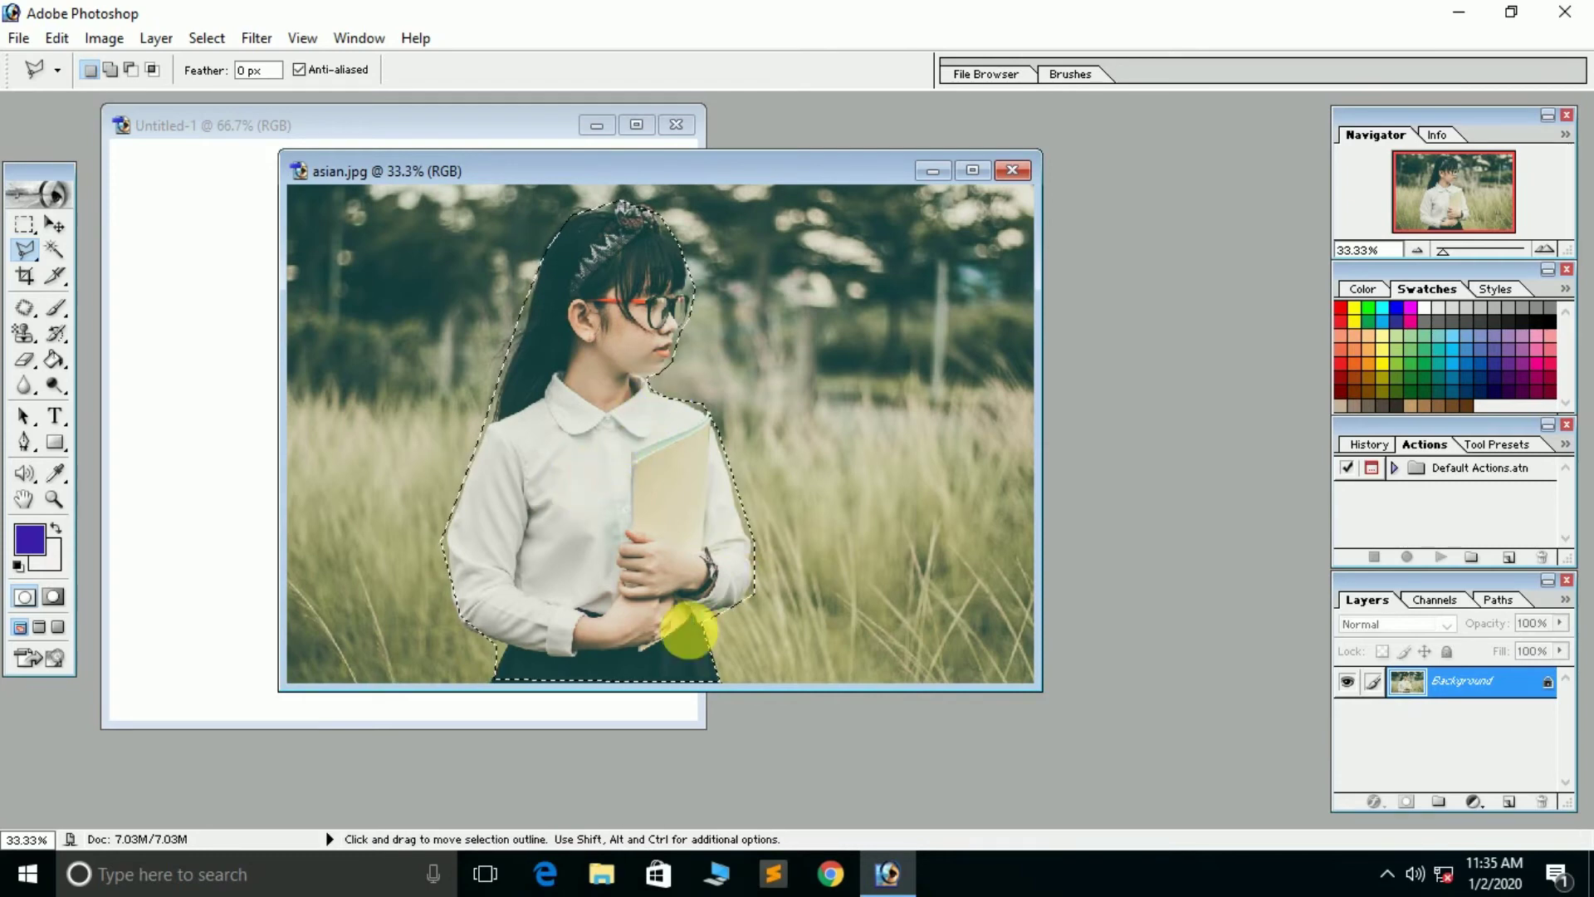
- In Add mode, add a straight-edged grass patch right of the girl to the selection
click(109, 70)
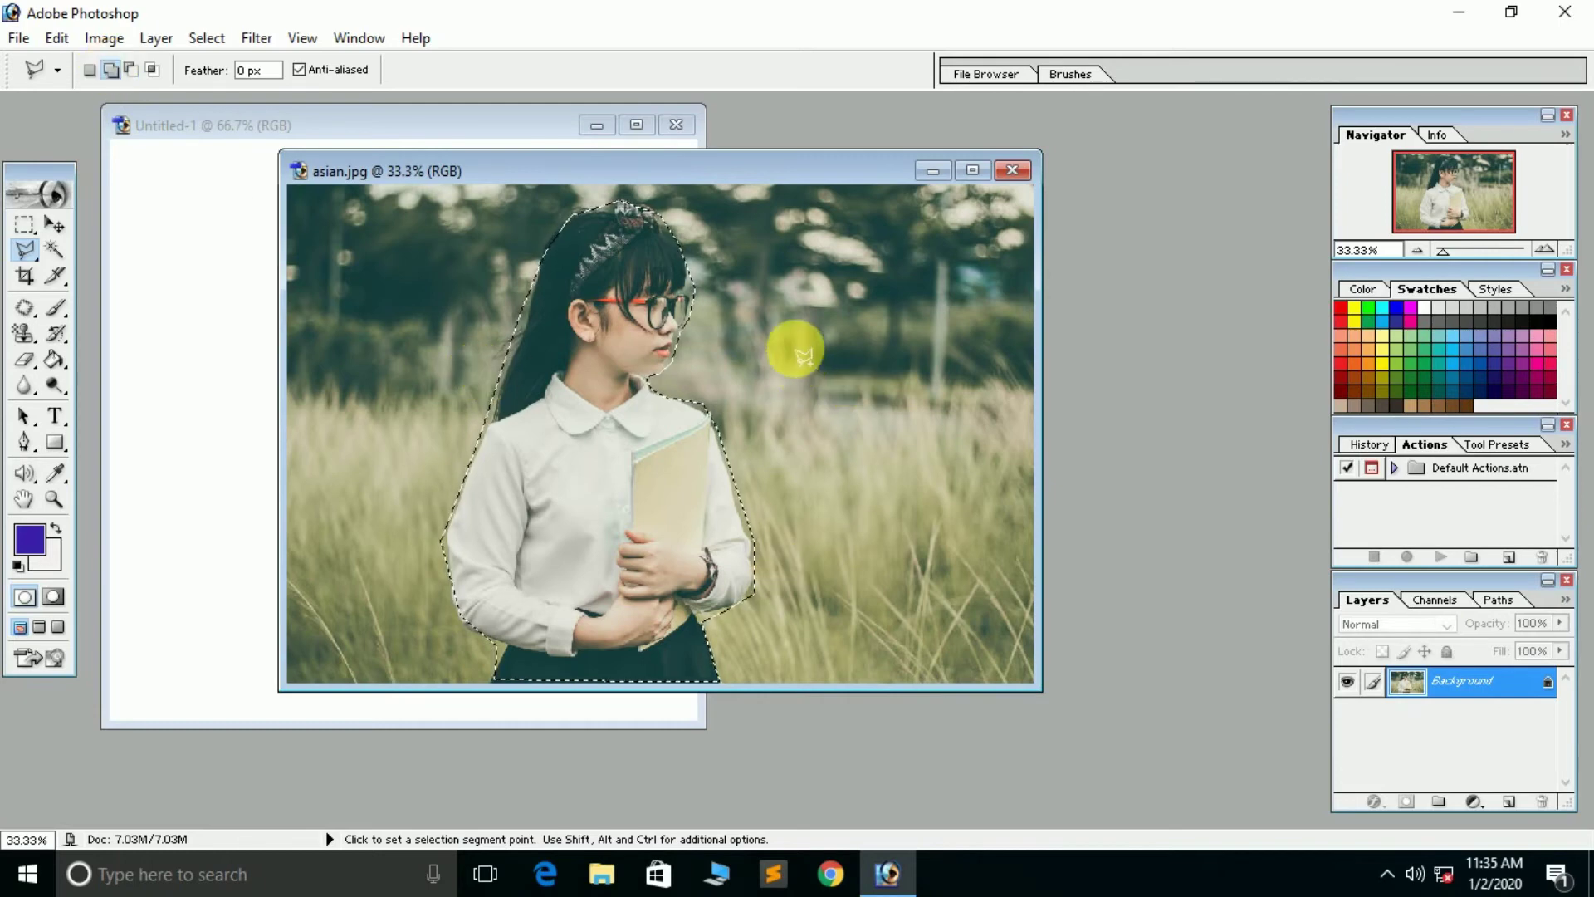
click(903, 634)
click(967, 585)
click(969, 384)
click(870, 336)
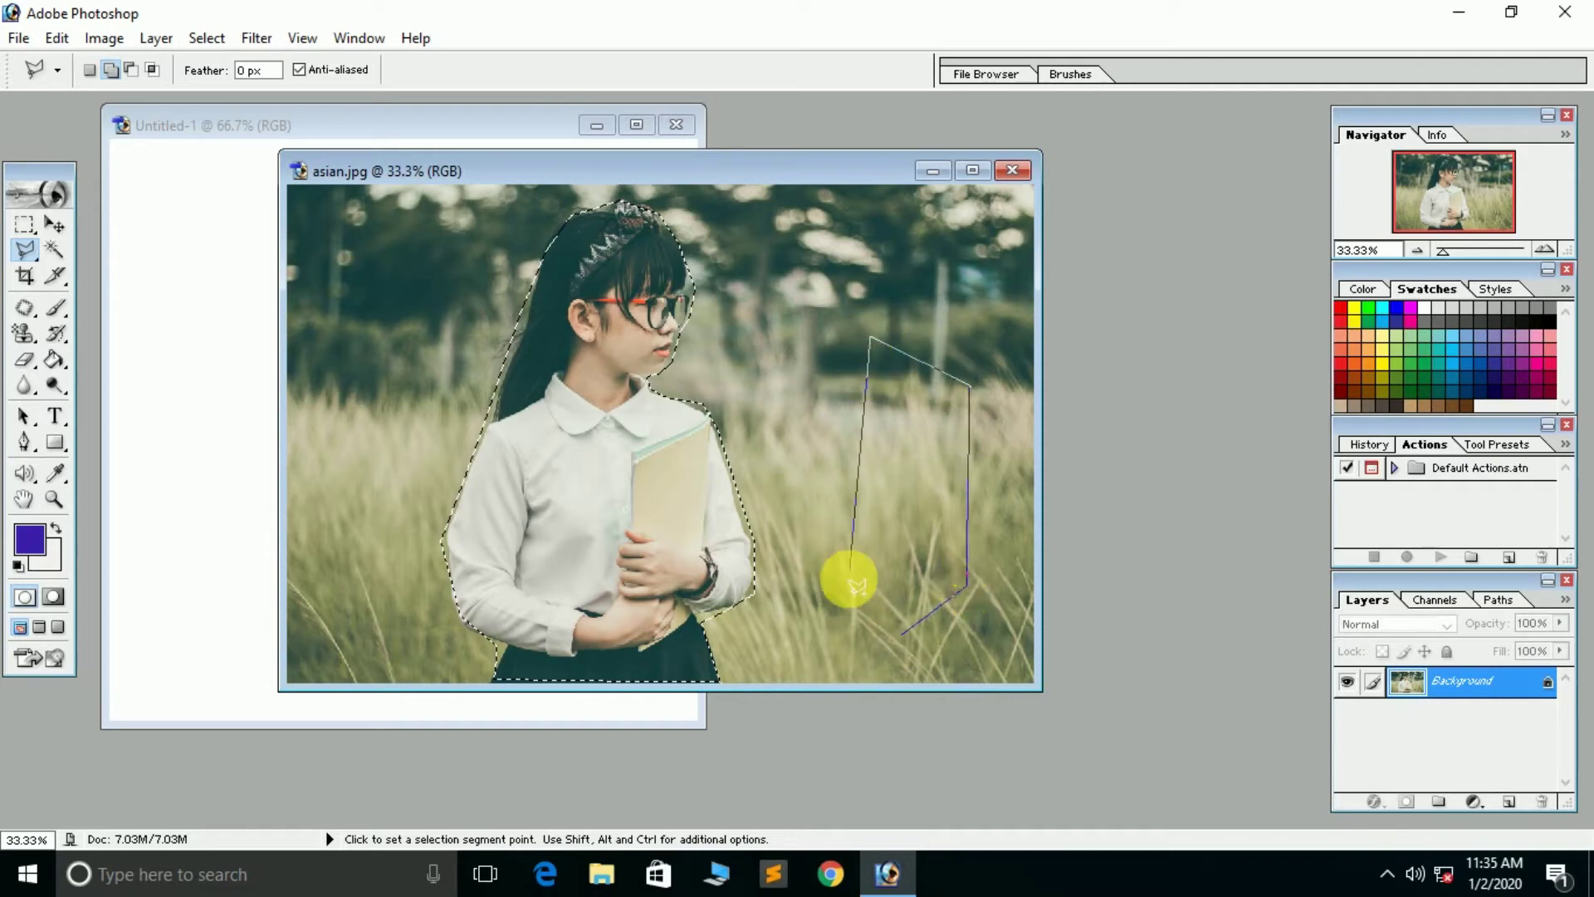
click(850, 580)
click(903, 635)
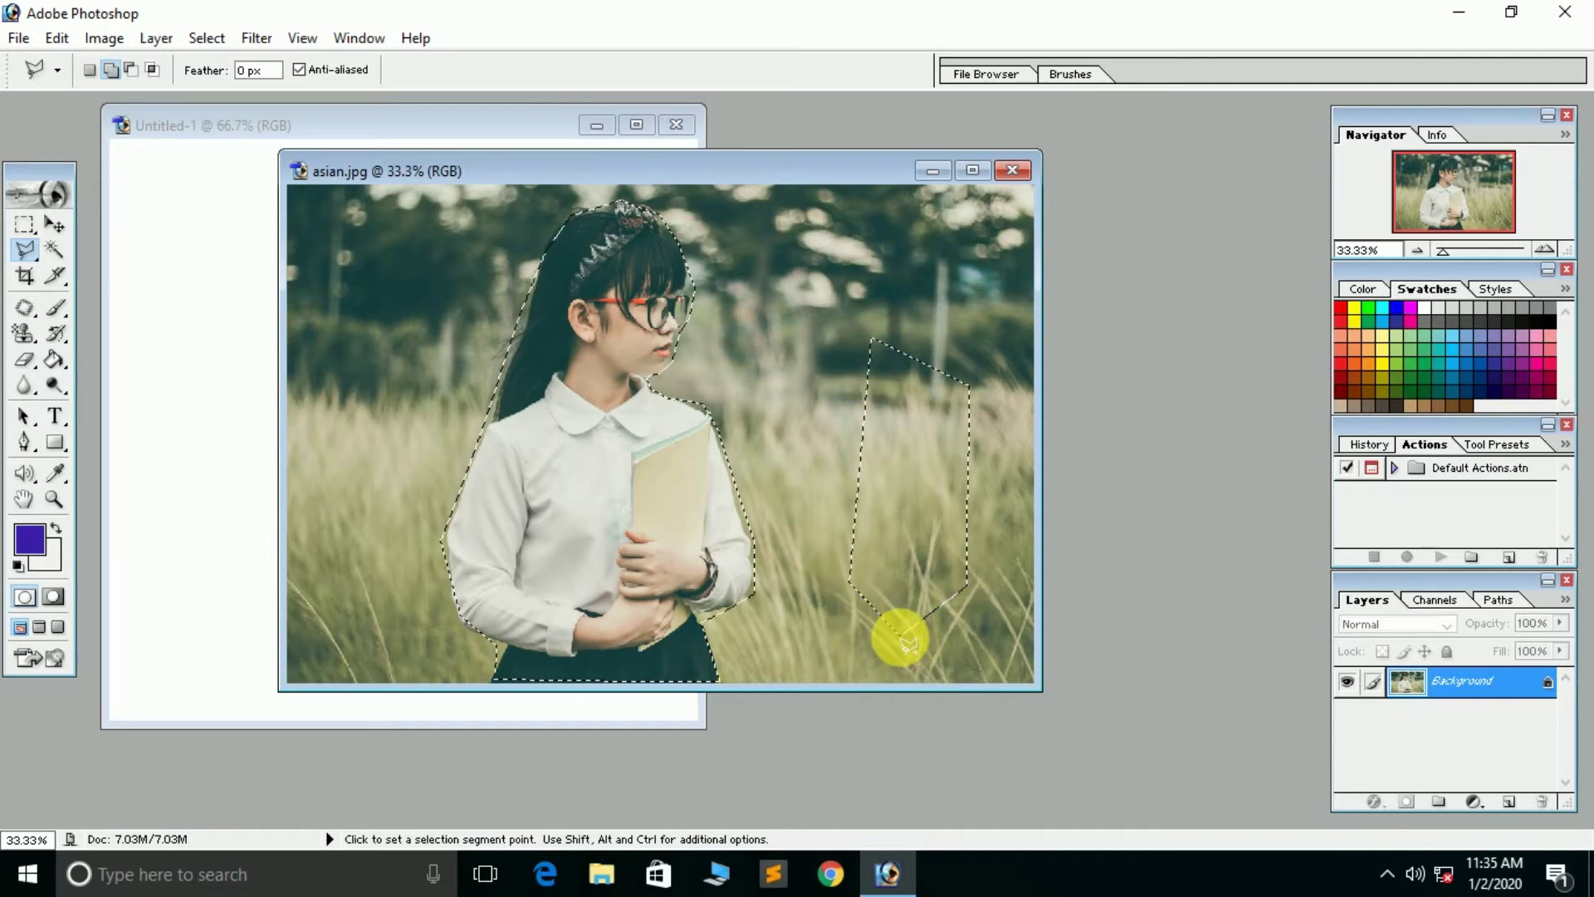
click(899, 635)
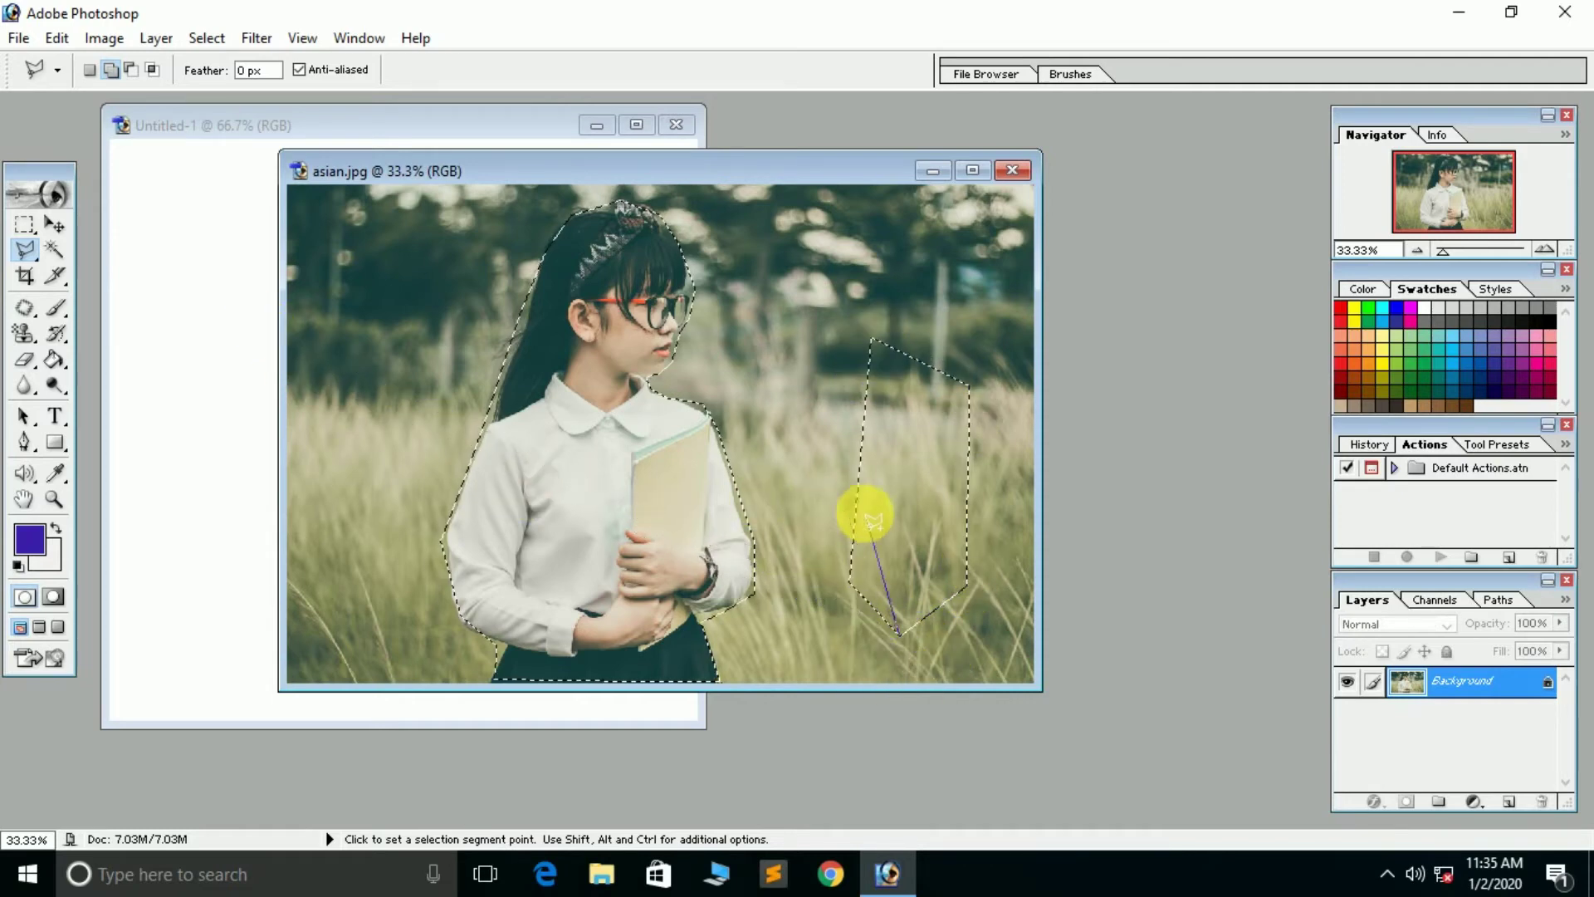
click(902, 508)
click(917, 436)
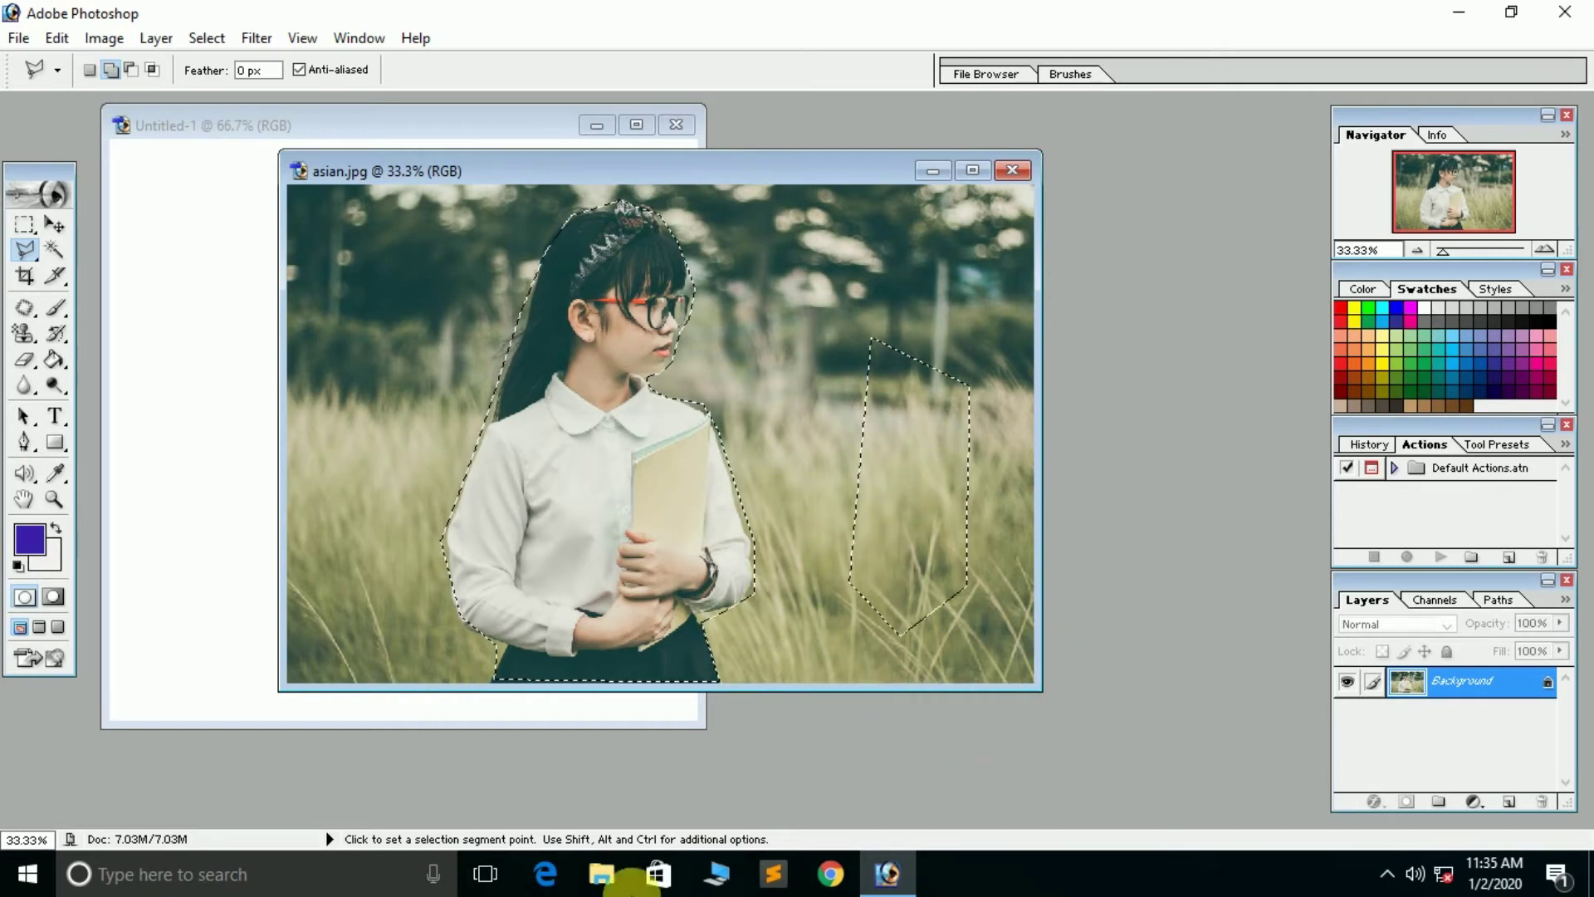
- In Subtract mode, cut a triangular shape out of the grass patch selection
click(131, 69)
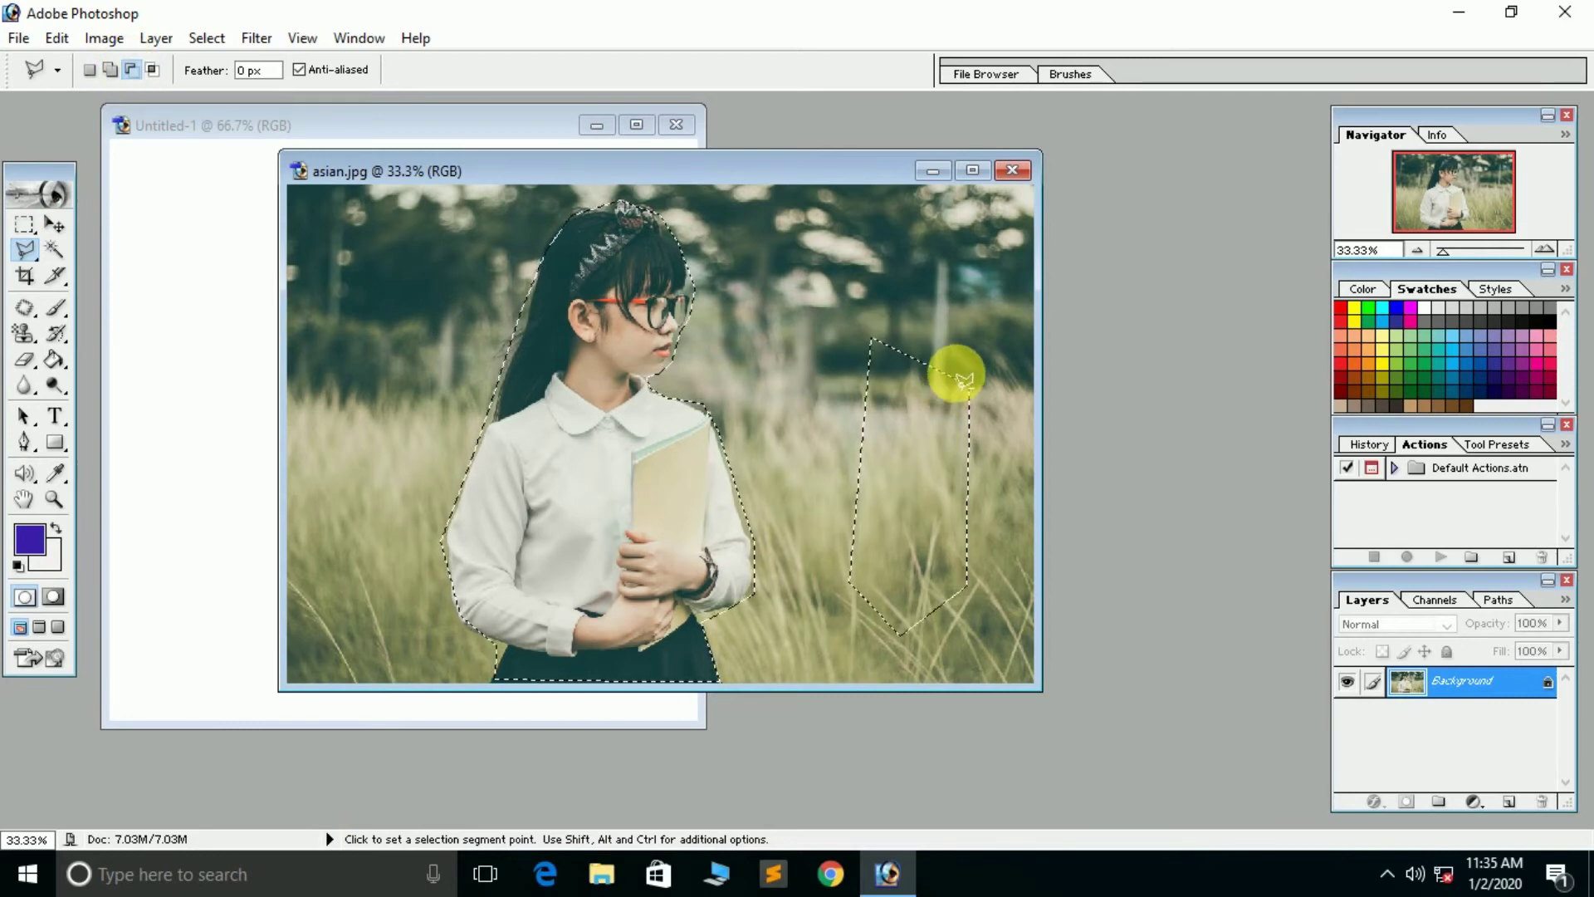
click(917, 660)
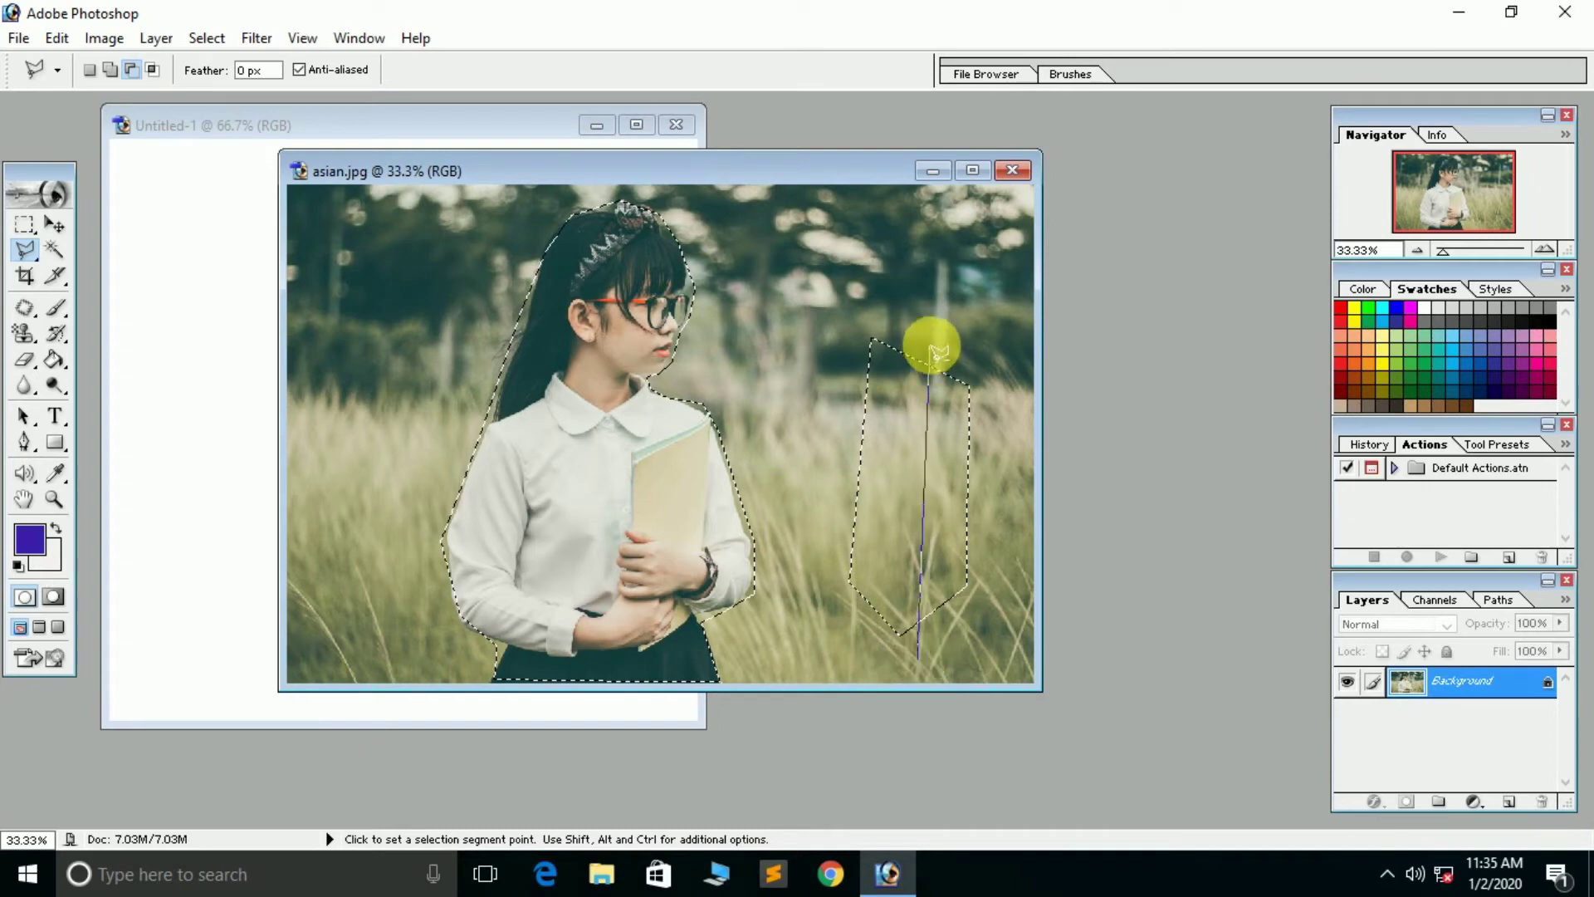
click(944, 343)
click(996, 527)
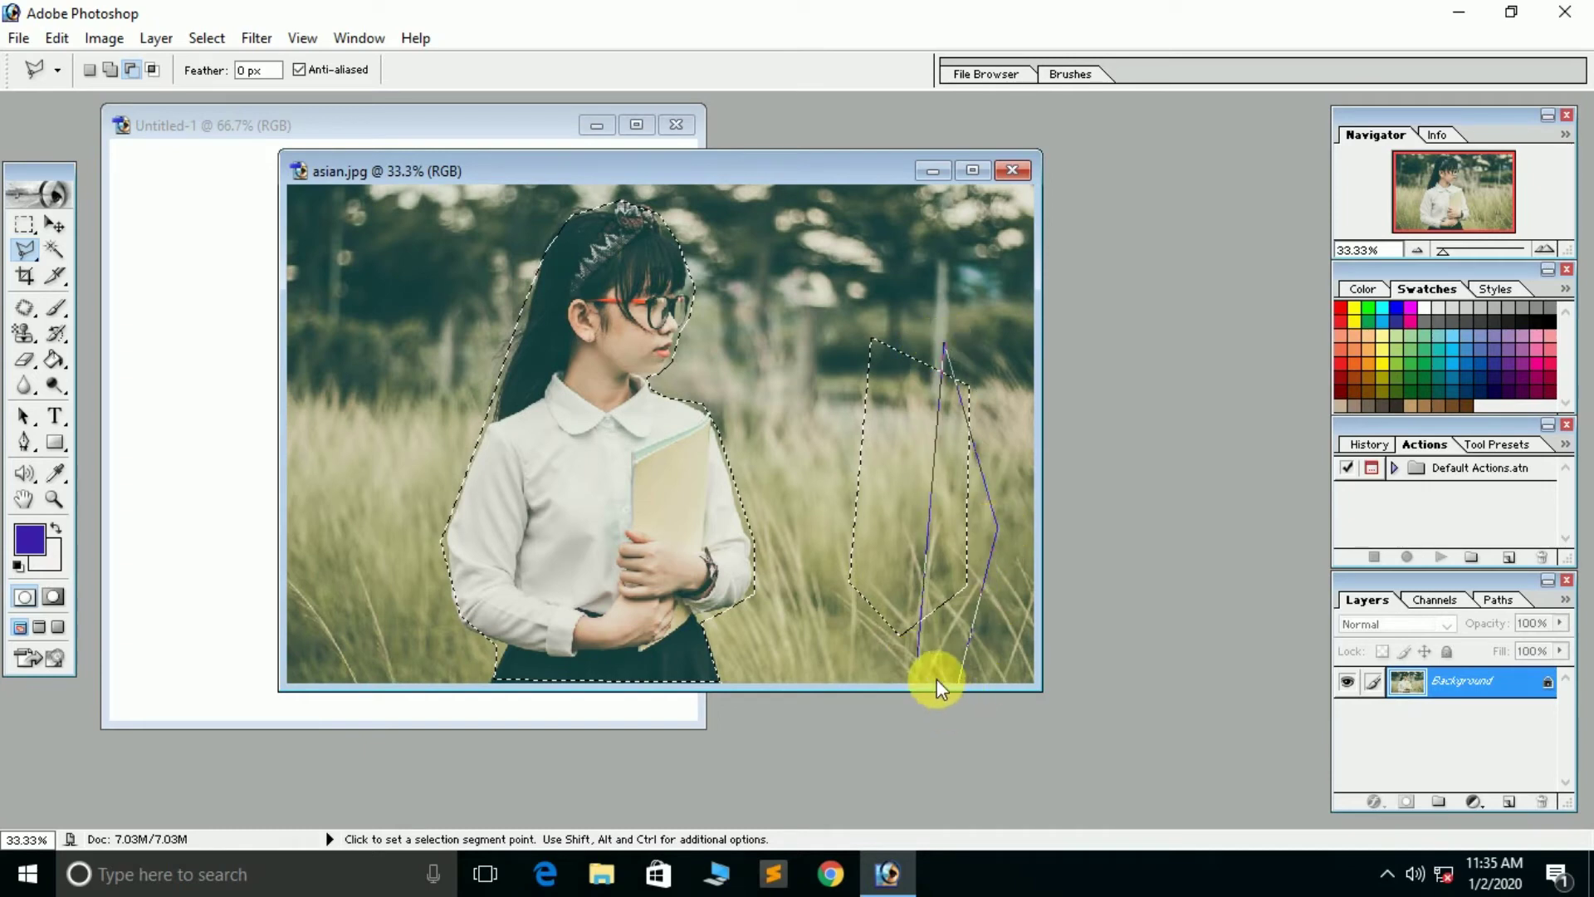
click(916, 660)
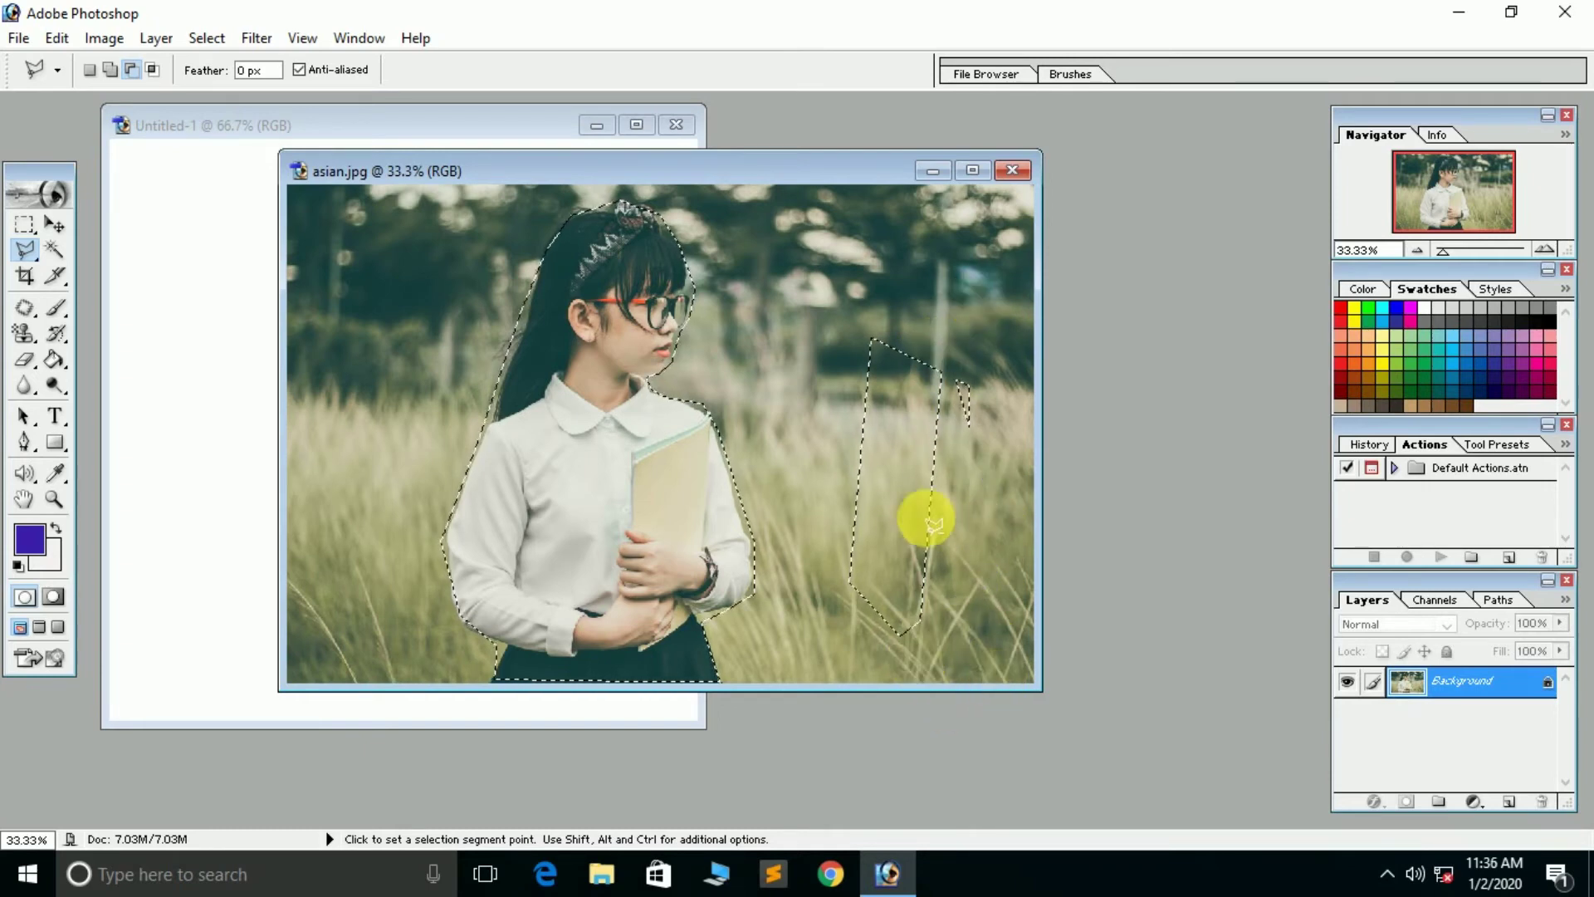
- Cut a thin notch out of the right-hand grass selection
click(834, 452)
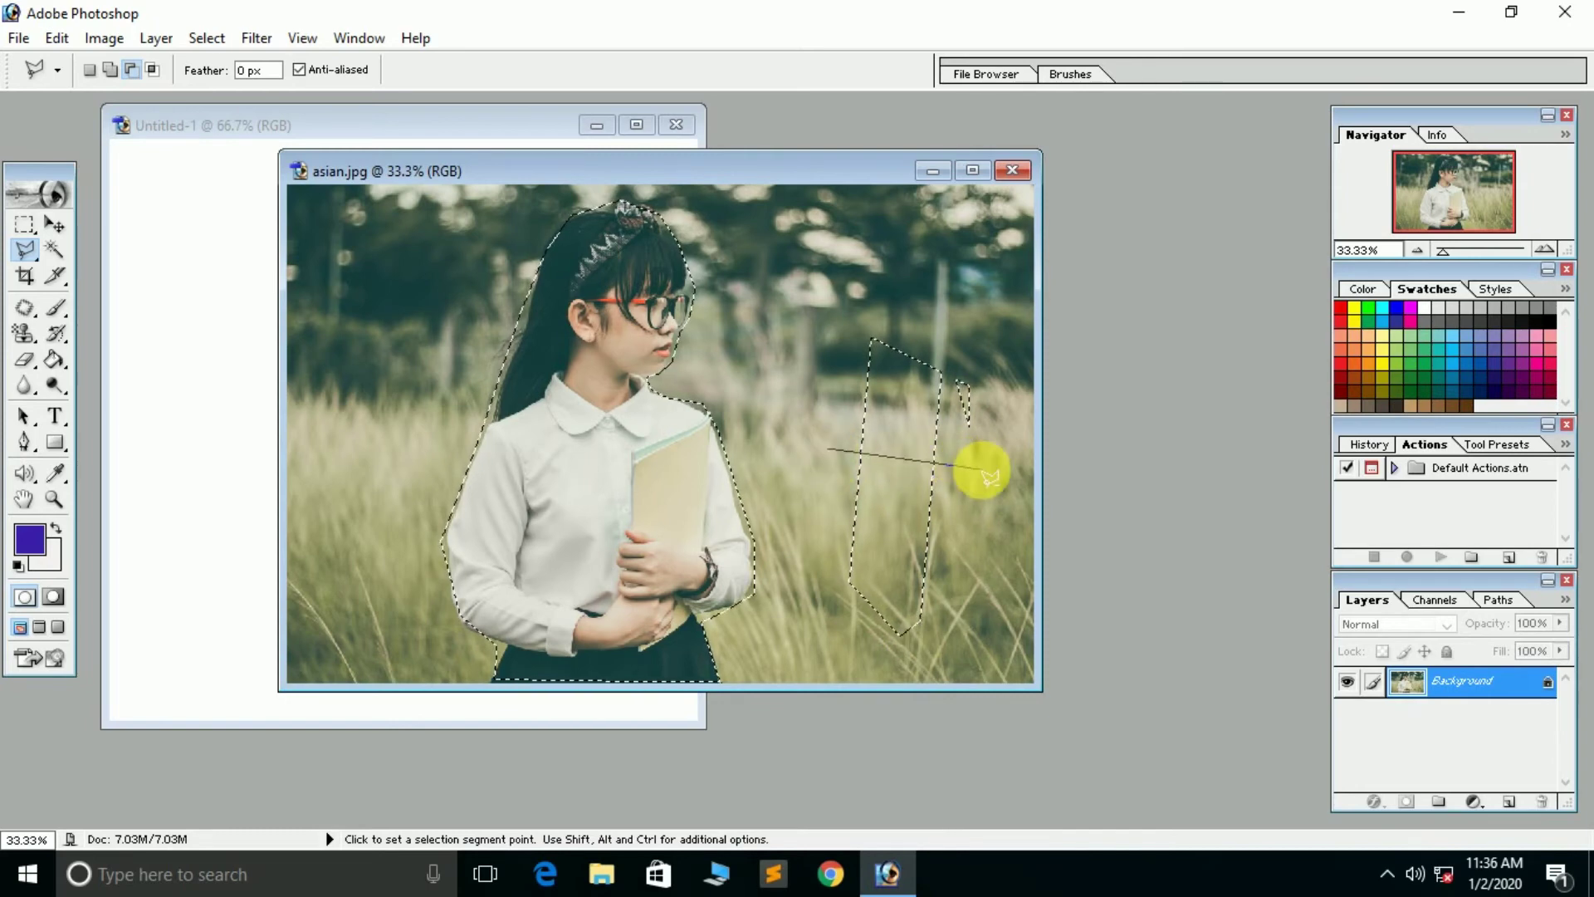
click(978, 462)
click(811, 559)
click(837, 452)
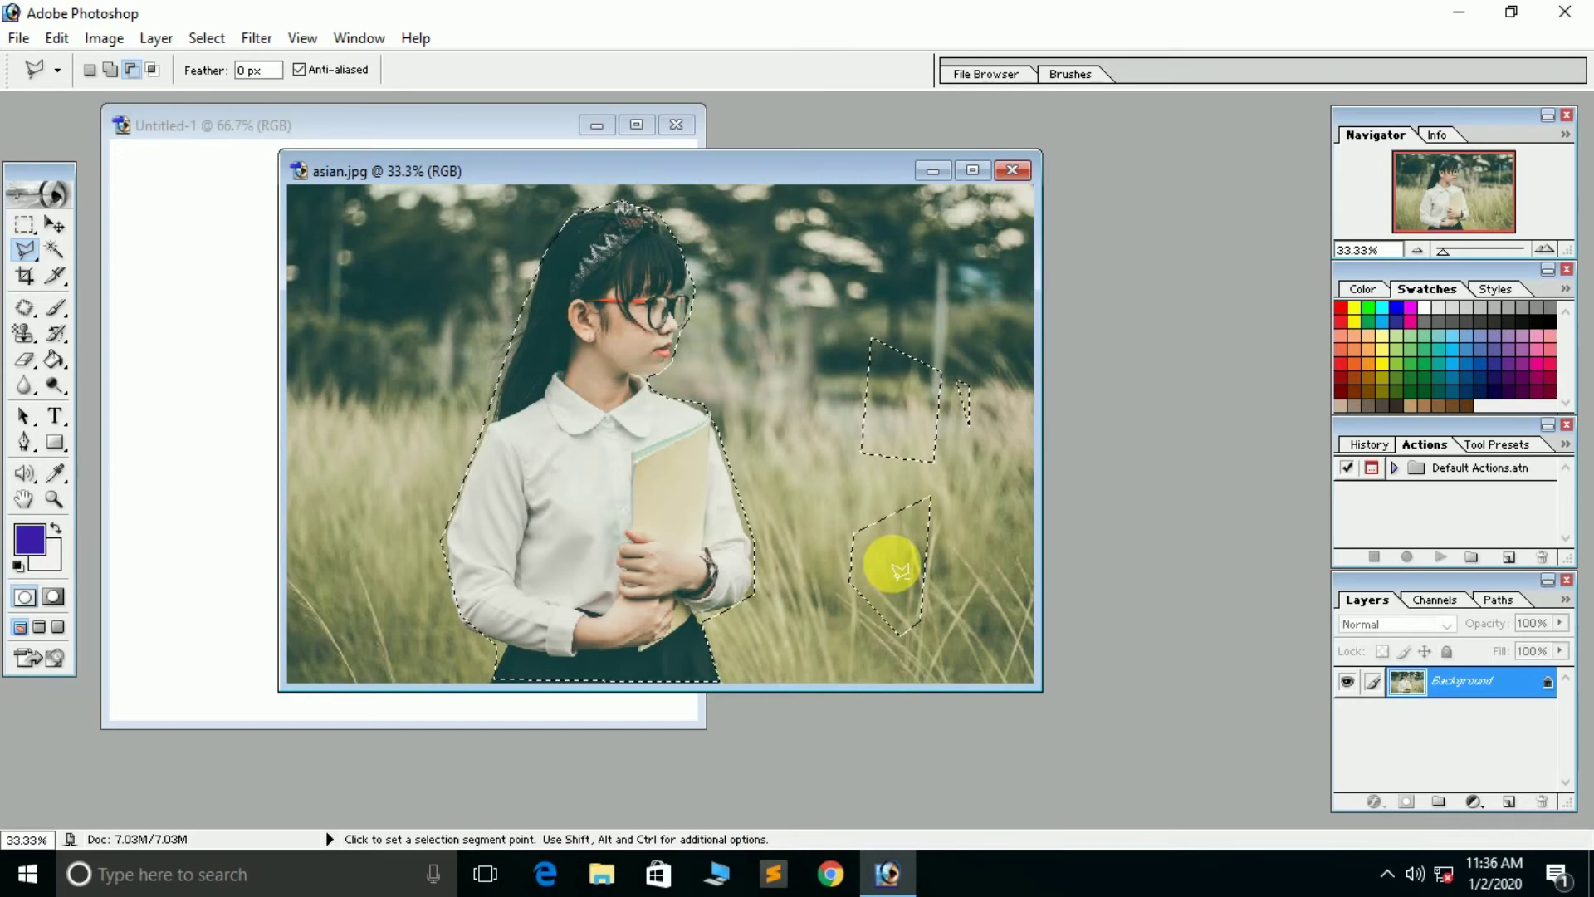
- Intersect the selection with a polygon around the grass, leaving two small patches selected
click(158, 71)
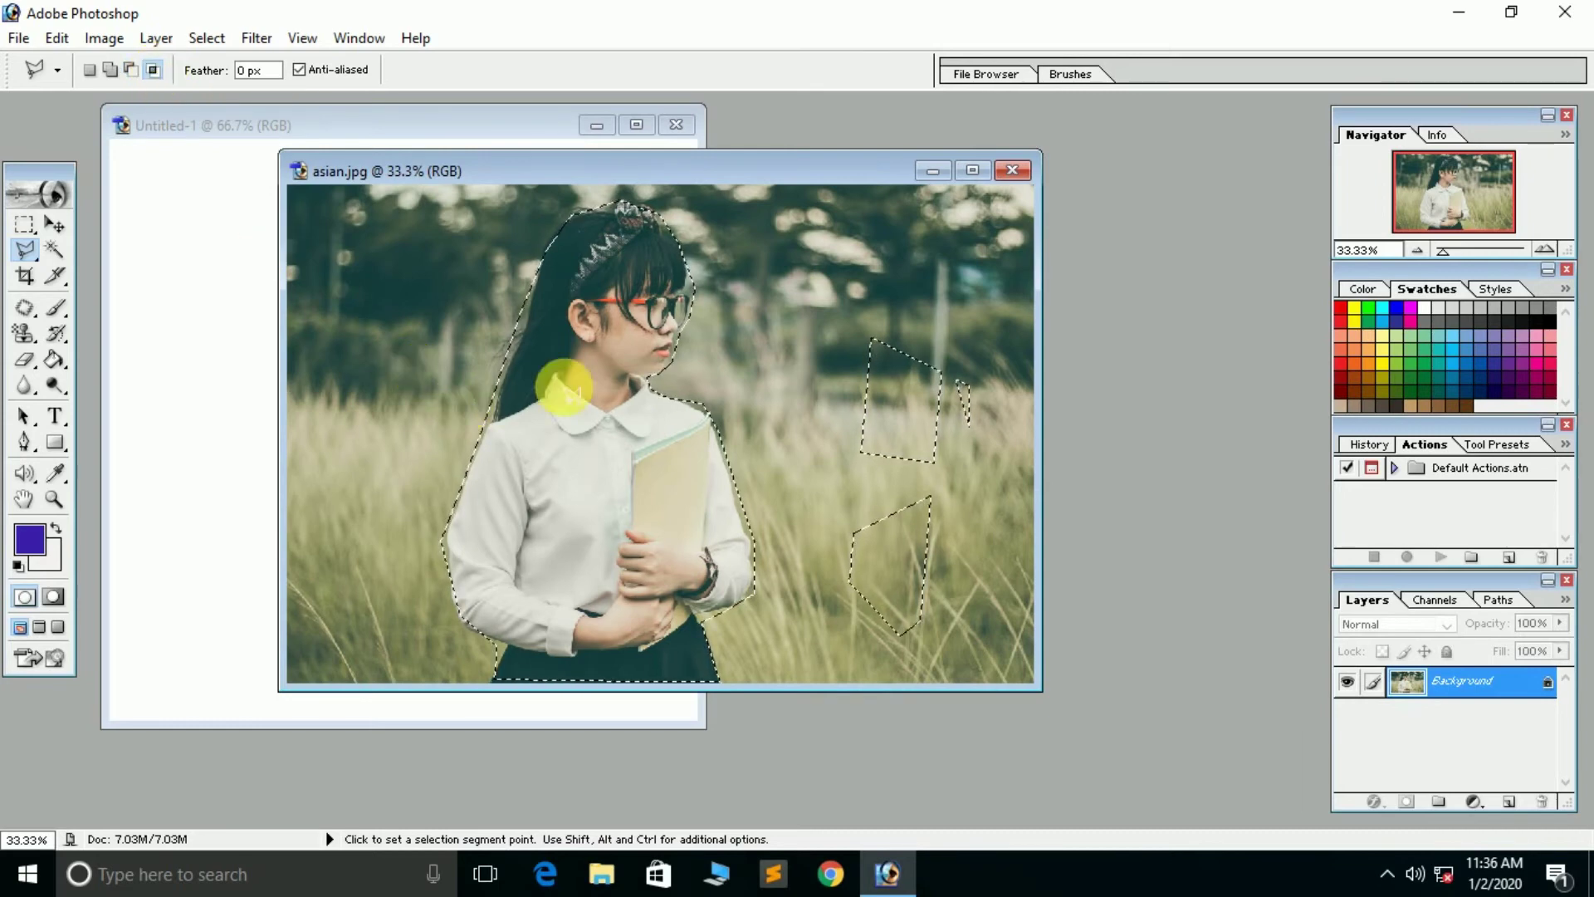
click(924, 574)
click(928, 445)
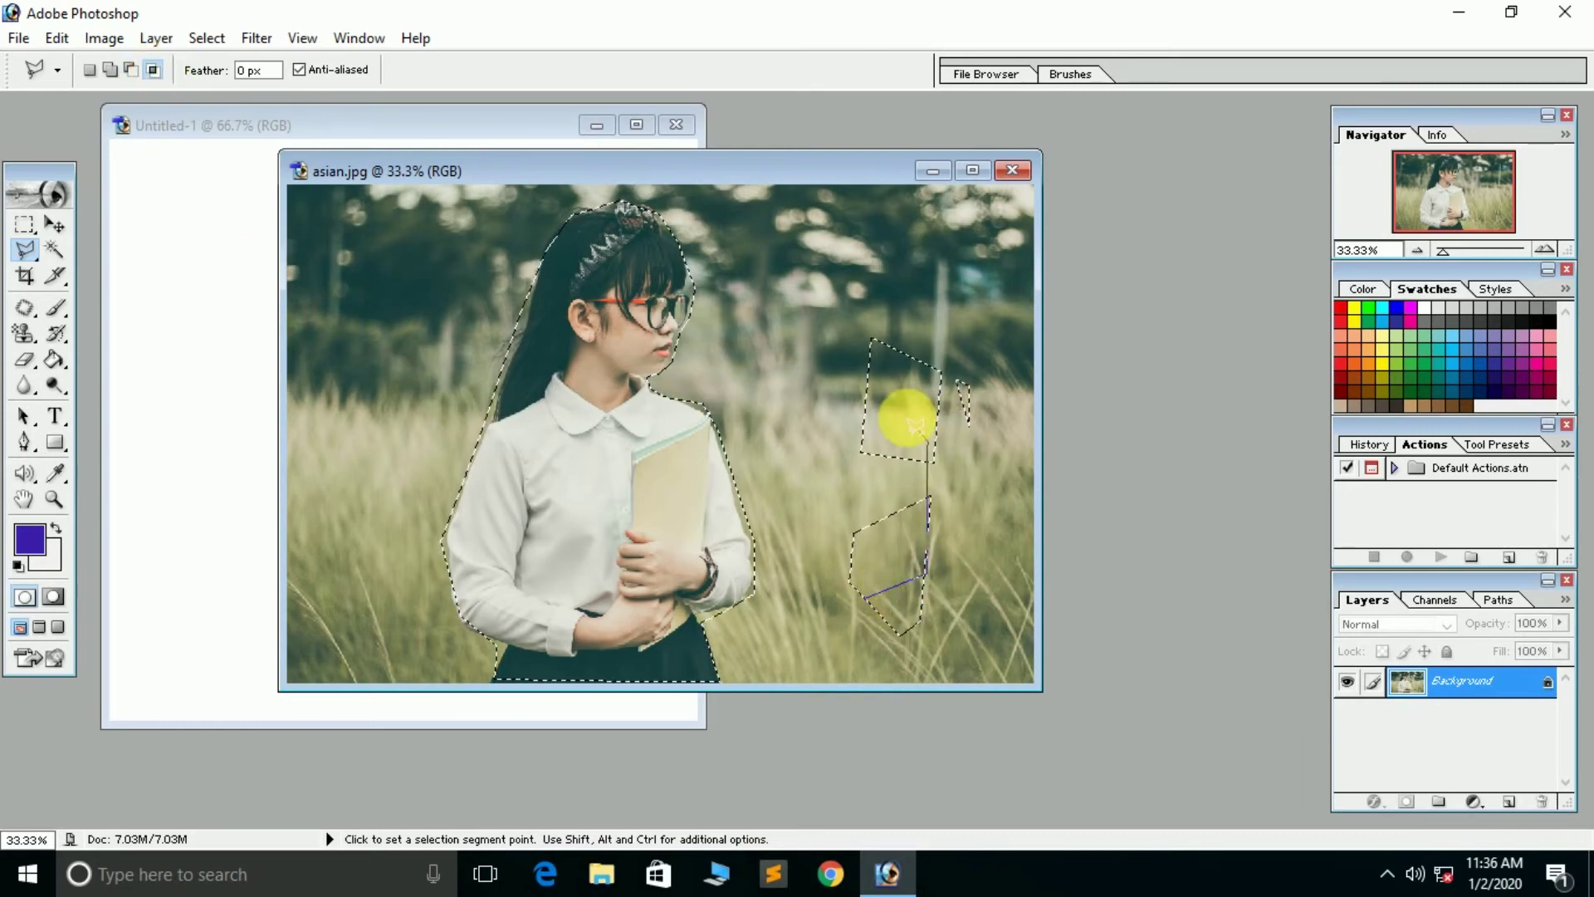
click(874, 384)
click(796, 511)
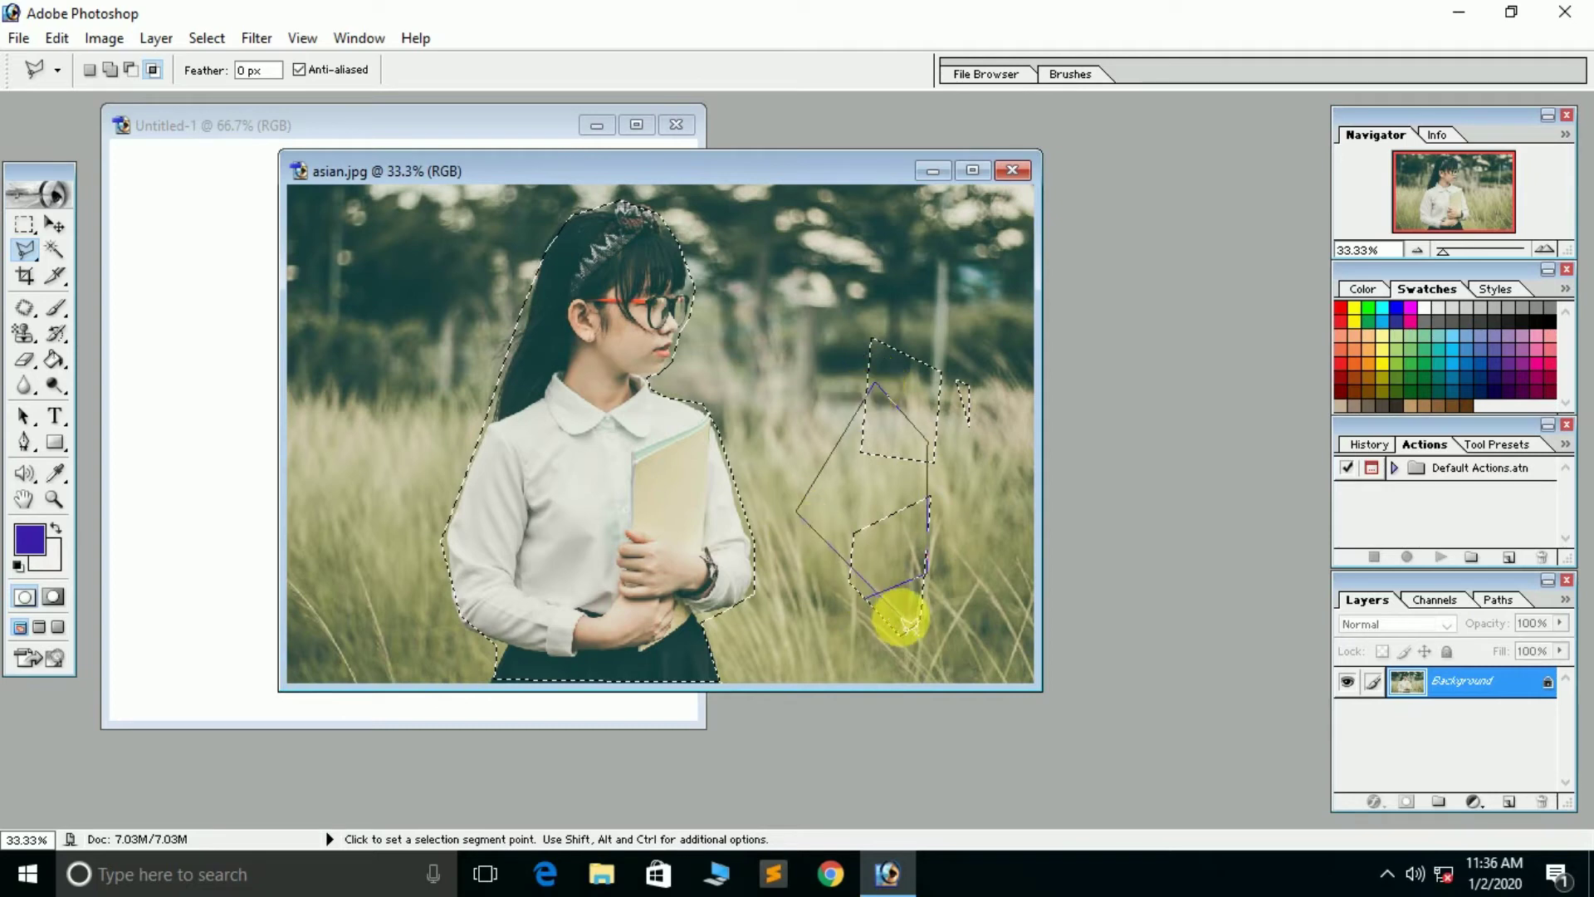
click(868, 602)
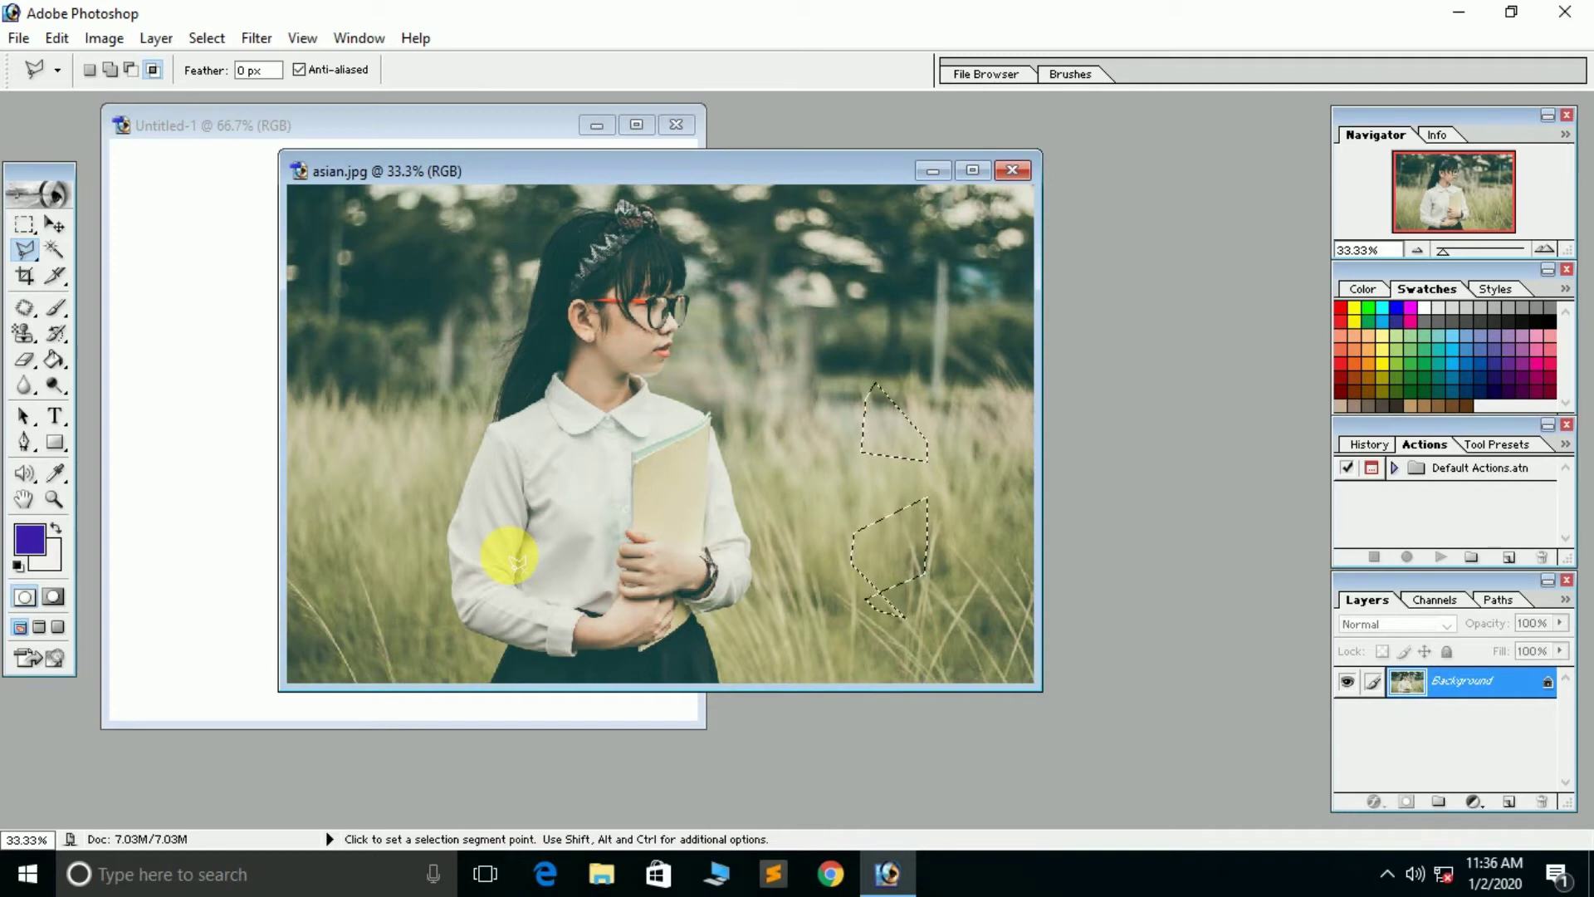
click(23, 251)
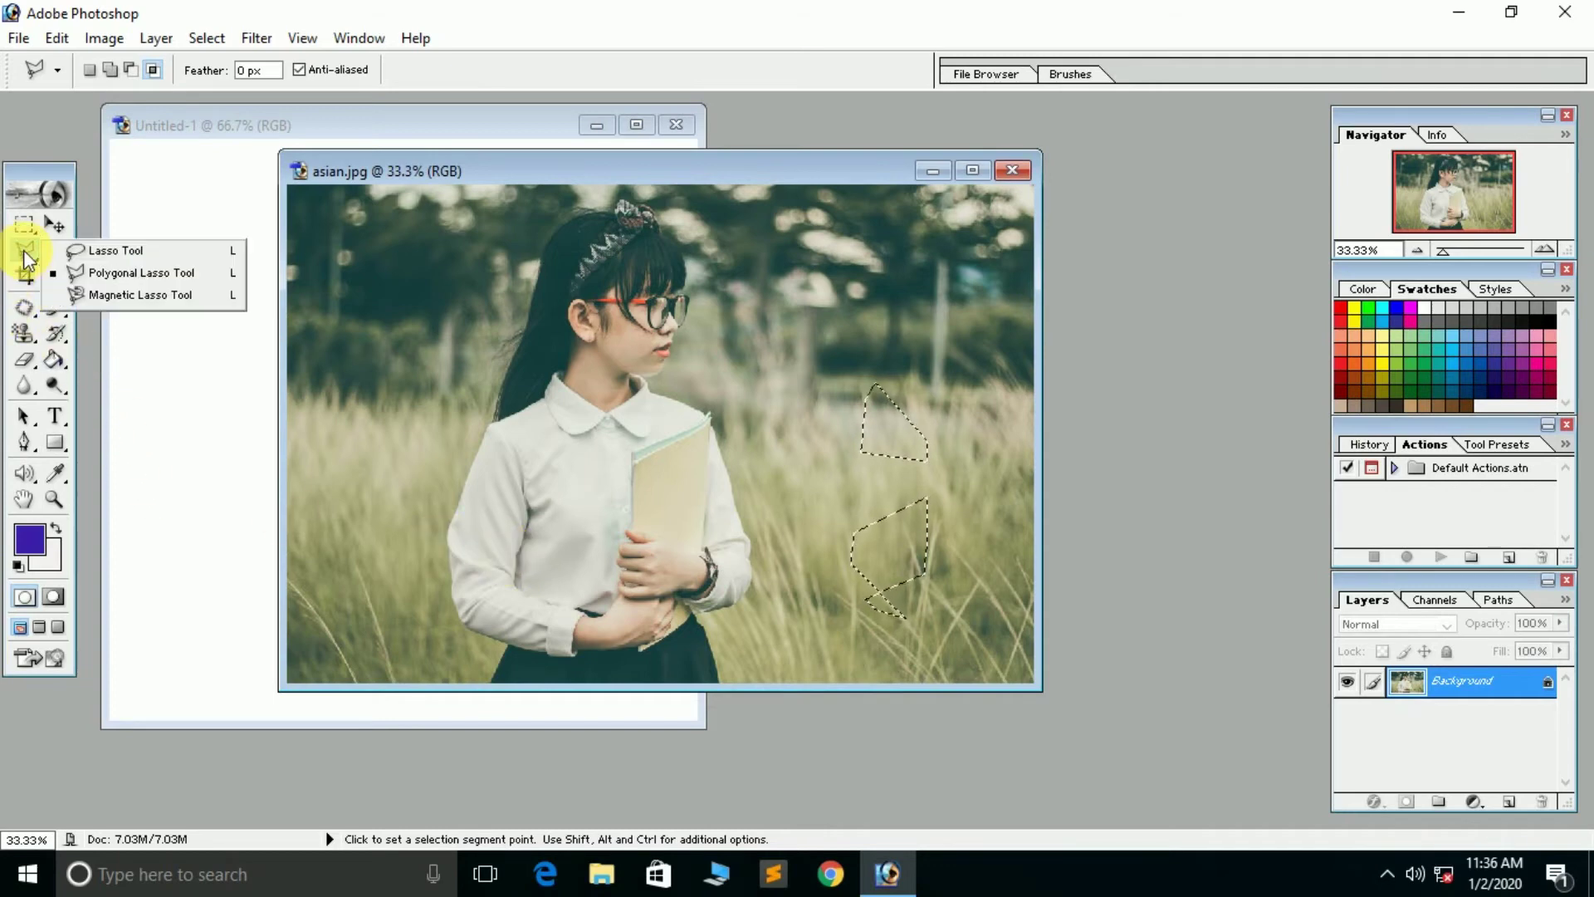
- With the Magnetic Lasso, trace and close a loop around the girl, then deselect it
click(93, 294)
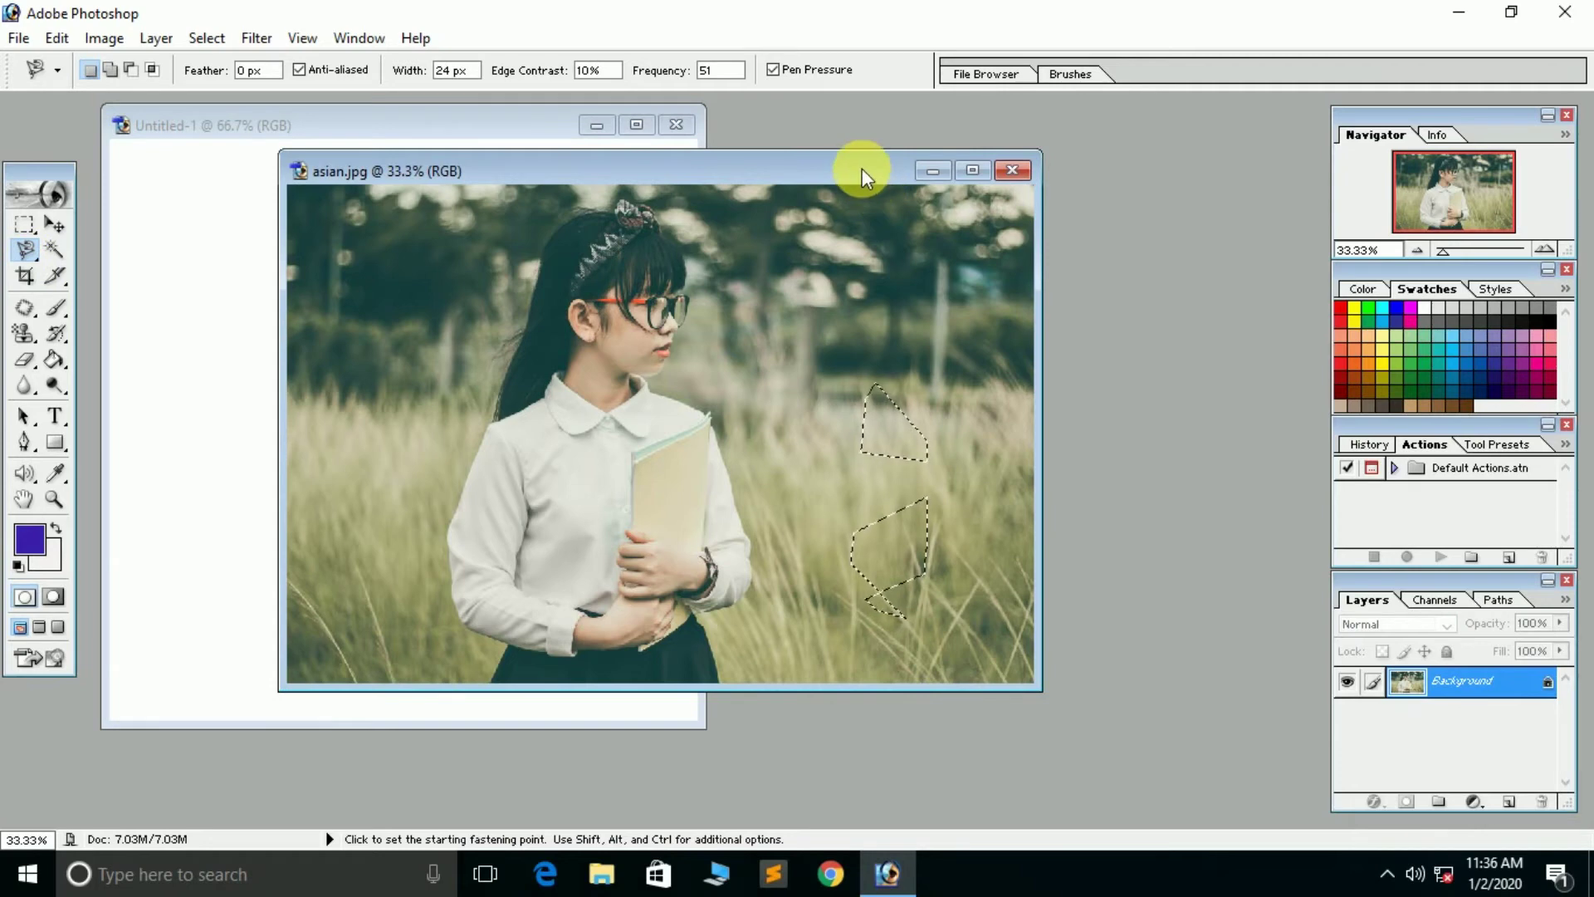
drag(862, 167, 926, 168)
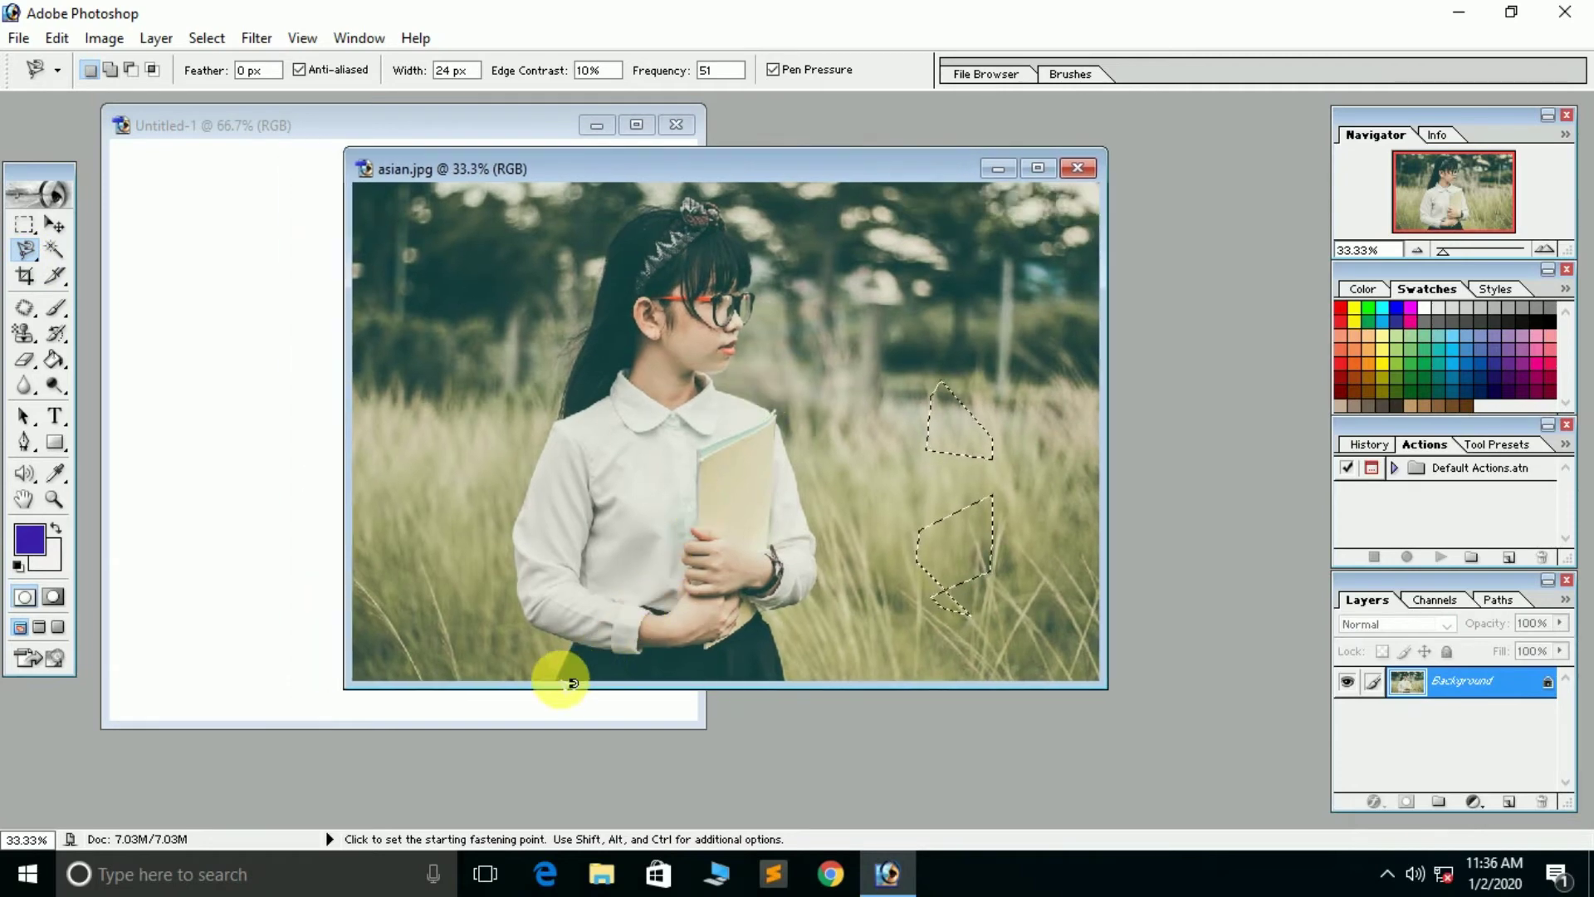
click(571, 682)
mouse_move(572, 682)
mouse_down()
mouse_move(563, 662)
mouse_move(583, 641)
mouse_move(527, 633)
mouse_move(513, 595)
mouse_move(520, 495)
mouse_move(576, 415)
mouse_move(570, 366)
mouse_move(609, 260)
mouse_move(654, 210)
mouse_move(729, 203)
mouse_move(765, 248)
mouse_move(768, 316)
mouse_move(758, 370)
mouse_move(730, 374)
mouse_move(722, 399)
mouse_move(798, 432)
mouse_move(822, 594)
mouse_move(812, 619)
mouse_move(782, 626)
mouse_move(793, 684)
mouse_move(573, 695)
mouse_up()
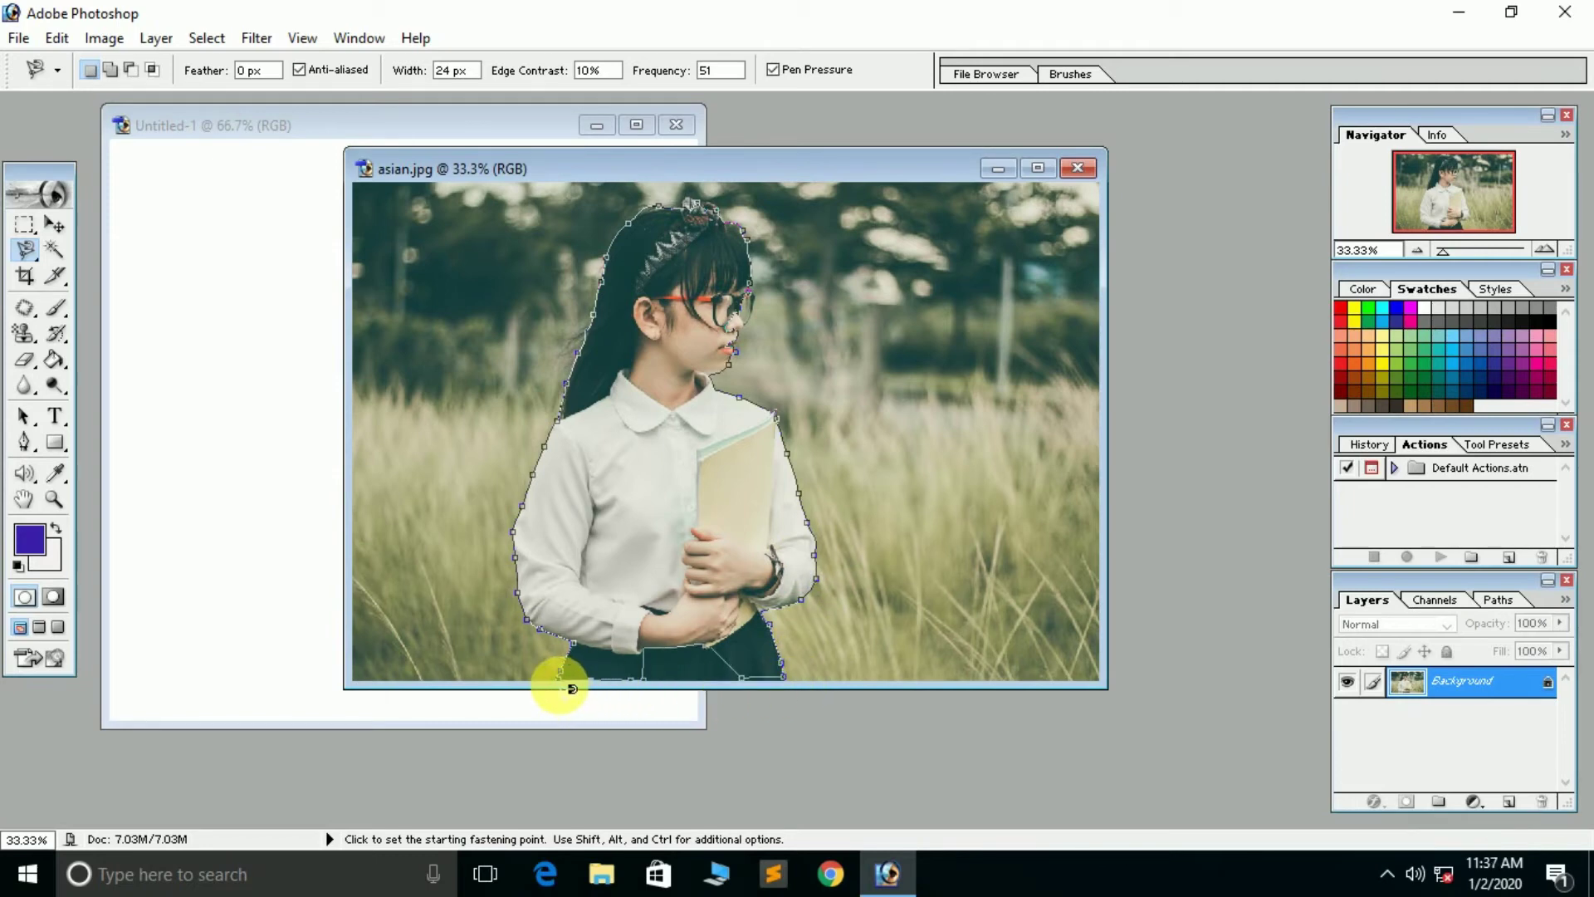
click(572, 682)
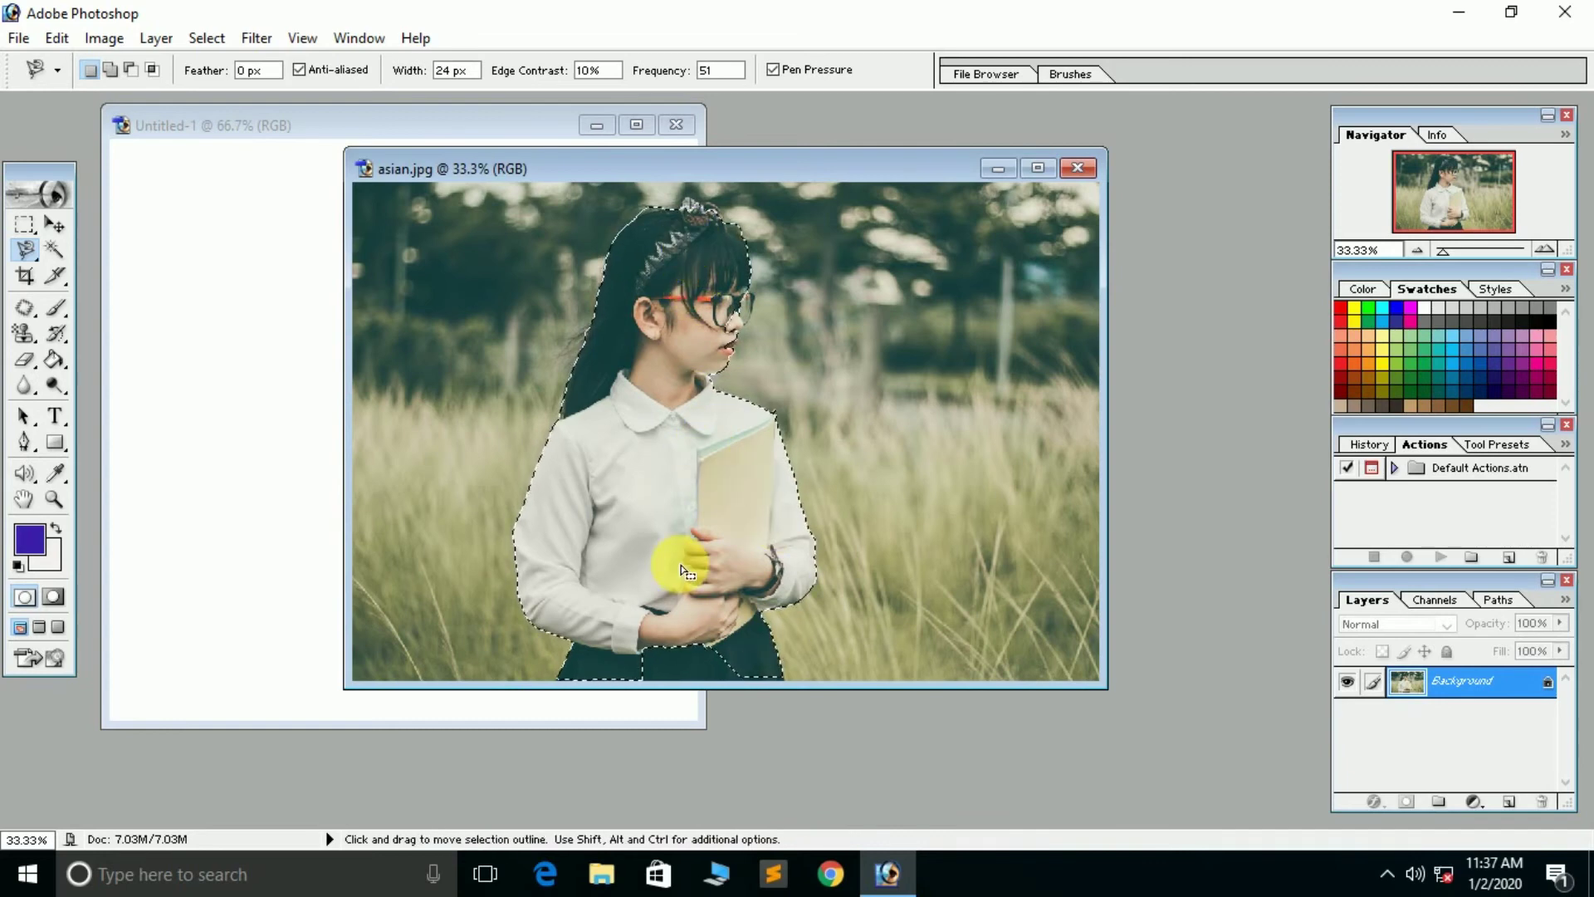
click(770, 448)
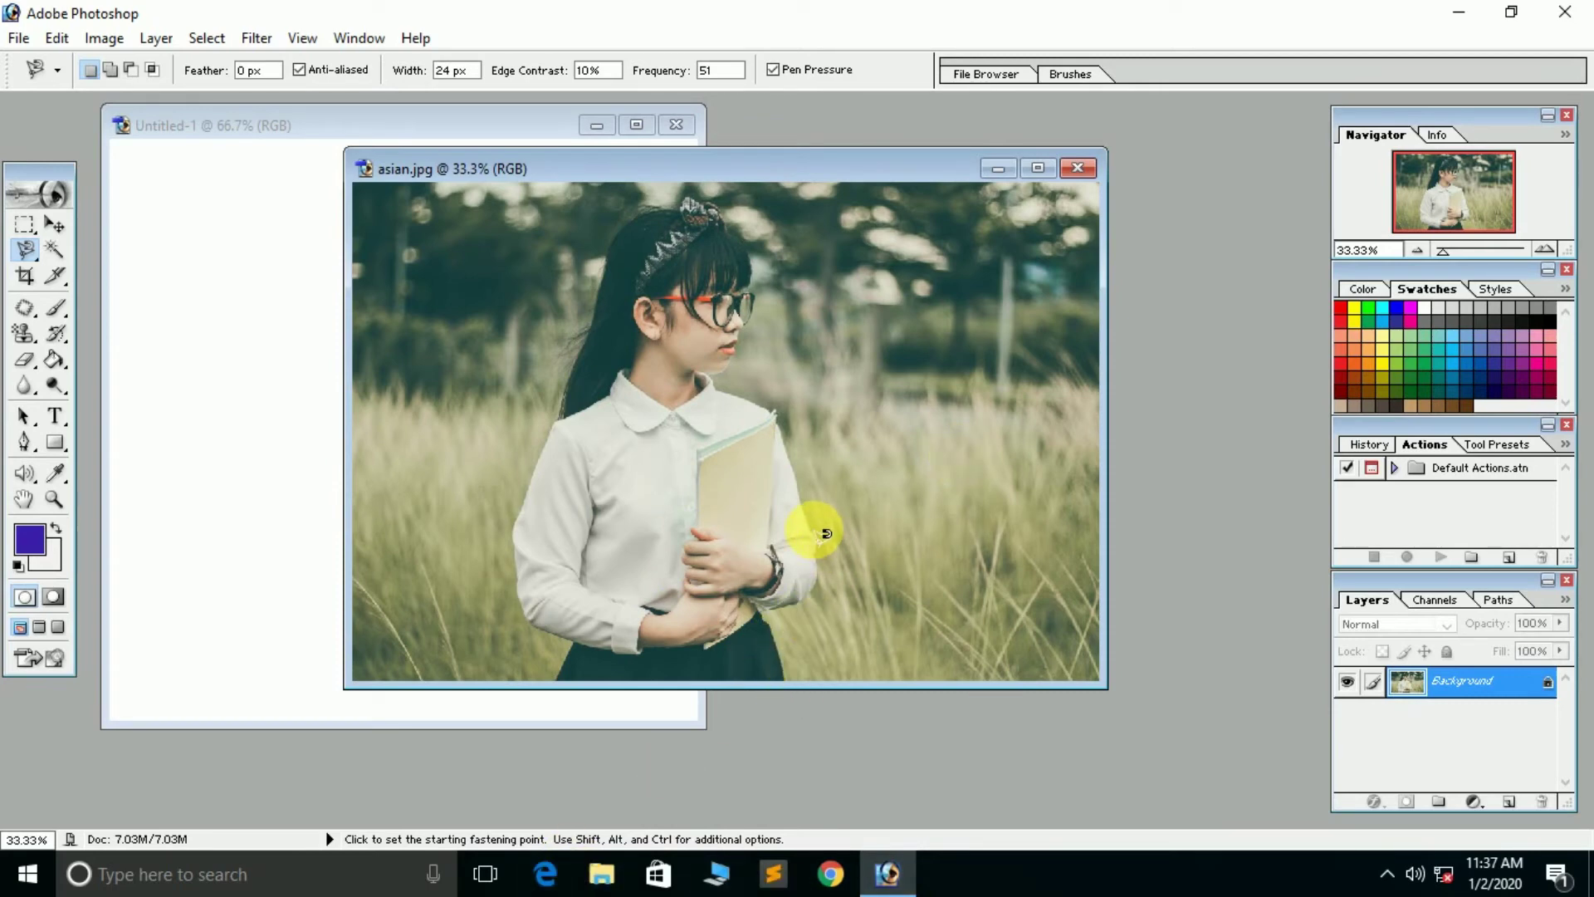
- Magnetic-lasso a closed loop along the girl's arm, then start a new loop in the right-hand grass
click(810, 526)
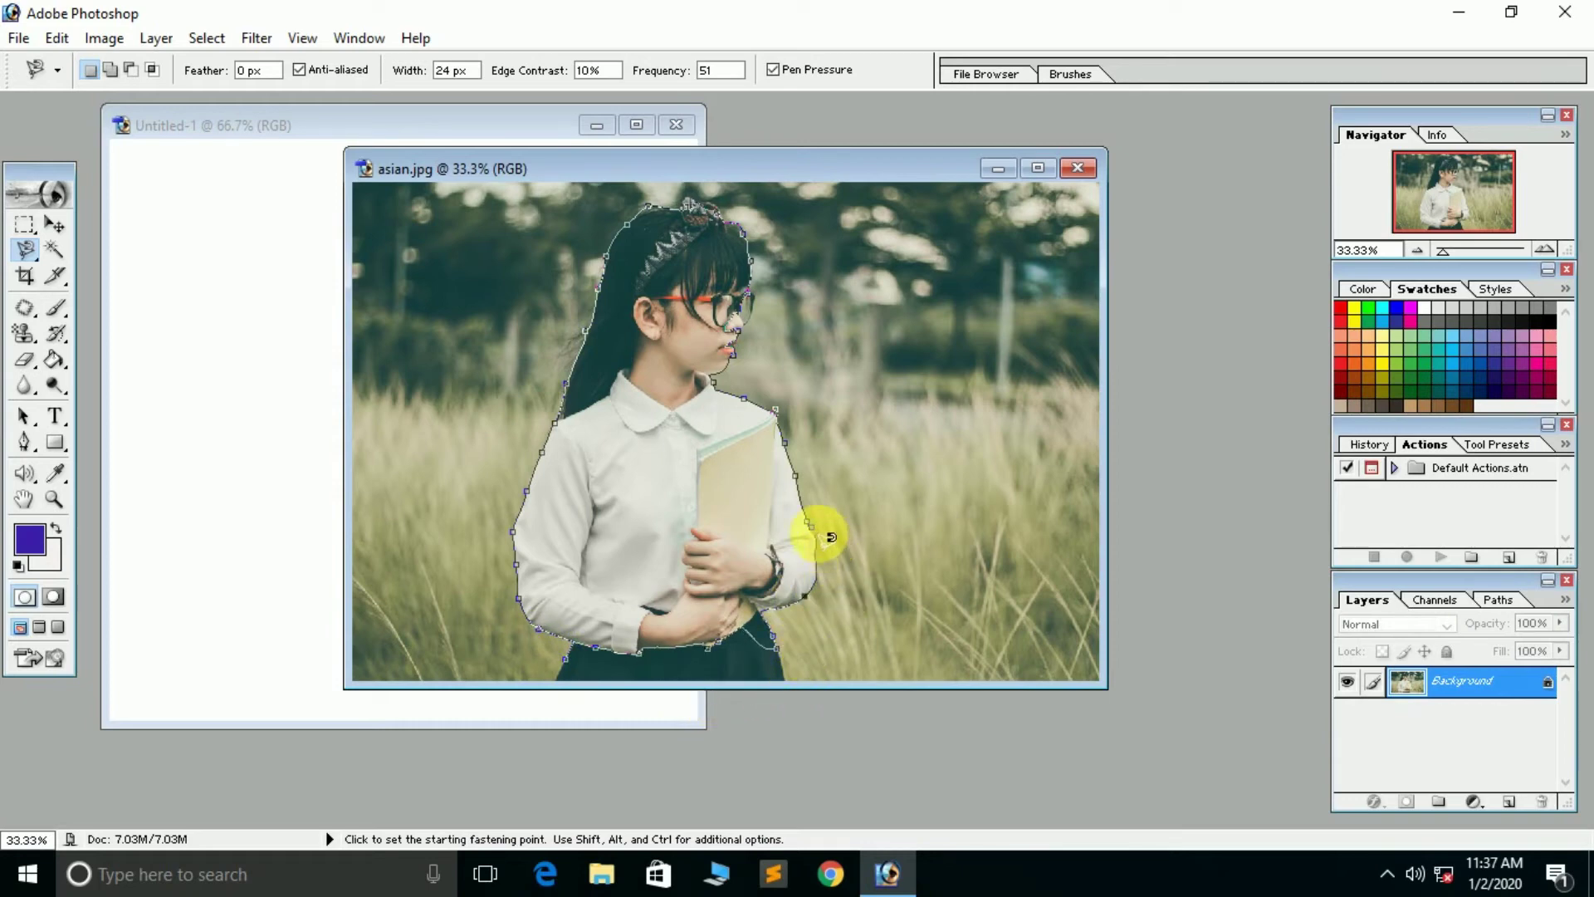
click(826, 533)
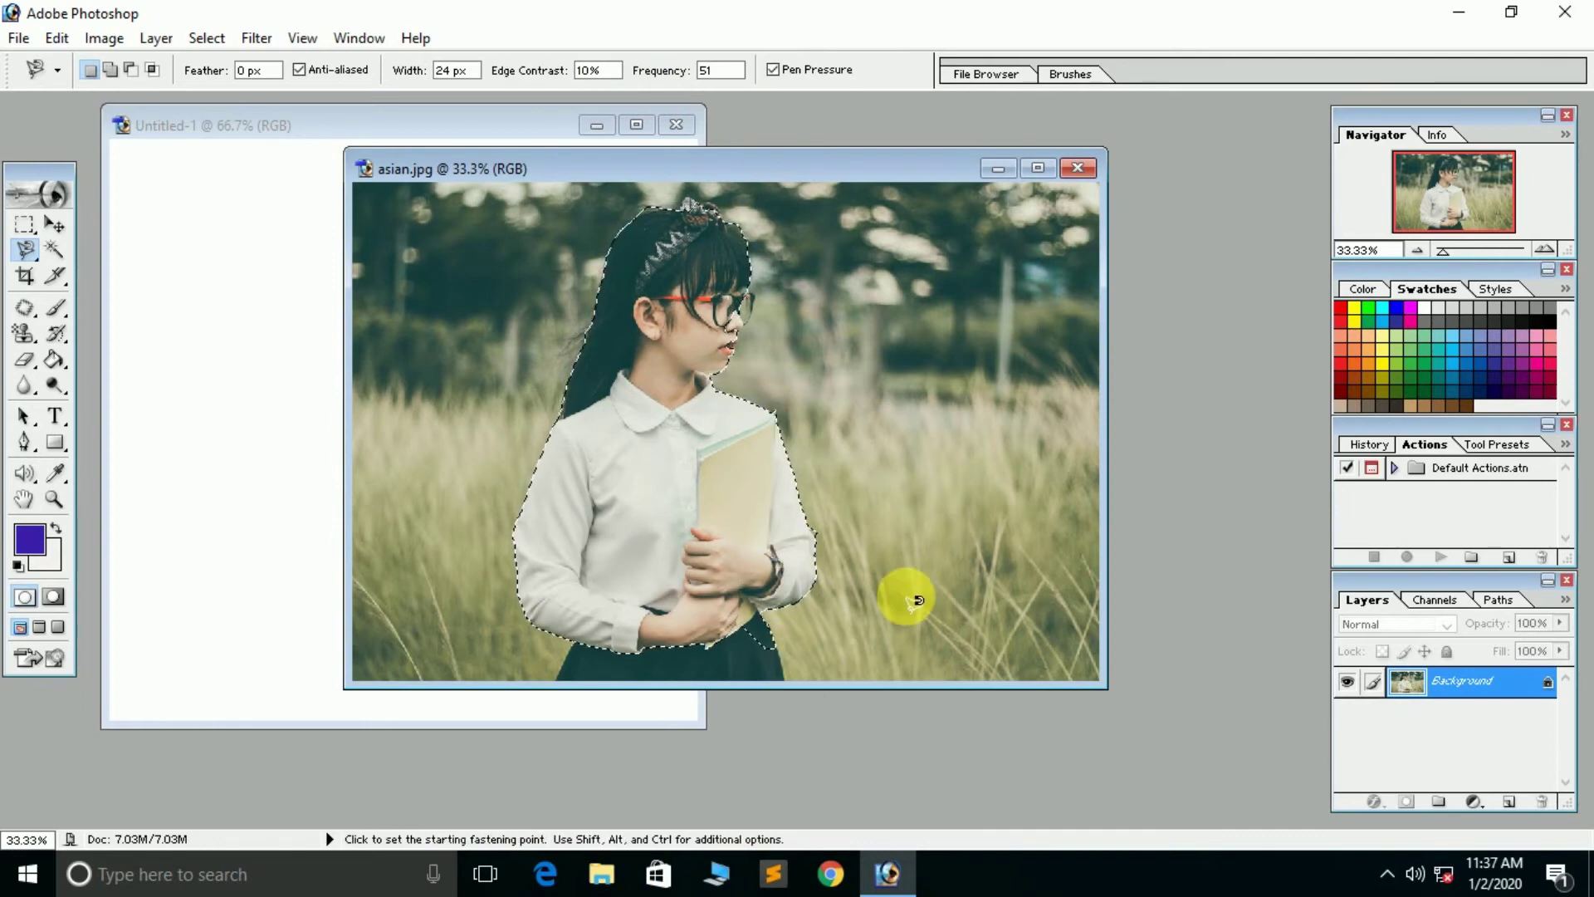
click(898, 418)
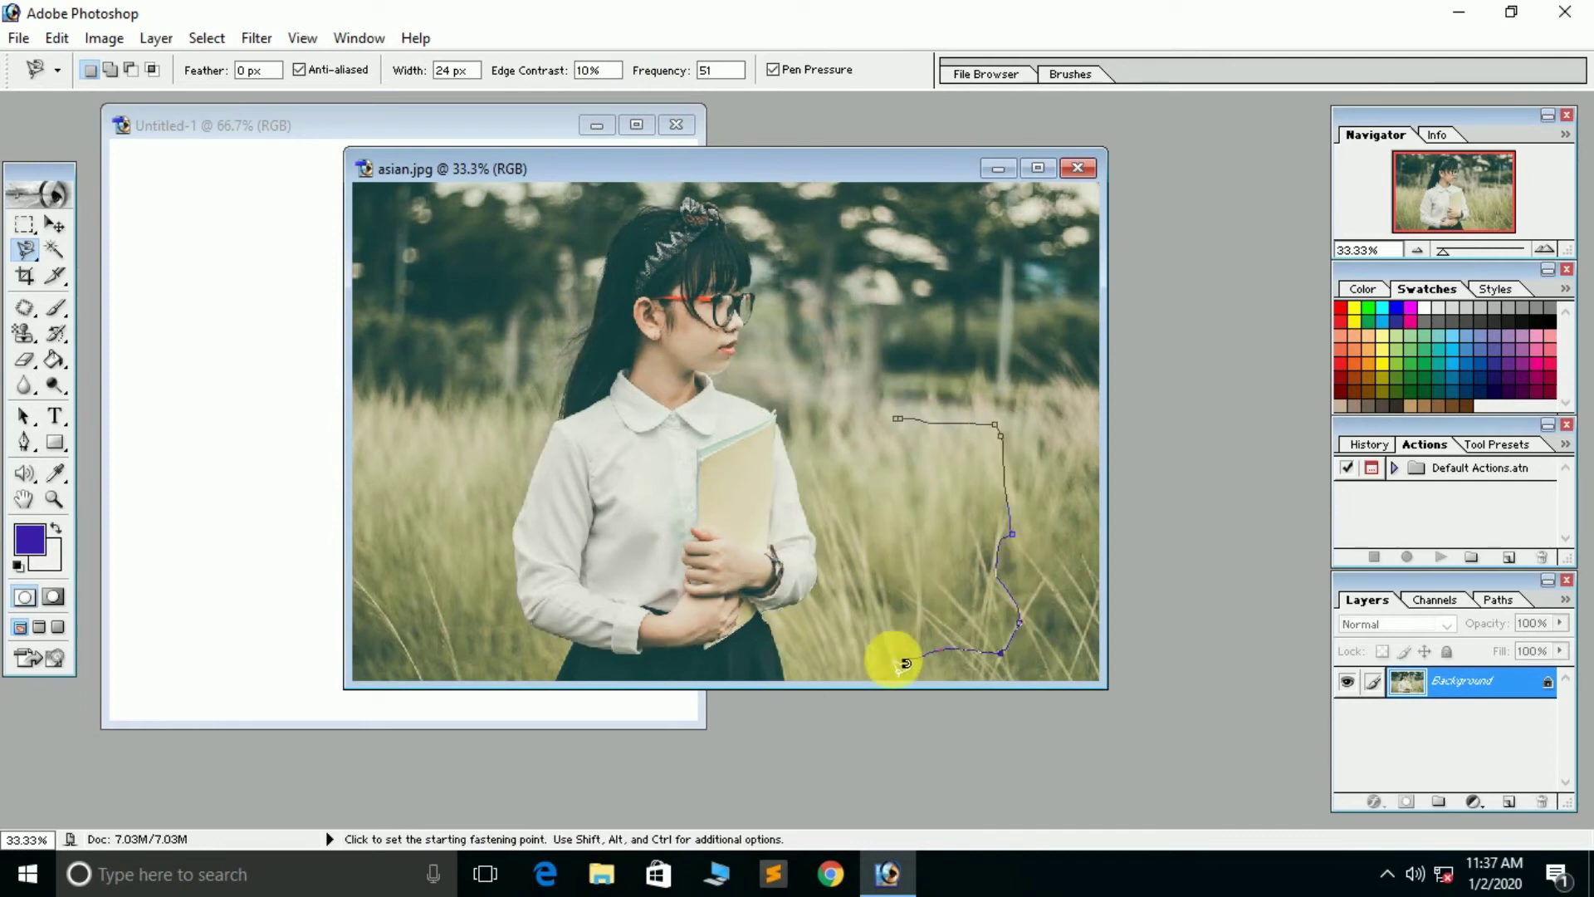
- Close the grass patch selection, then magnetic-lasso a small area beside the girl's face
click(903, 426)
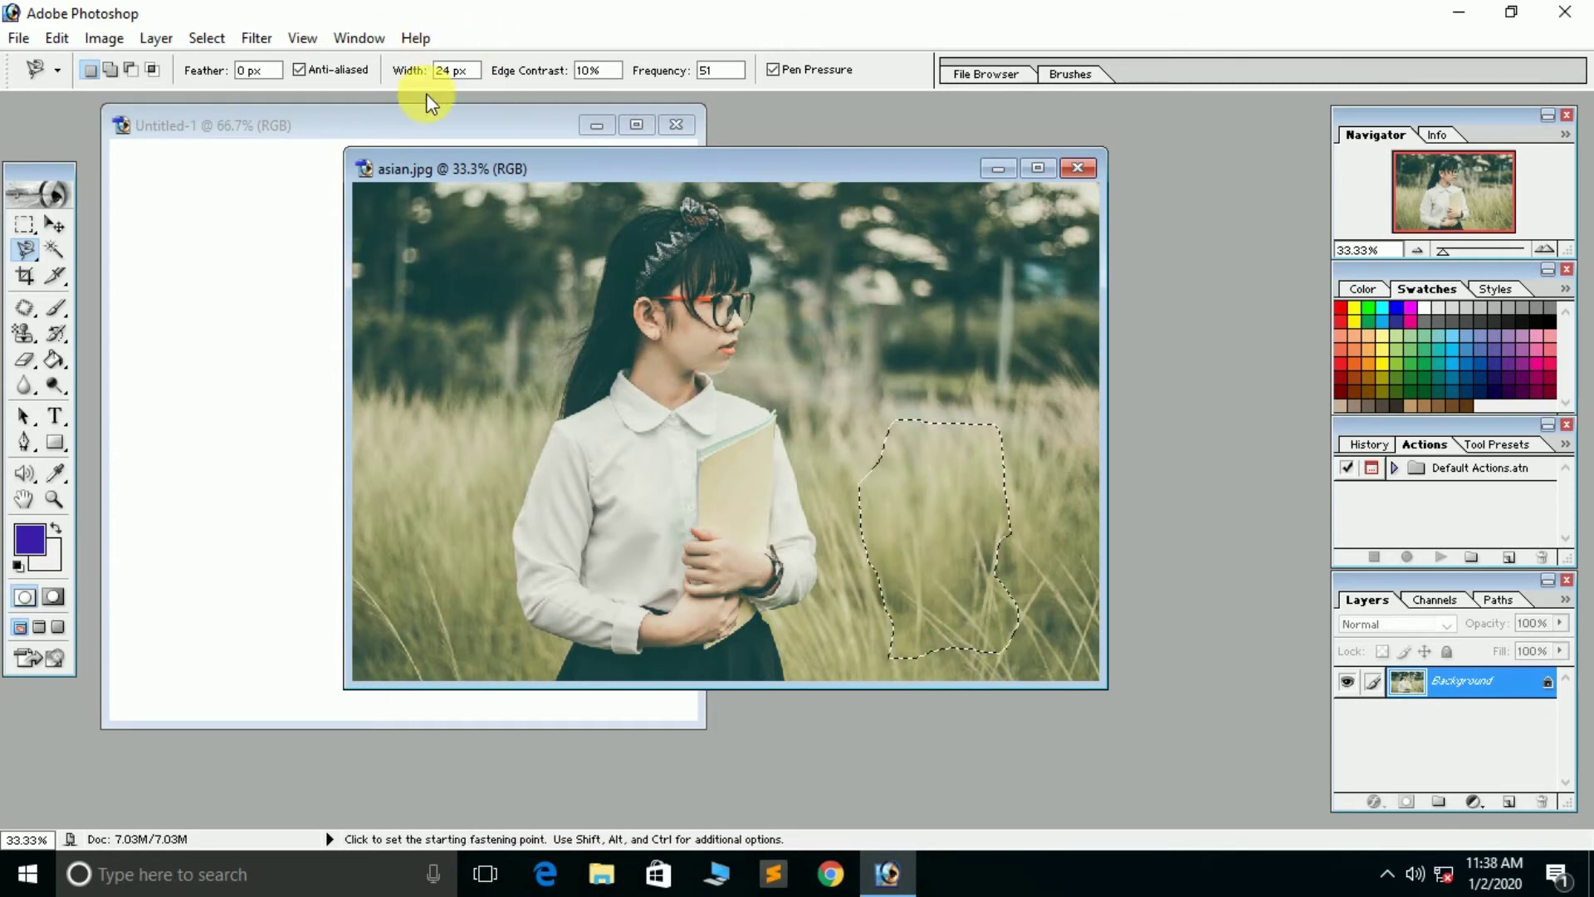
click(452, 71)
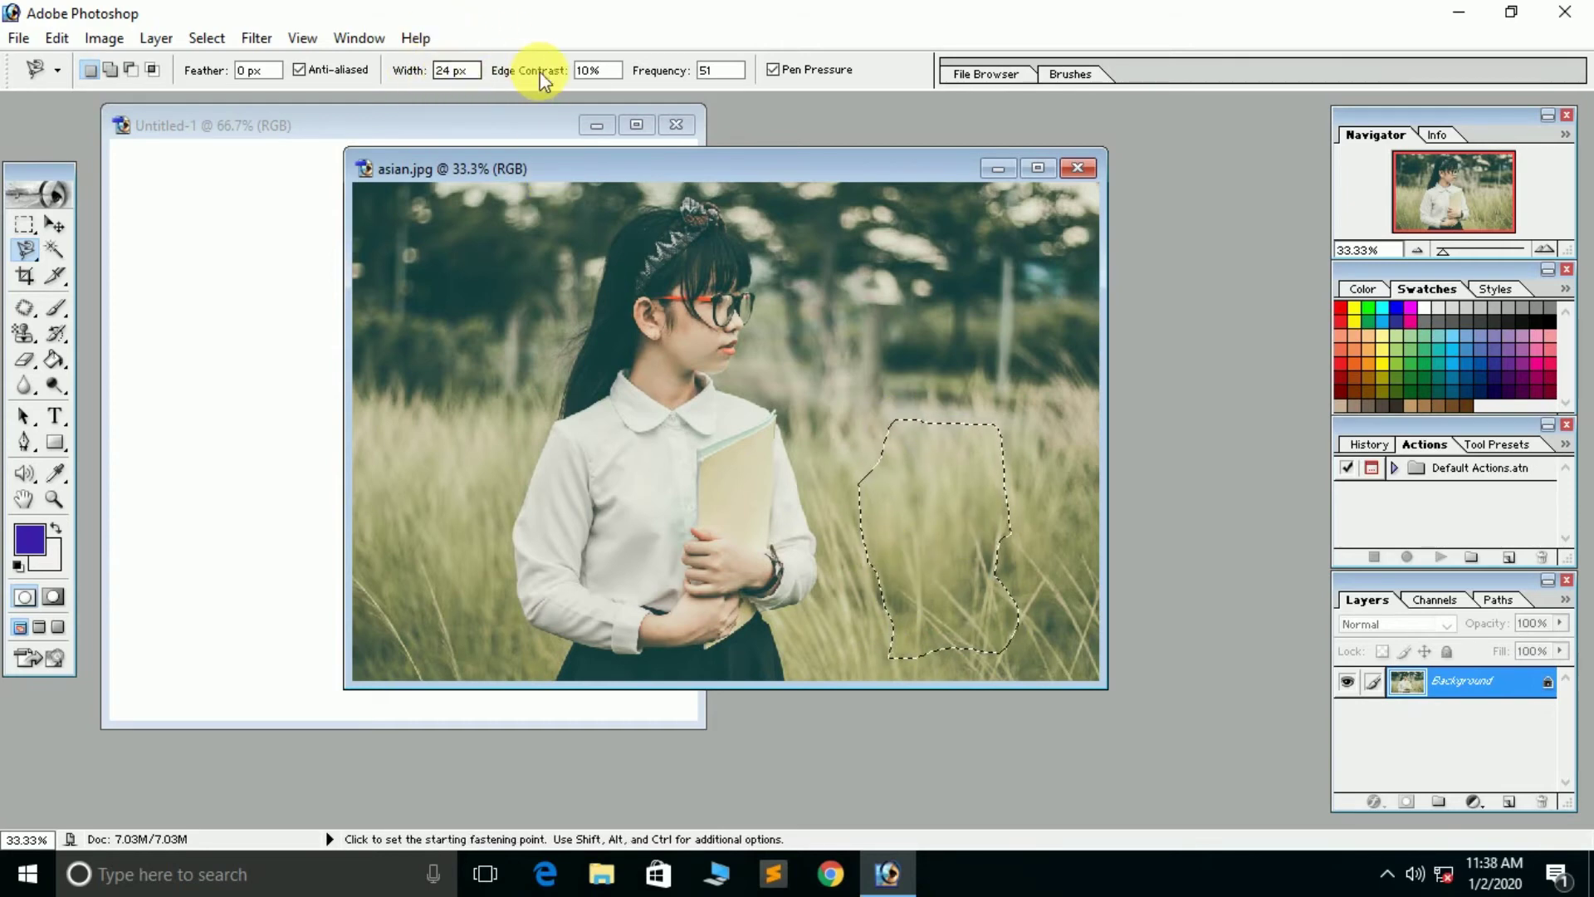
click(799, 320)
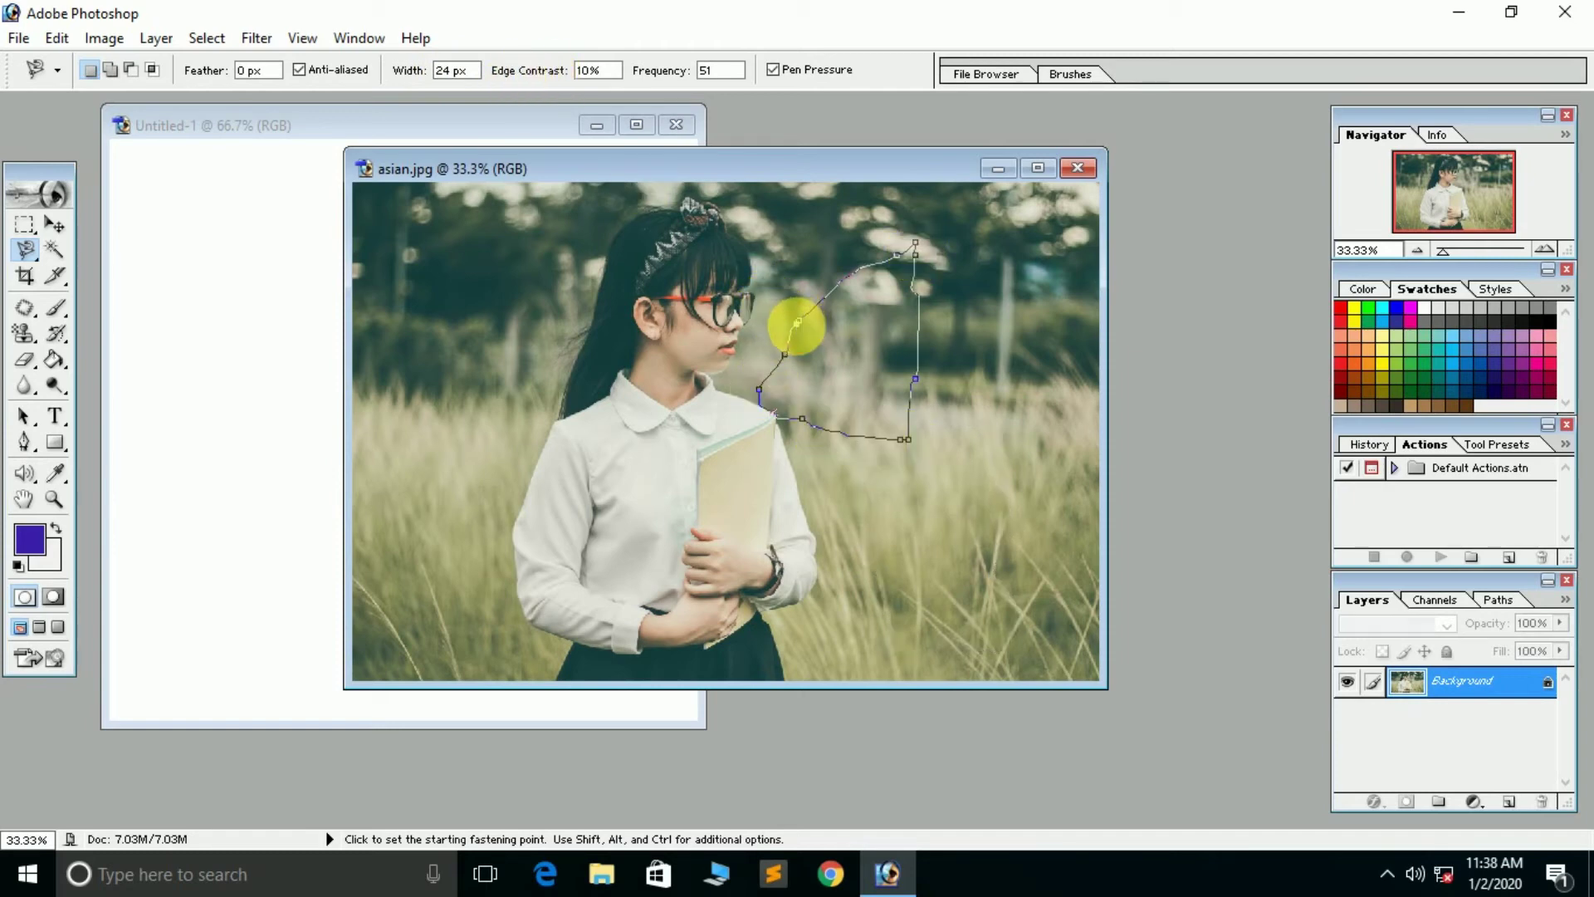
click(797, 322)
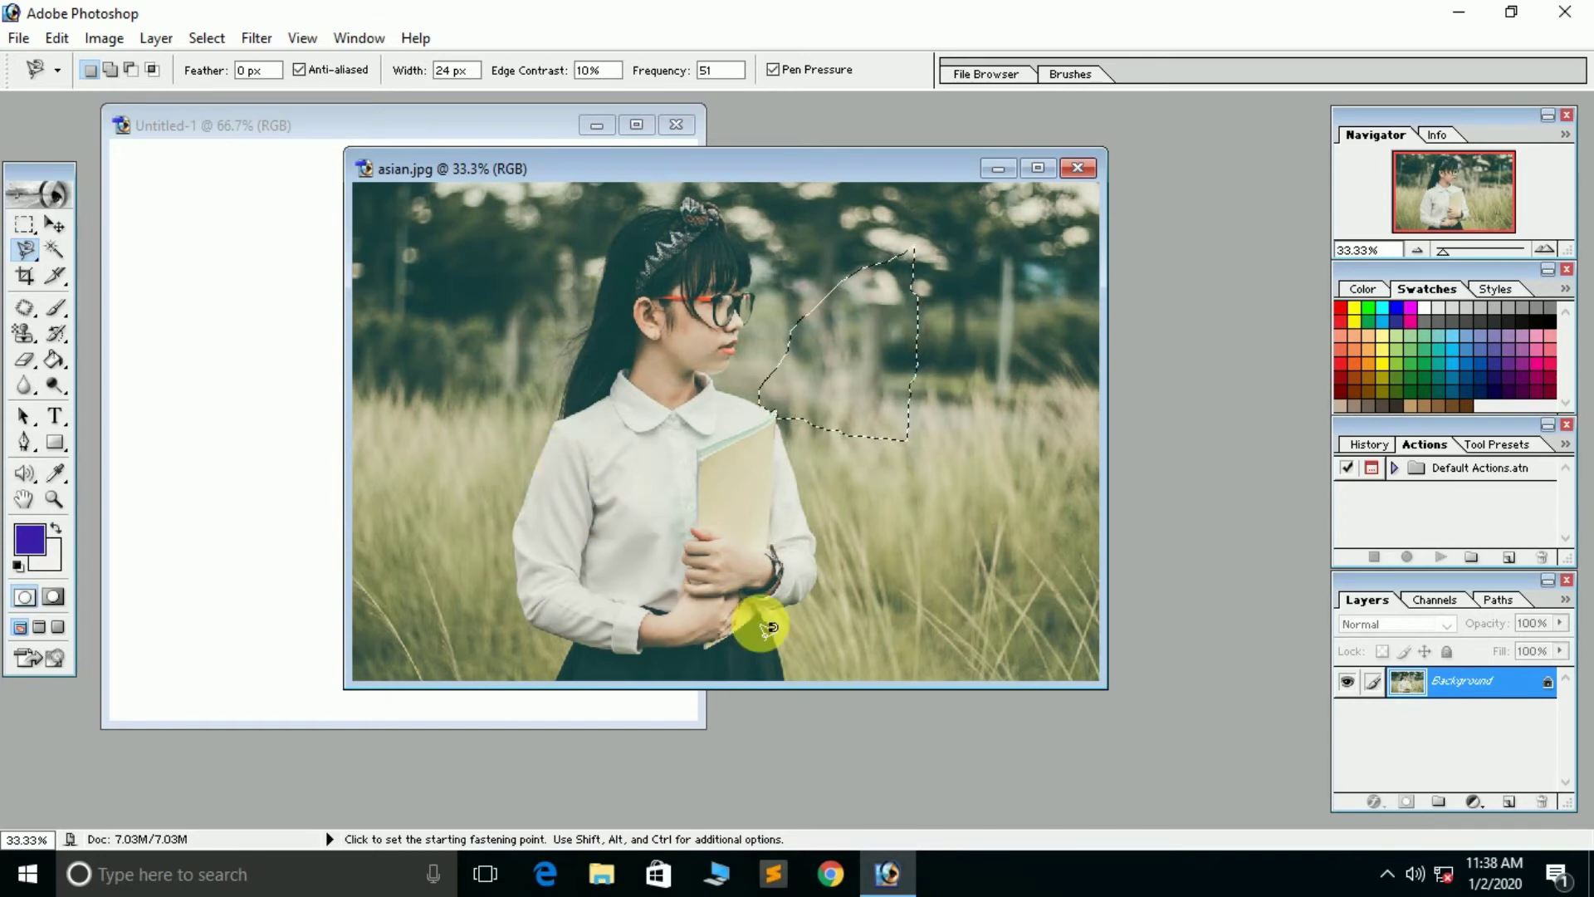
click(22, 249)
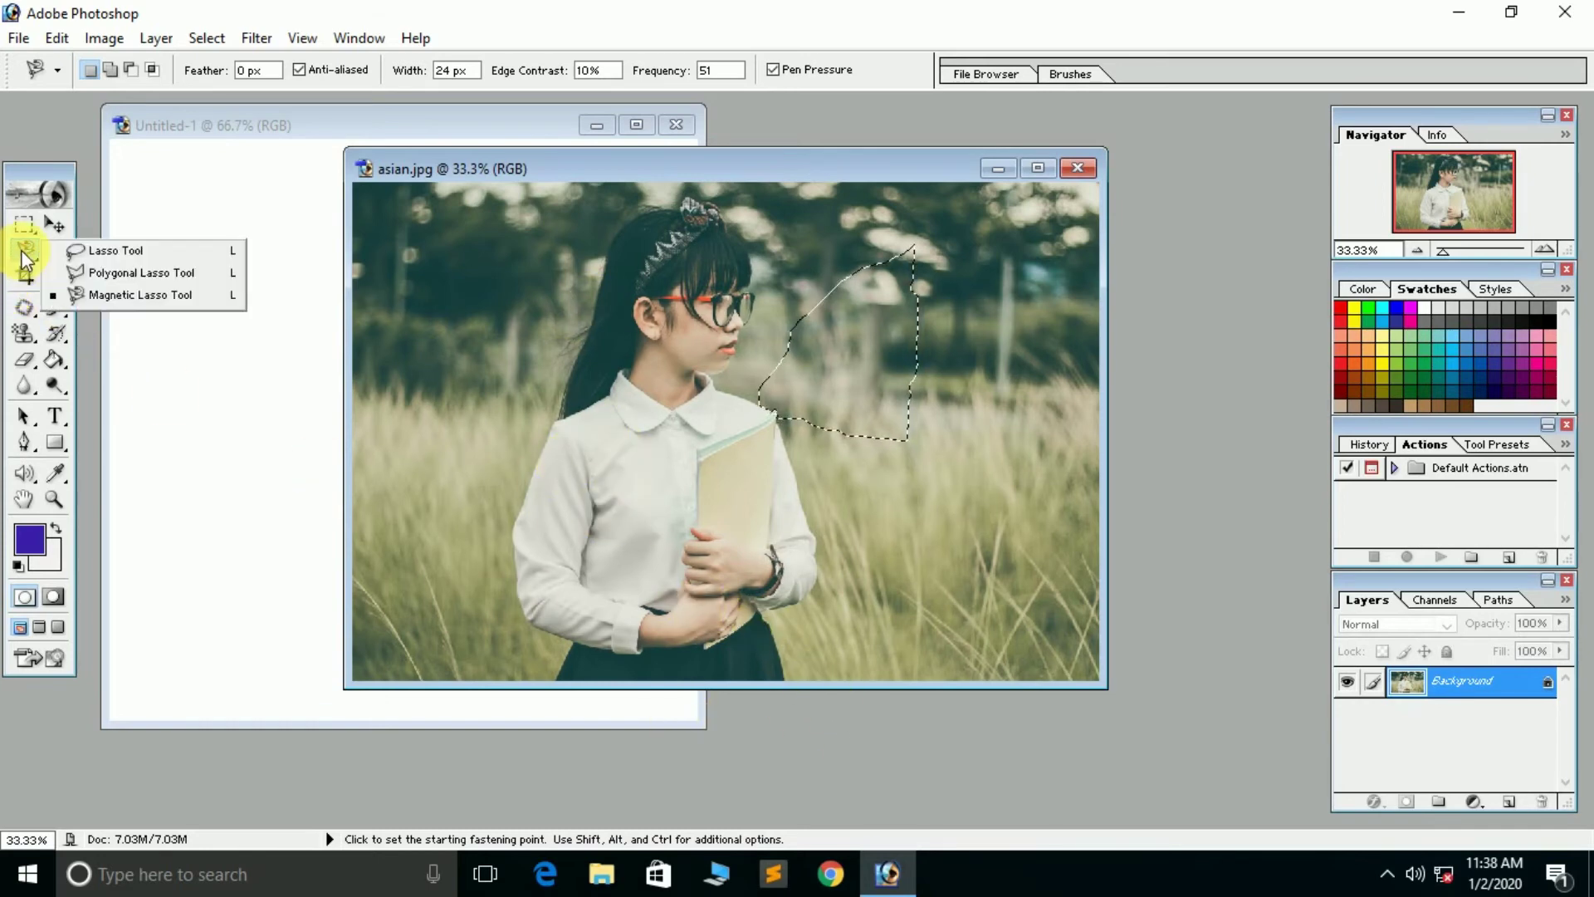
- Switch to Polygonal Lasso, maximize asian.jpg, and clear the selection, dismissing the no-pixels warning
click(117, 274)
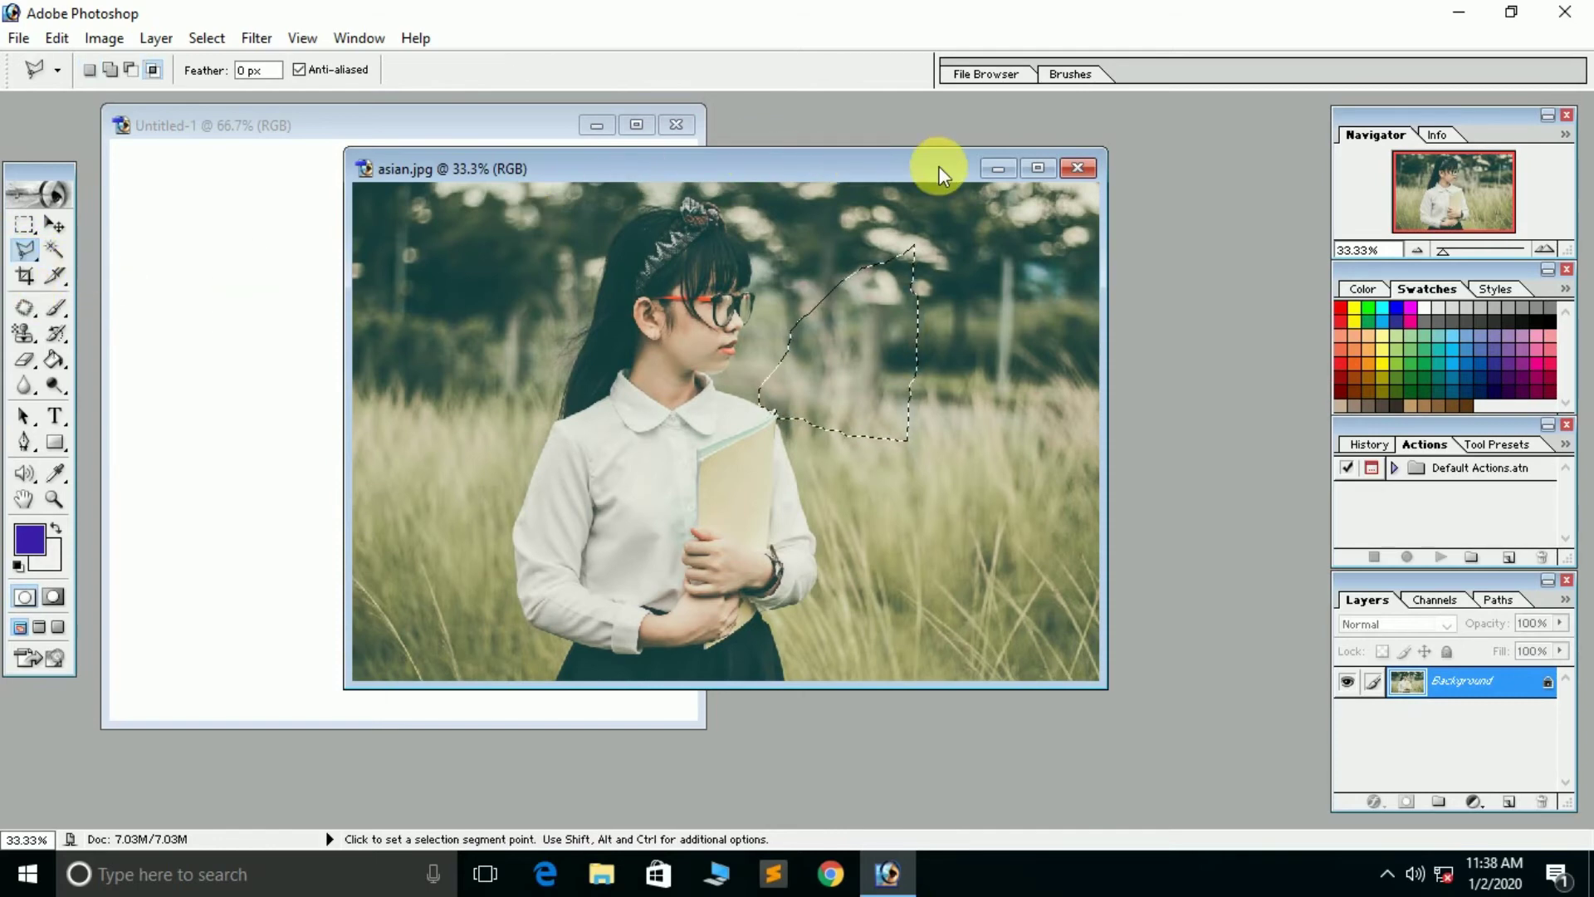
click(1036, 168)
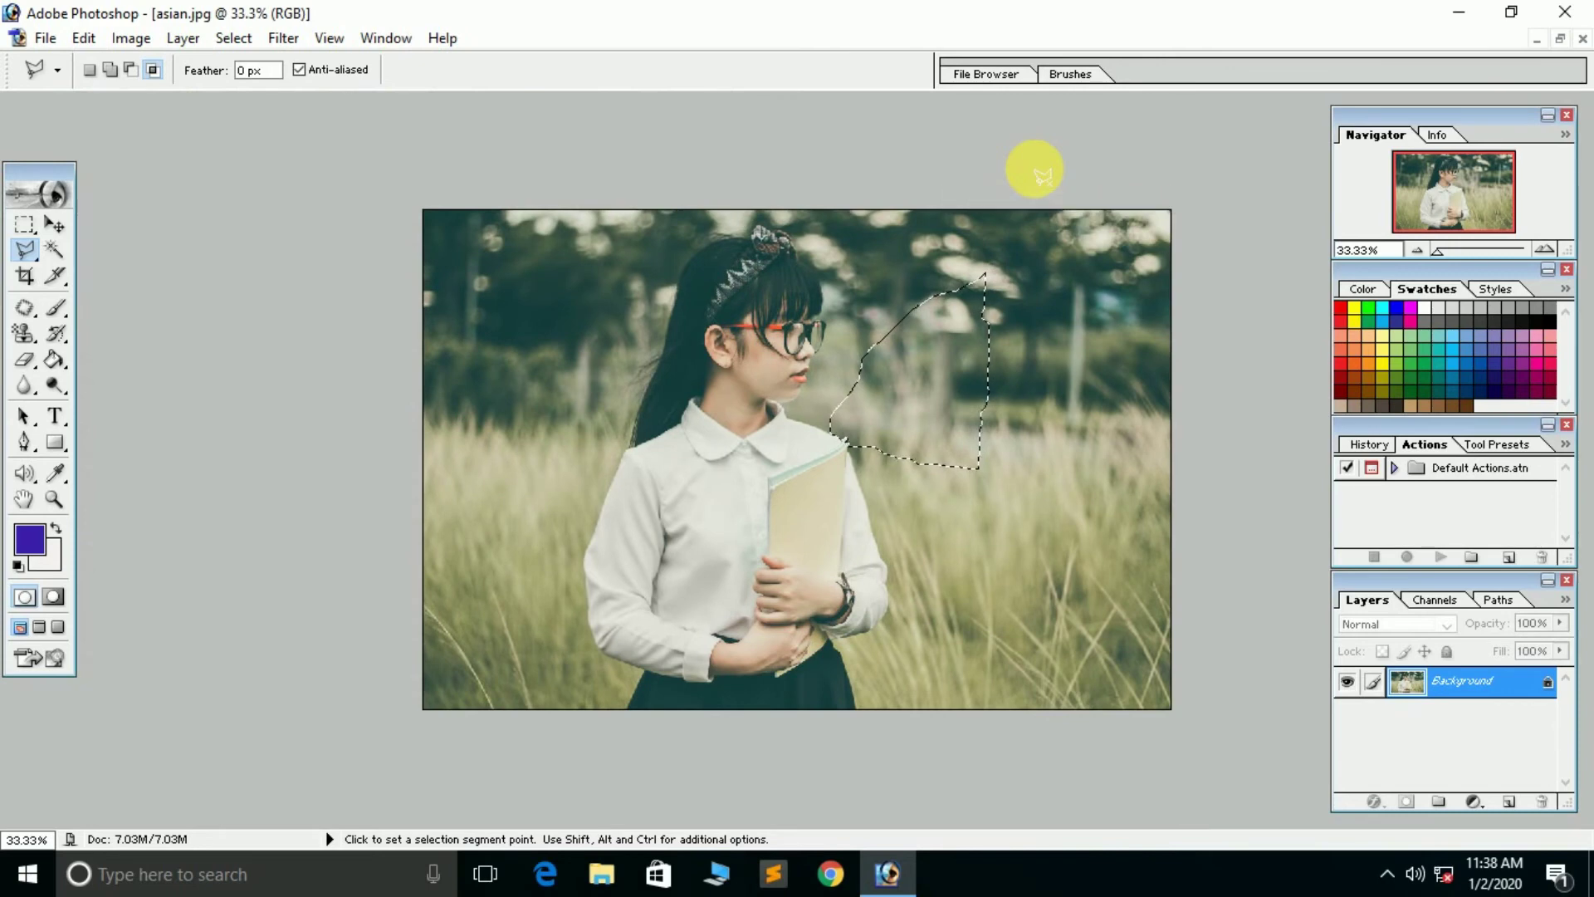
click(921, 629)
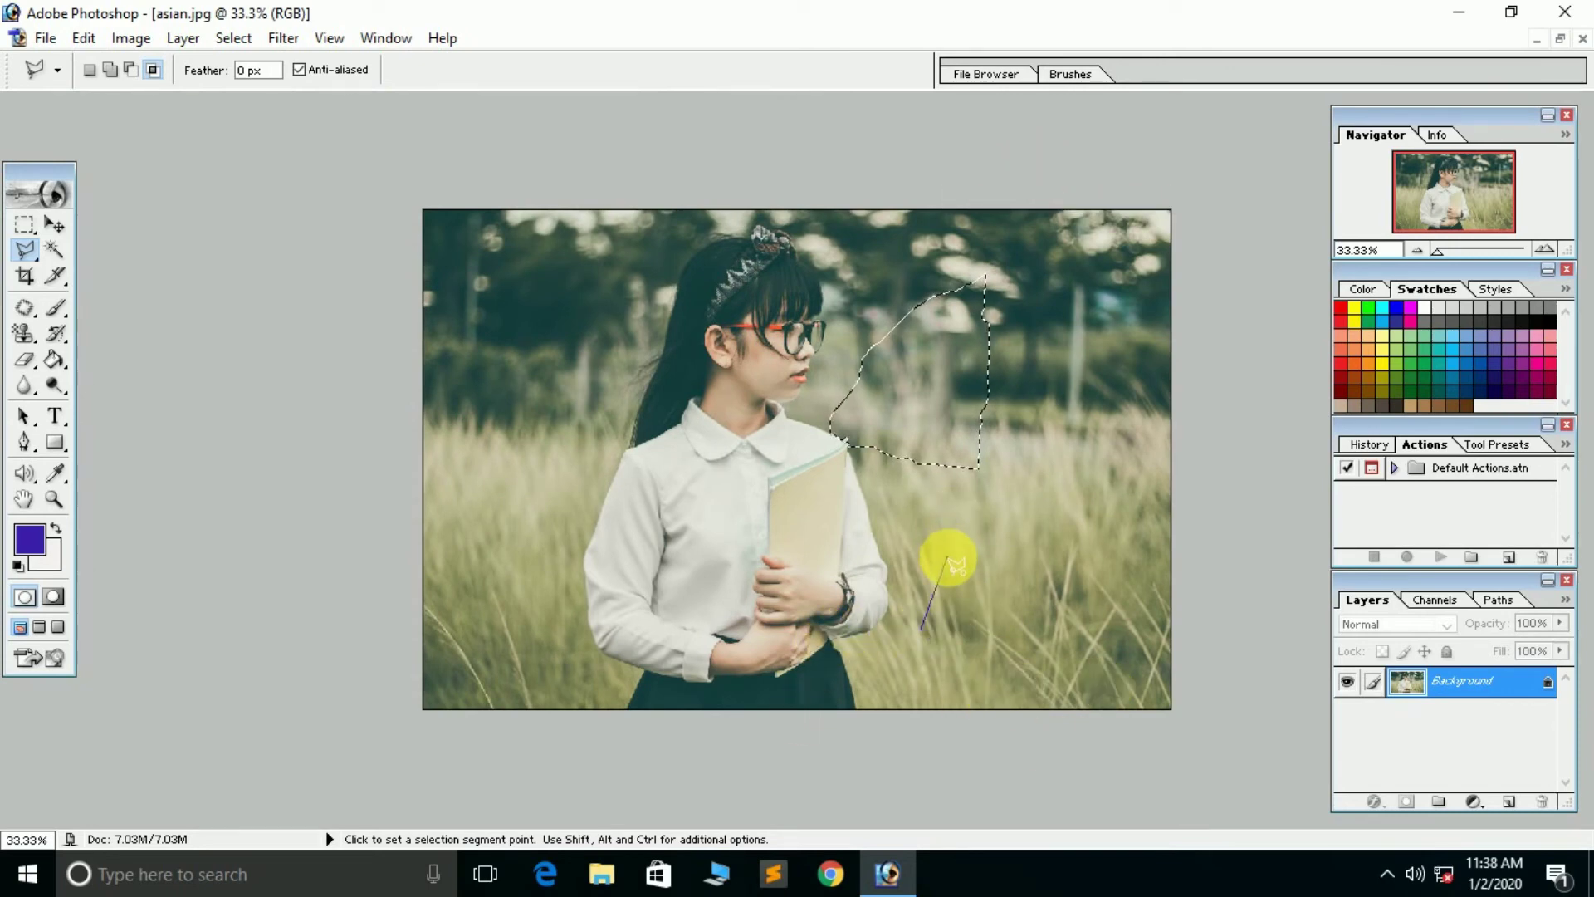
click(948, 557)
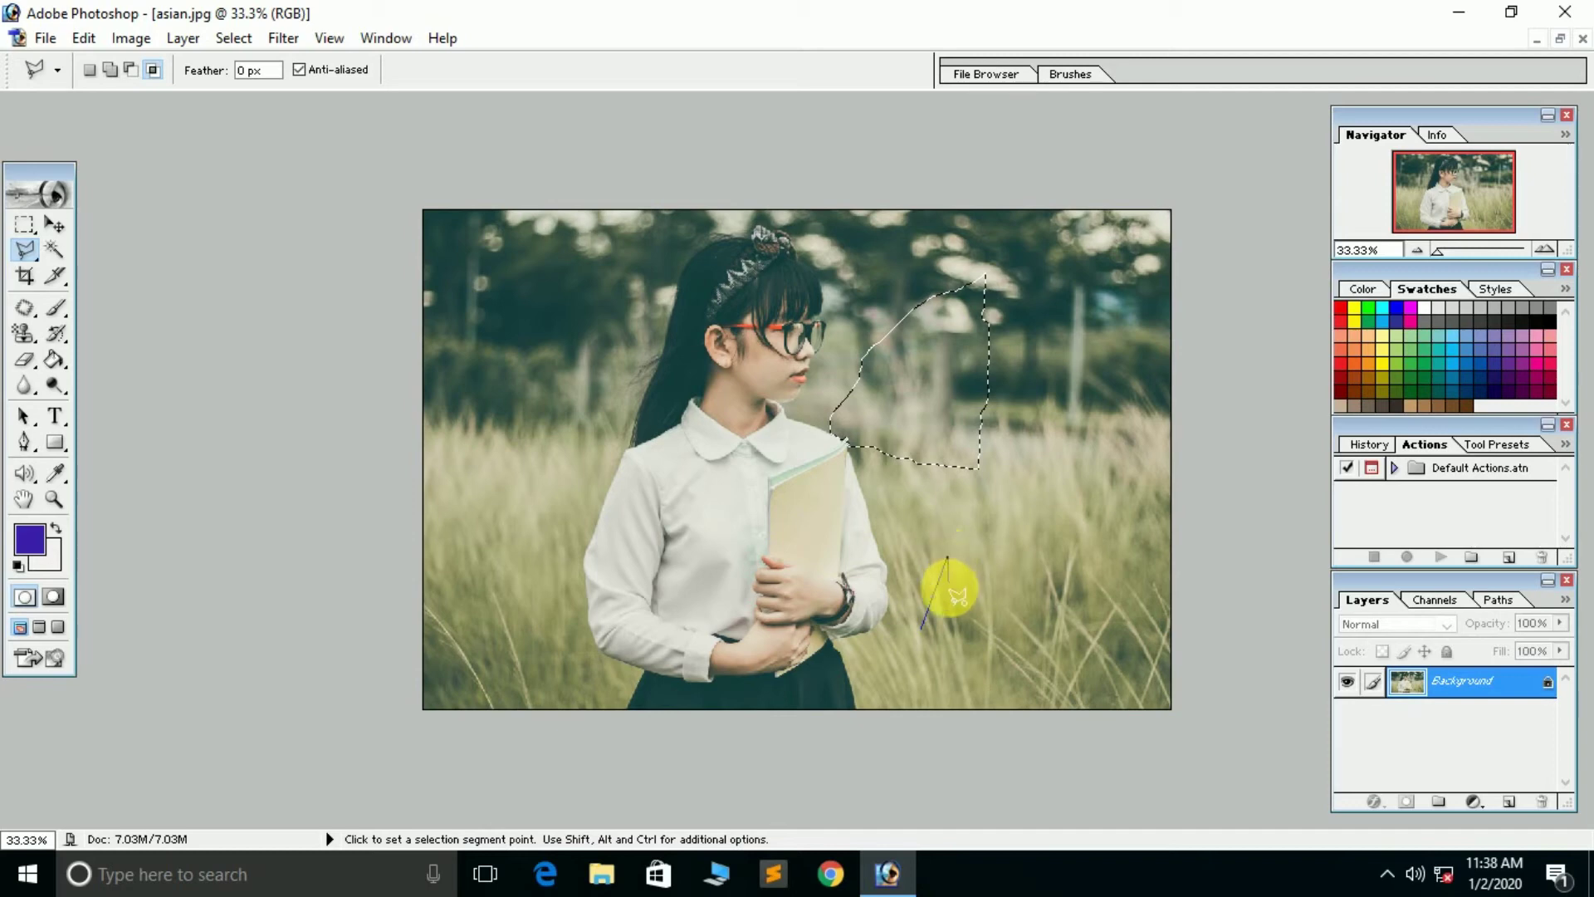
double_click(953, 588)
click(817, 351)
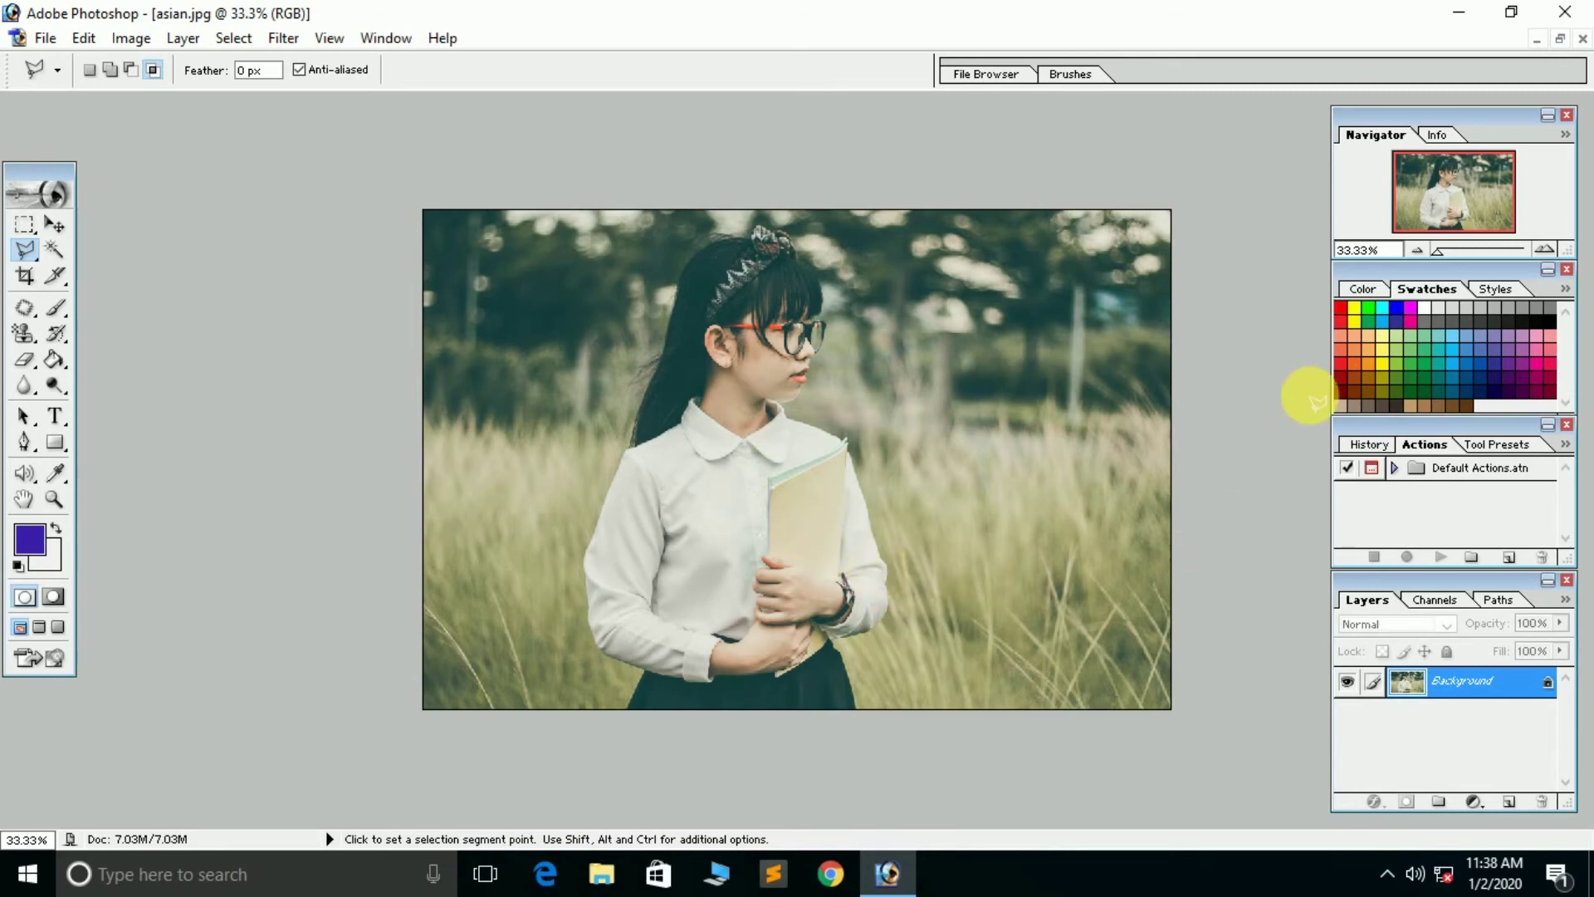
- Zoom in and start the polygonal outline at the skirt's bottom edge and arm corner
drag(1432, 252, 1463, 254)
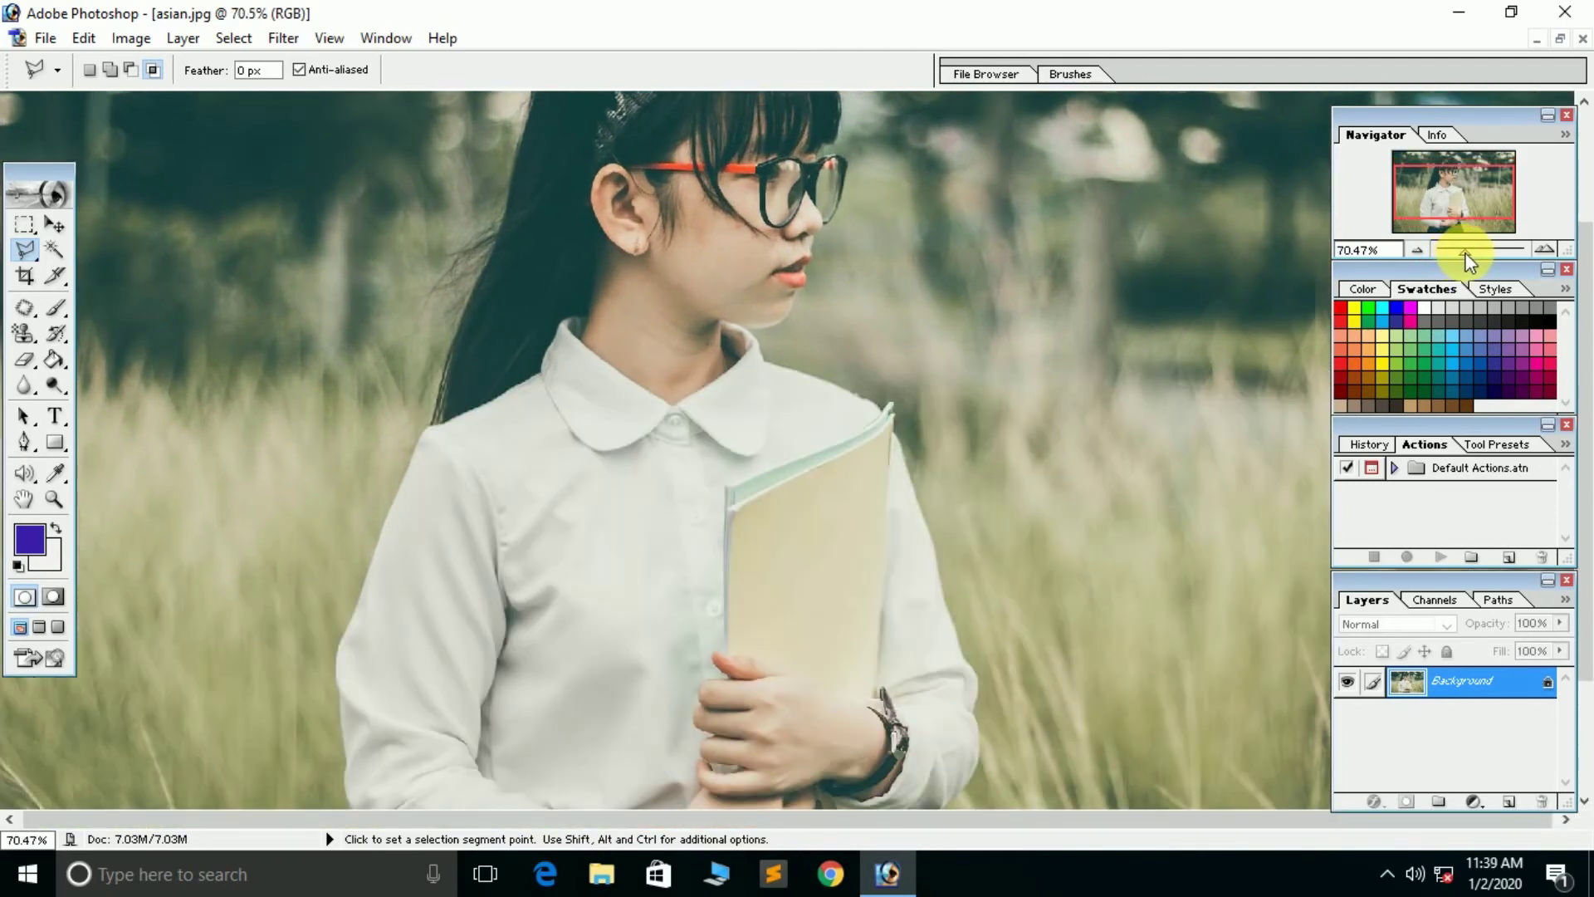
scroll(1159, 515, down, 1)
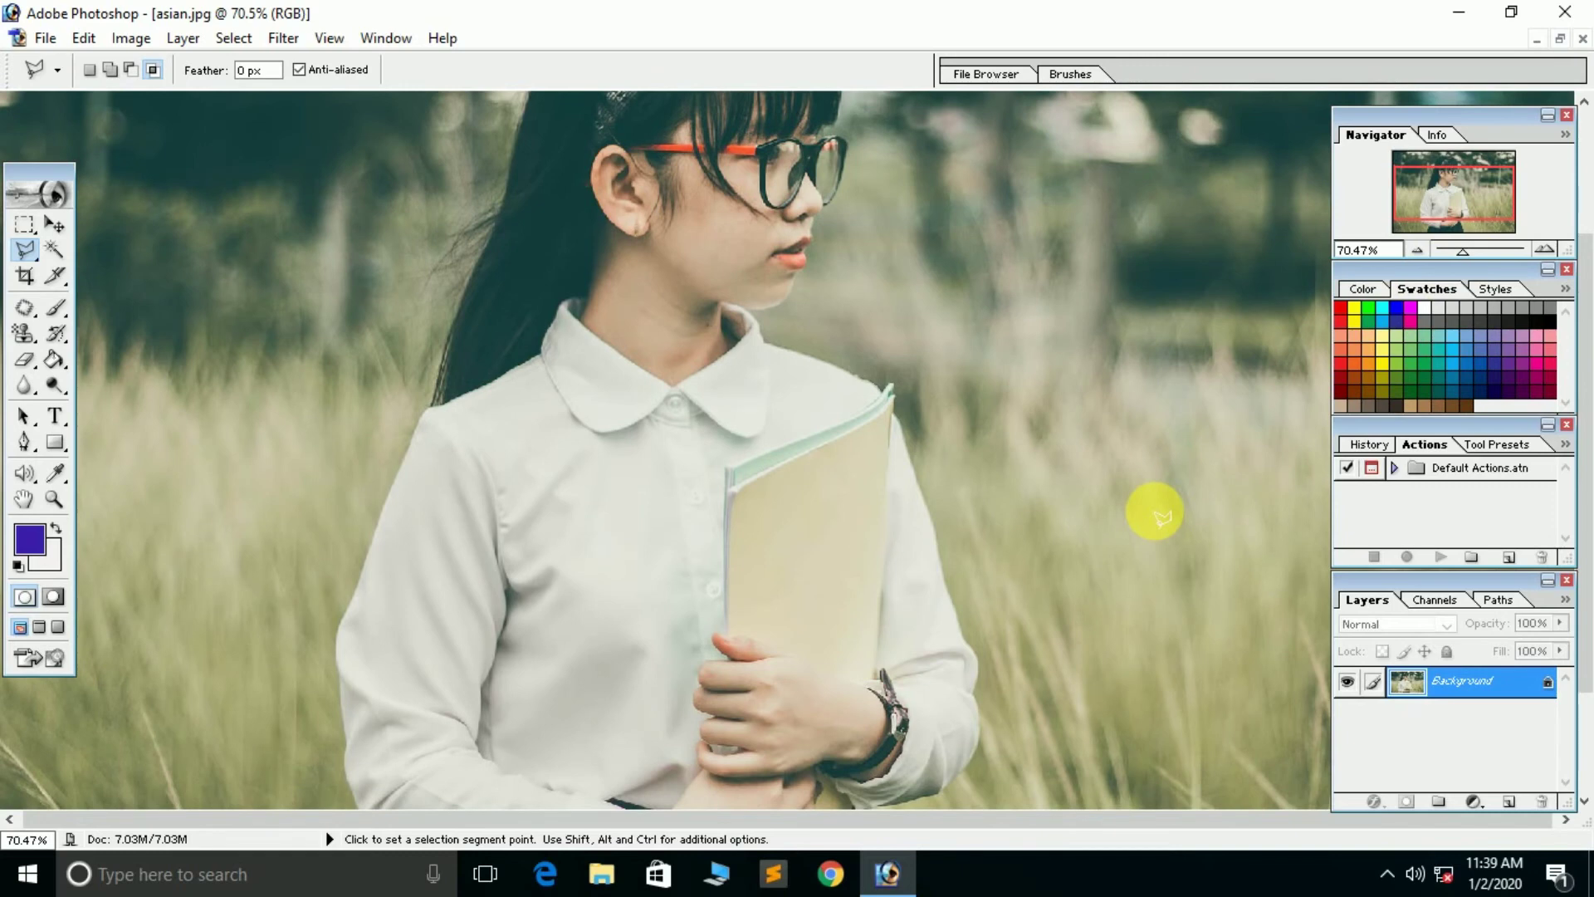
scroll(1015, 520, down, 1)
scroll(1016, 521, down, 3)
scroll(1020, 523, down, 4)
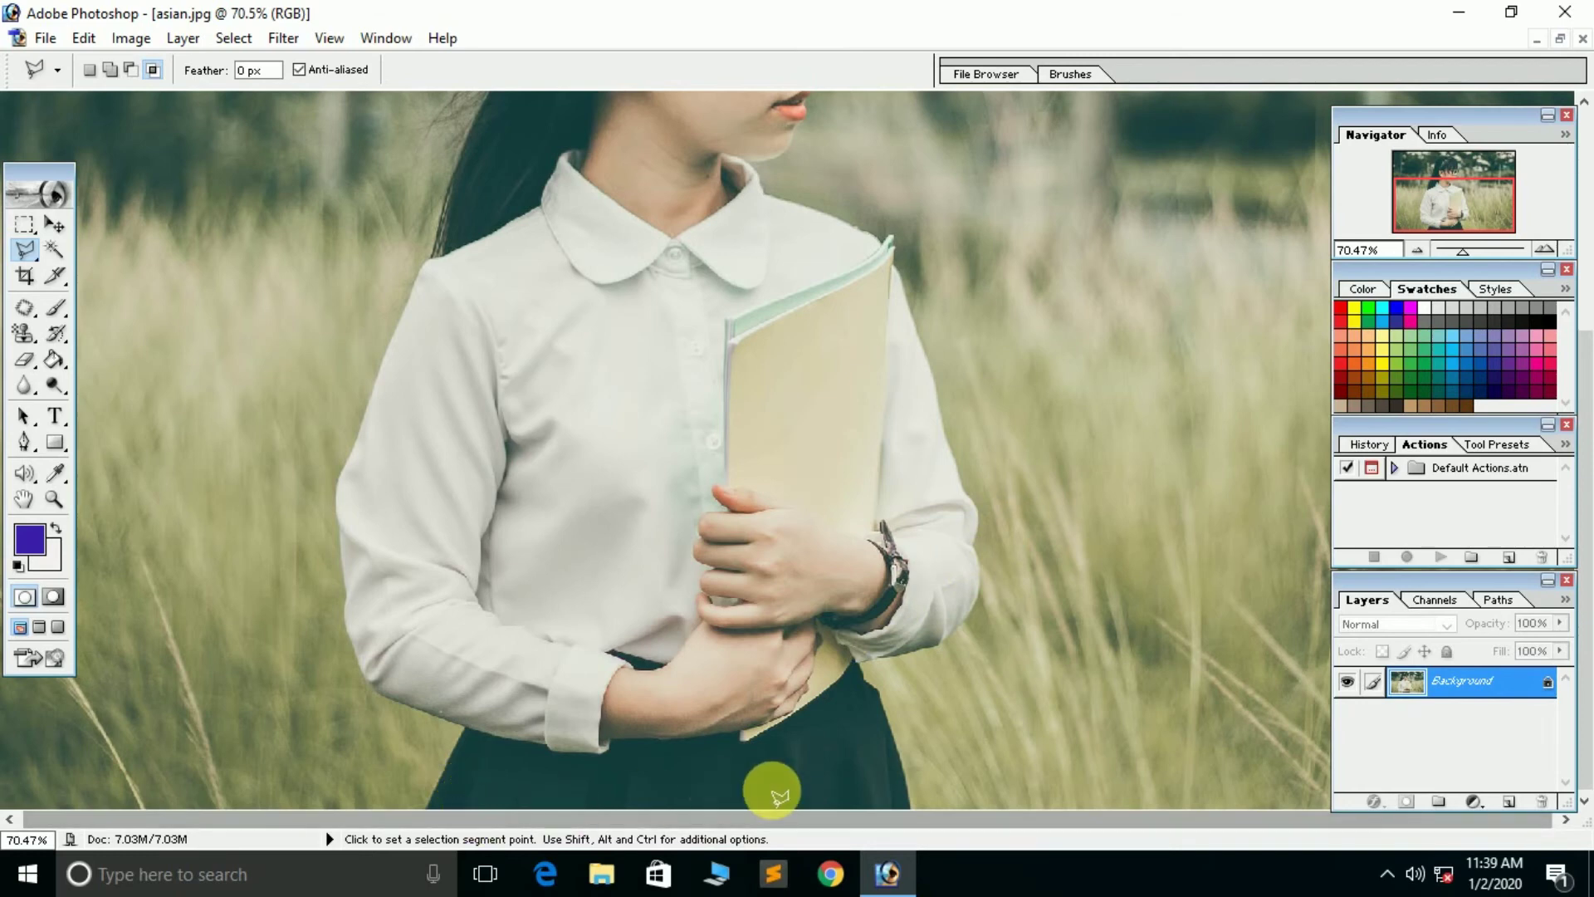
click(910, 807)
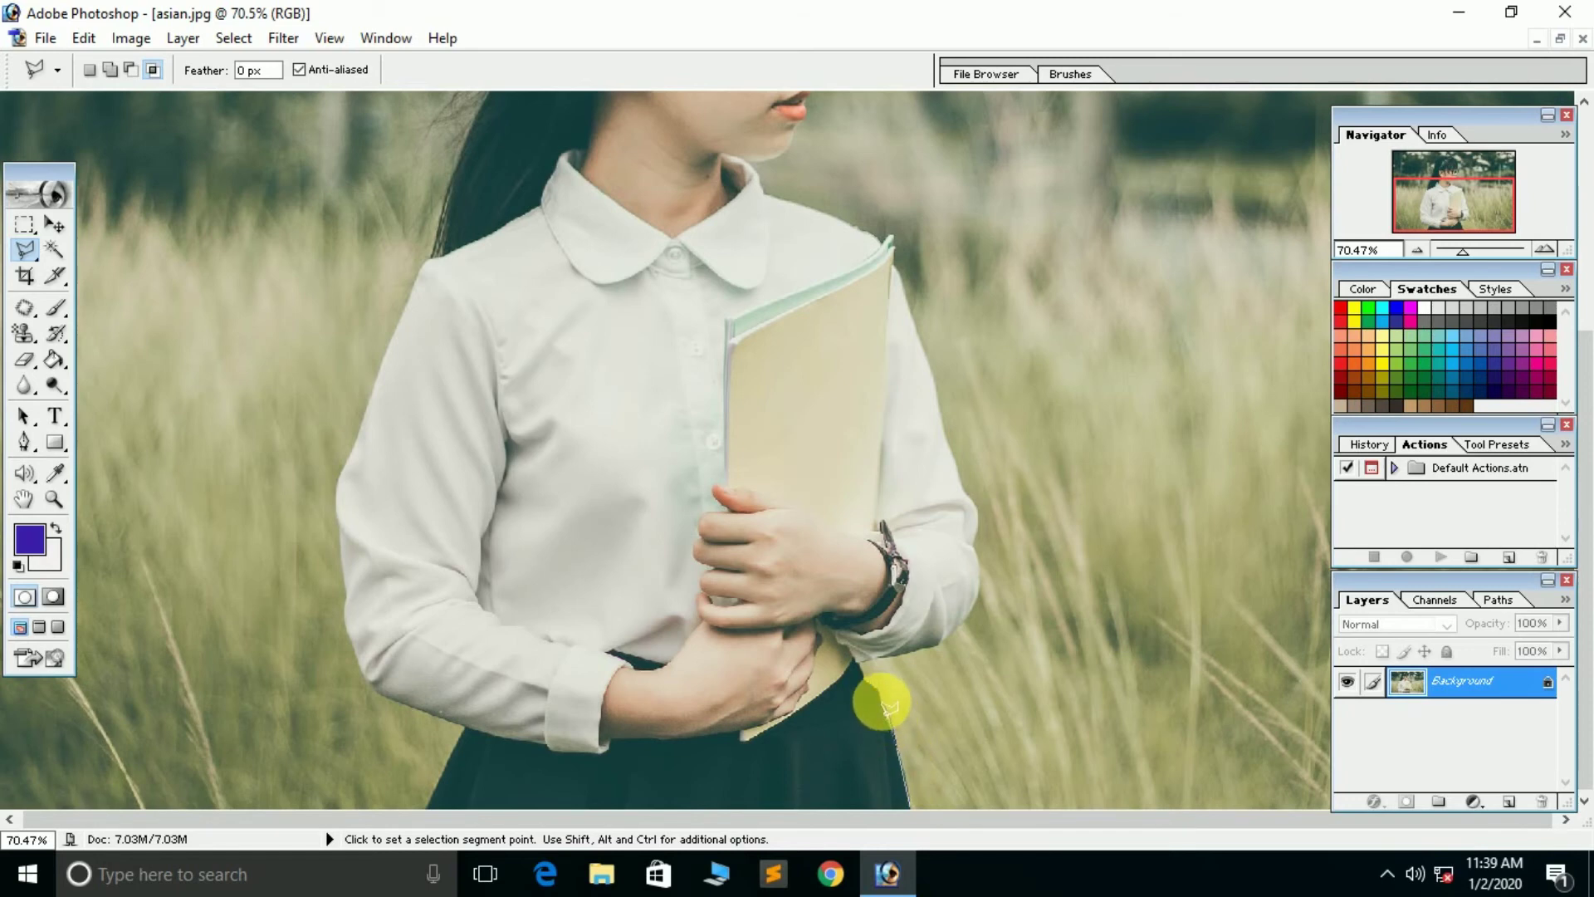
click(859, 663)
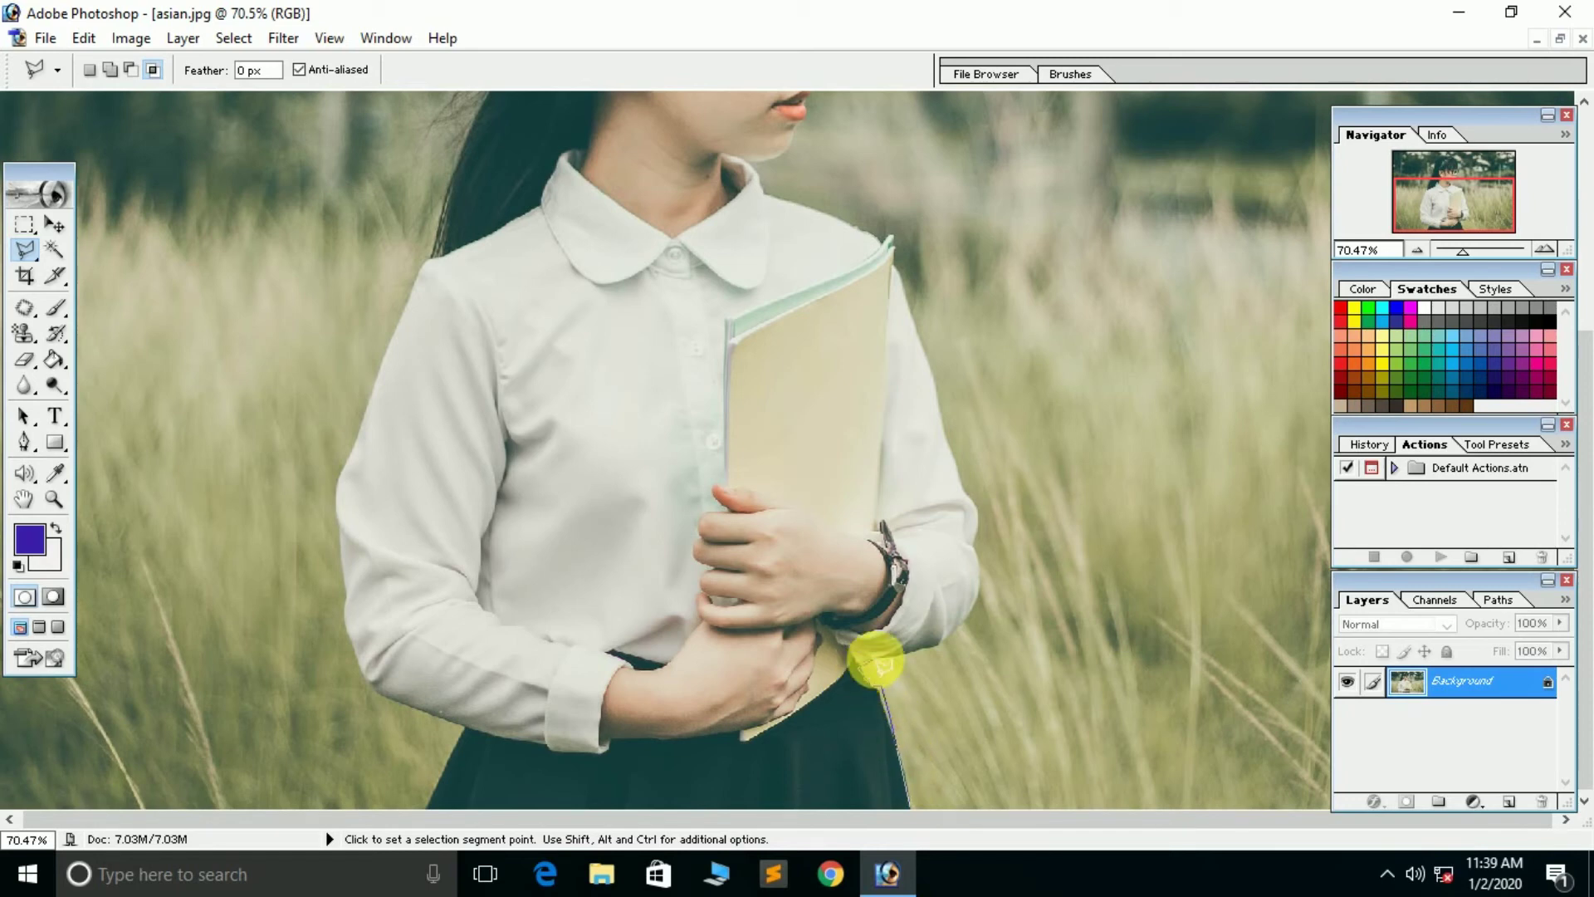
- Continue the outline up the right sleeve and book corner to the collar
click(937, 644)
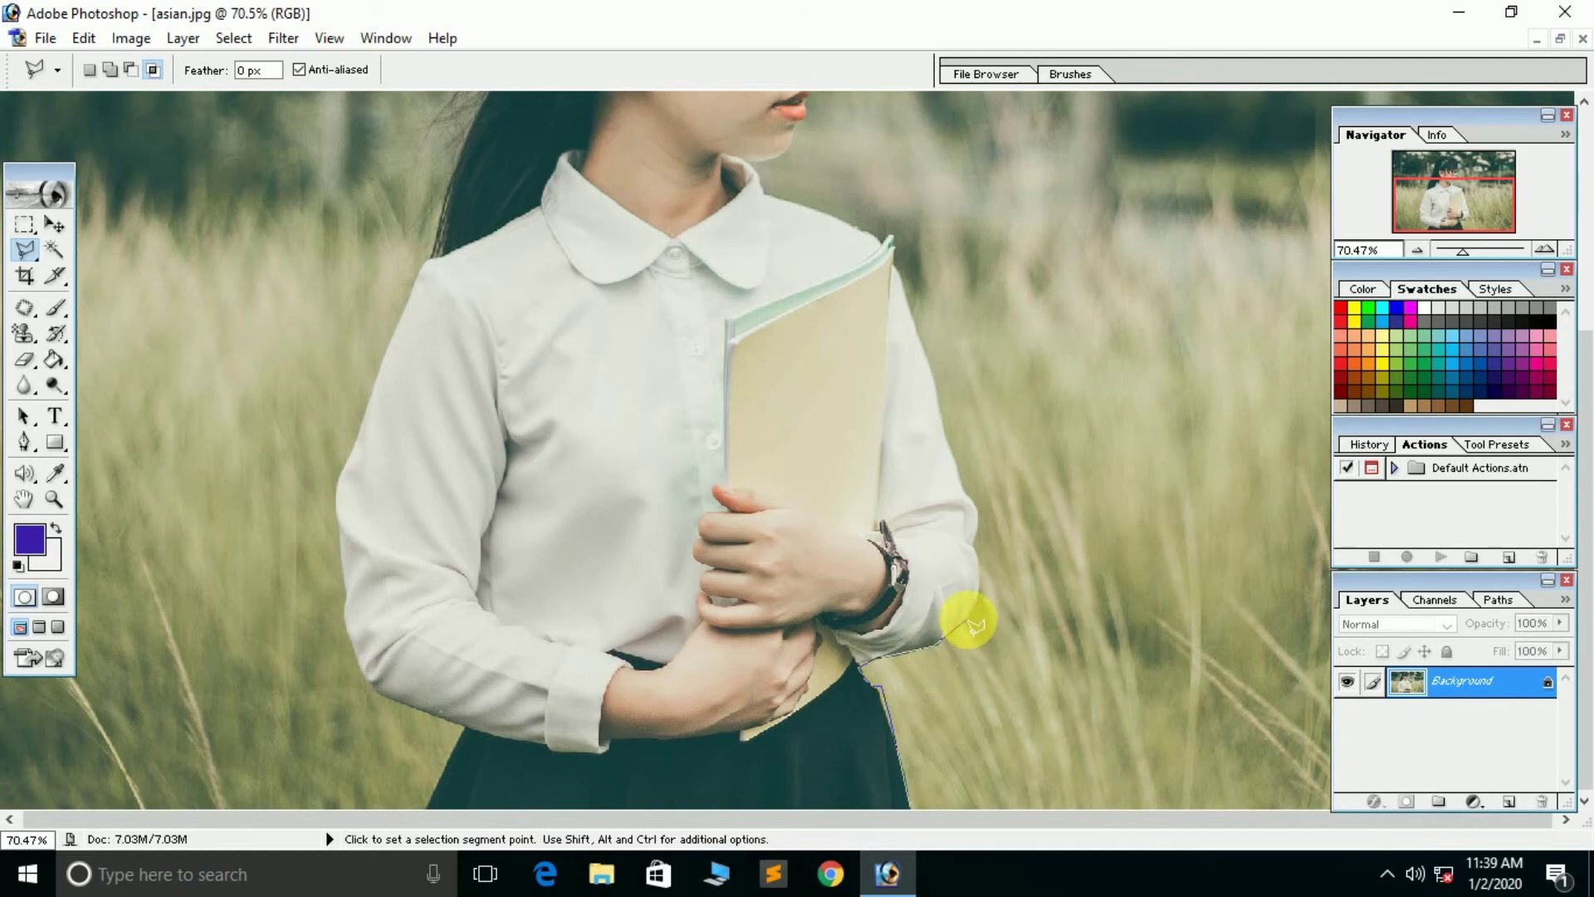
click(977, 607)
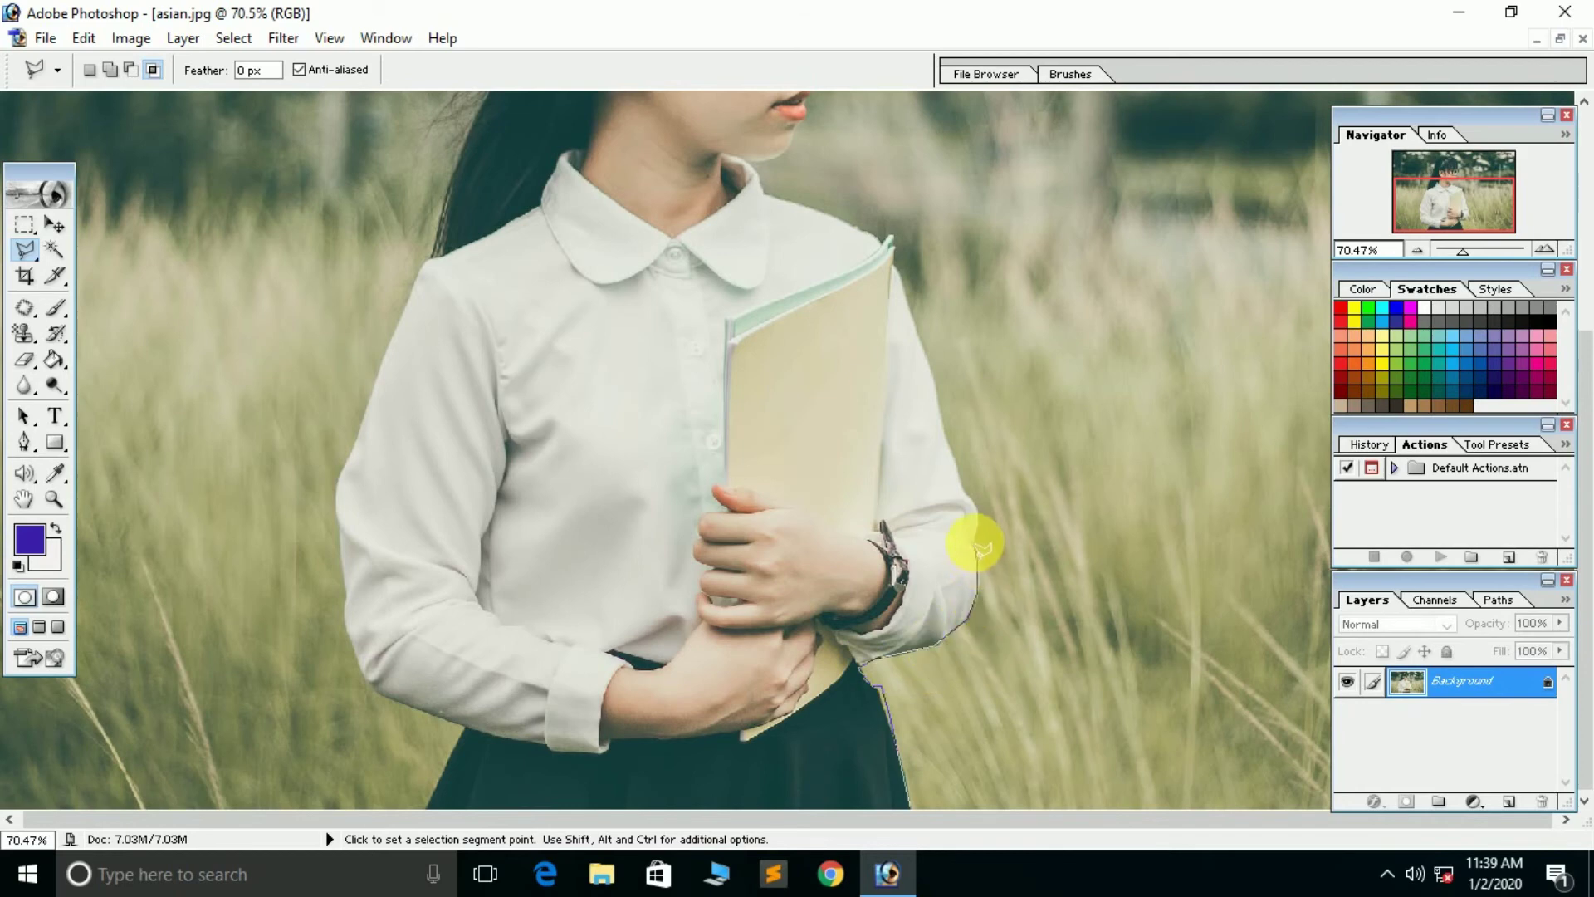
click(973, 498)
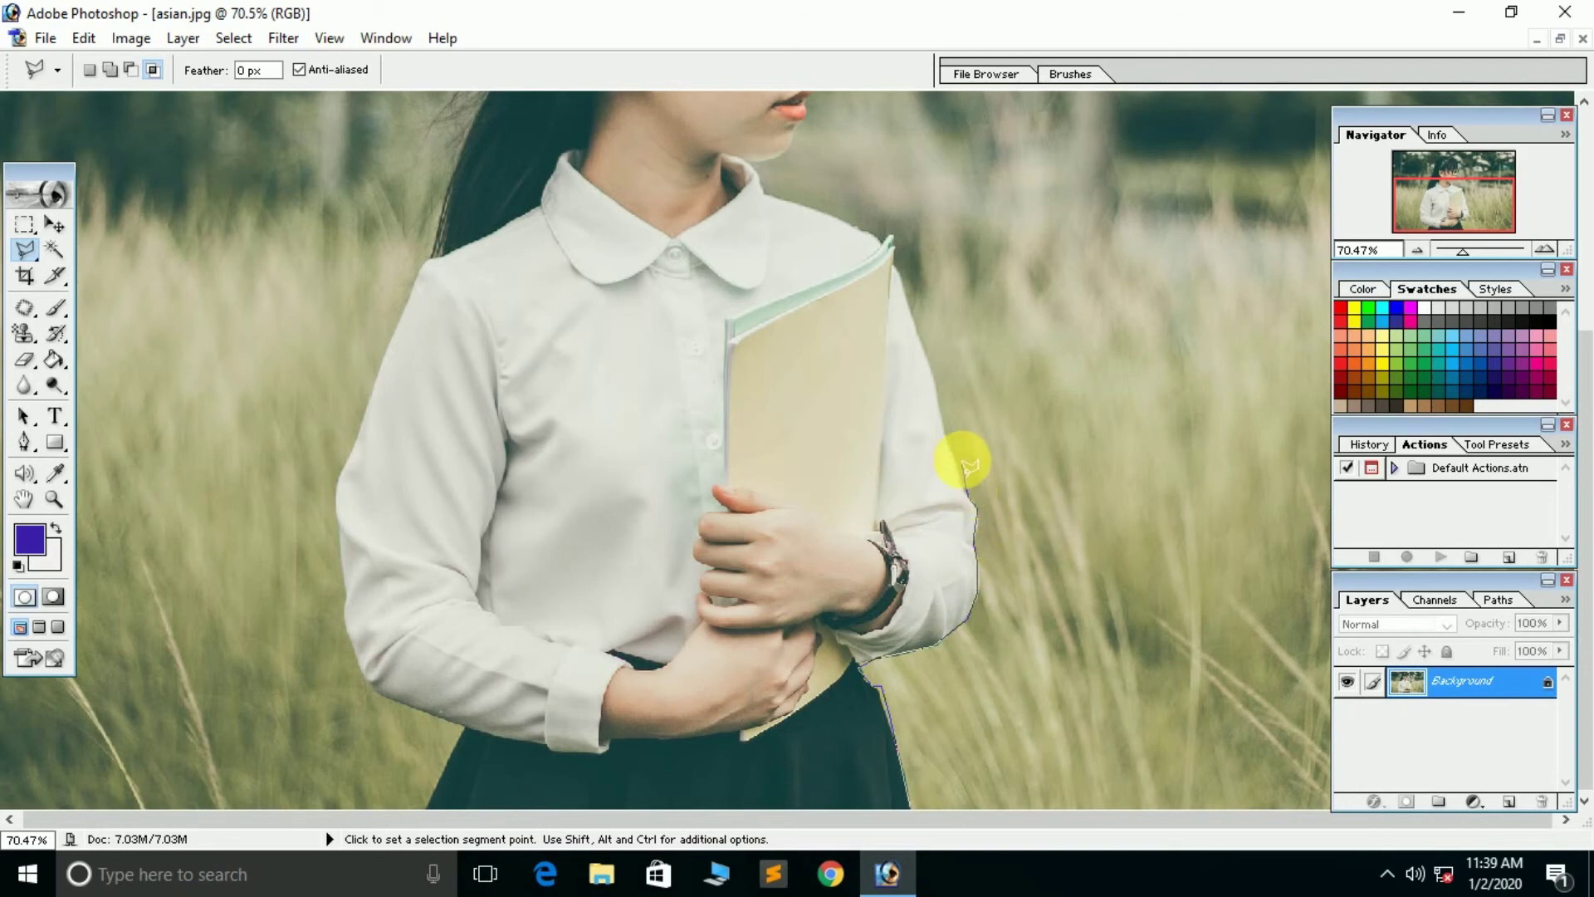
click(942, 407)
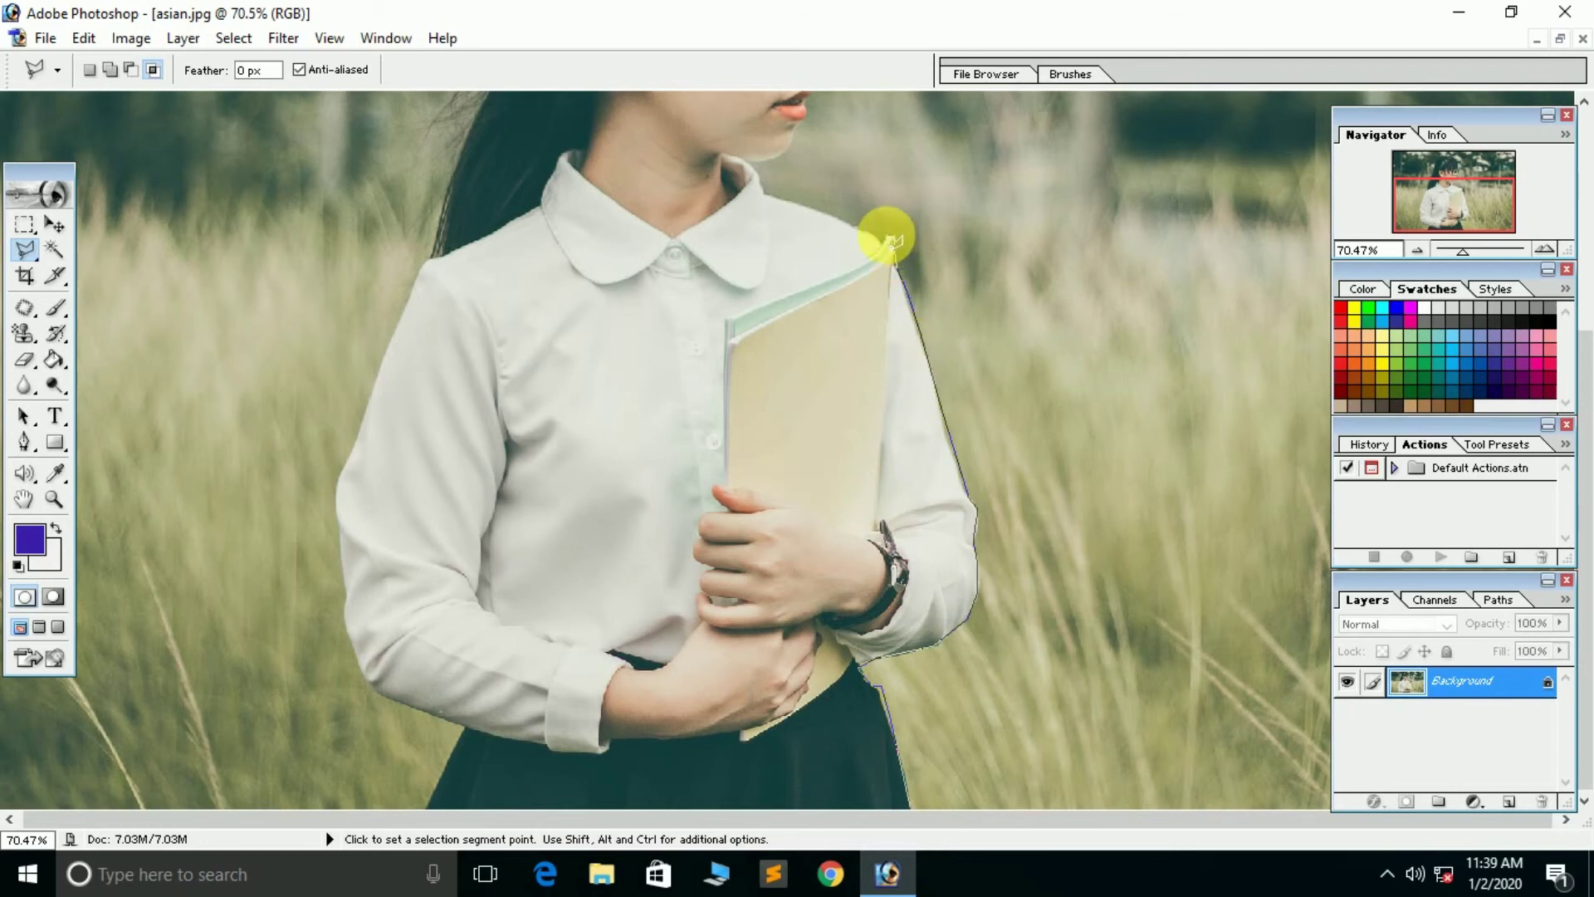
click(887, 241)
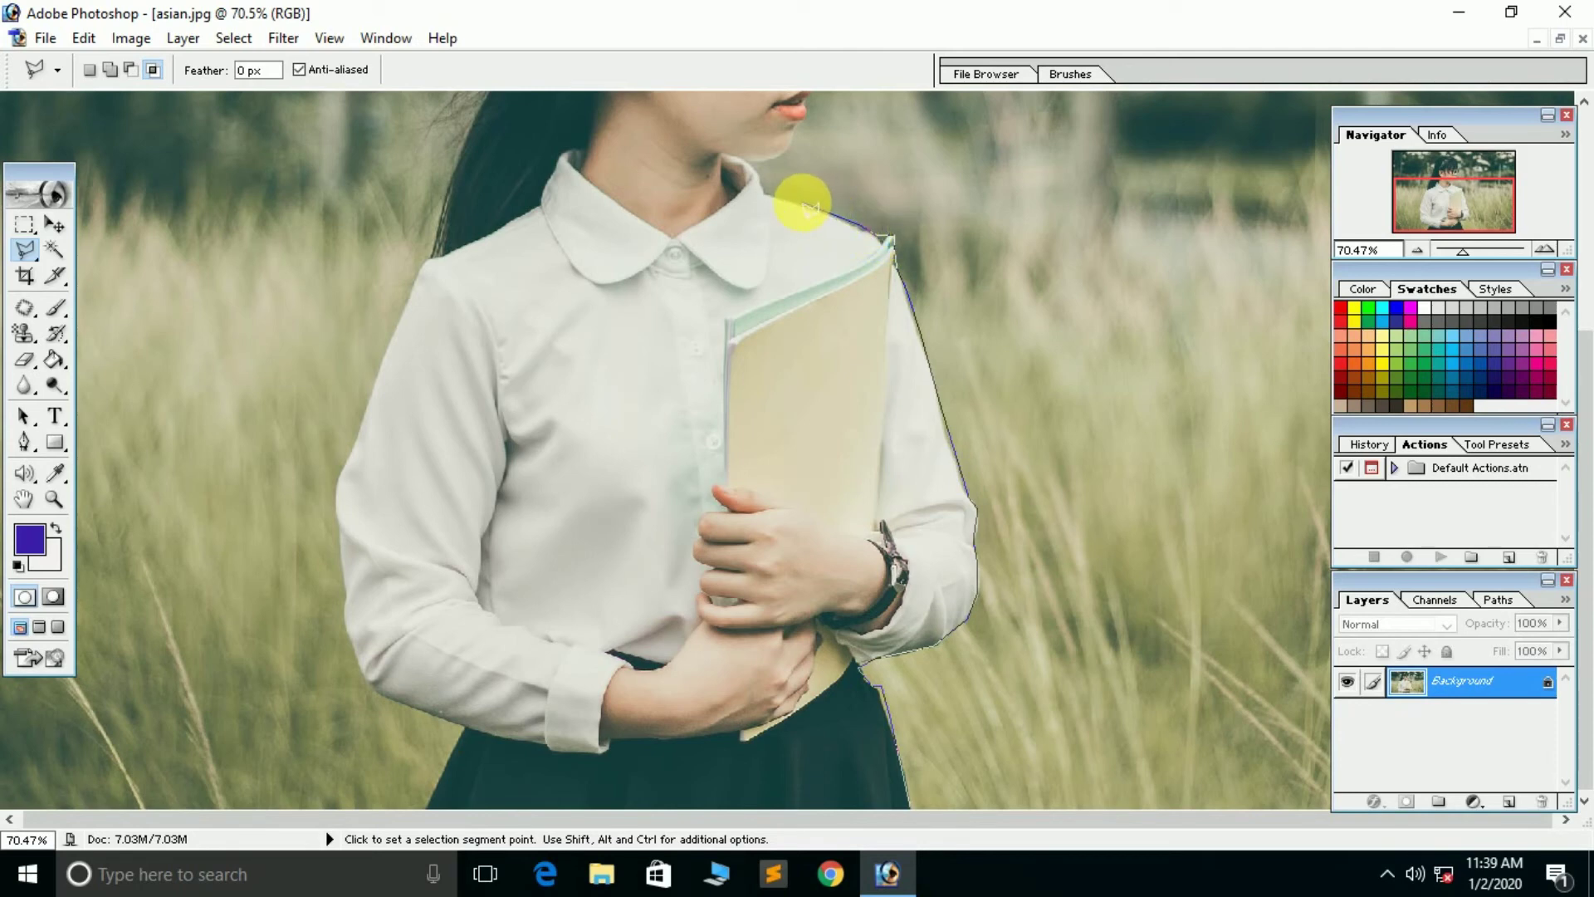
click(764, 191)
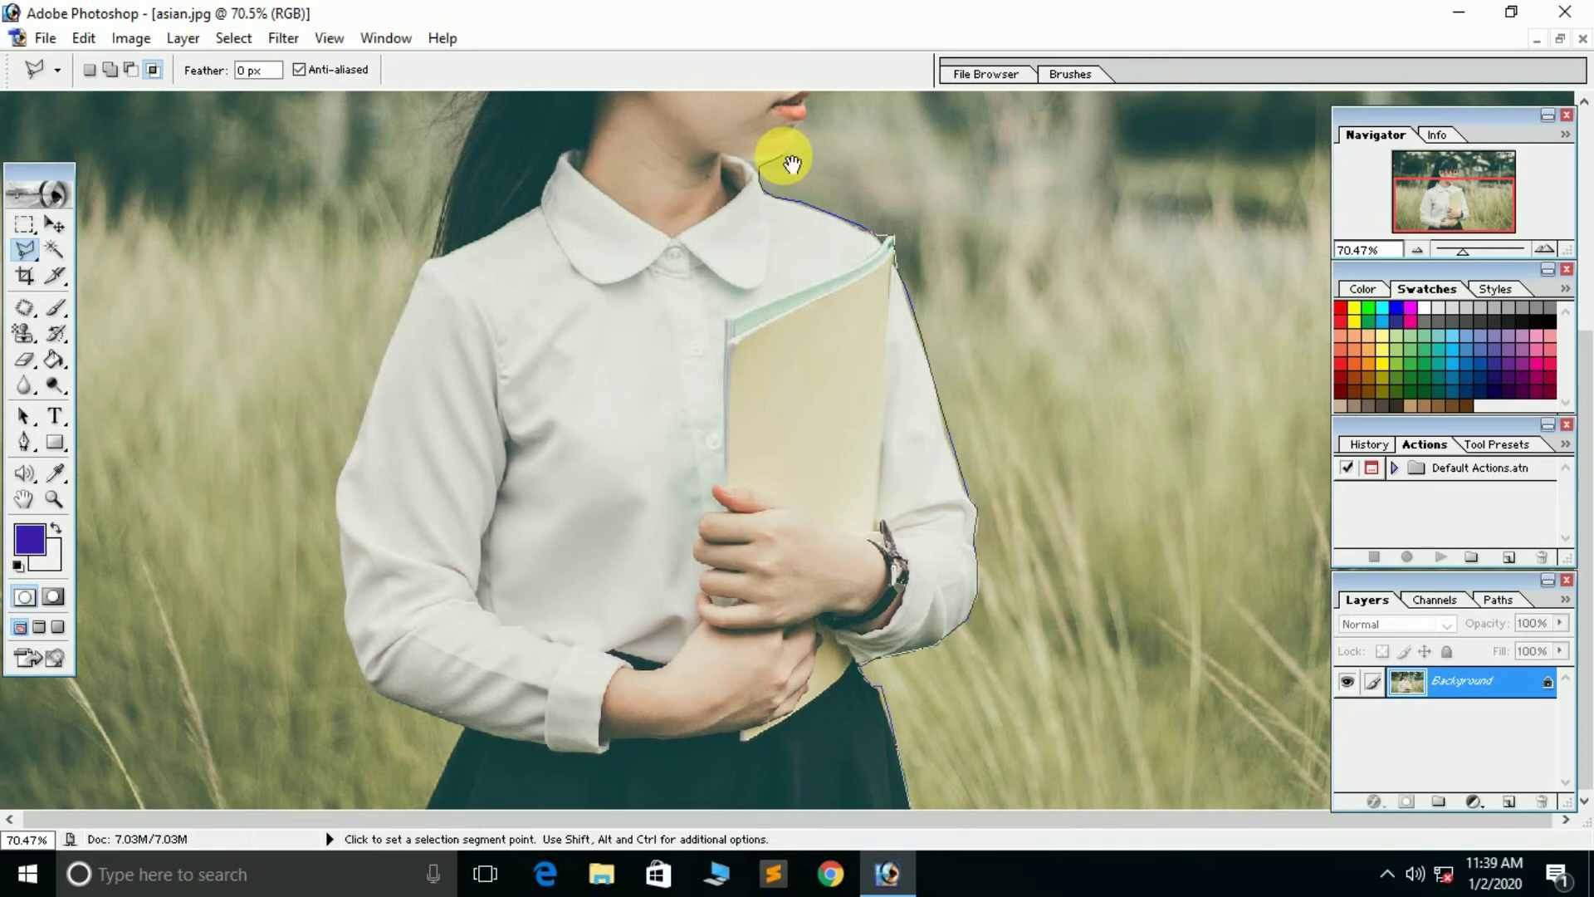
- Pan up and trace the outline past the glasses and over the headband bow
mouse_move(794, 170)
mouse_down()
mouse_move(786, 249)
mouse_move(815, 523)
mouse_up()
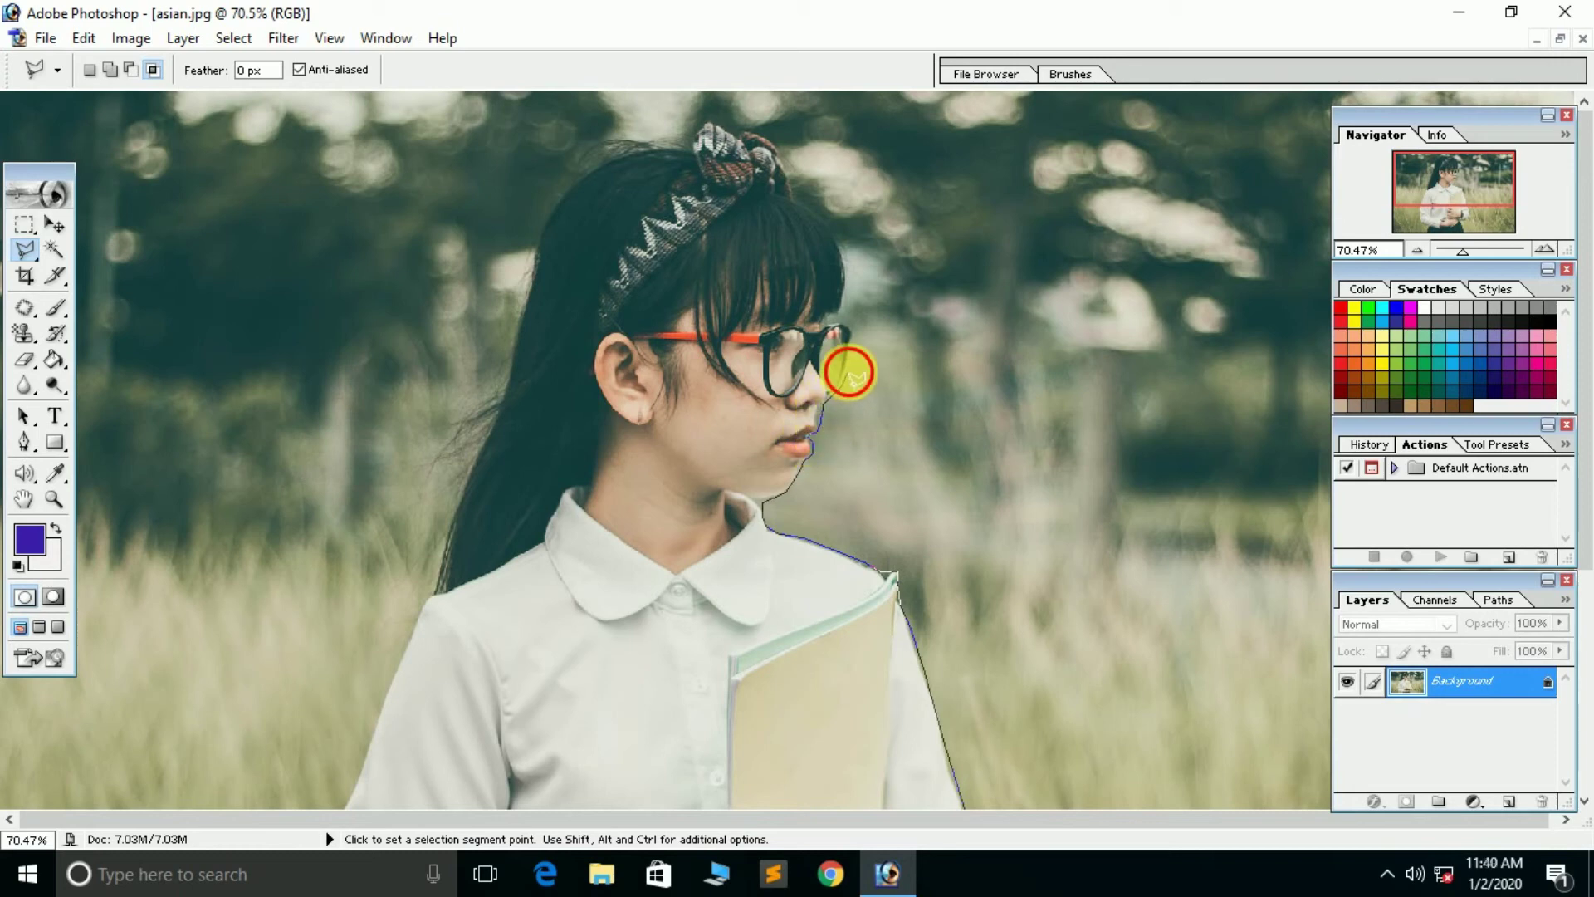
click(850, 374)
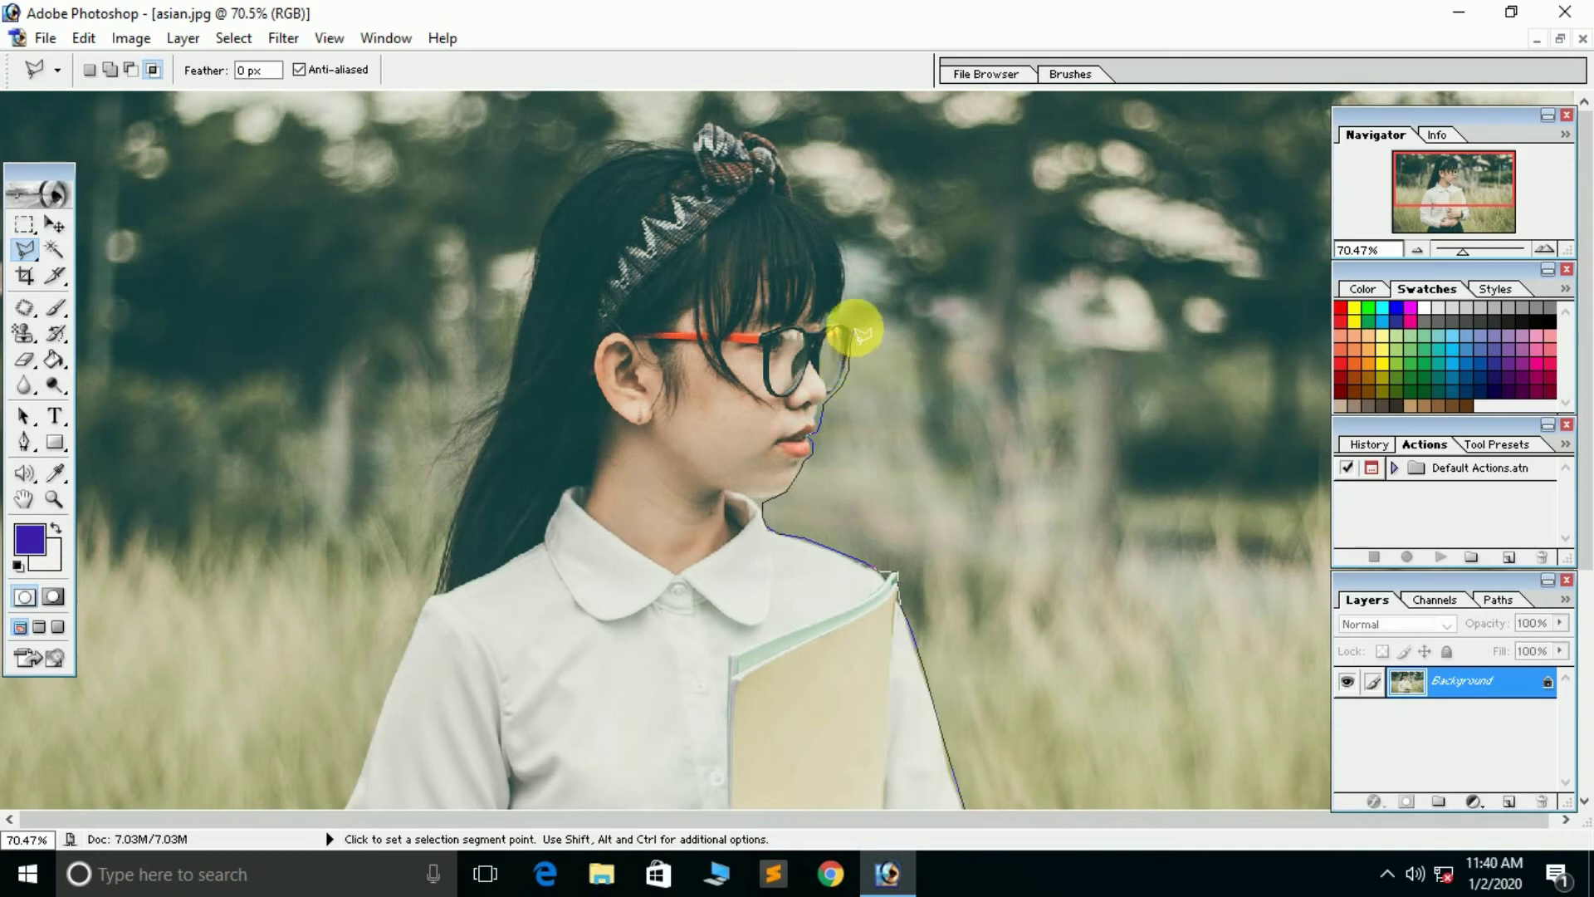
click(848, 321)
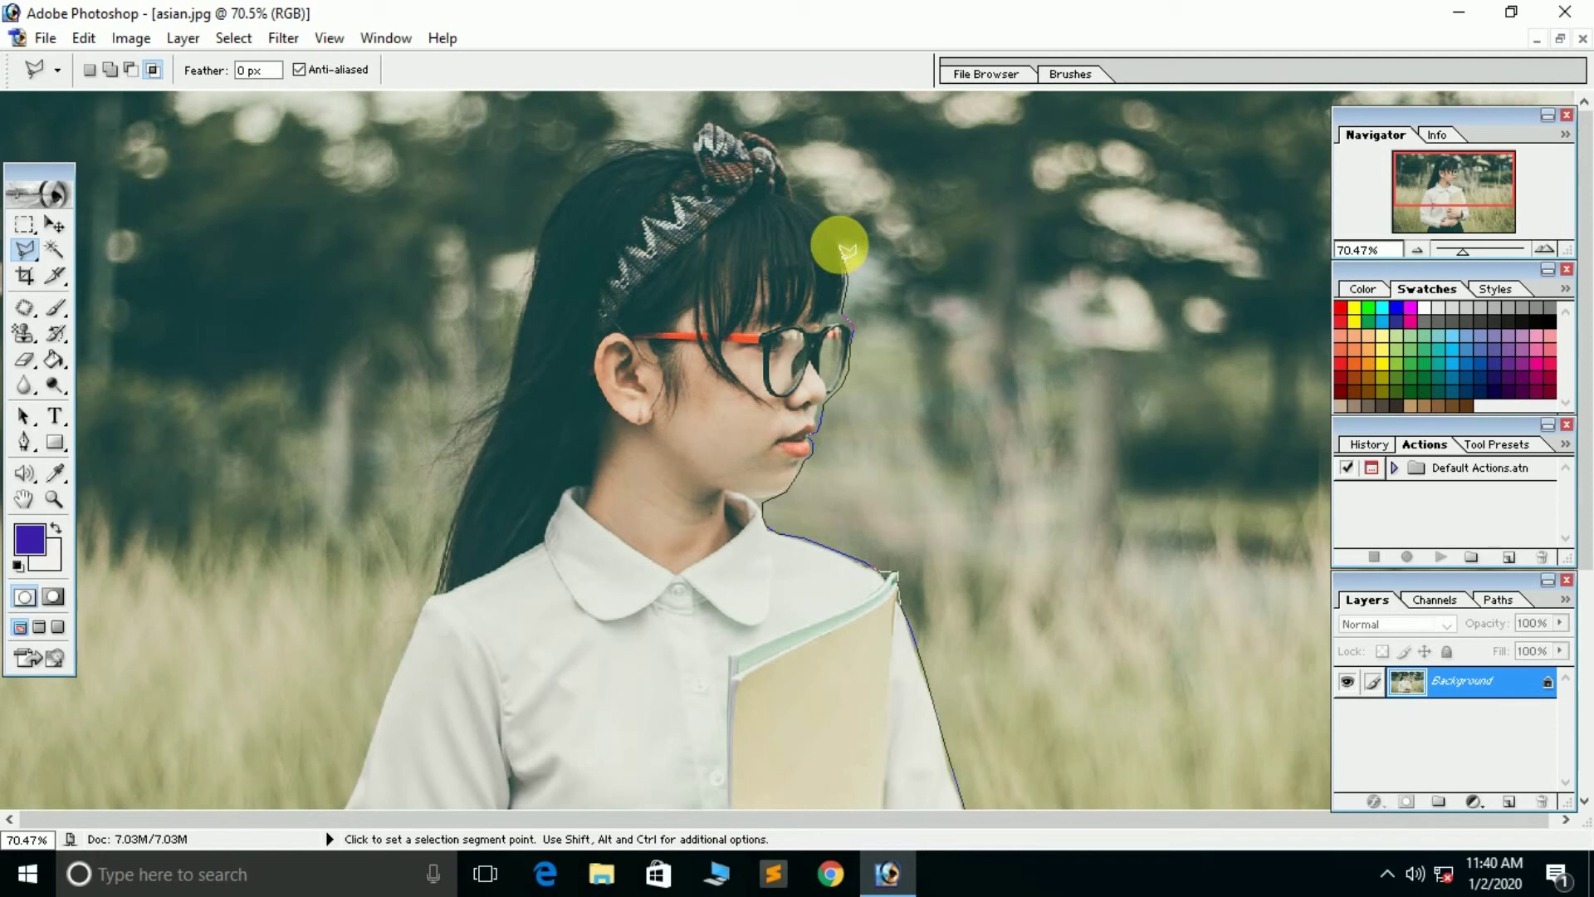
click(845, 250)
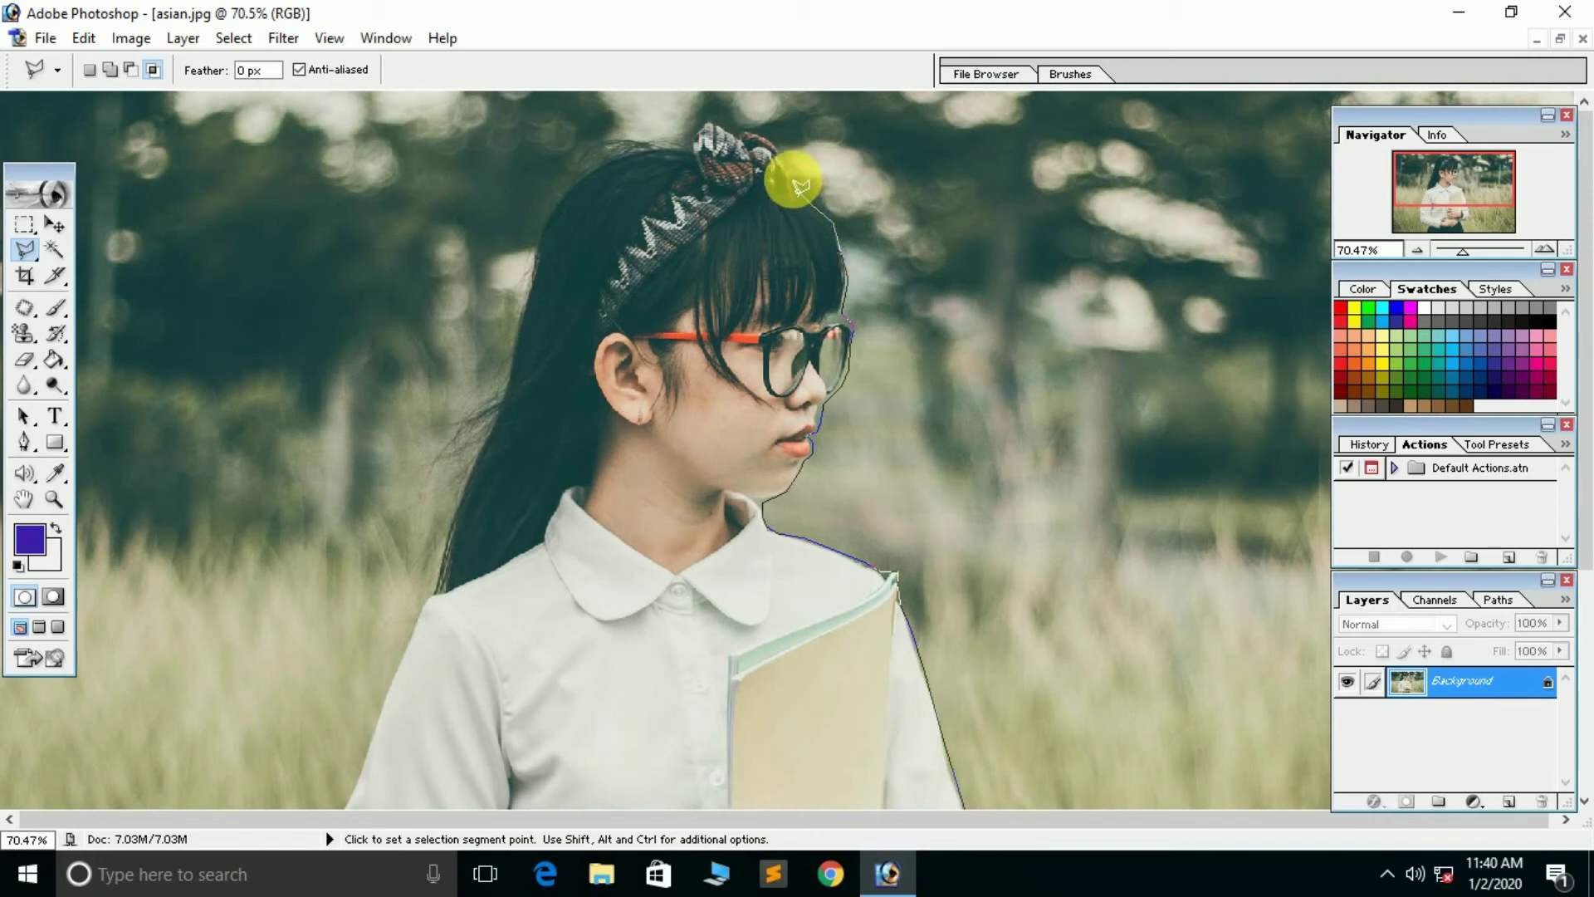
click(800, 184)
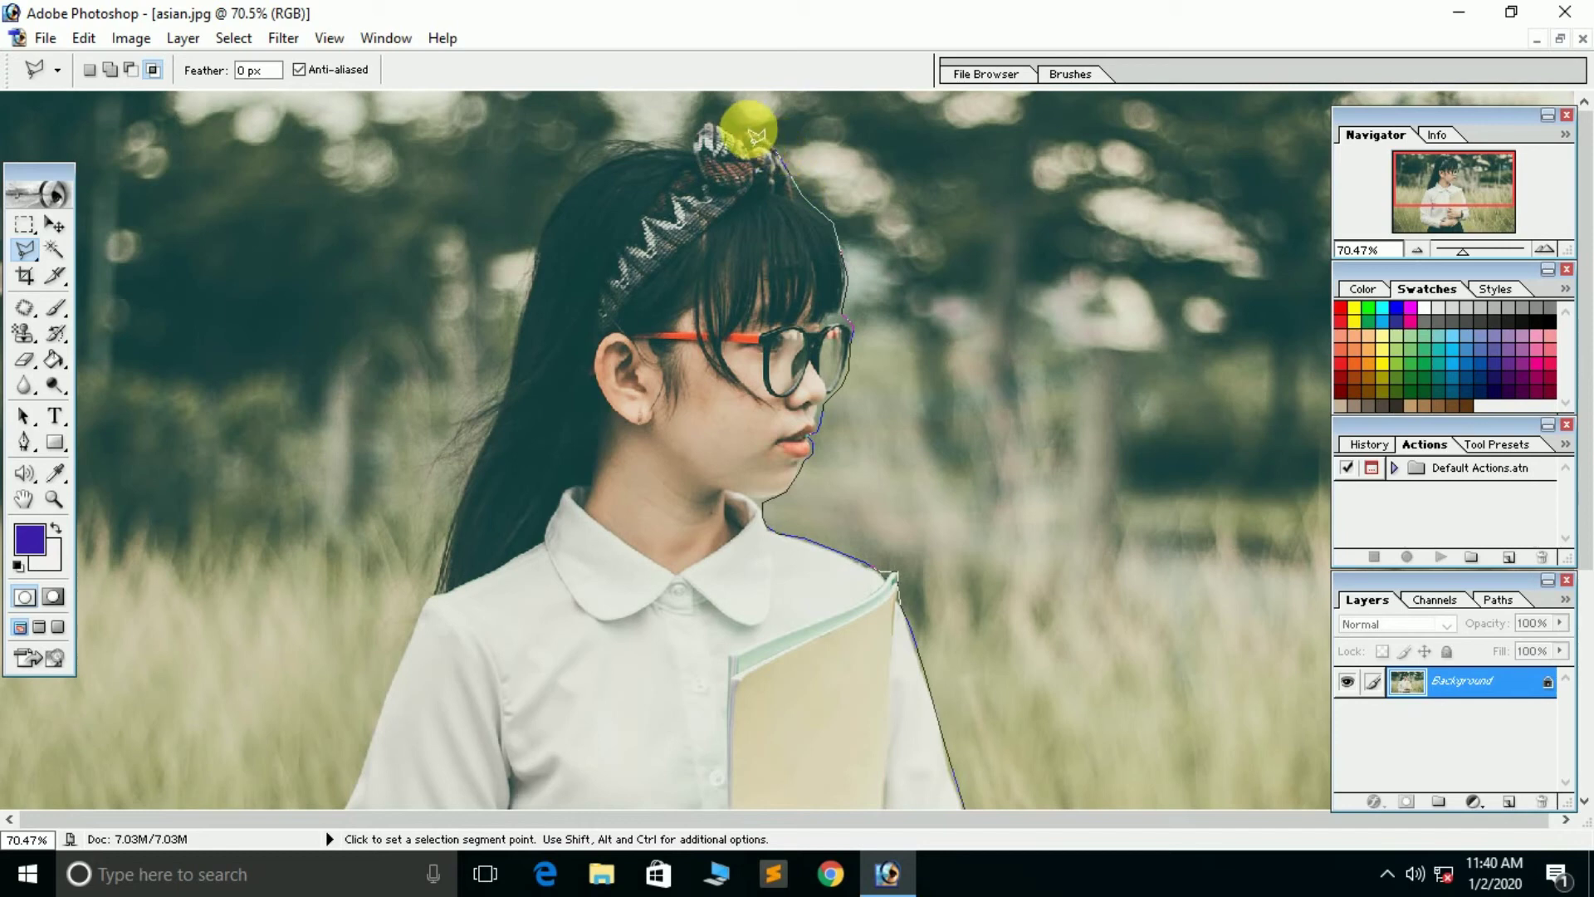
click(756, 134)
click(698, 139)
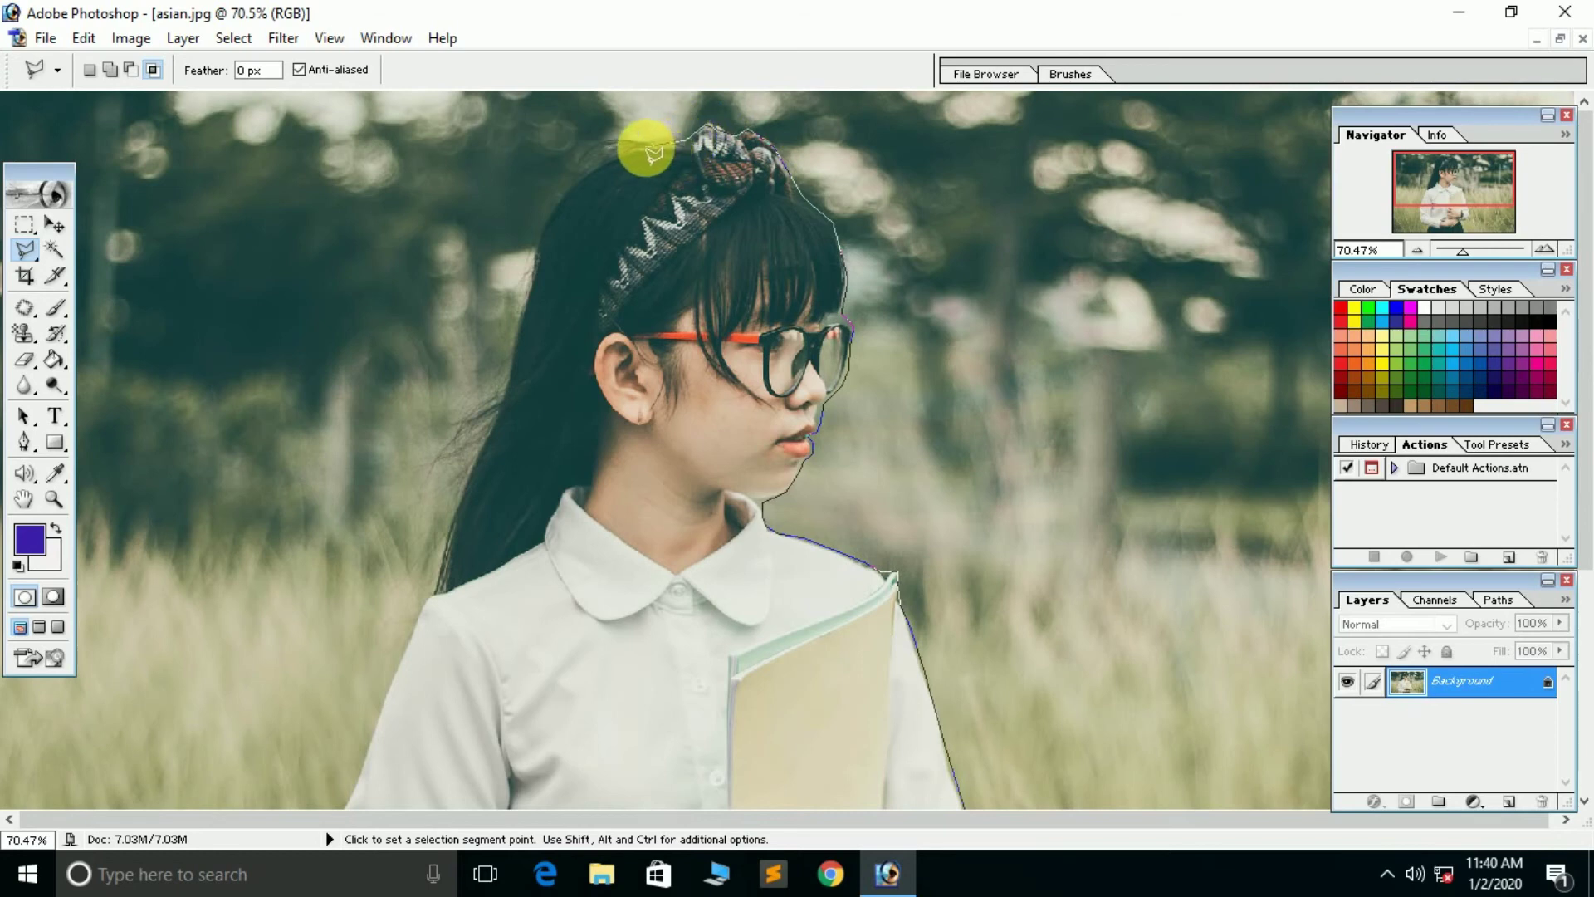
- Continue the outline over the top of the hair and down its left edge
click(596, 171)
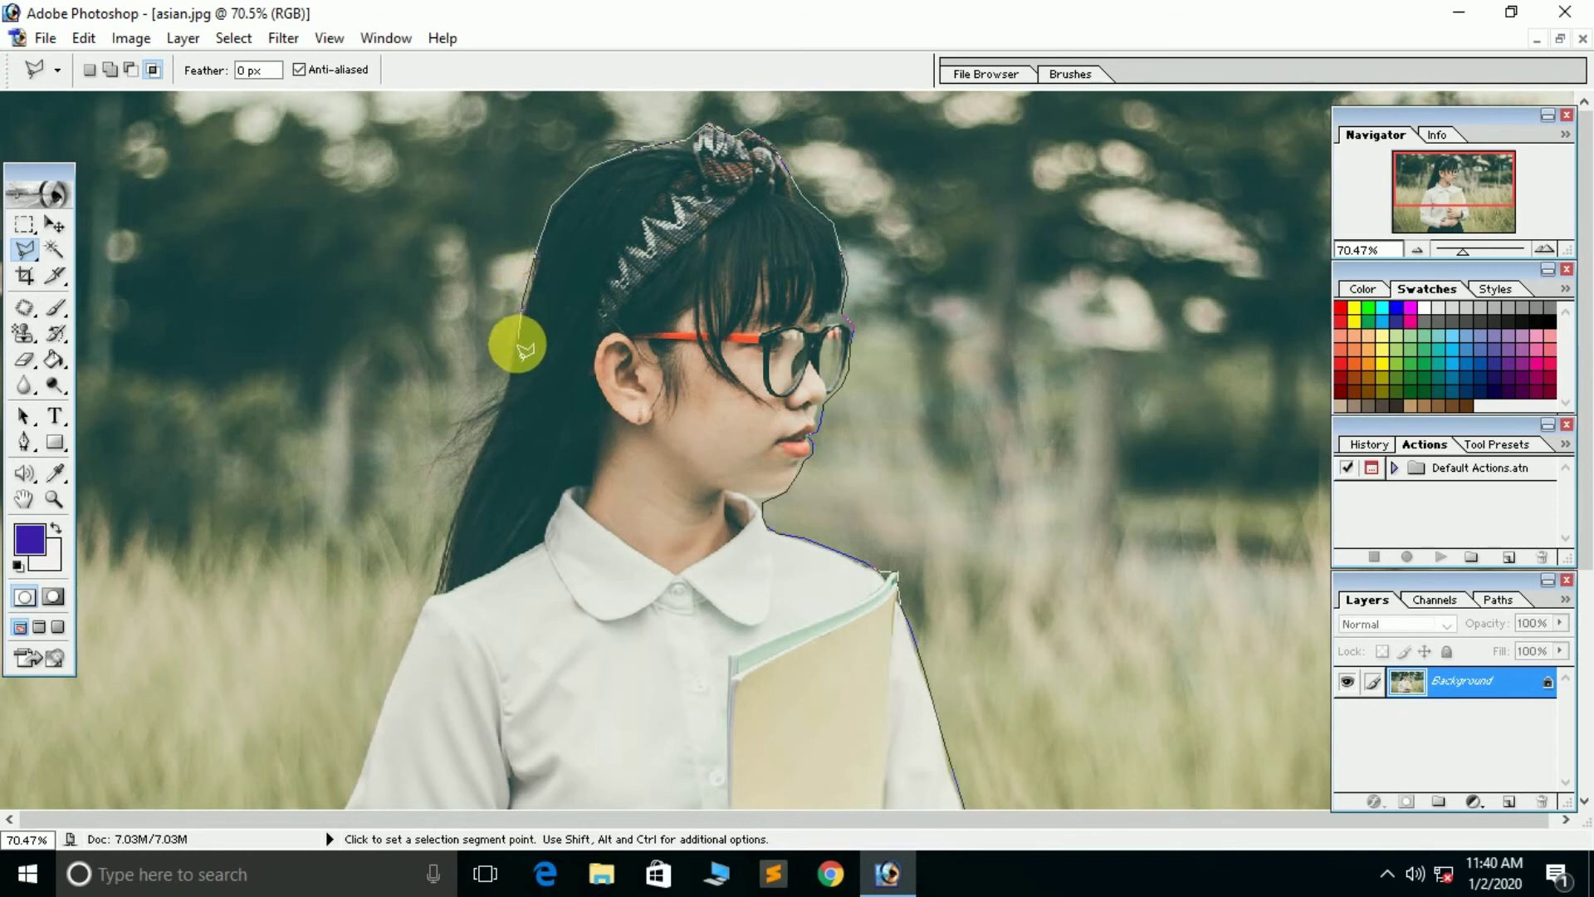
click(513, 355)
click(502, 390)
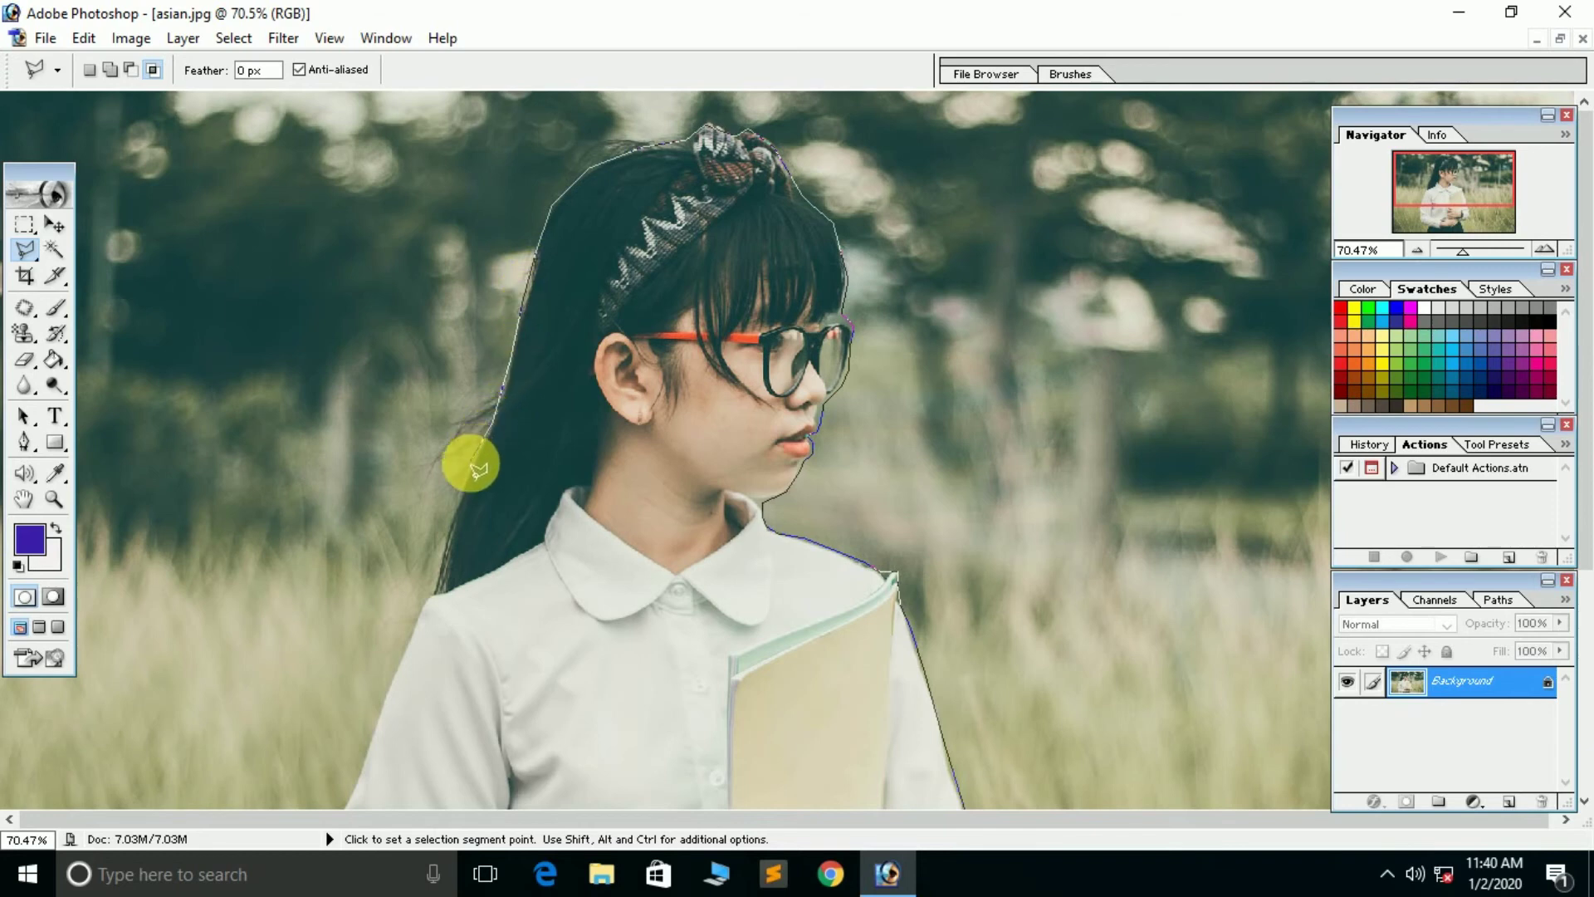
click(462, 502)
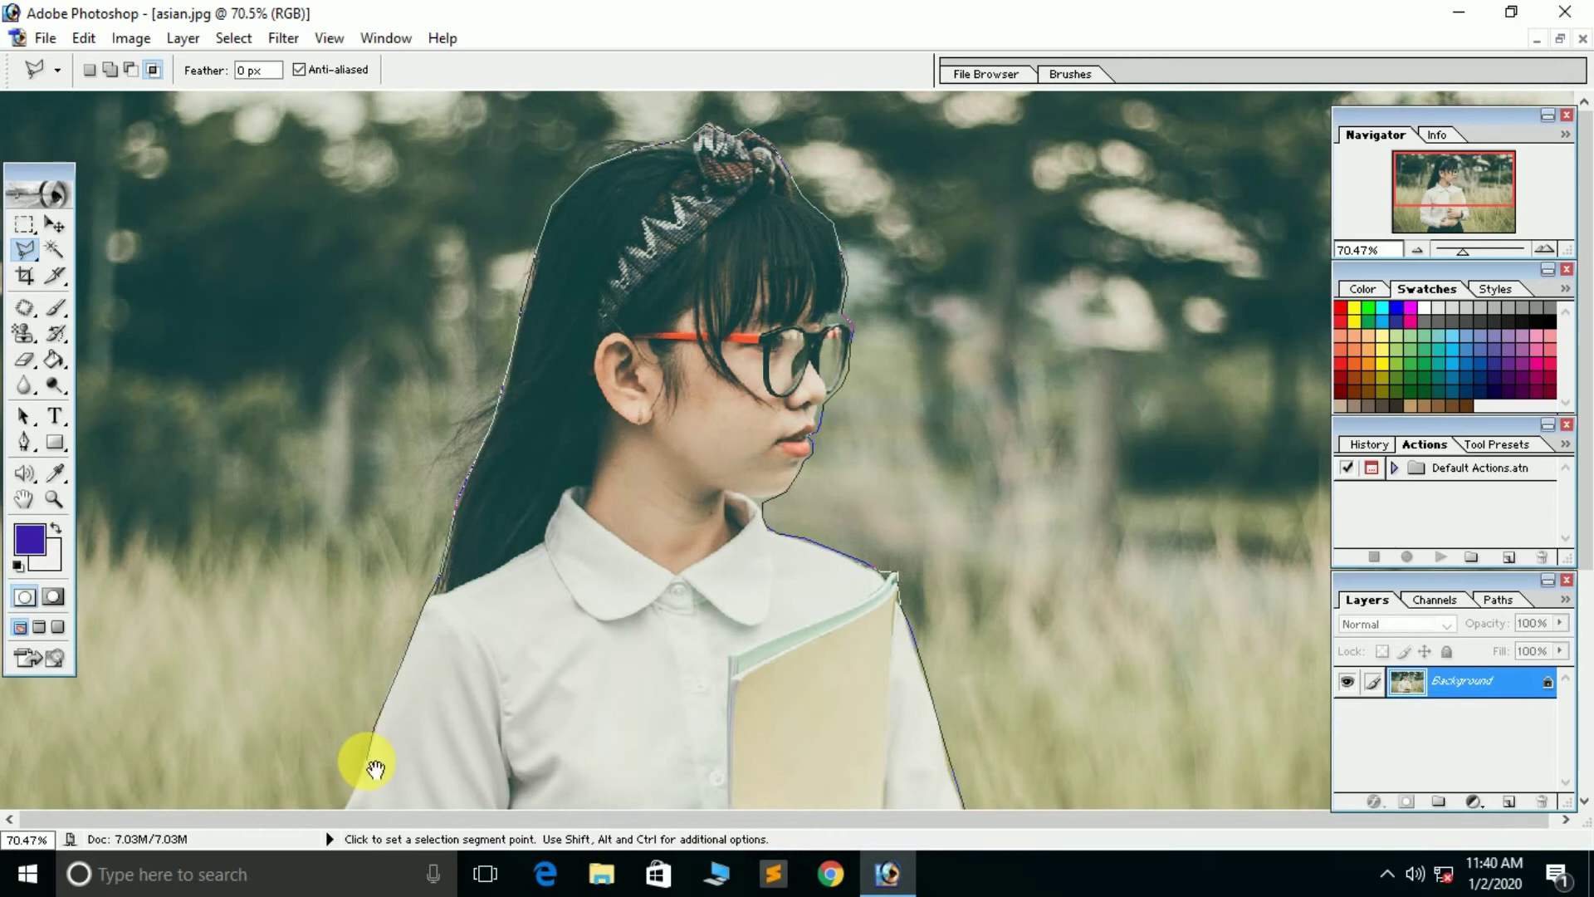
- Trace the left sleeve, elbow and cuff, then close along the photo's bottom edge
mouse_move(379, 764)
mouse_down()
mouse_move(409, 640)
mouse_move(416, 379)
mouse_up()
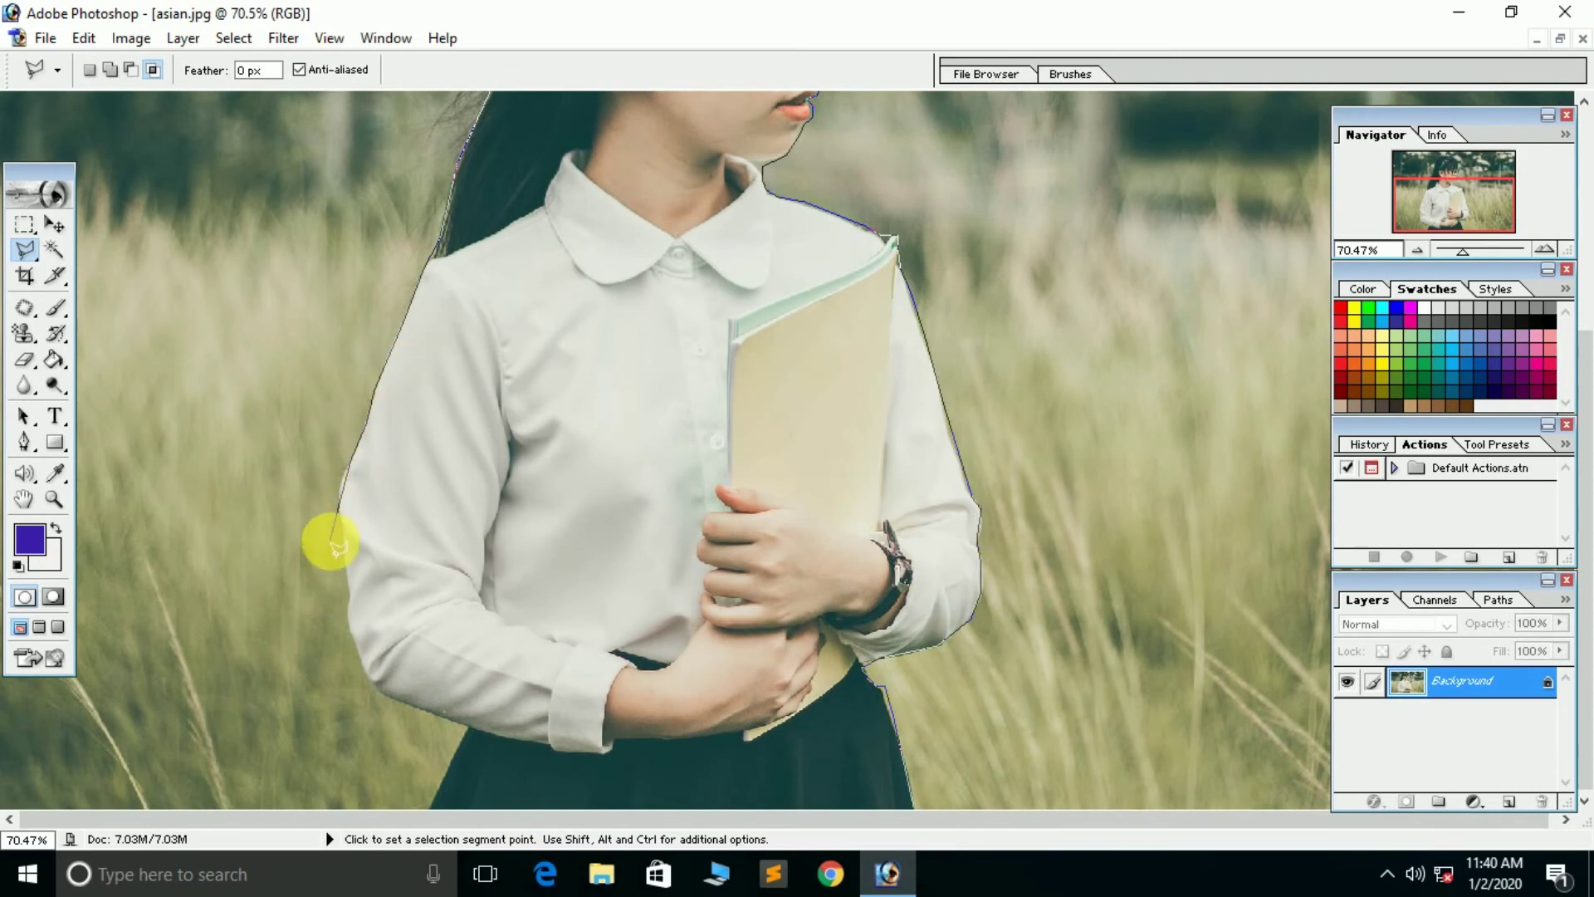
click(346, 619)
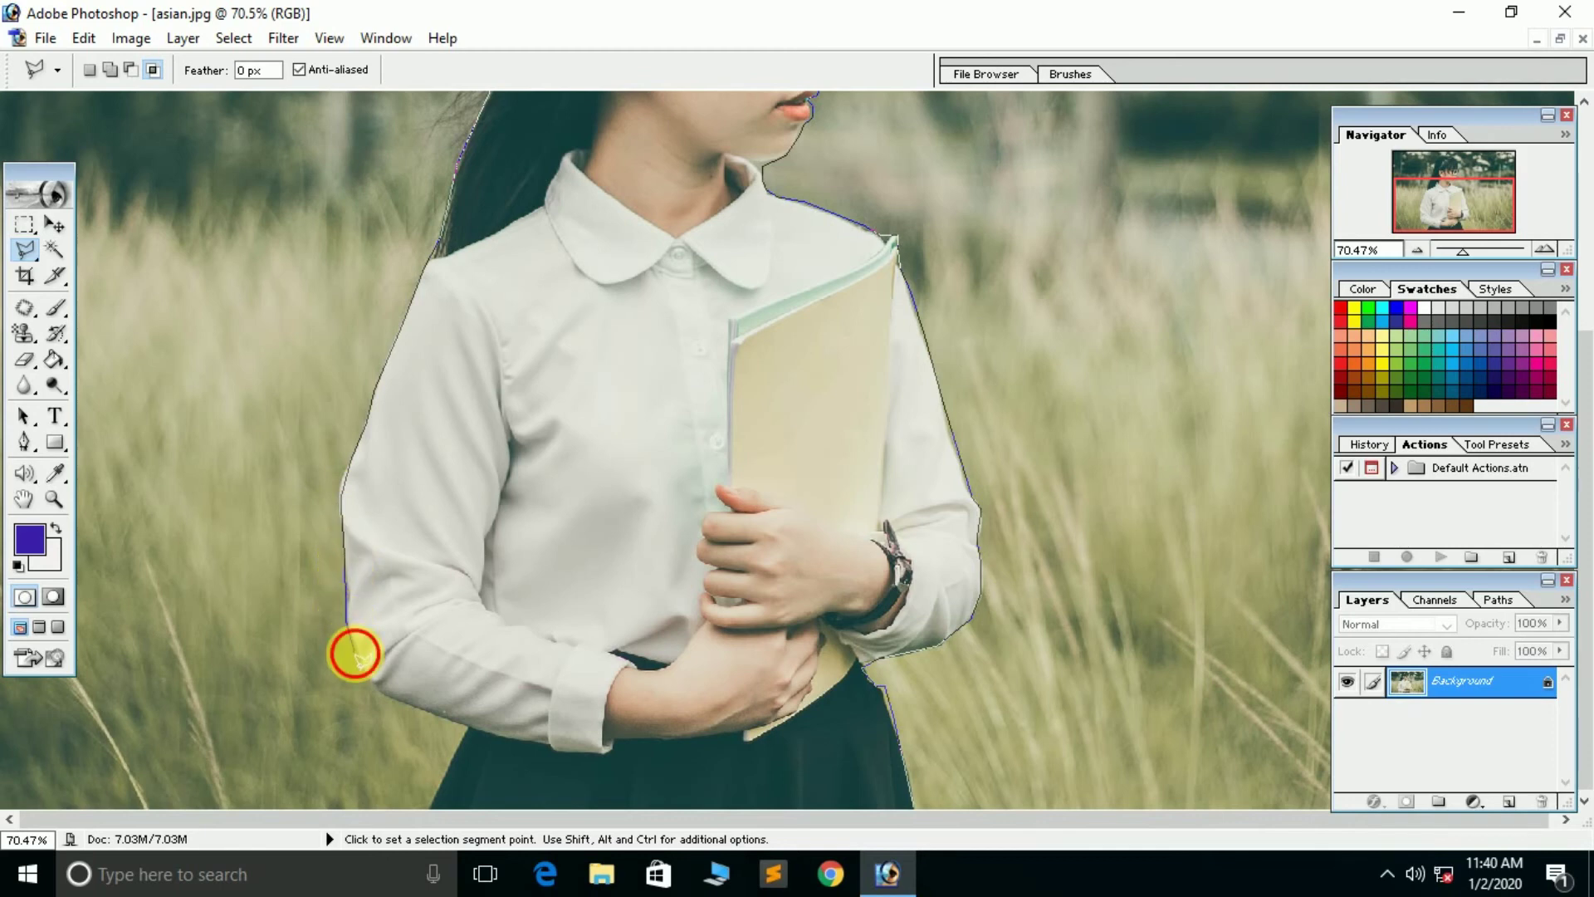
click(387, 696)
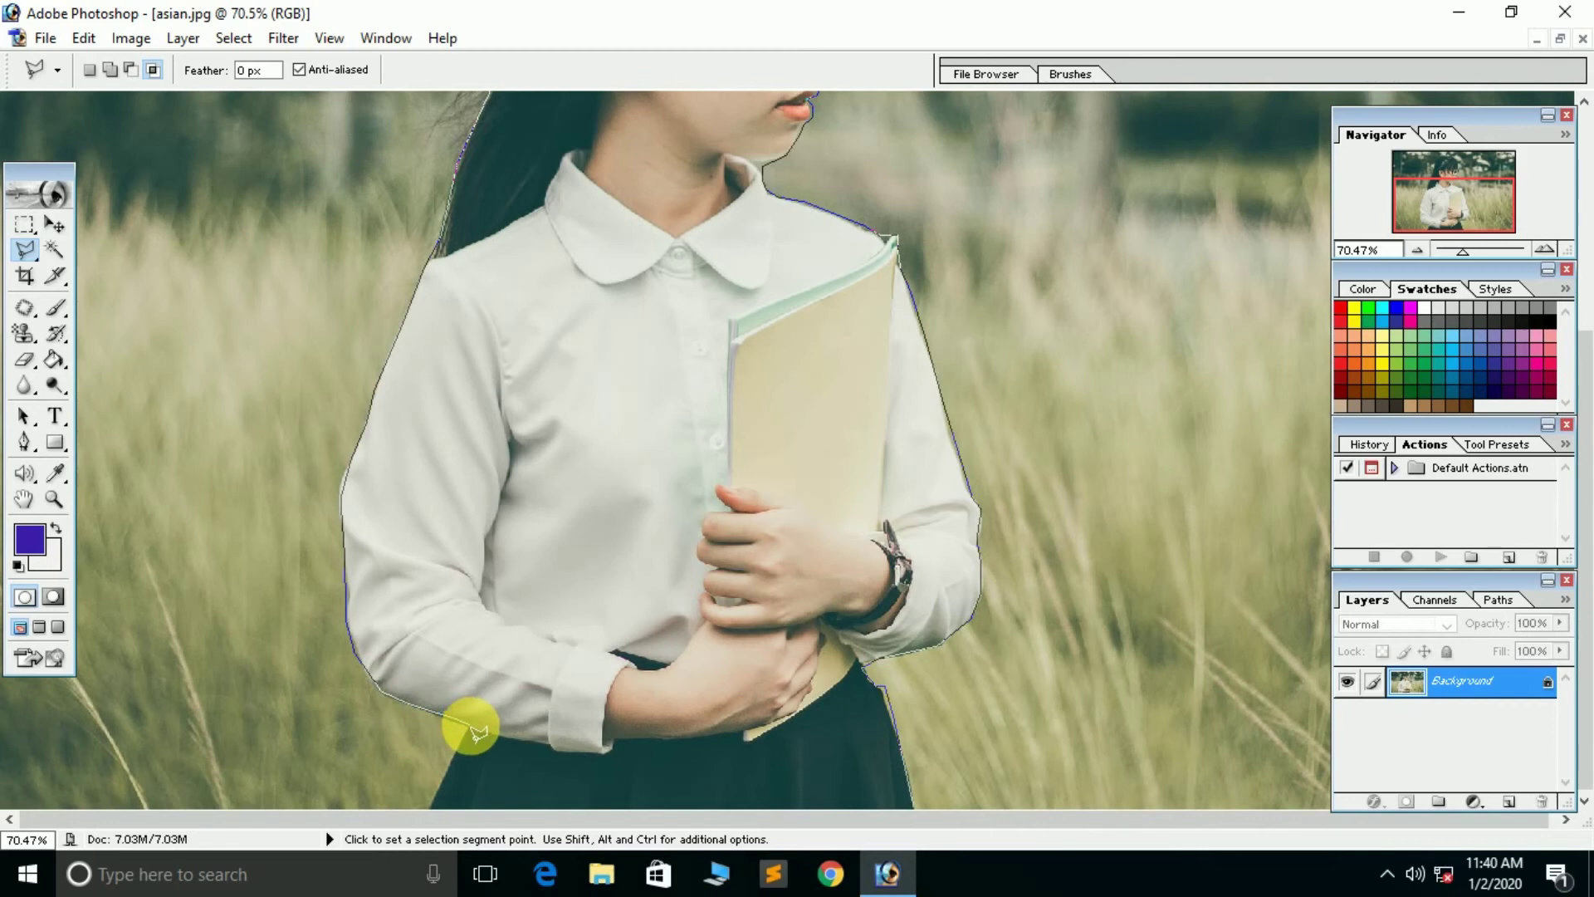
click(475, 728)
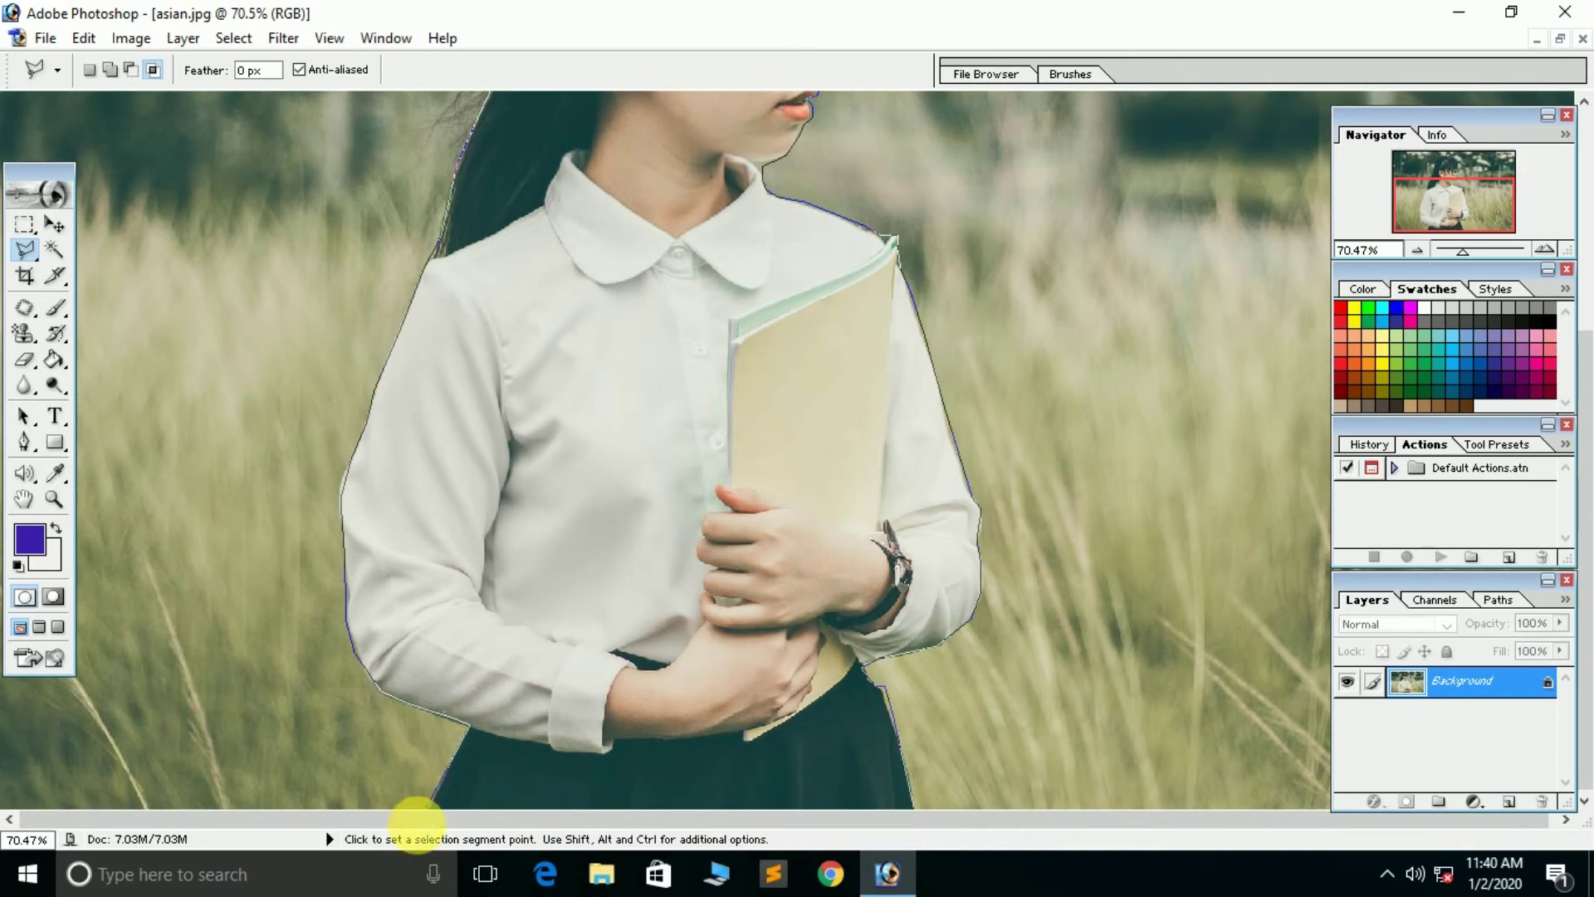
click(580, 808)
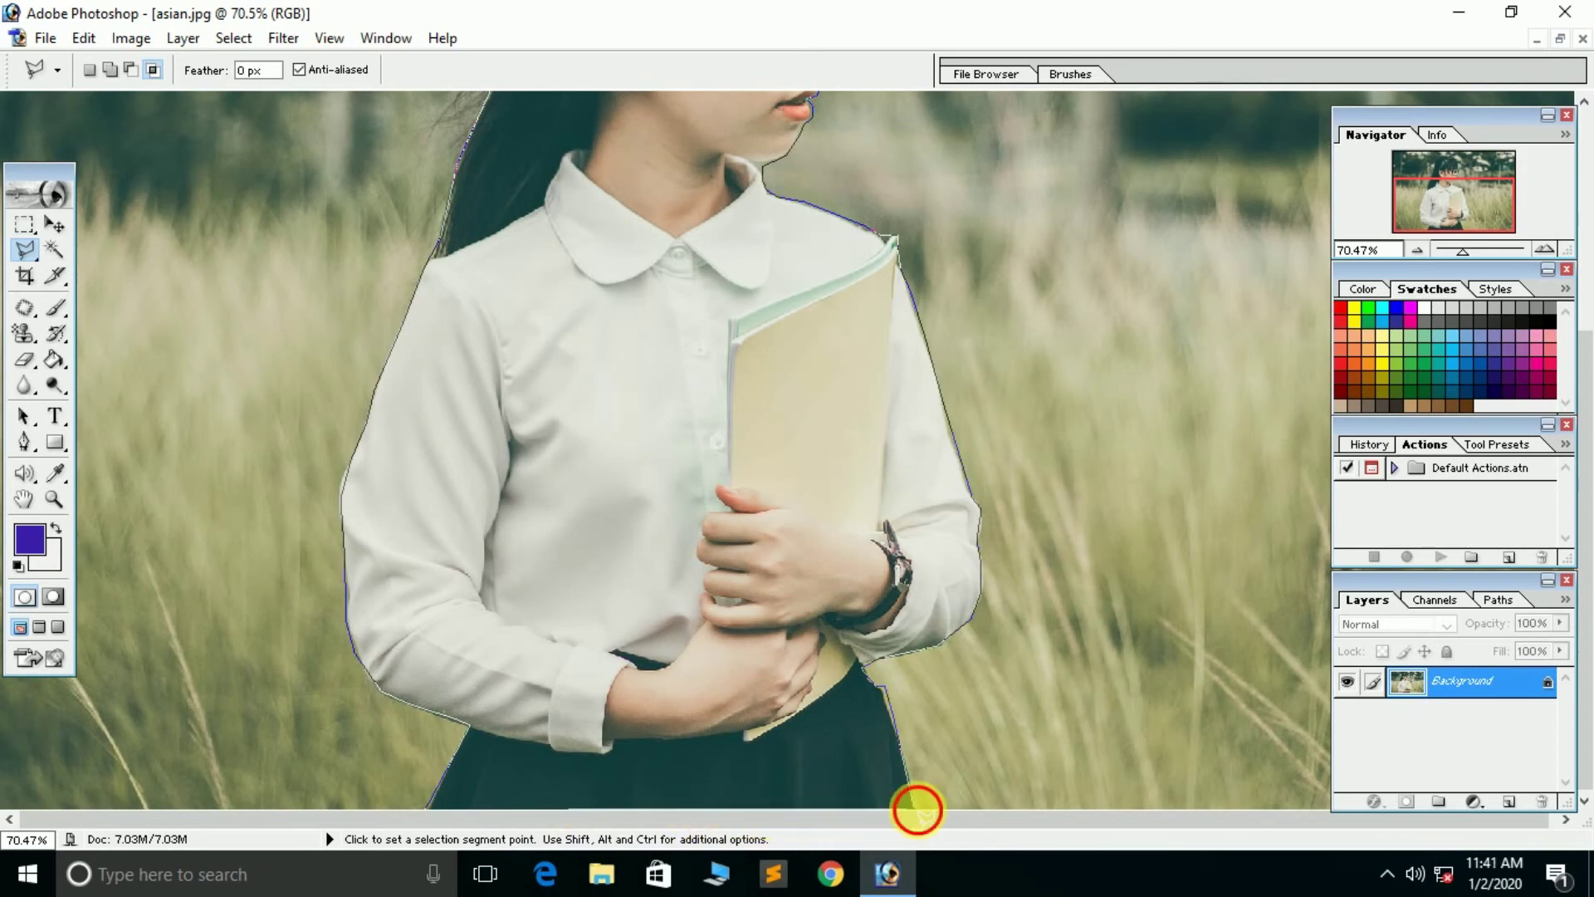
click(917, 810)
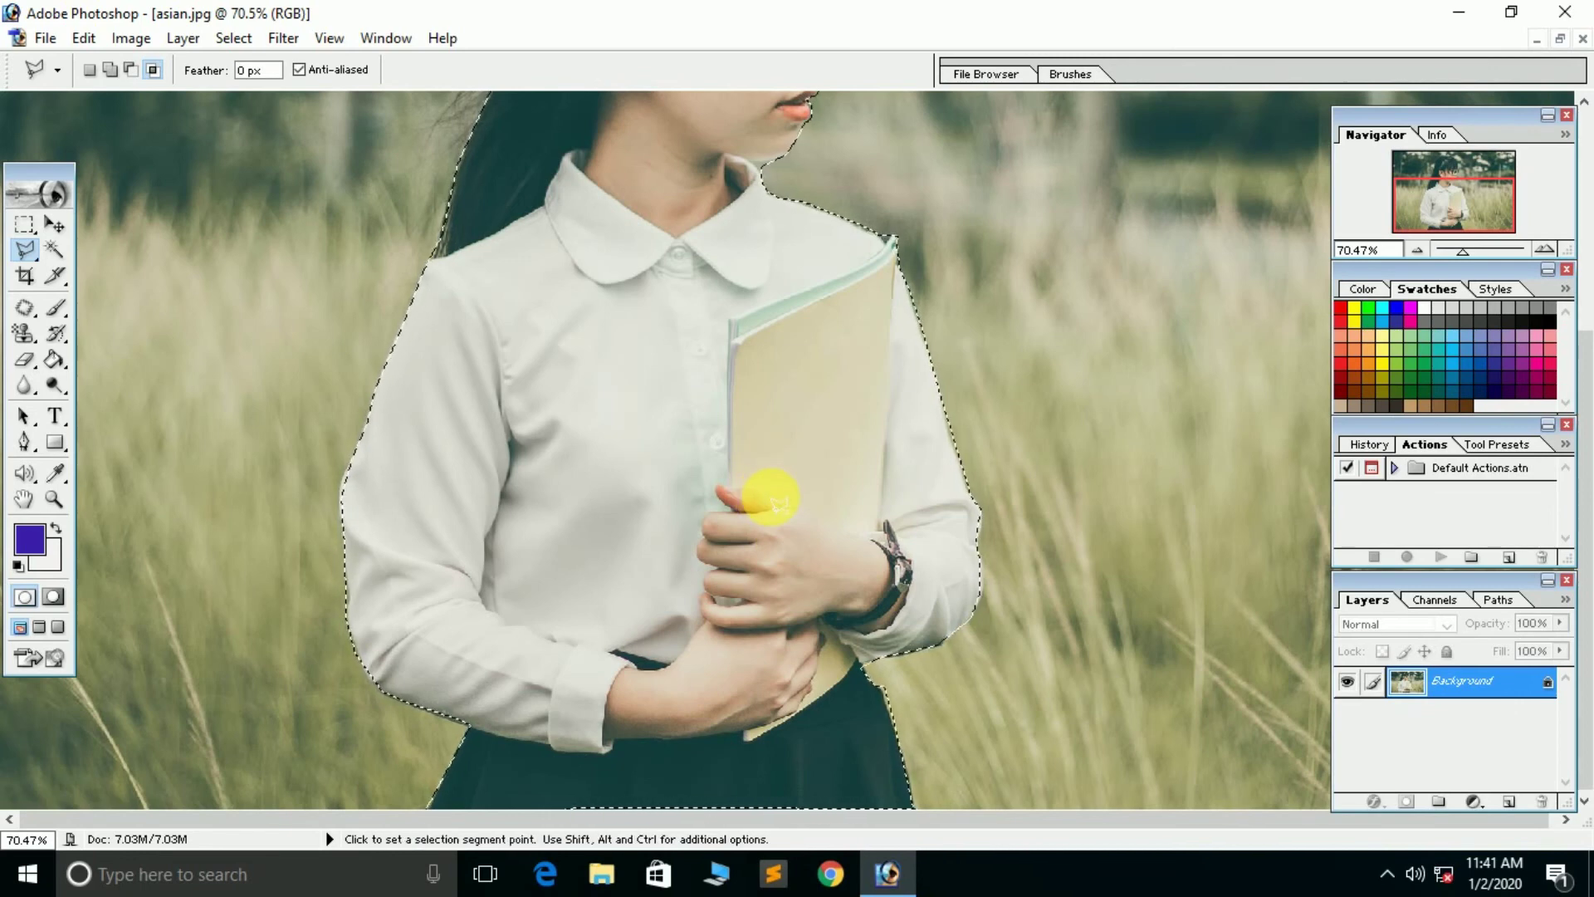
- Copy the selected girl from asian.jpg and paste her into Untitled-1 as Layer 1, then maximize it
key(ctrl)
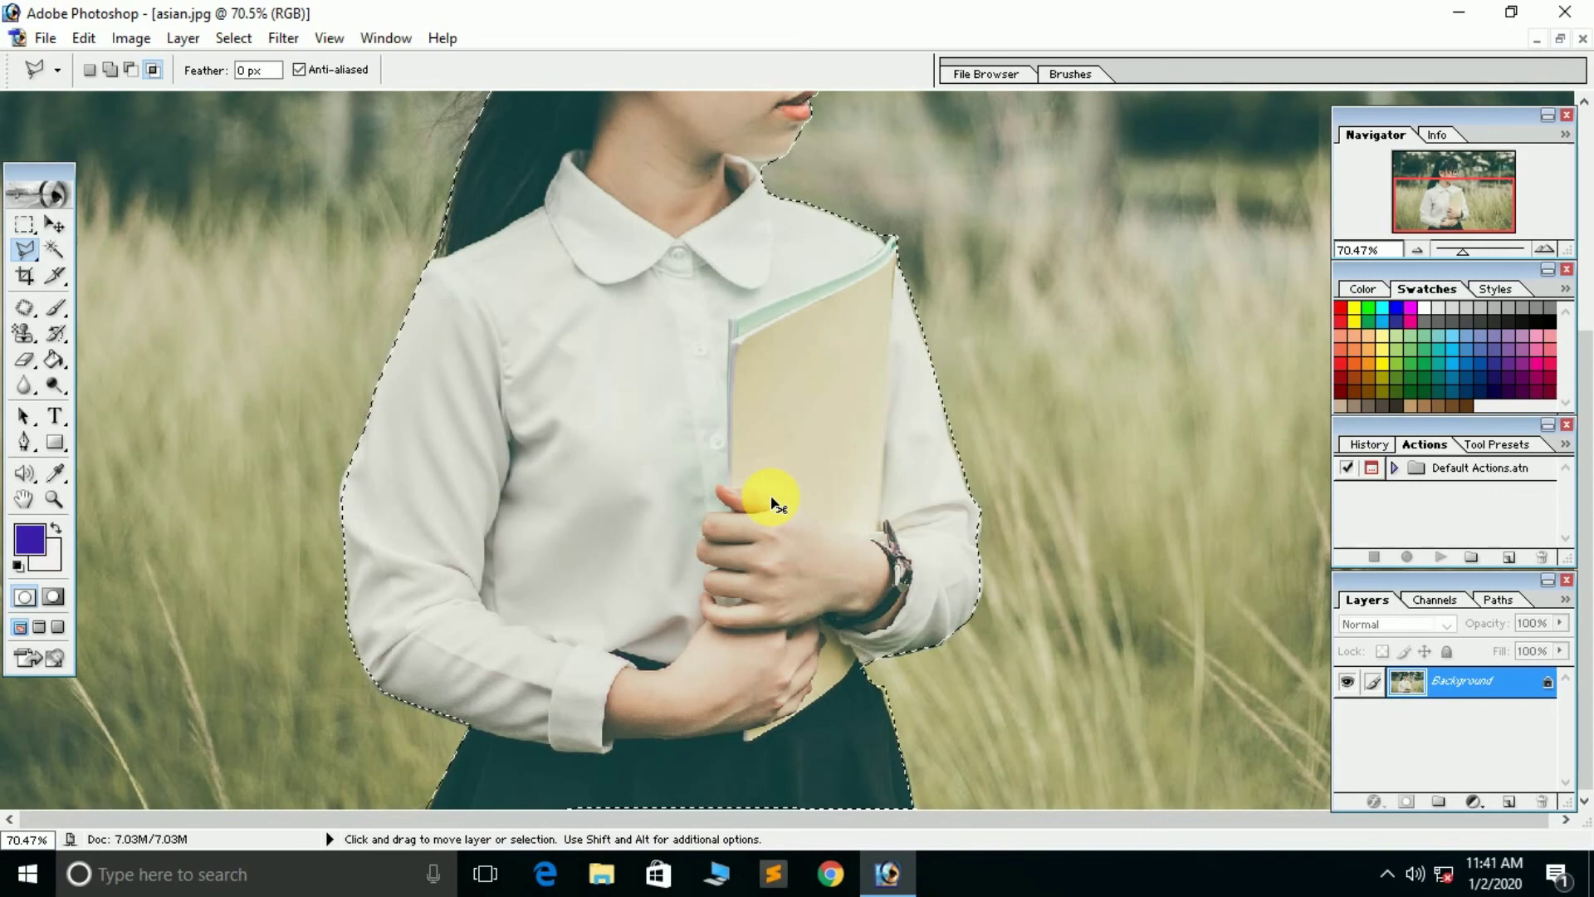
key(ctrl+minus)
key(ctrl+minus)
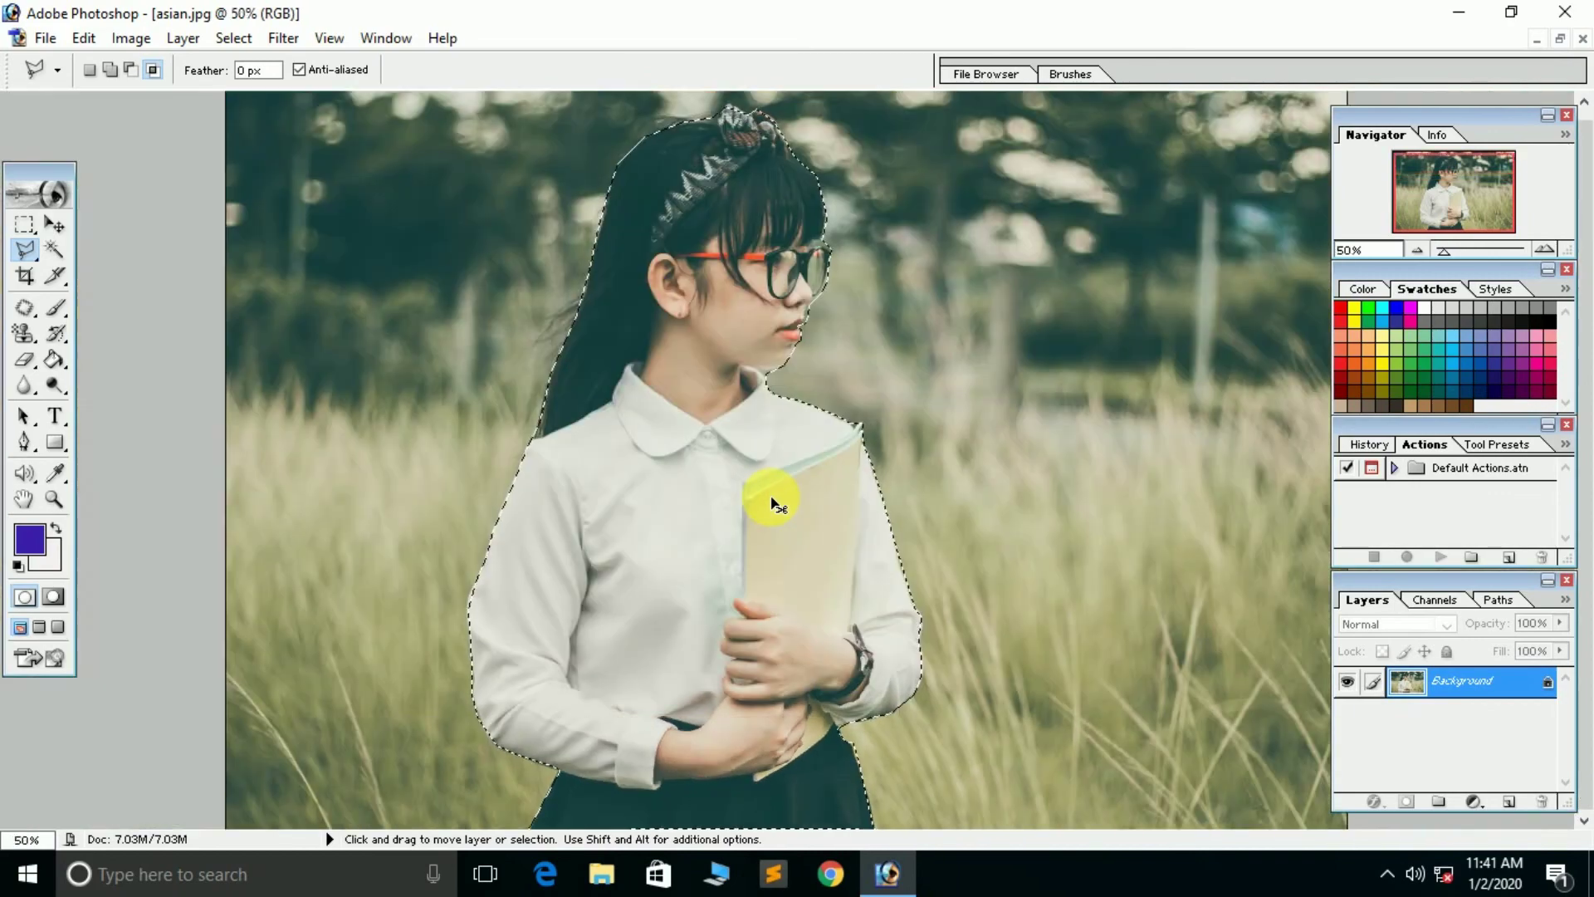
key(ctrl+minus)
key(ctrl+minus)
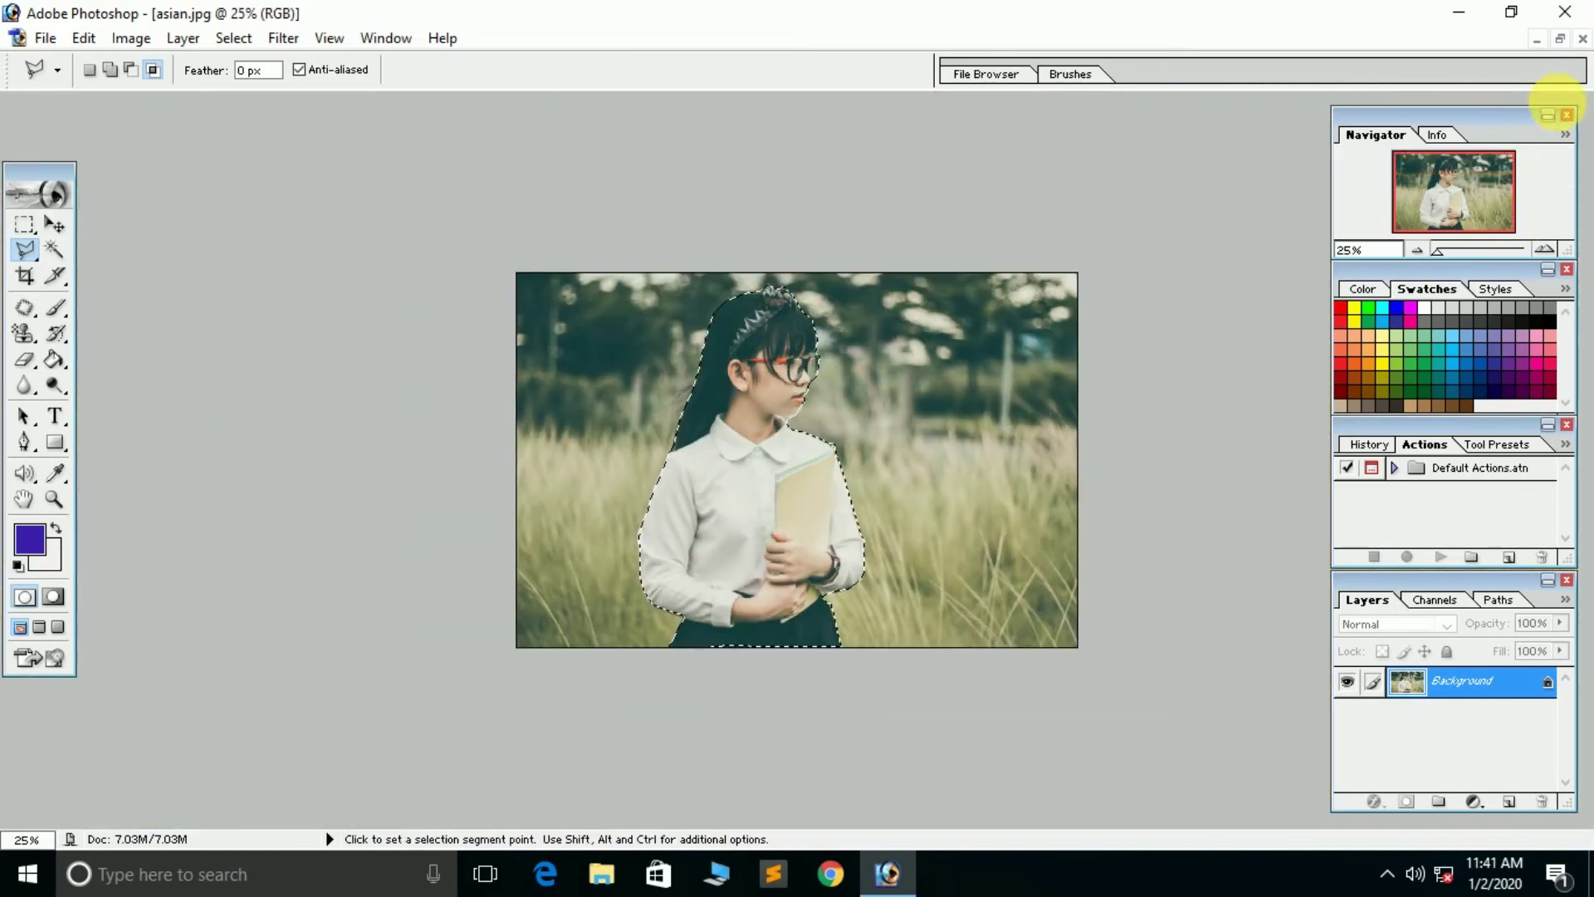
click(1560, 39)
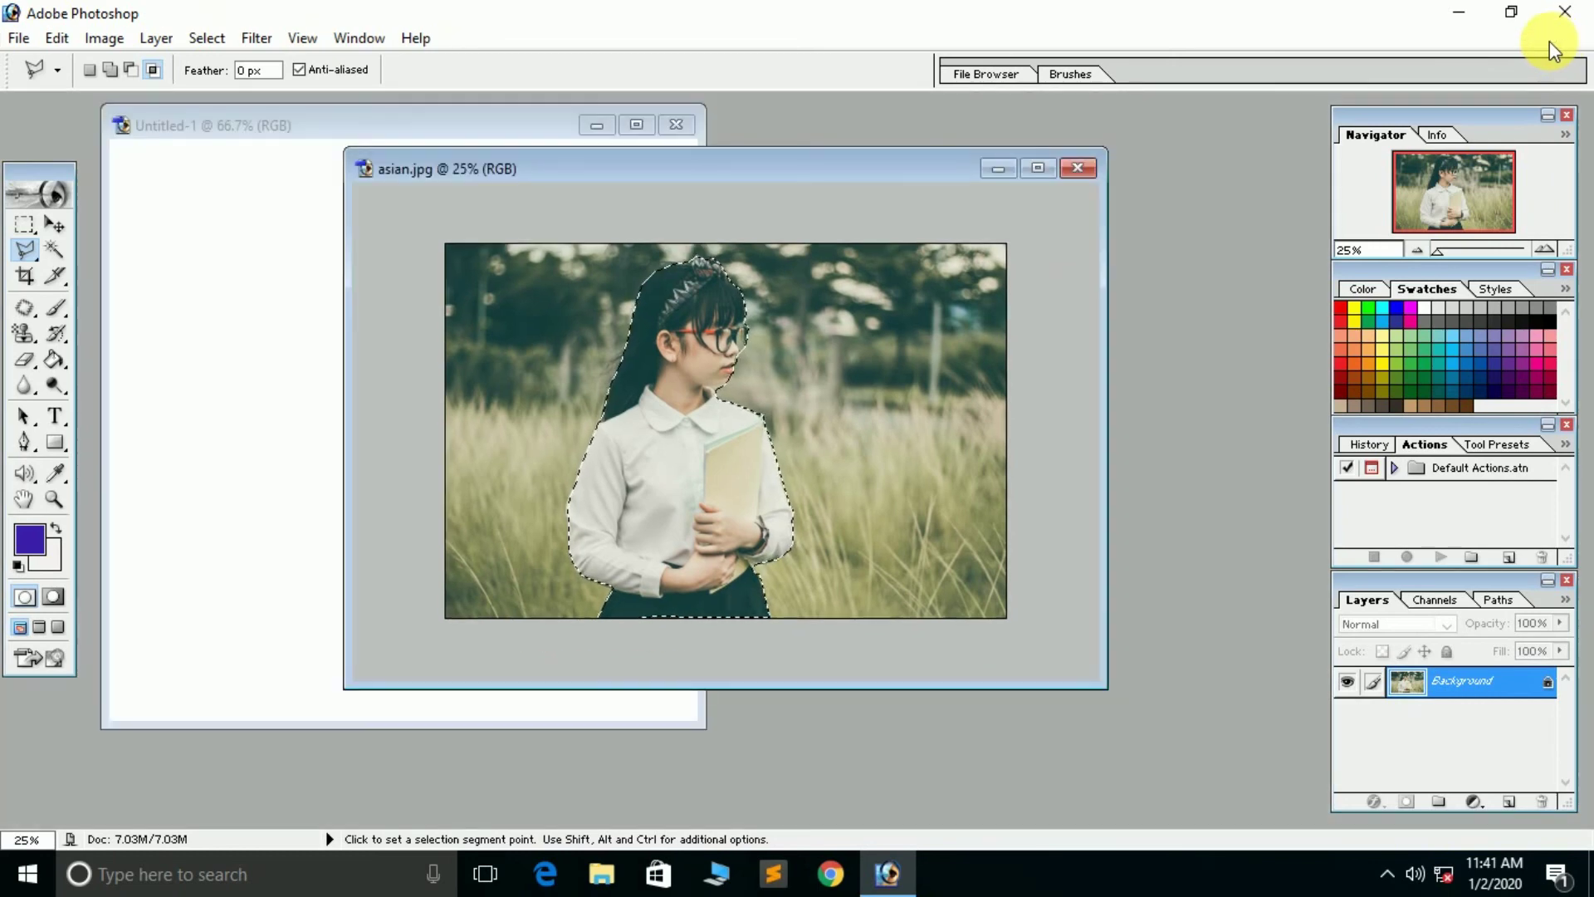
click(304, 124)
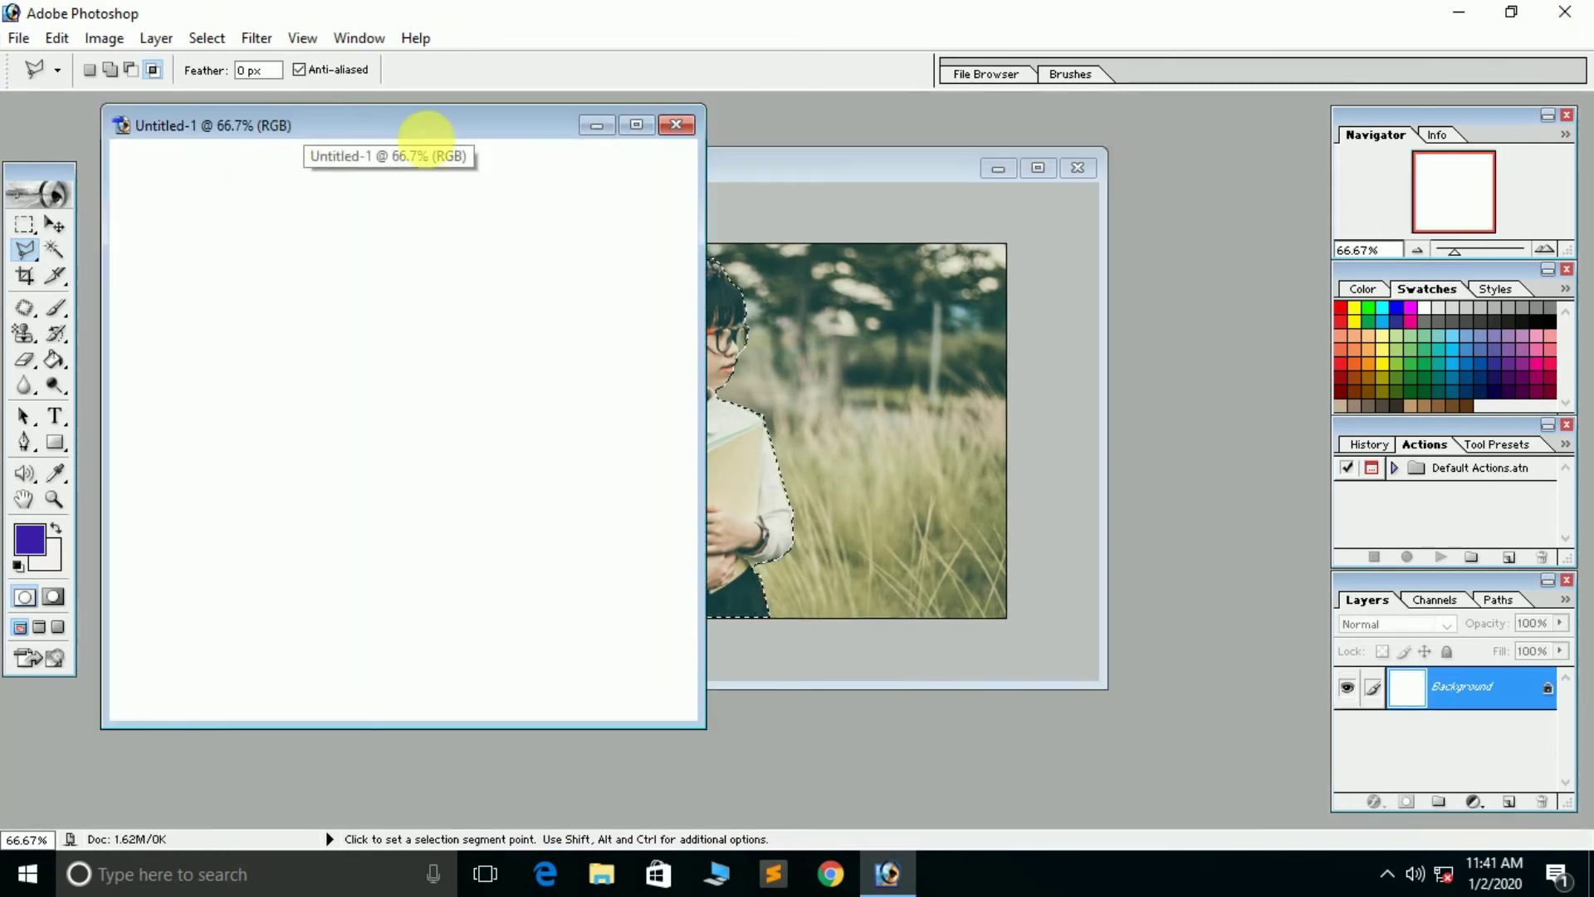
drag(493, 121, 606, 148)
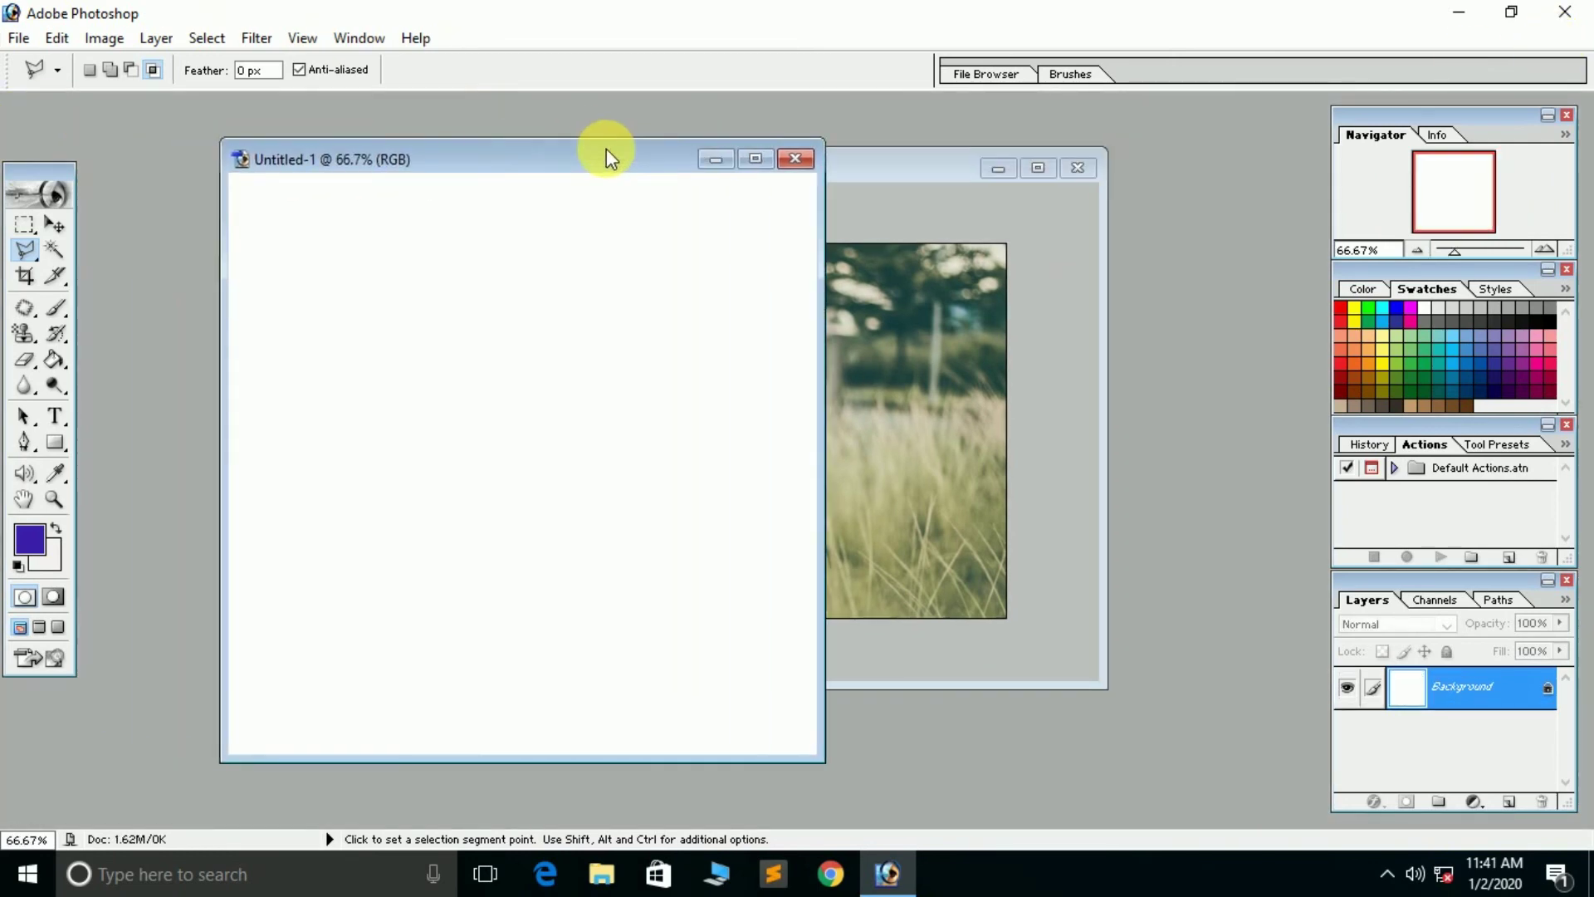
key(ctrl)
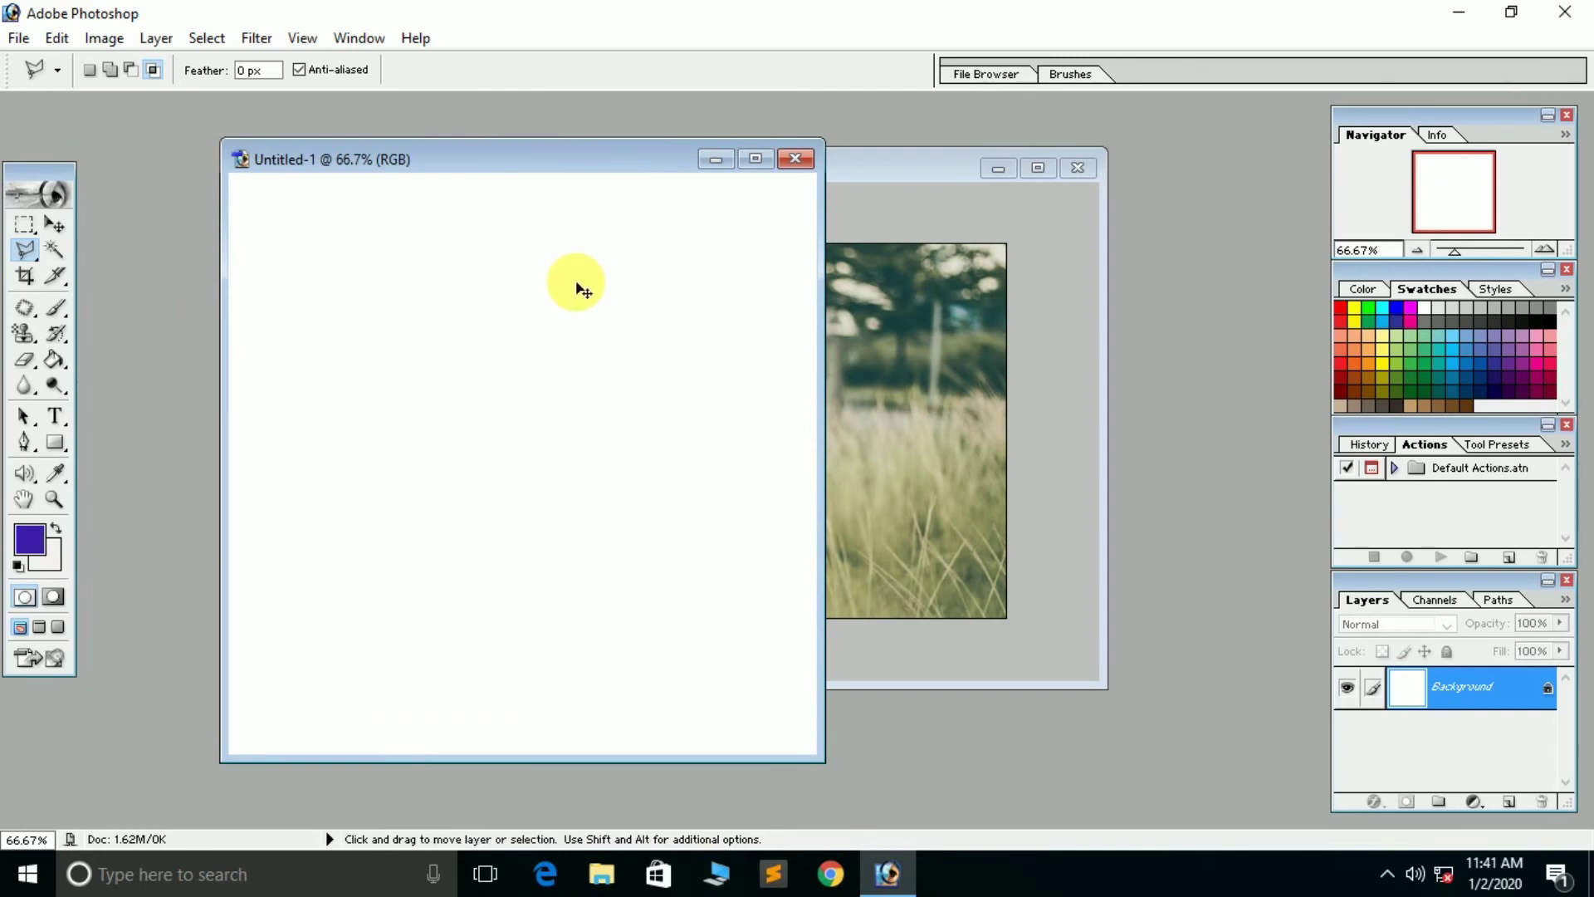
key(ctrl+v)
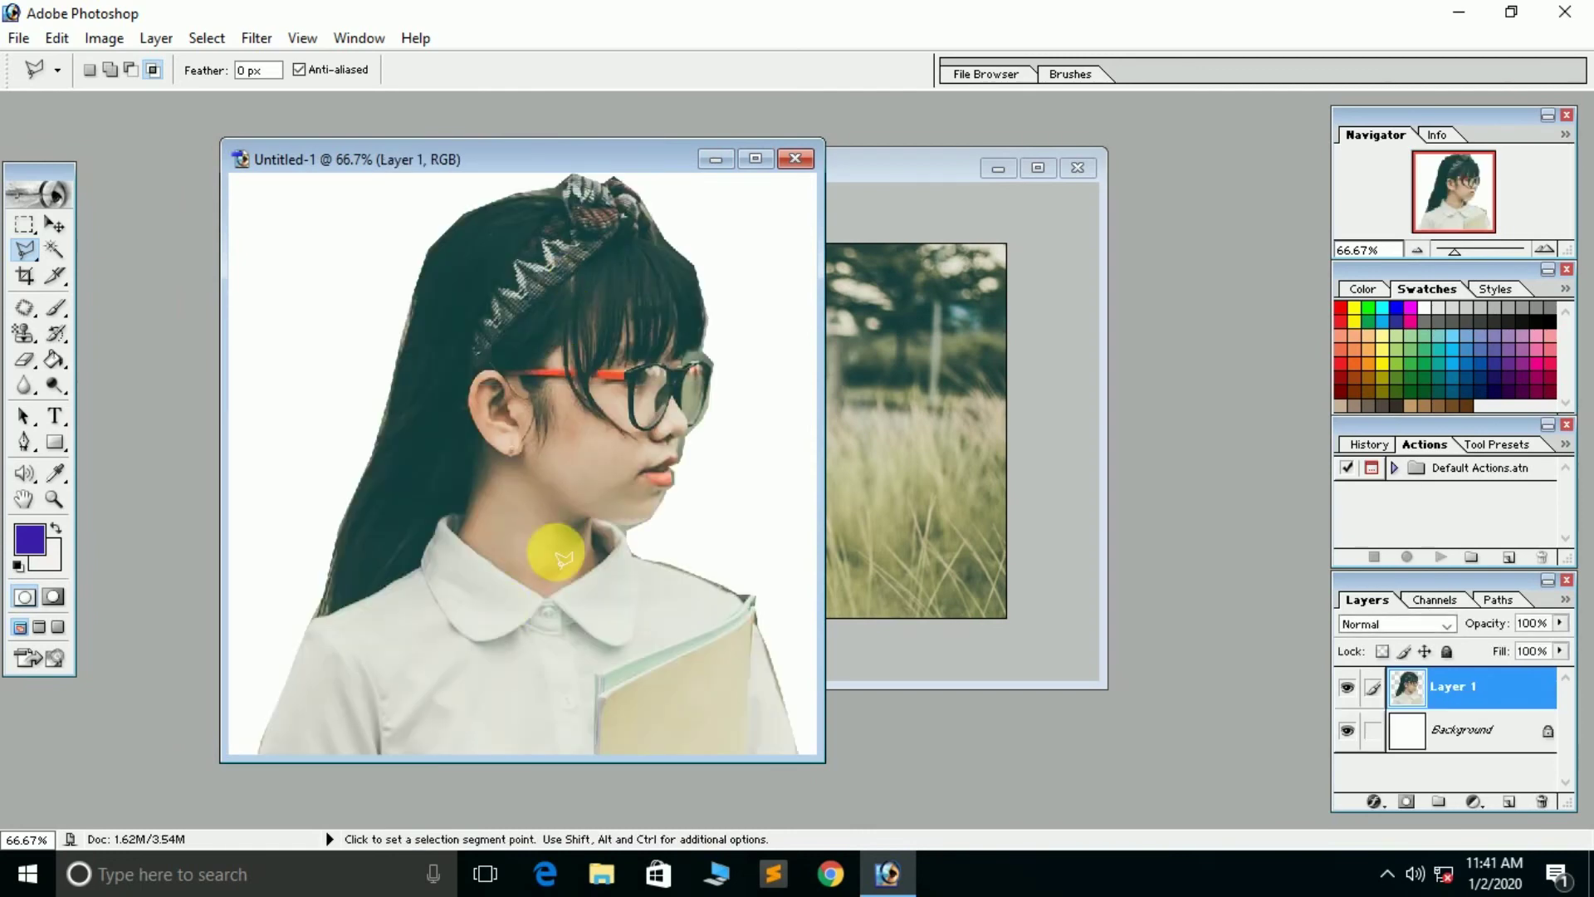
click(757, 160)
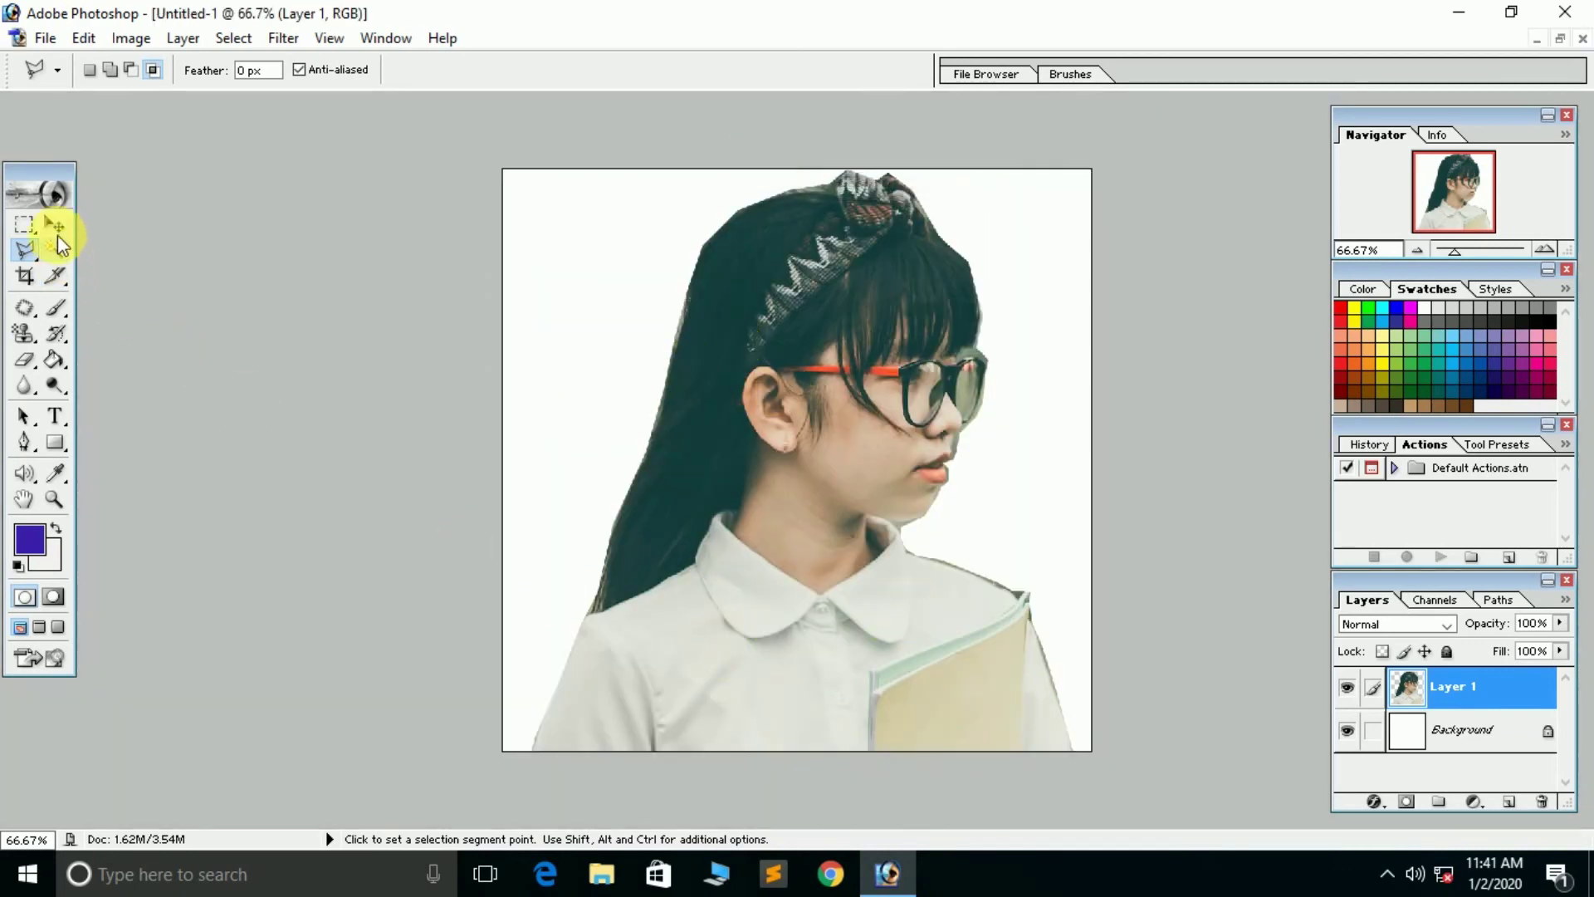
- Nudge the girl layer, then start scaling it to about 80% height and 85% width
click(56, 226)
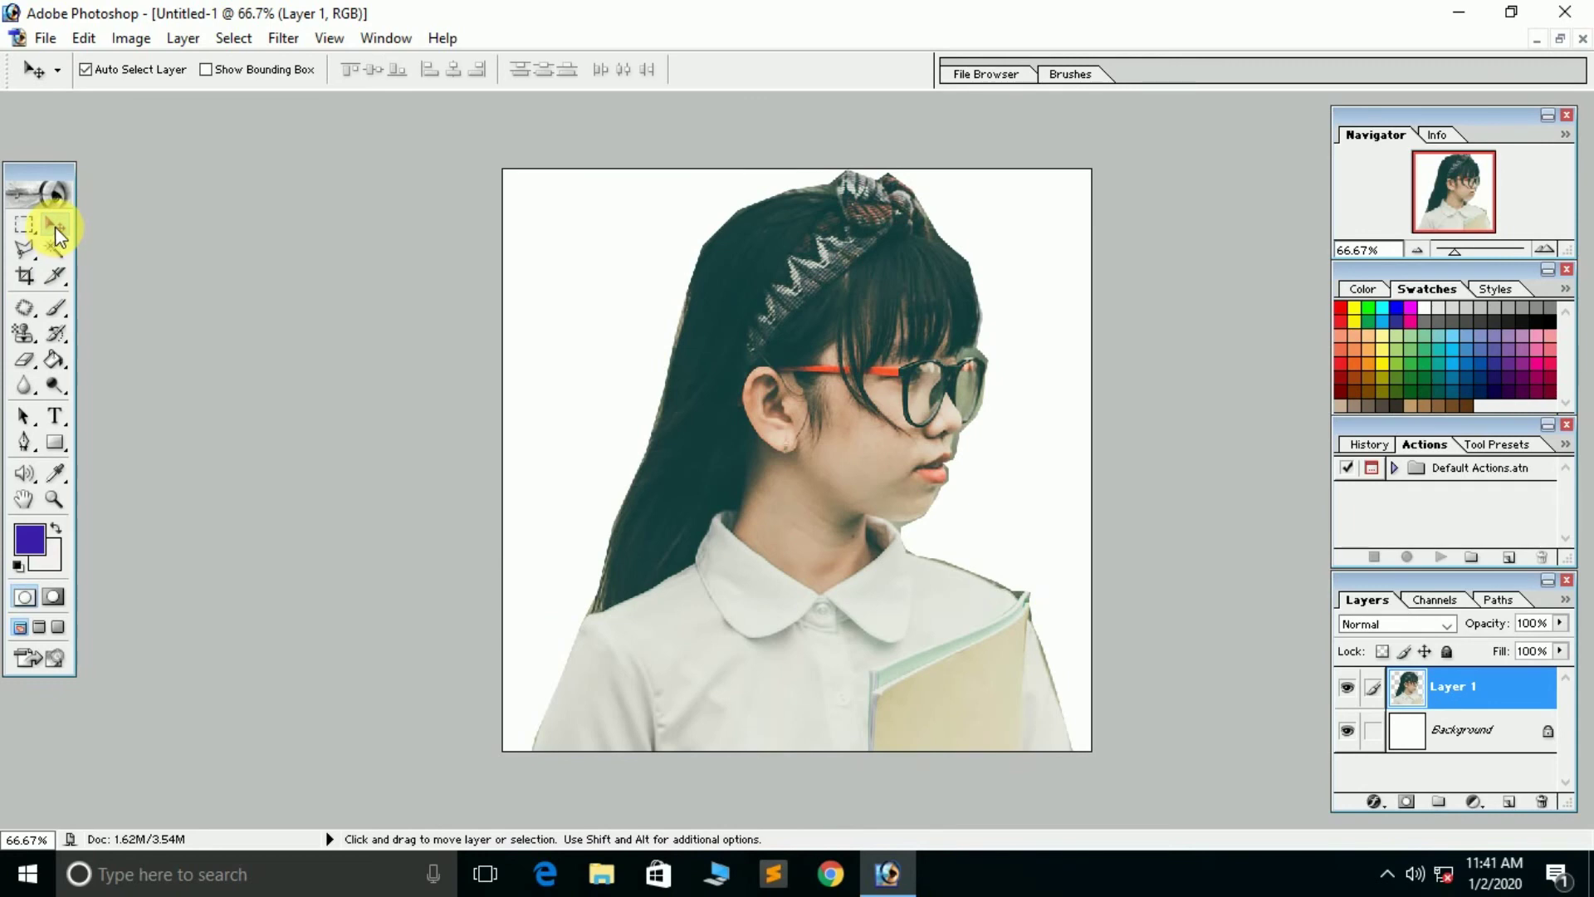
mouse_move(813, 447)
mouse_down()
mouse_move(739, 463)
mouse_move(782, 307)
mouse_move(791, 465)
mouse_up()
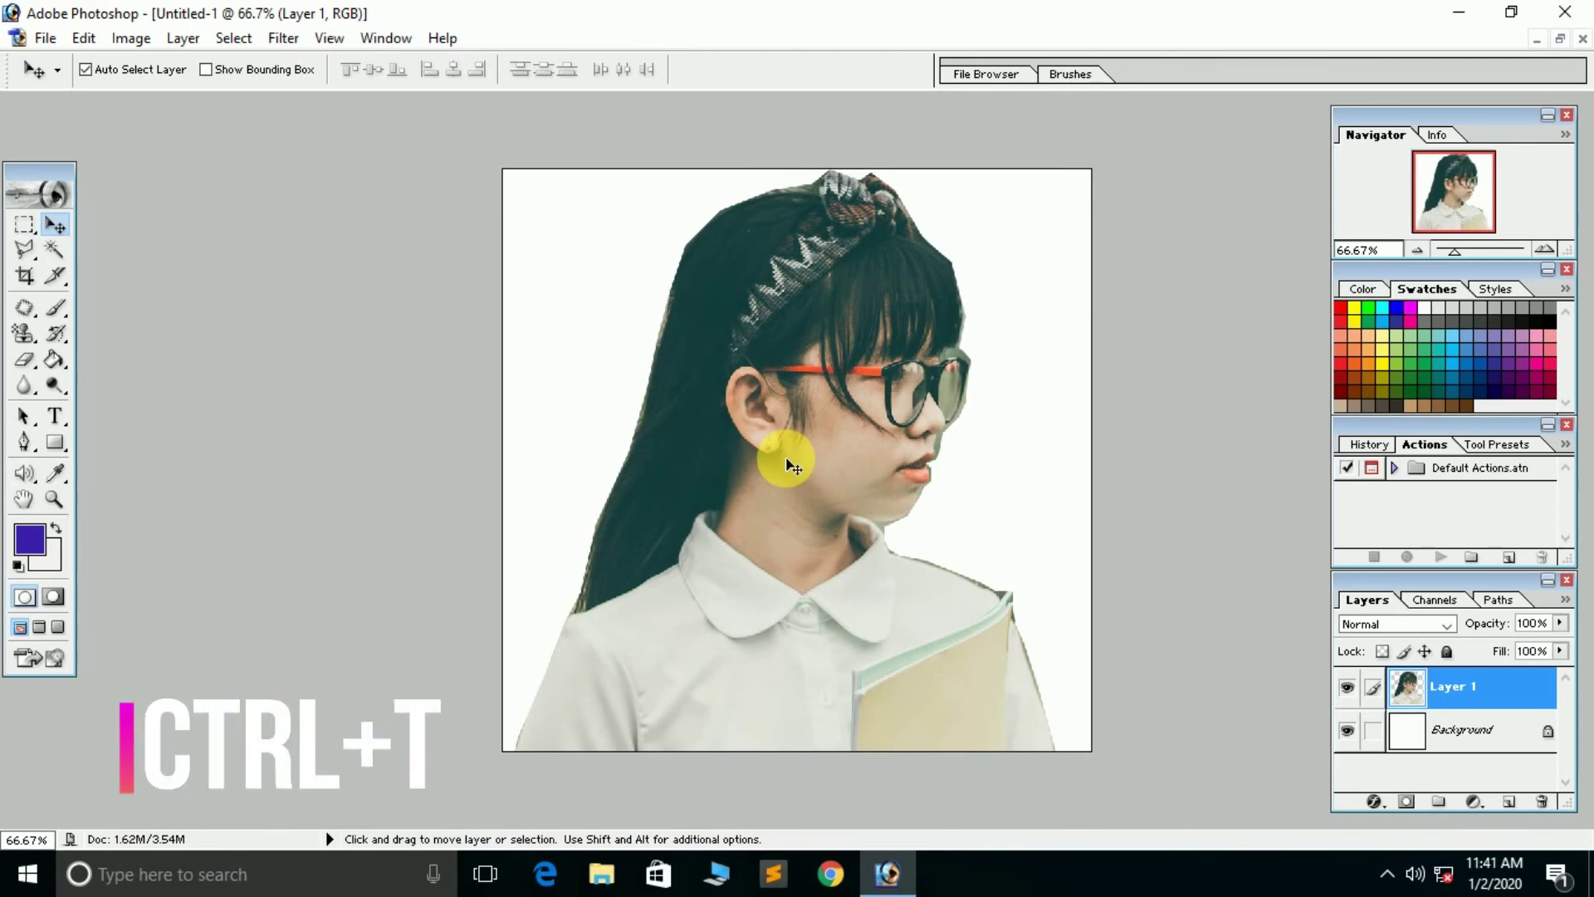
key(ctrl+t)
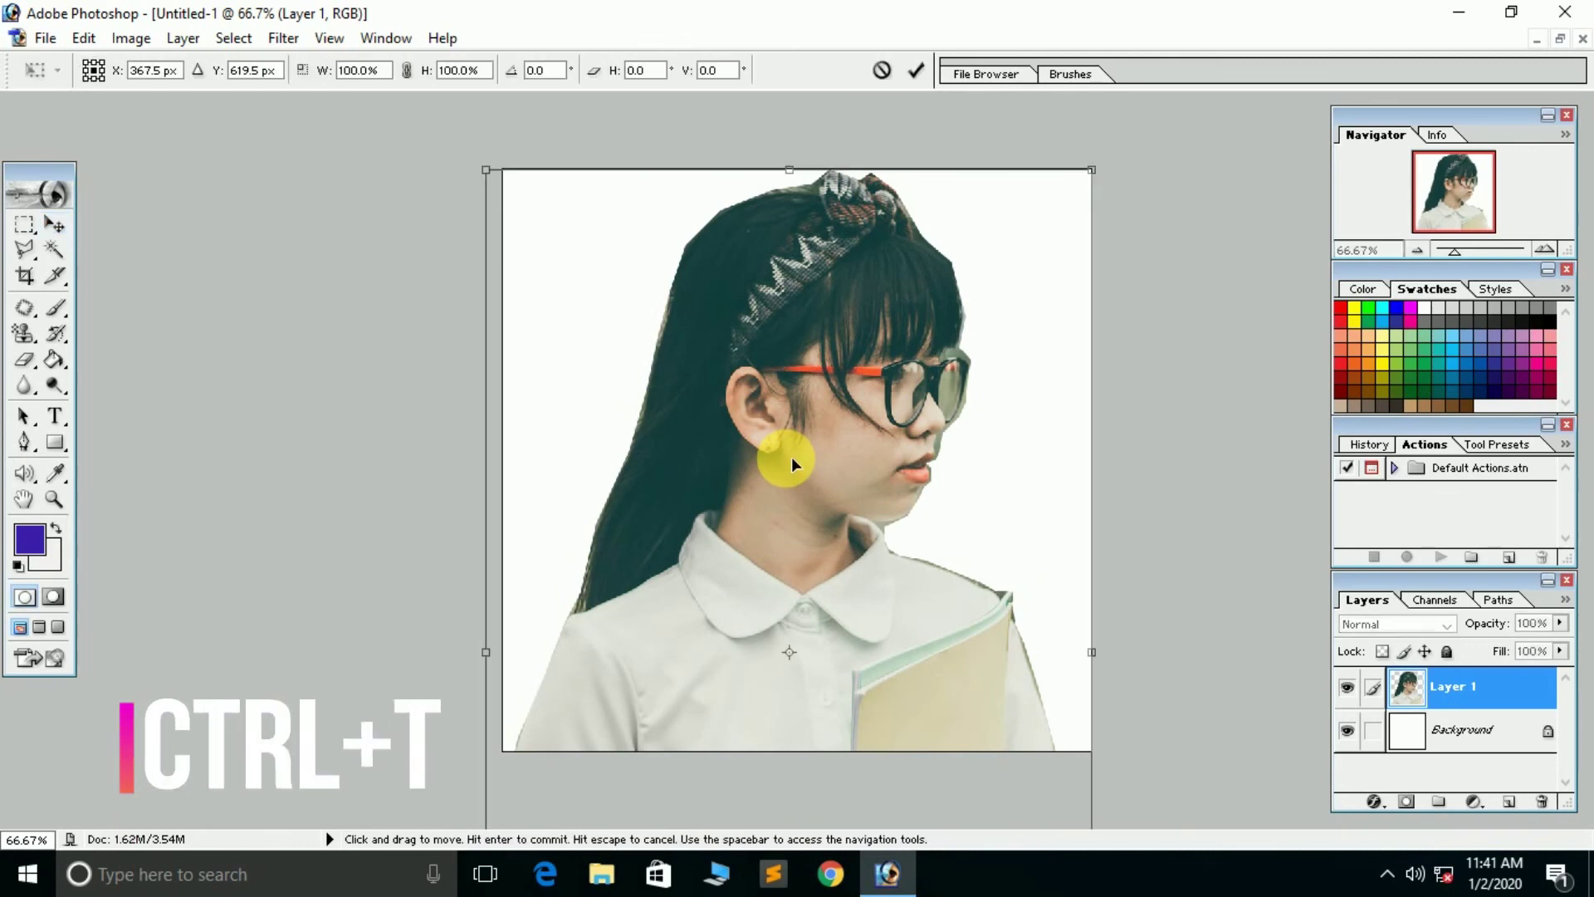
drag(790, 168, 812, 297)
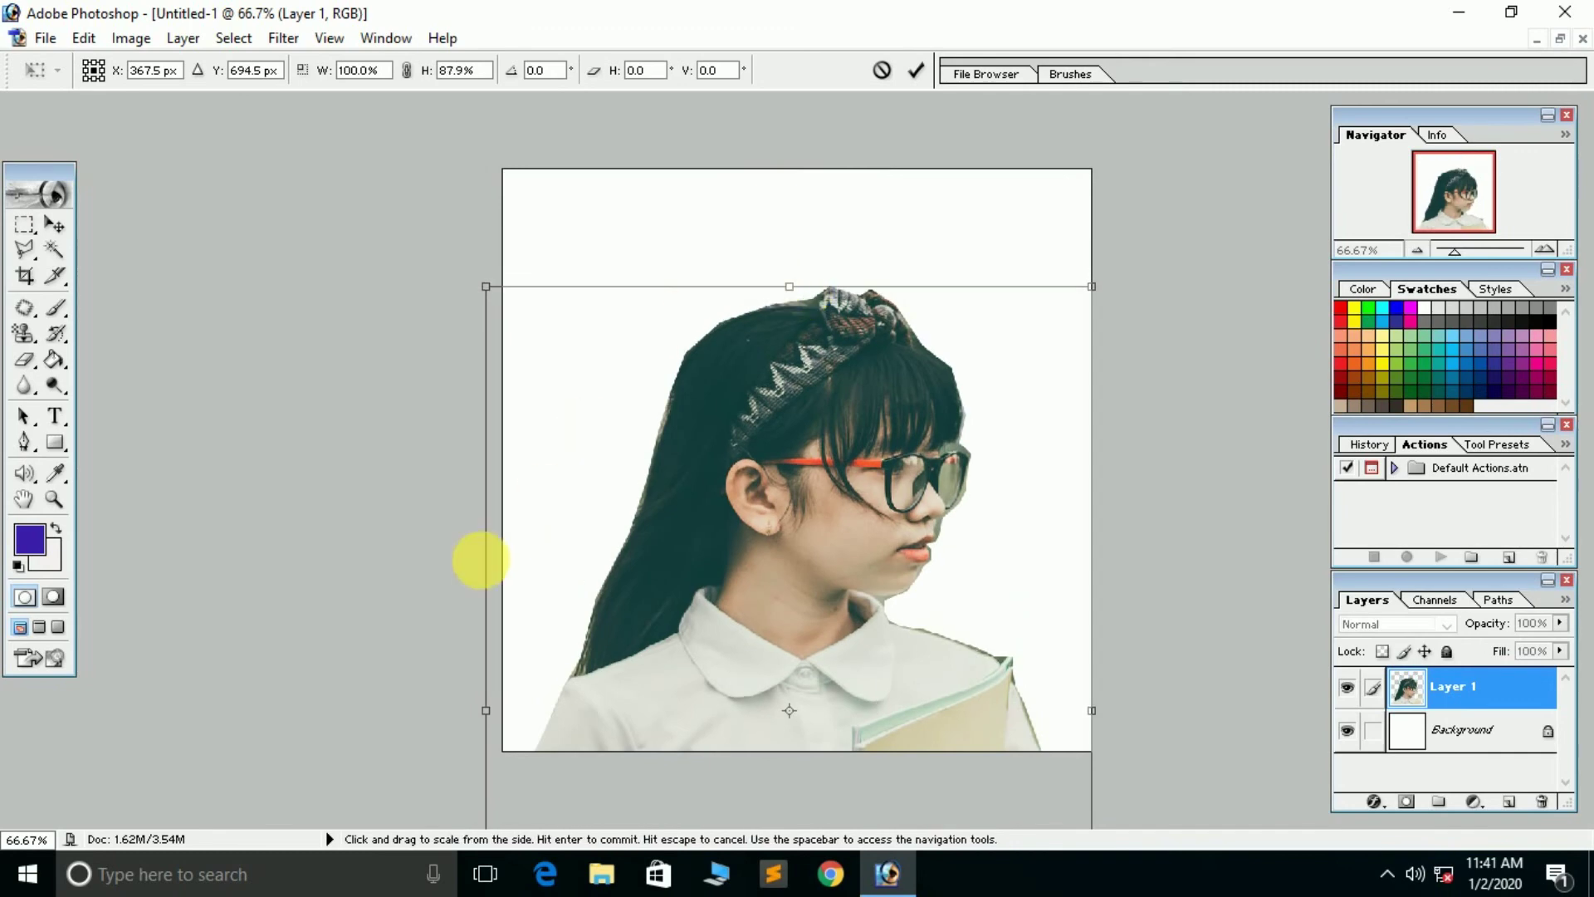
drag(487, 708, 574, 710)
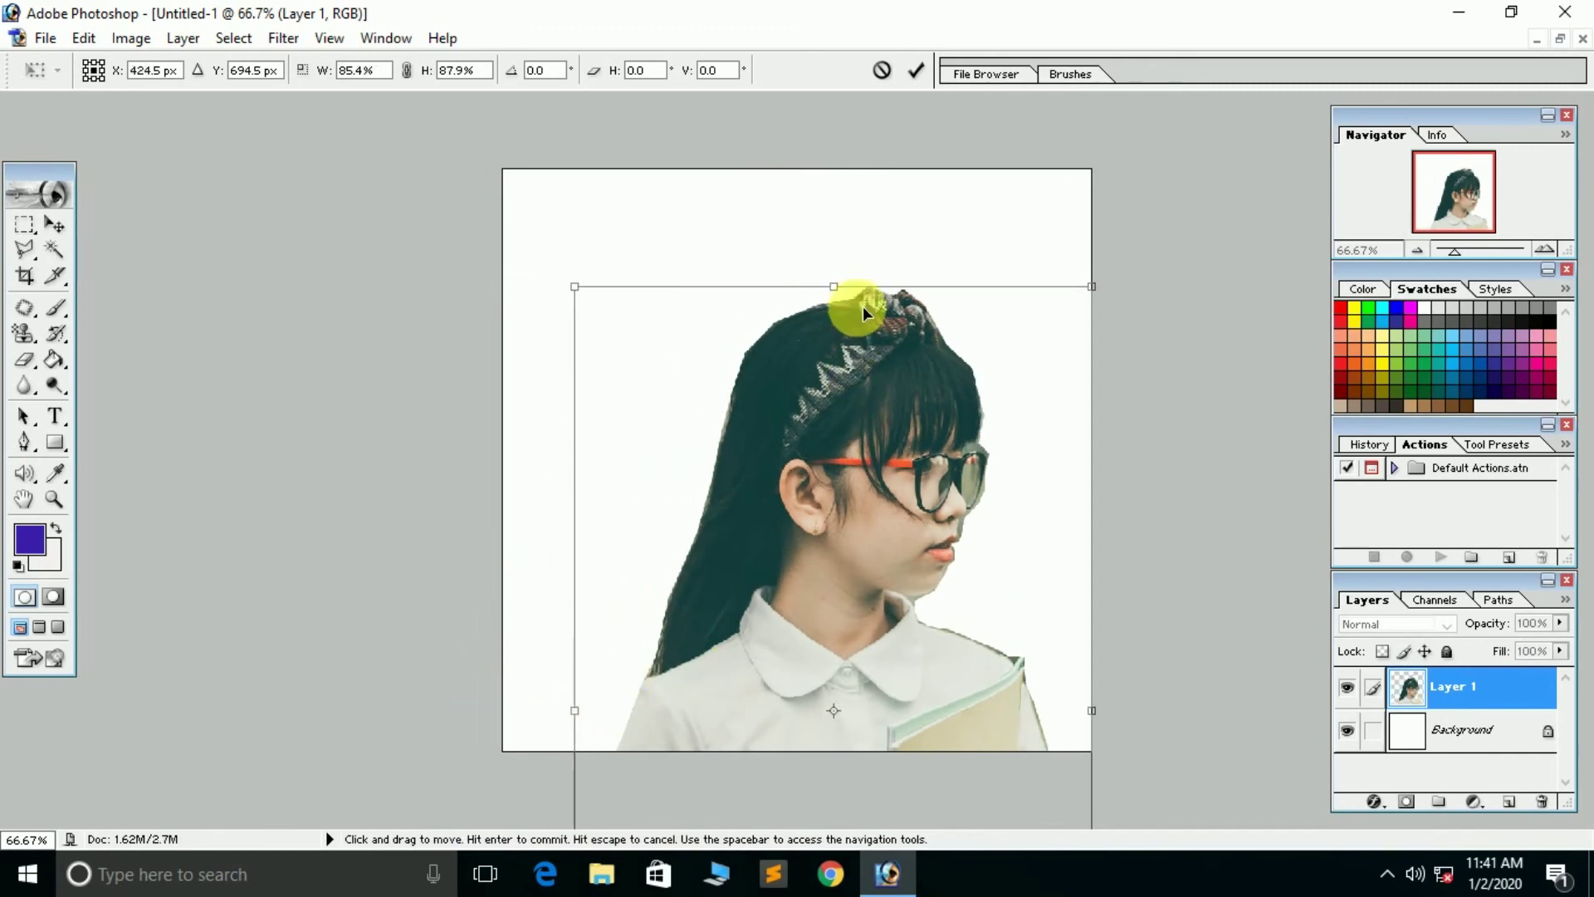
drag(833, 287, 839, 360)
- Shrink the girl to roughly half size, commit the transform, and move her to the canvas centre
drag(885, 561, 835, 237)
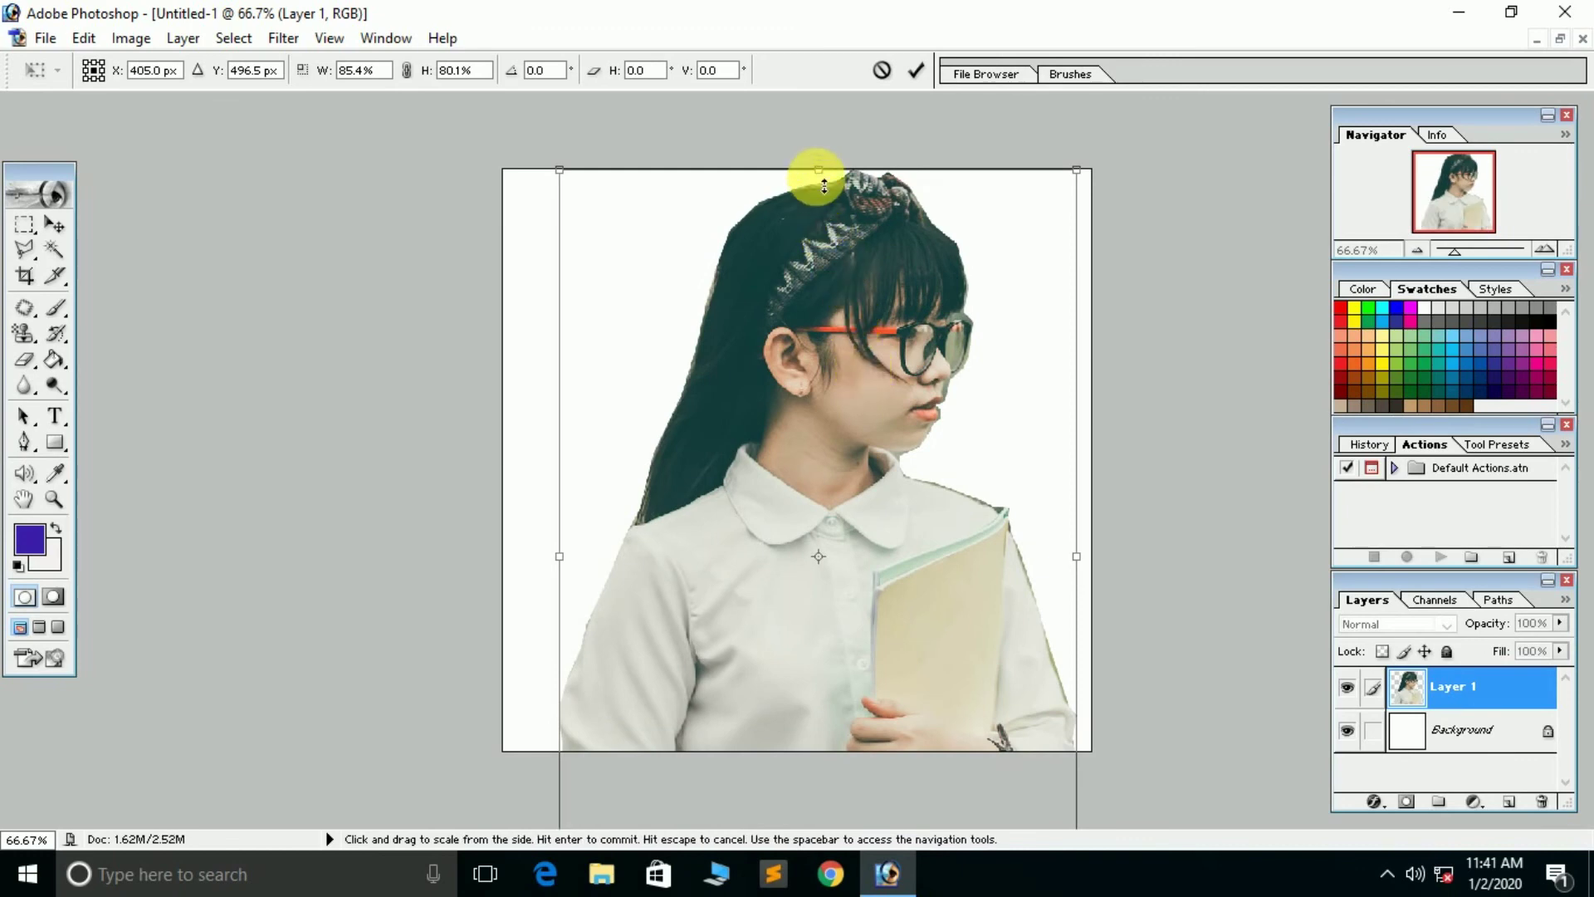
mouse_move(818, 170)
mouse_down()
mouse_move(857, 407)
mouse_move(855, 357)
mouse_up()
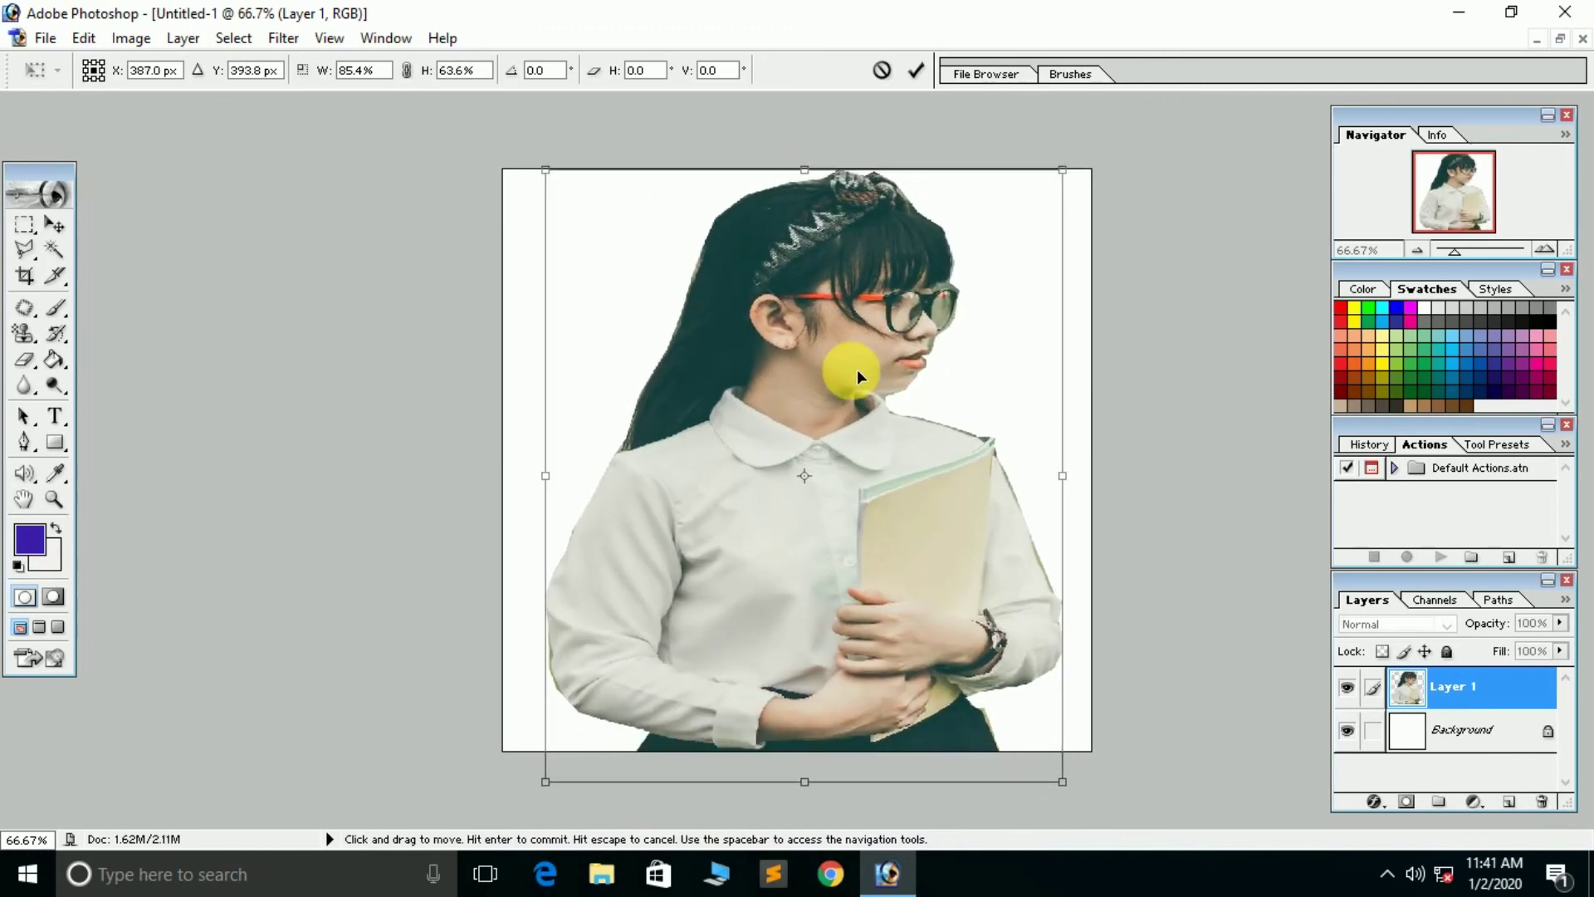
drag(1064, 475, 979, 482)
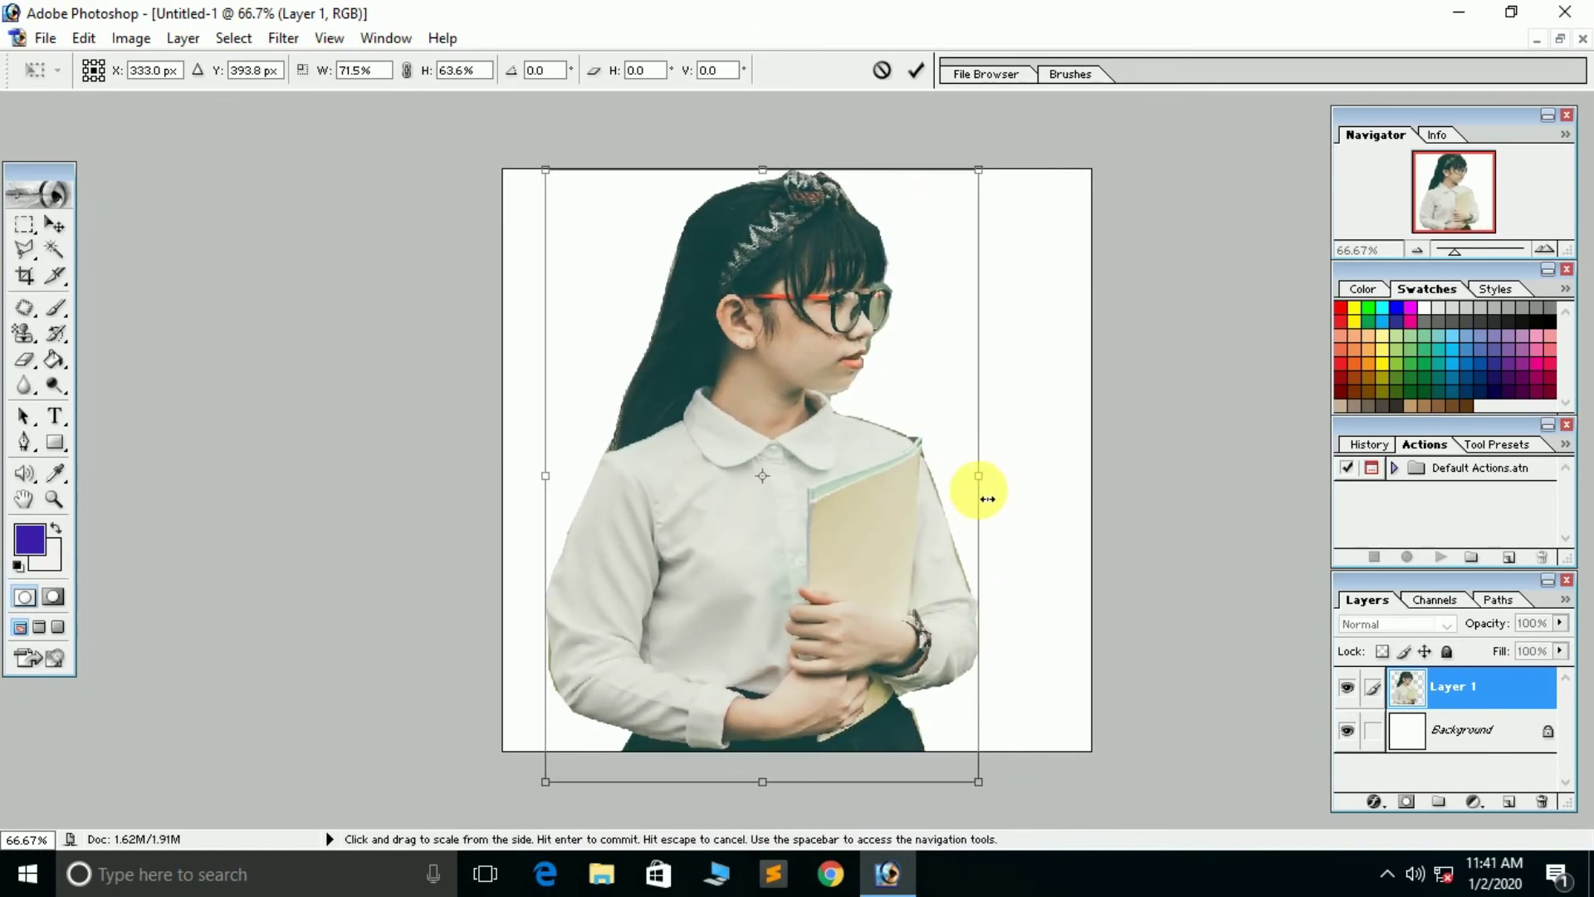
drag(554, 778, 655, 607)
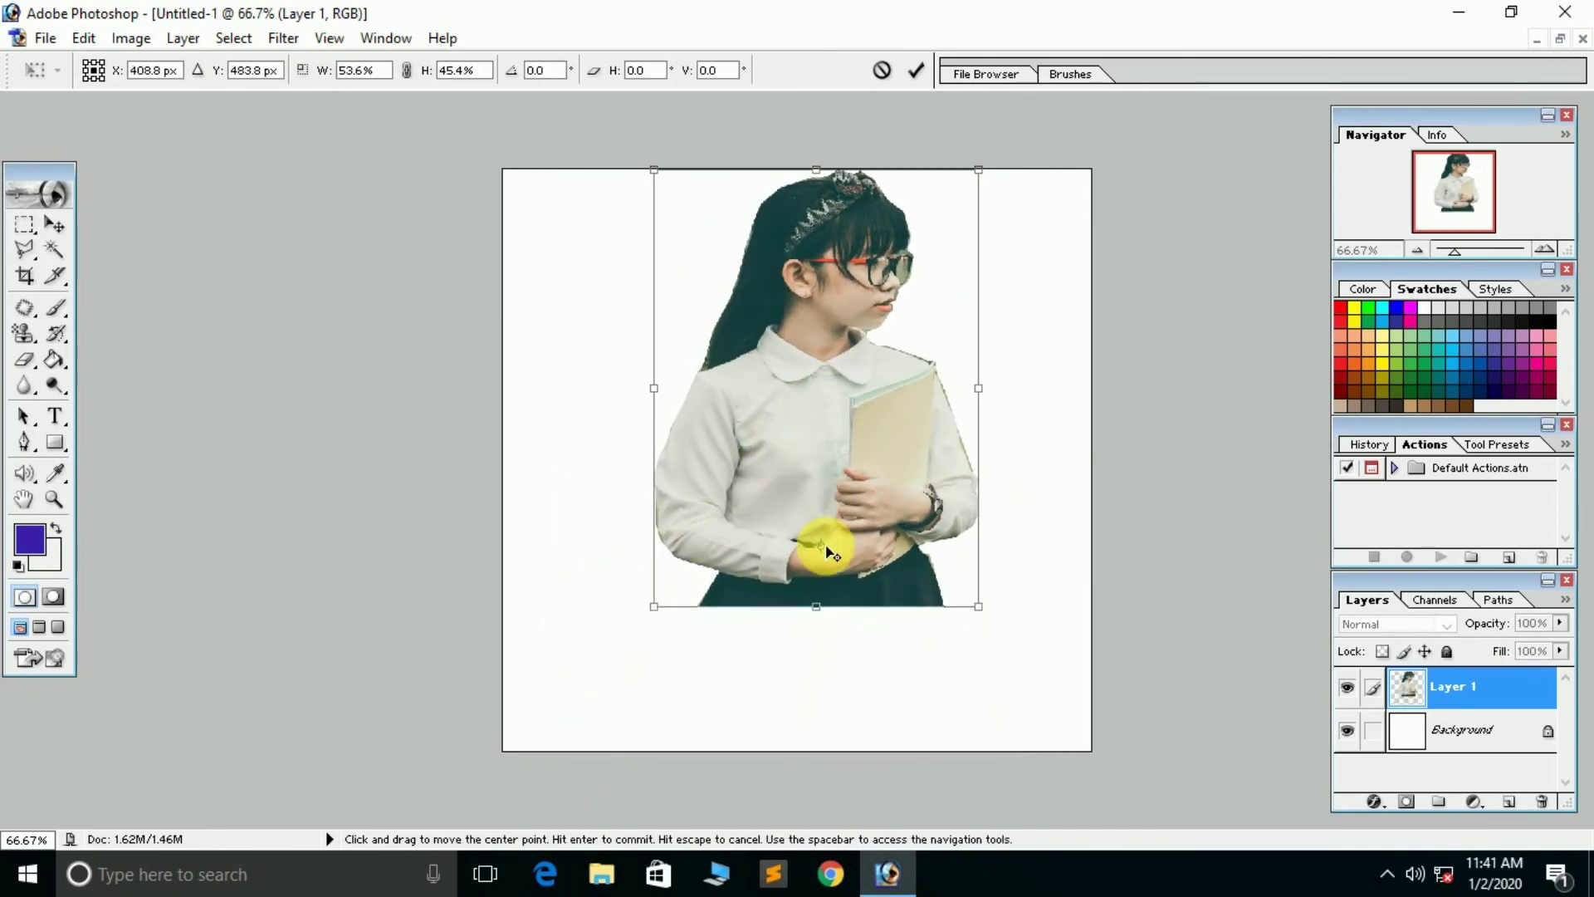
click(916, 70)
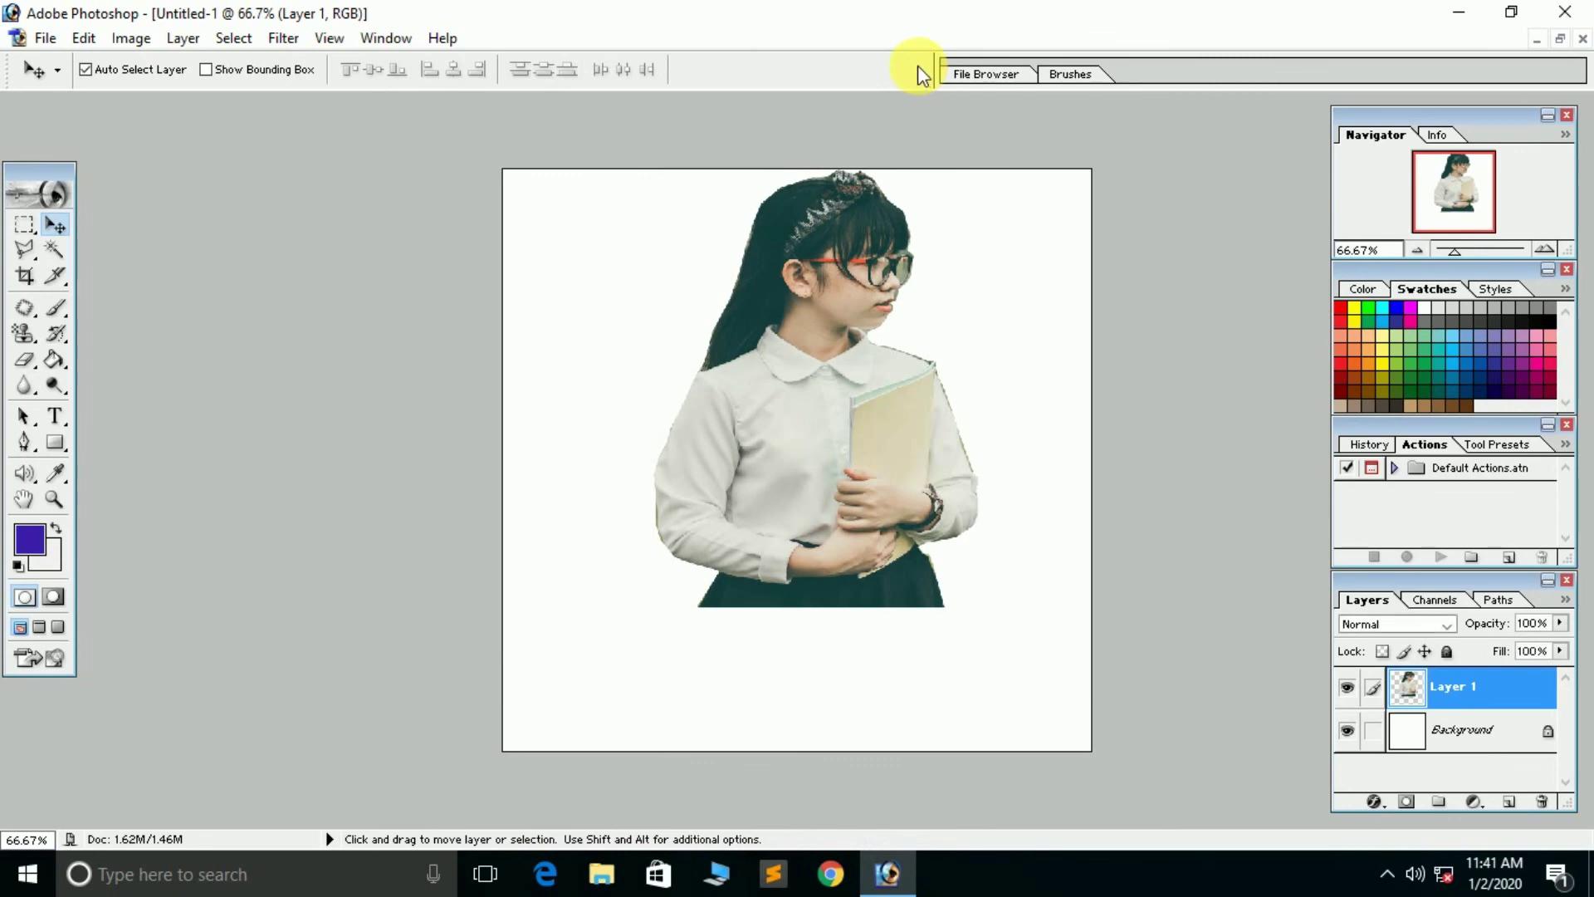
mouse_move(800, 369)
mouse_down()
mouse_move(809, 430)
mouse_move(794, 433)
mouse_up()
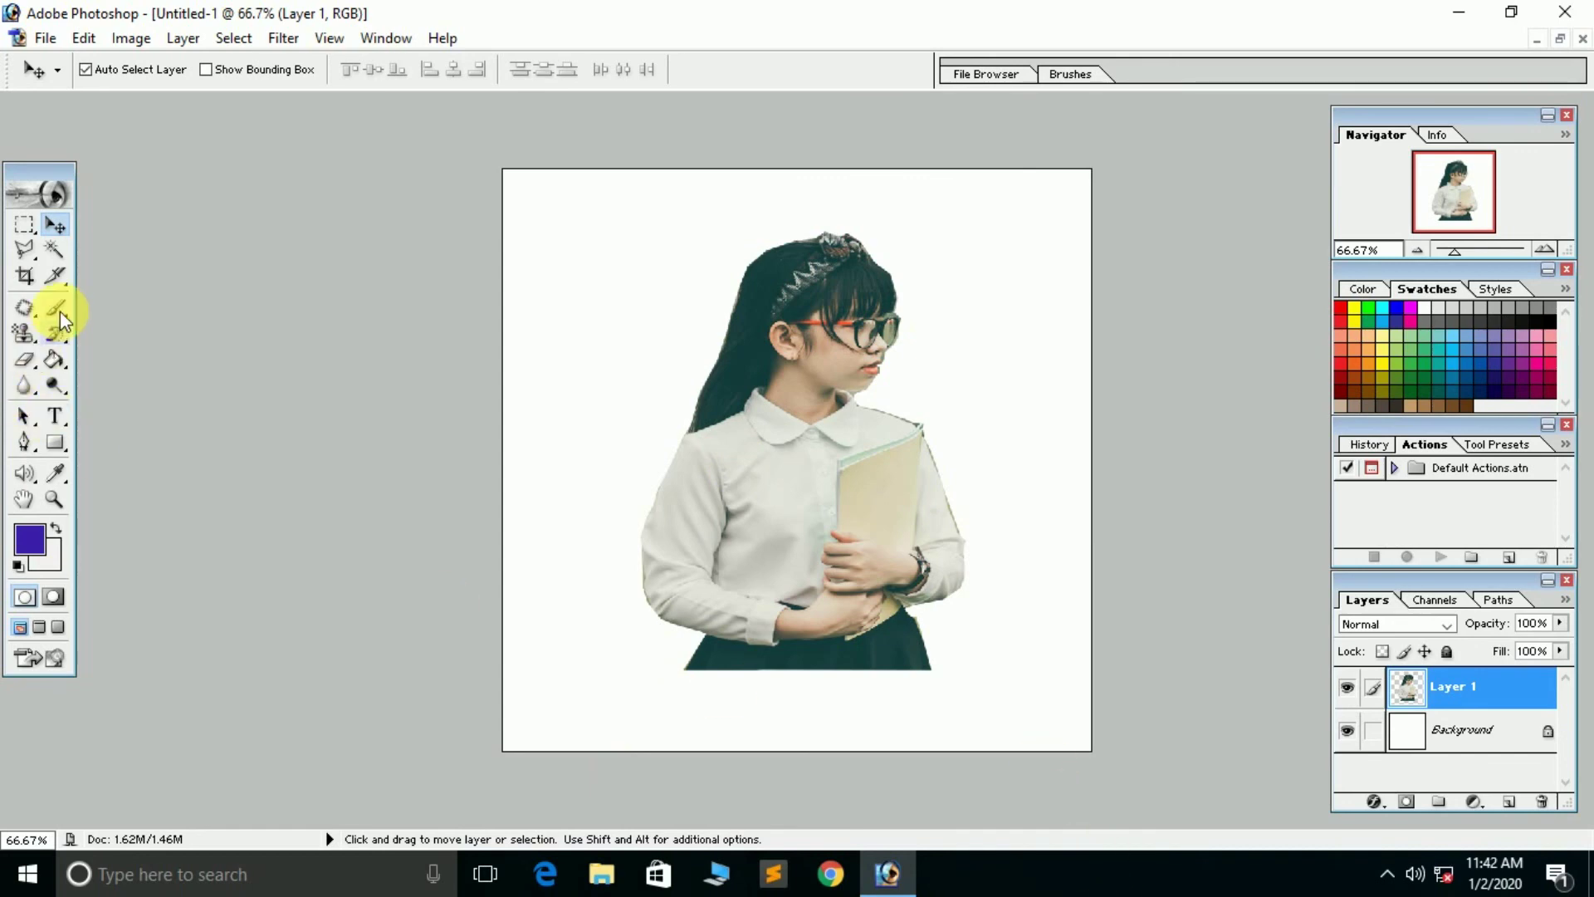
- Select the white background with the Magic Wand and fill it purple with the Paint Bucket
click(50, 249)
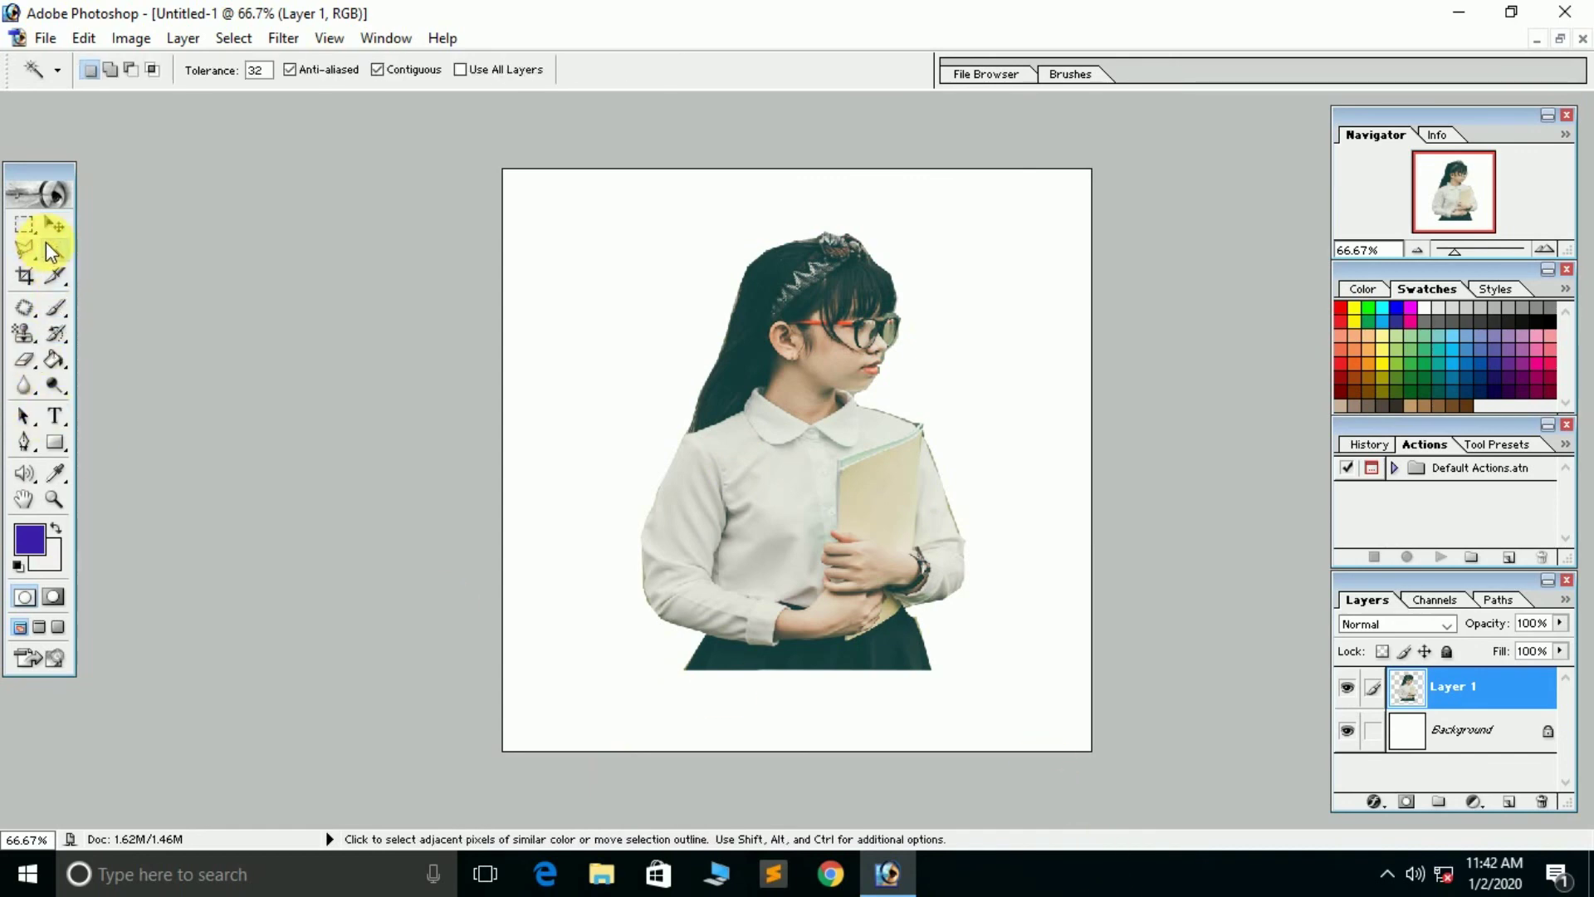
click(570, 207)
click(55, 359)
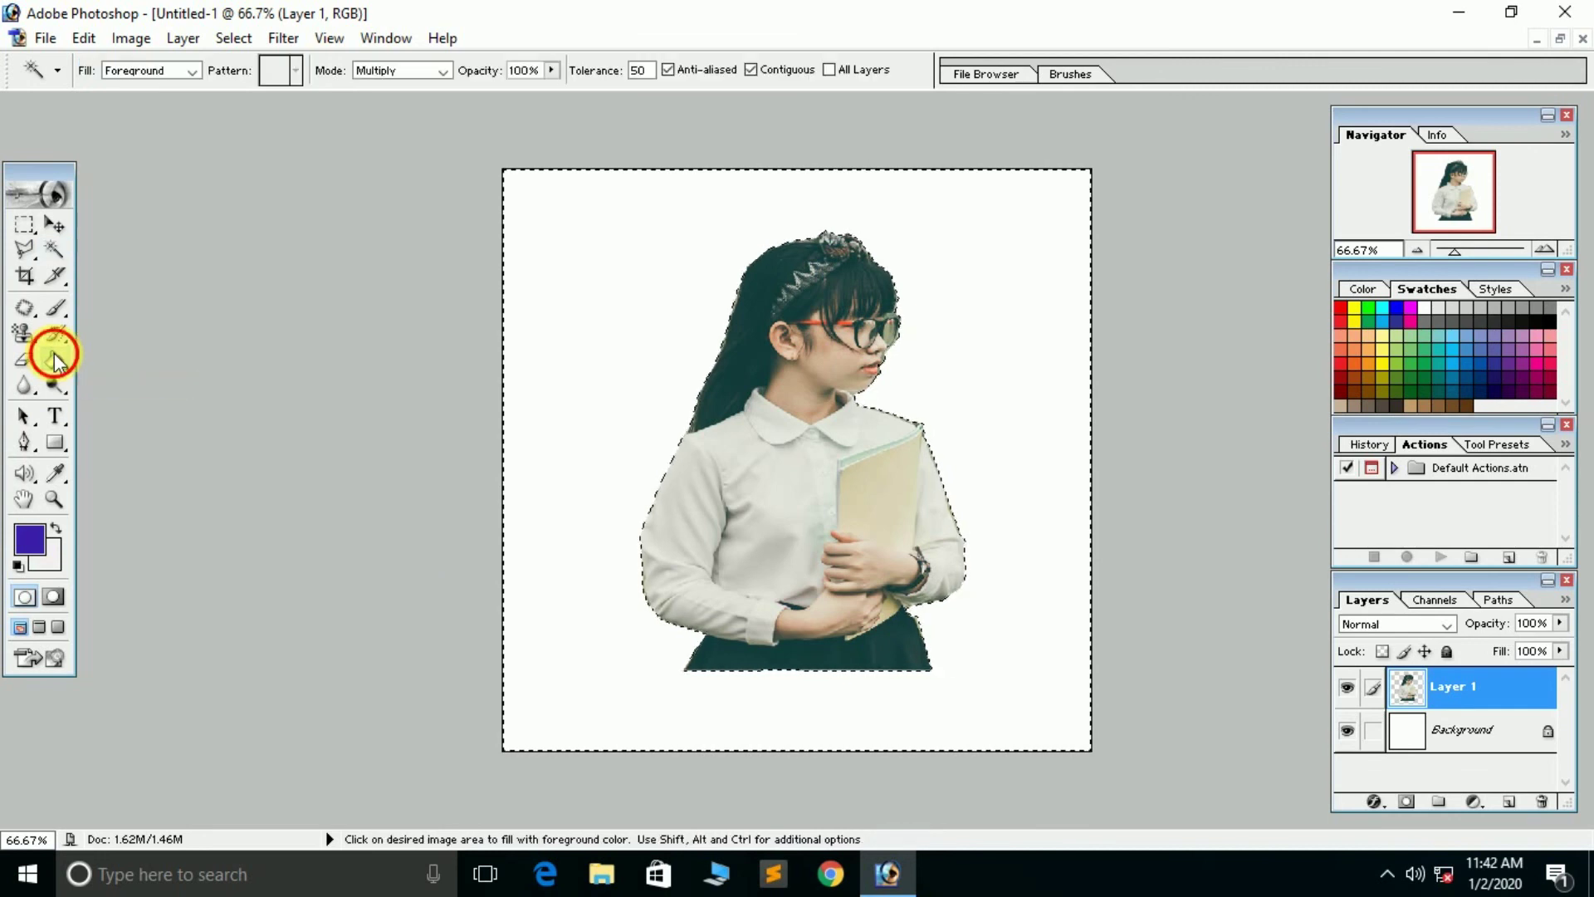
click(605, 276)
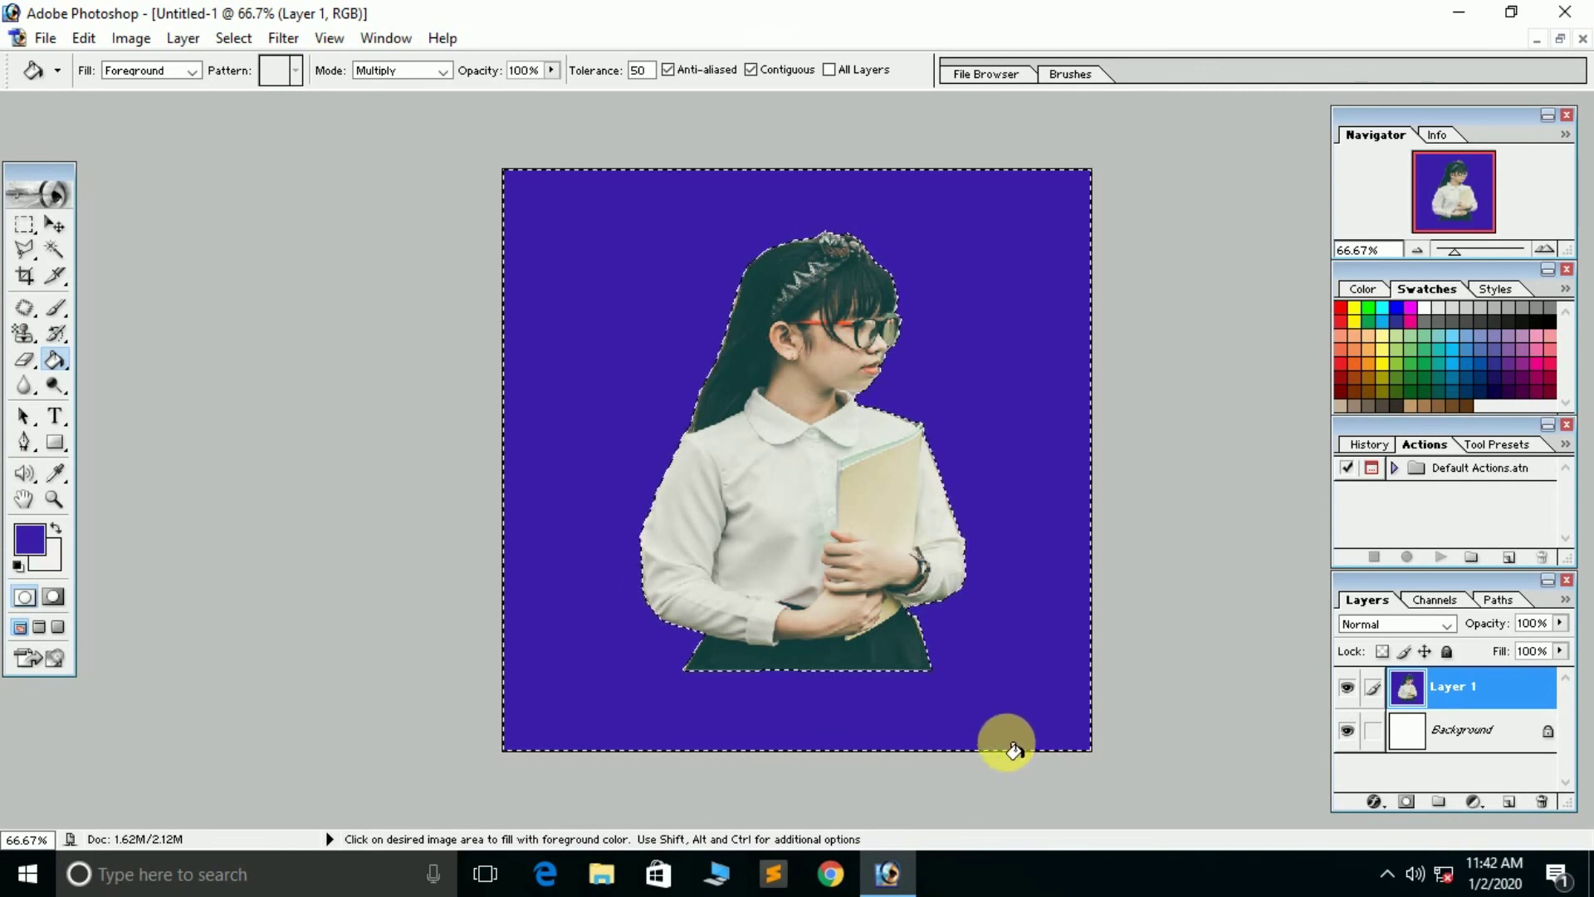
- Deselect the background and restore the composite to a floating window
click(224, 40)
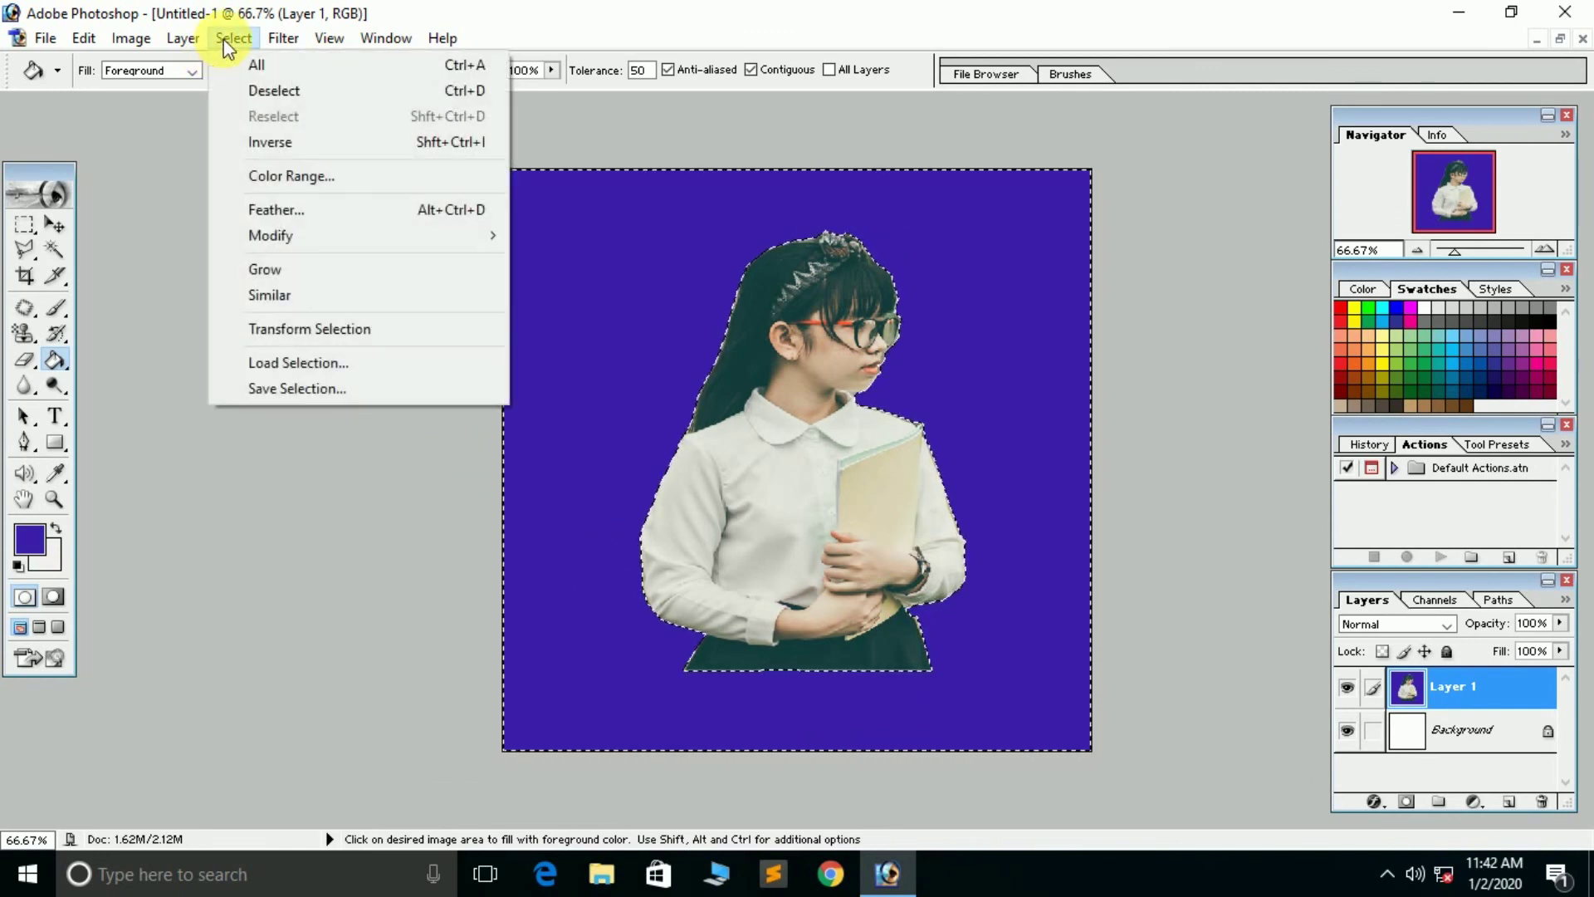
click(264, 88)
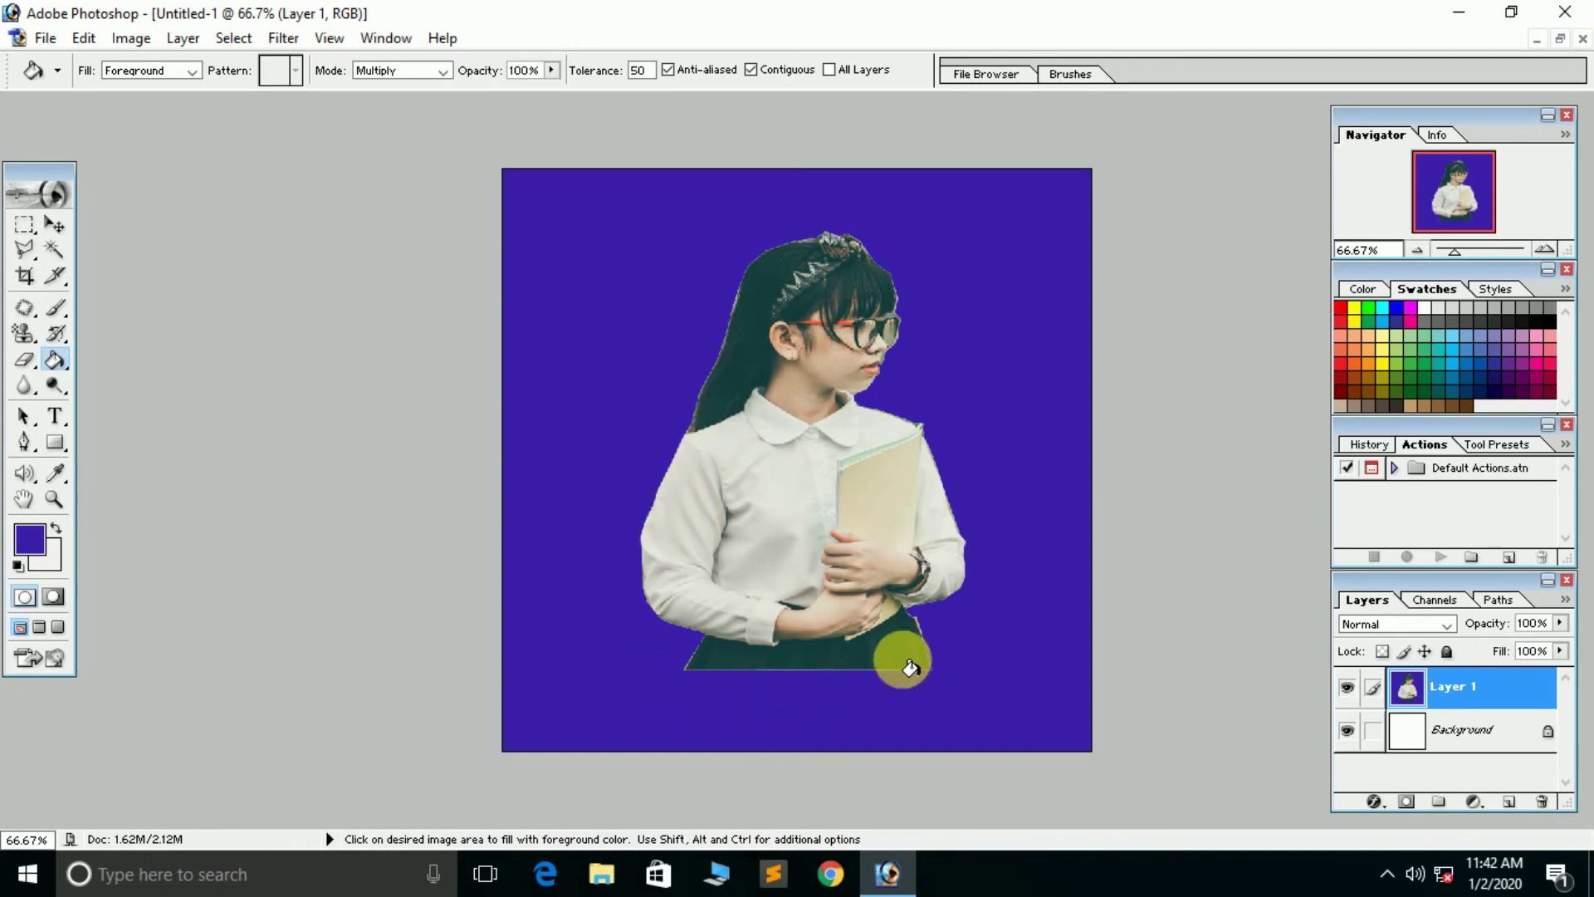
click(1560, 39)
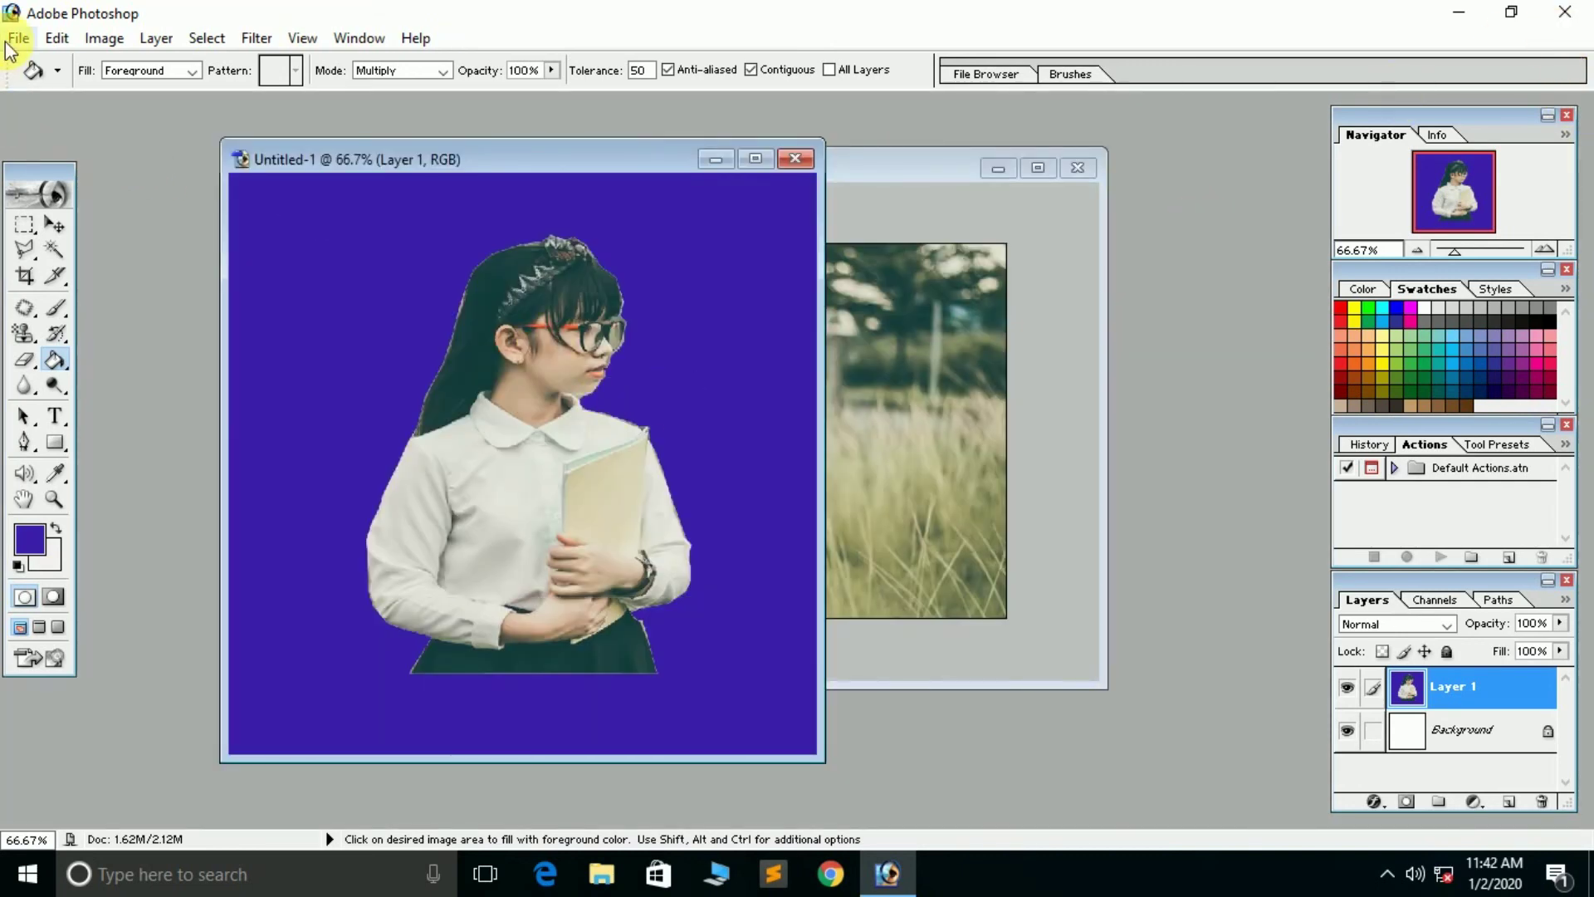
- Save the composite with Save As in JPEG format as Untitled-1 copy.jpg
click(17, 38)
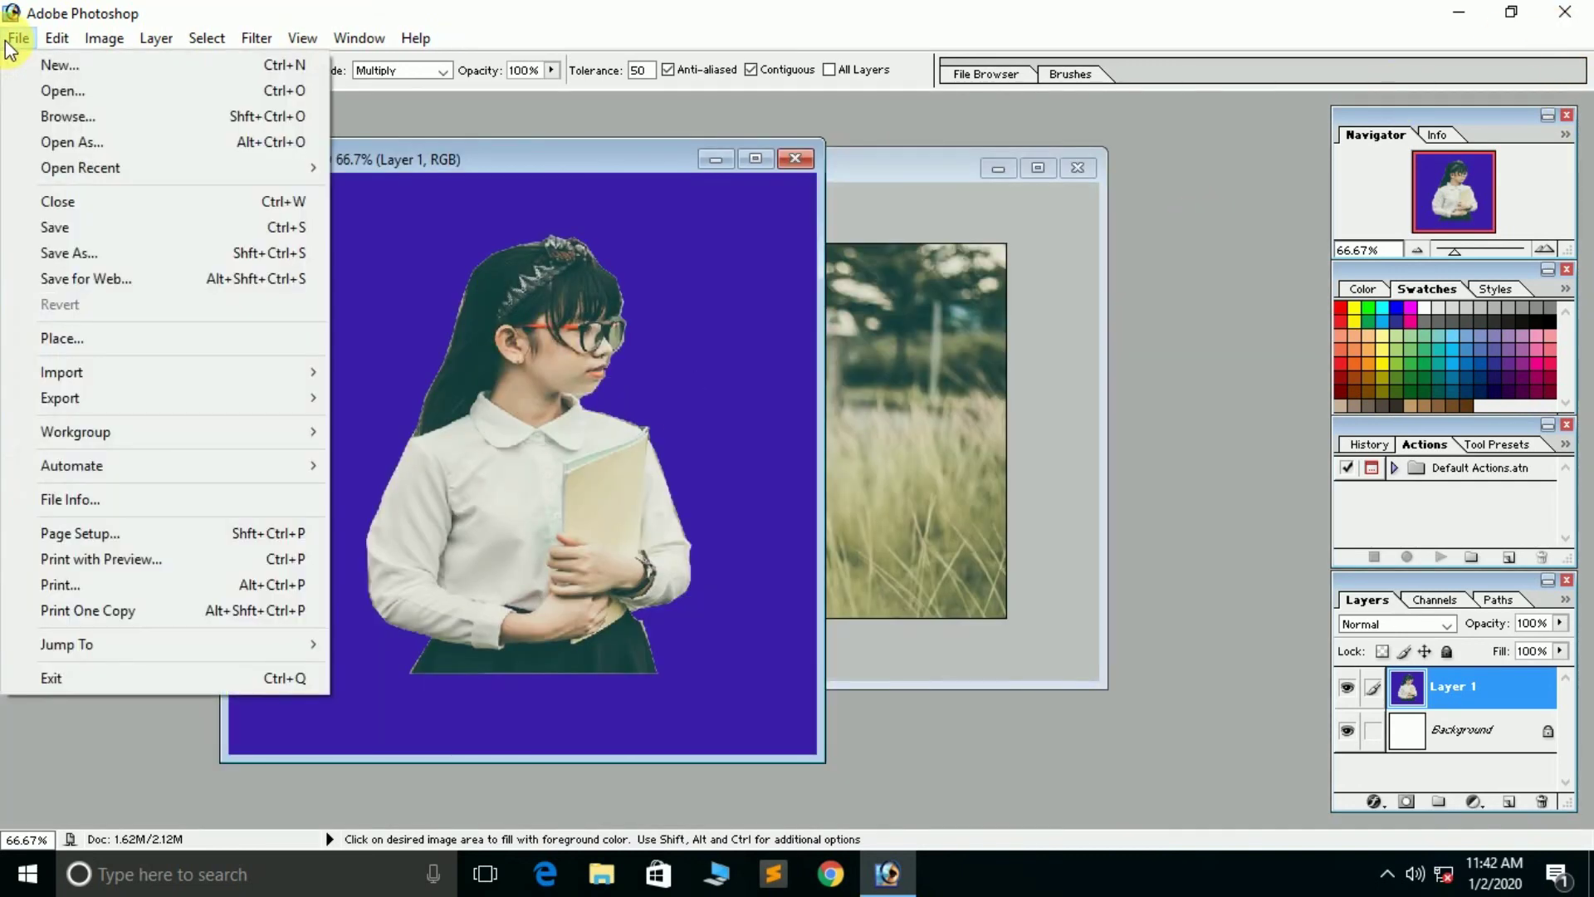
click(83, 260)
click(729, 539)
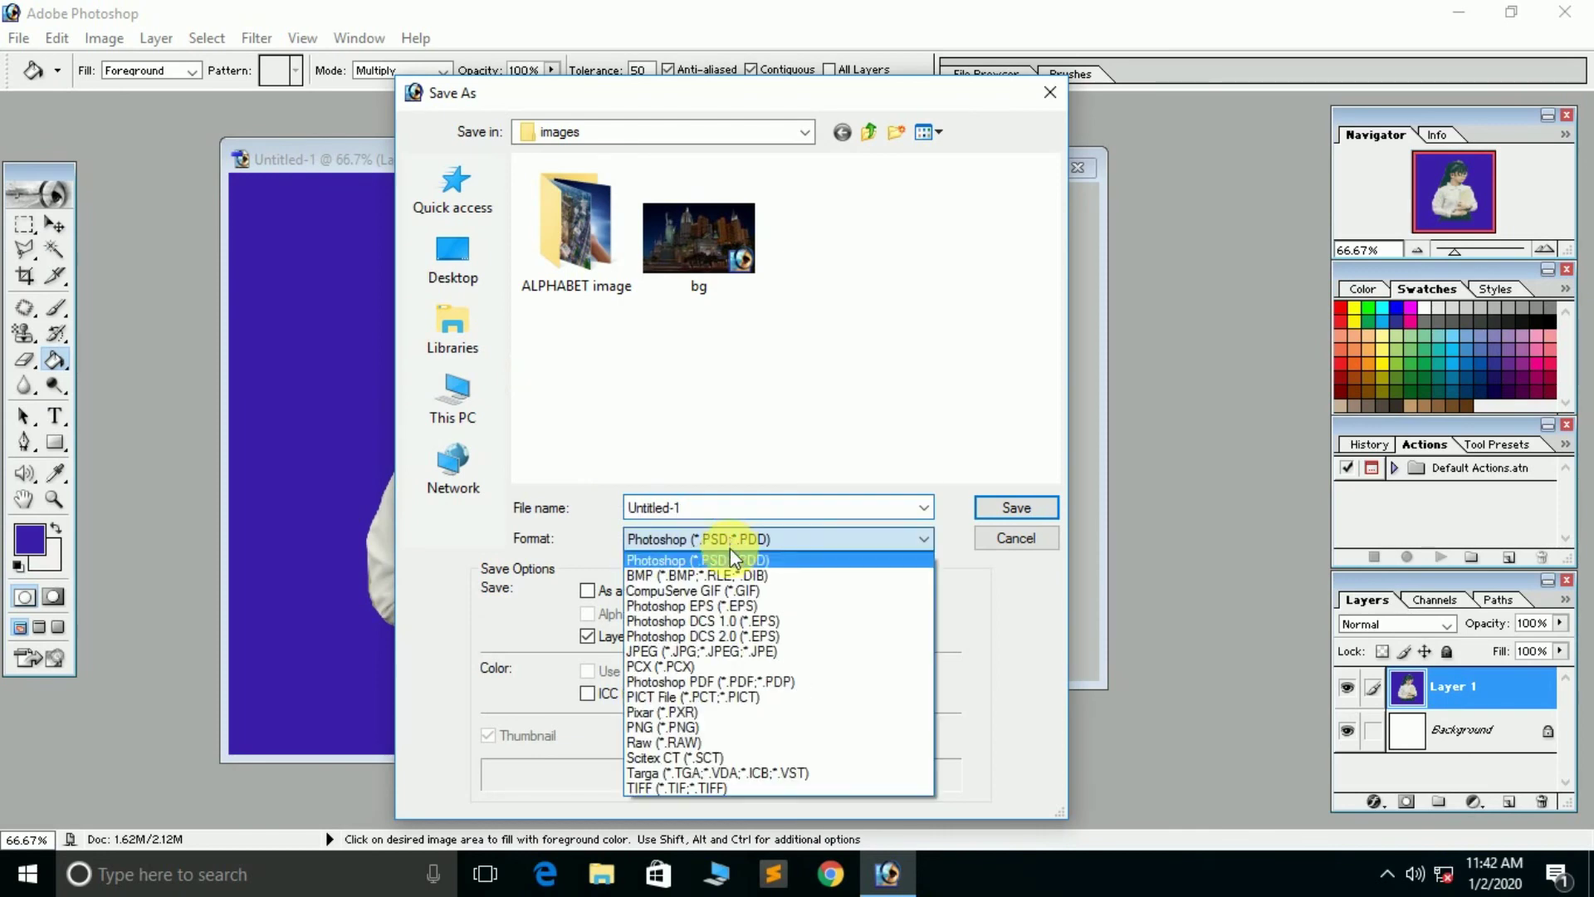
click(737, 651)
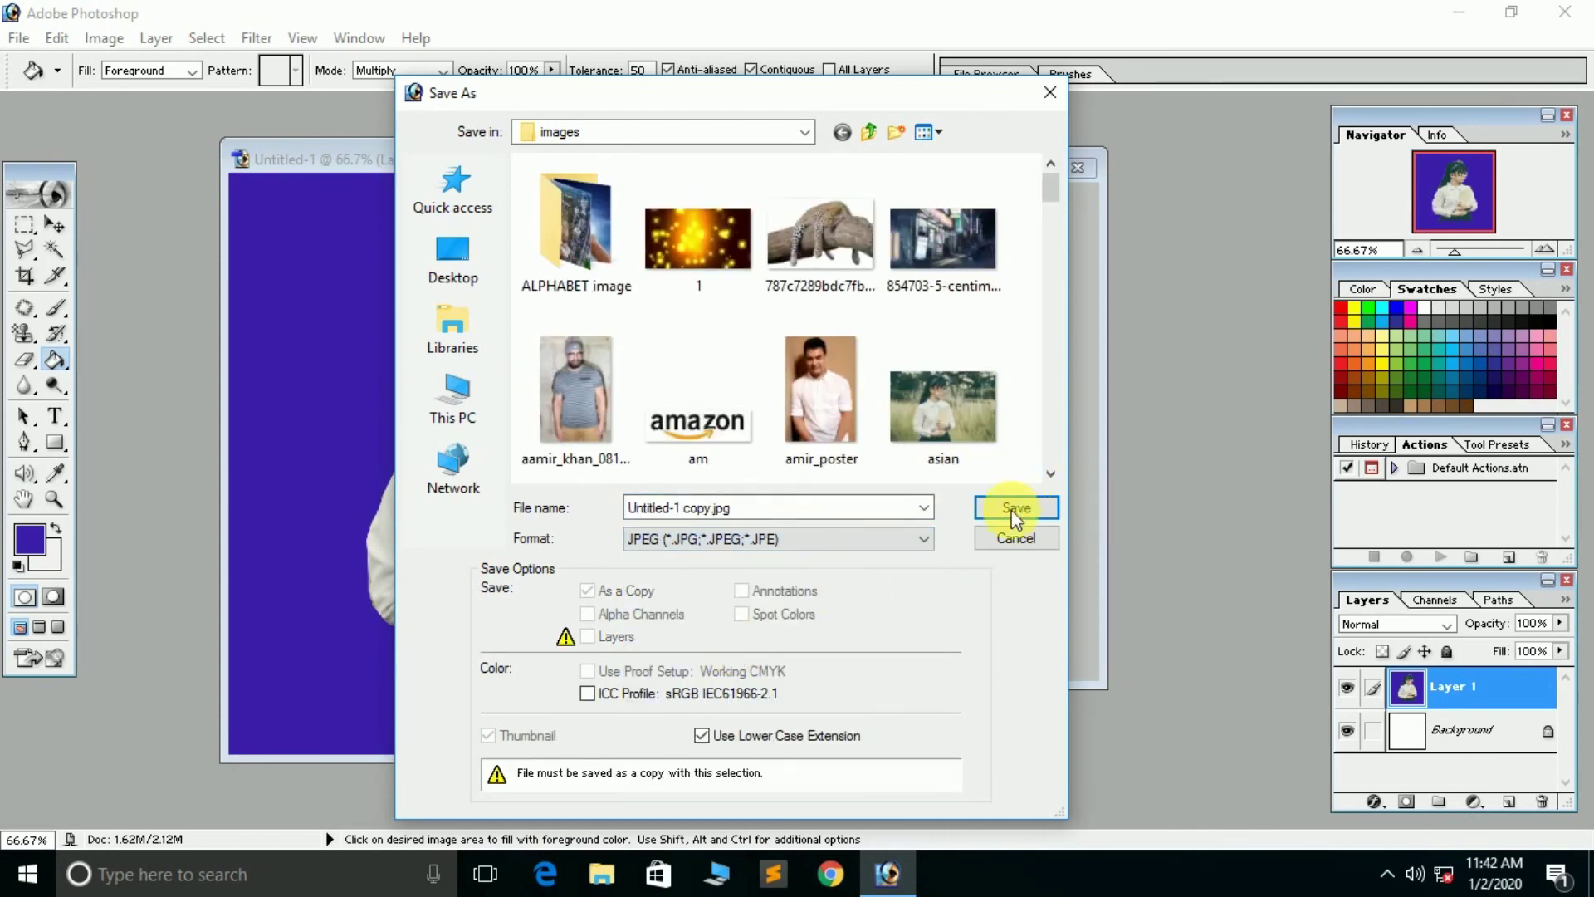
click(1011, 538)
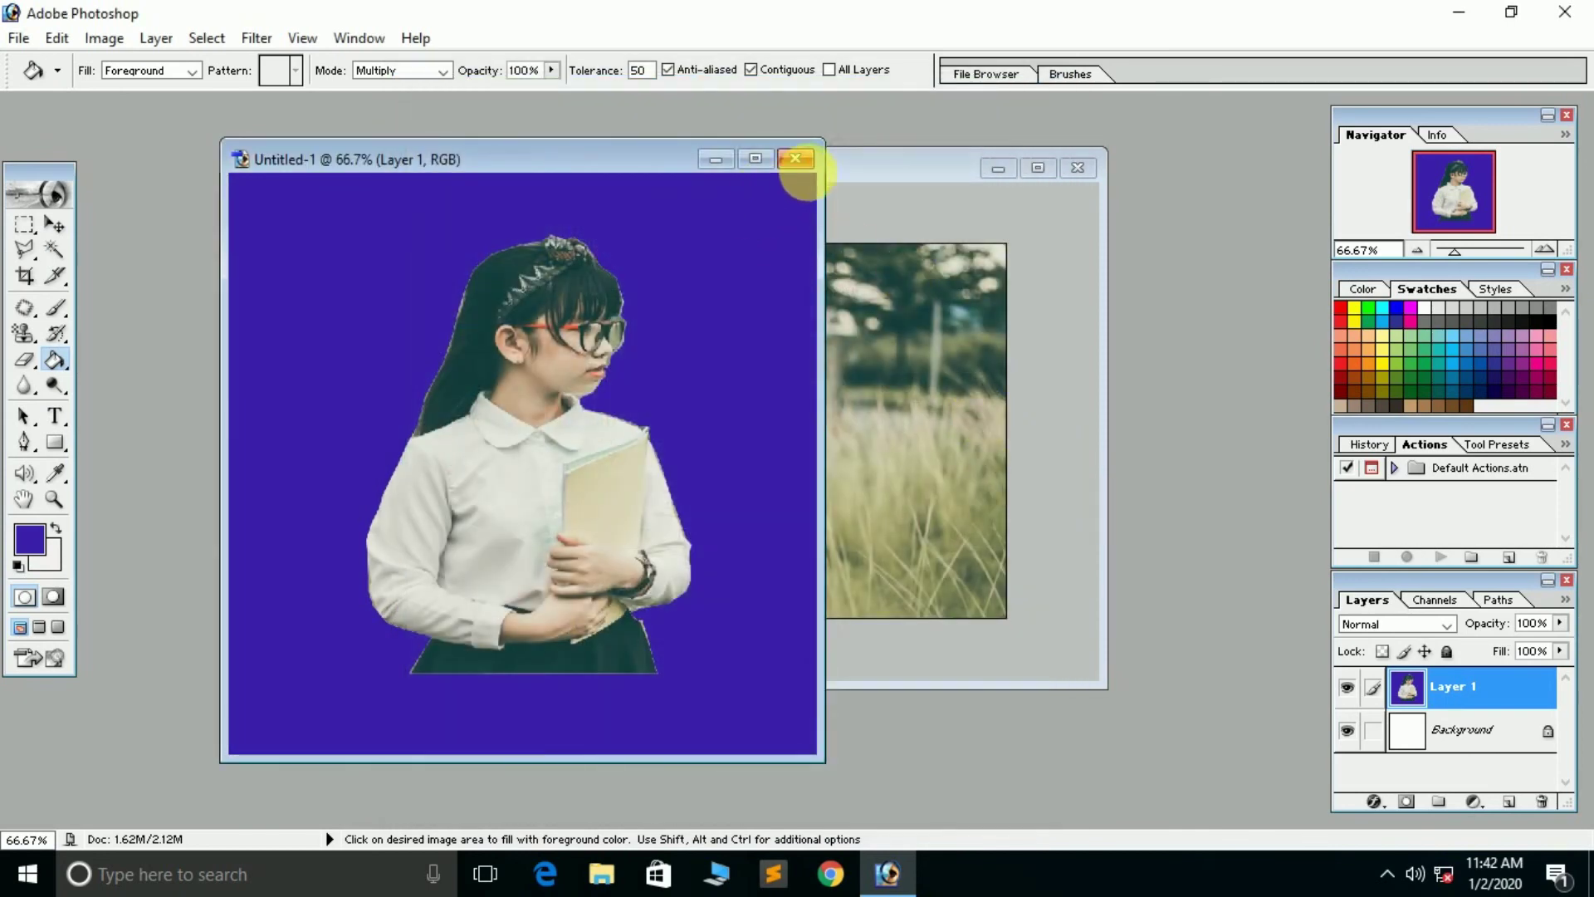
- Close Untitled-1 and asian.jpg, declining to save changes to either
click(803, 163)
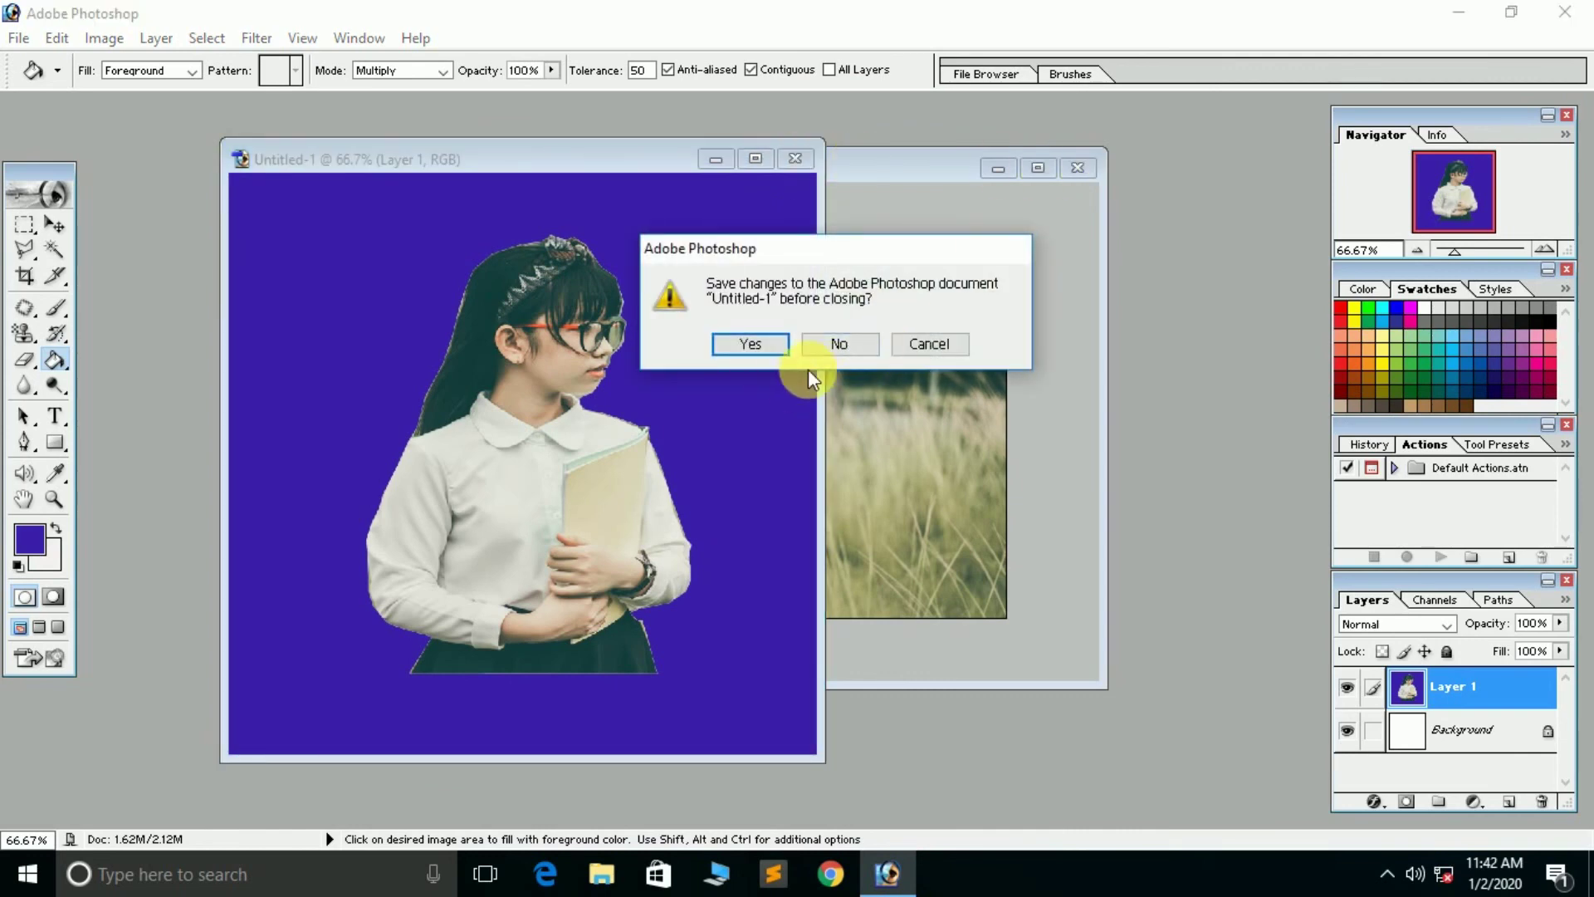
click(841, 343)
click(1078, 169)
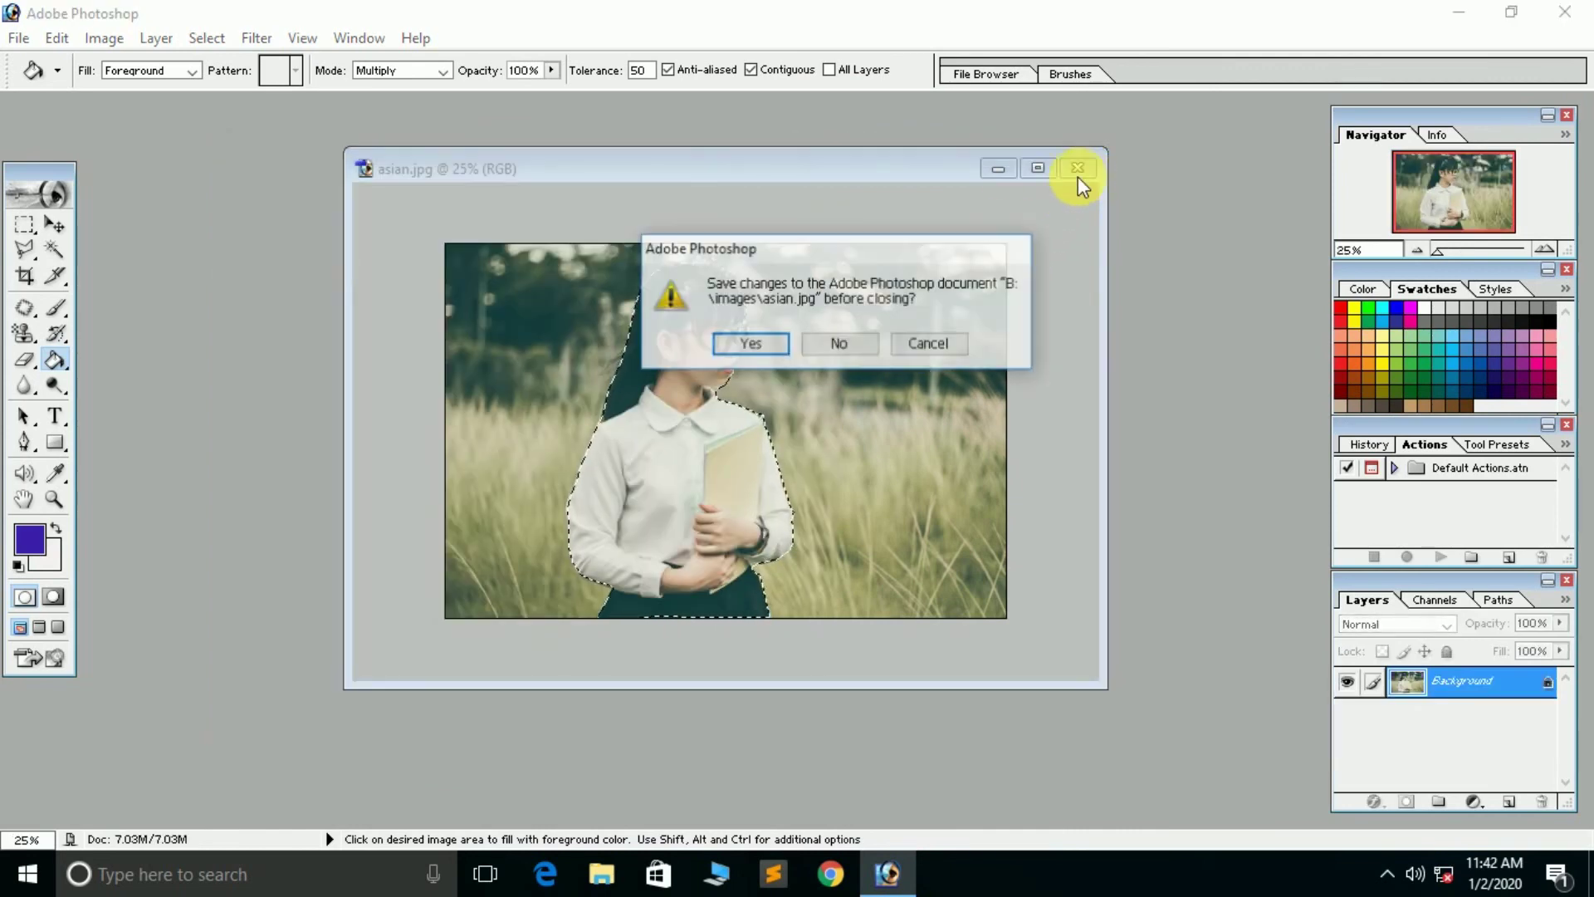
click(855, 341)
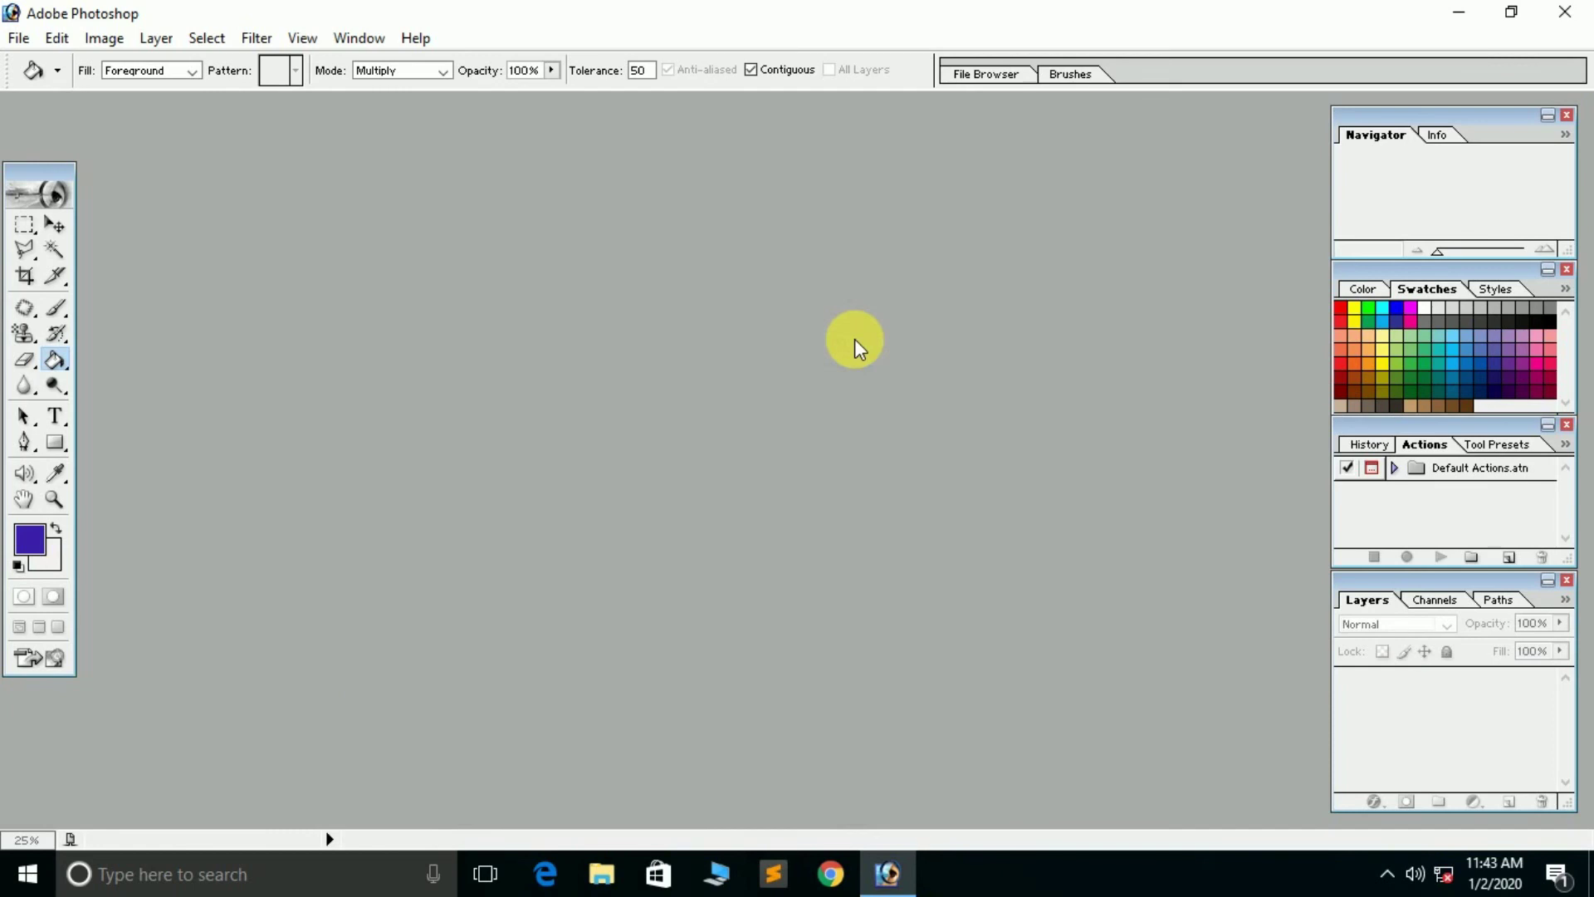